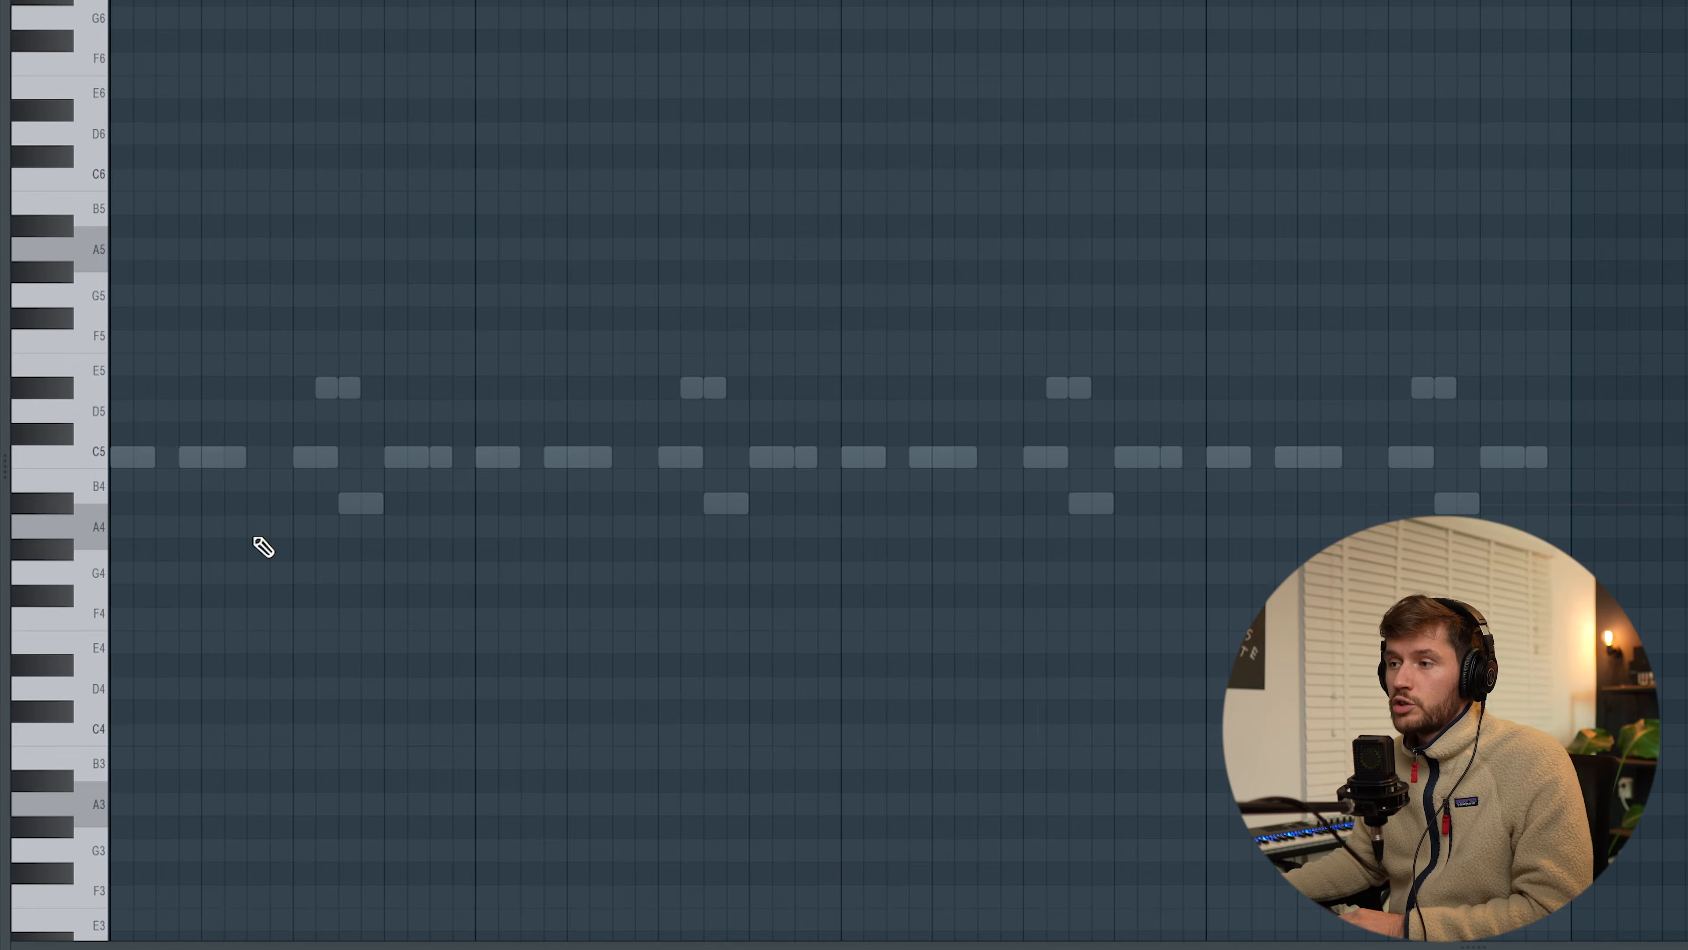
Draw a one-bar chord of A4, C5 and E5 in bar 1 of the piano roll and play it back.
left_click_drag(146, 527, 464, 541)
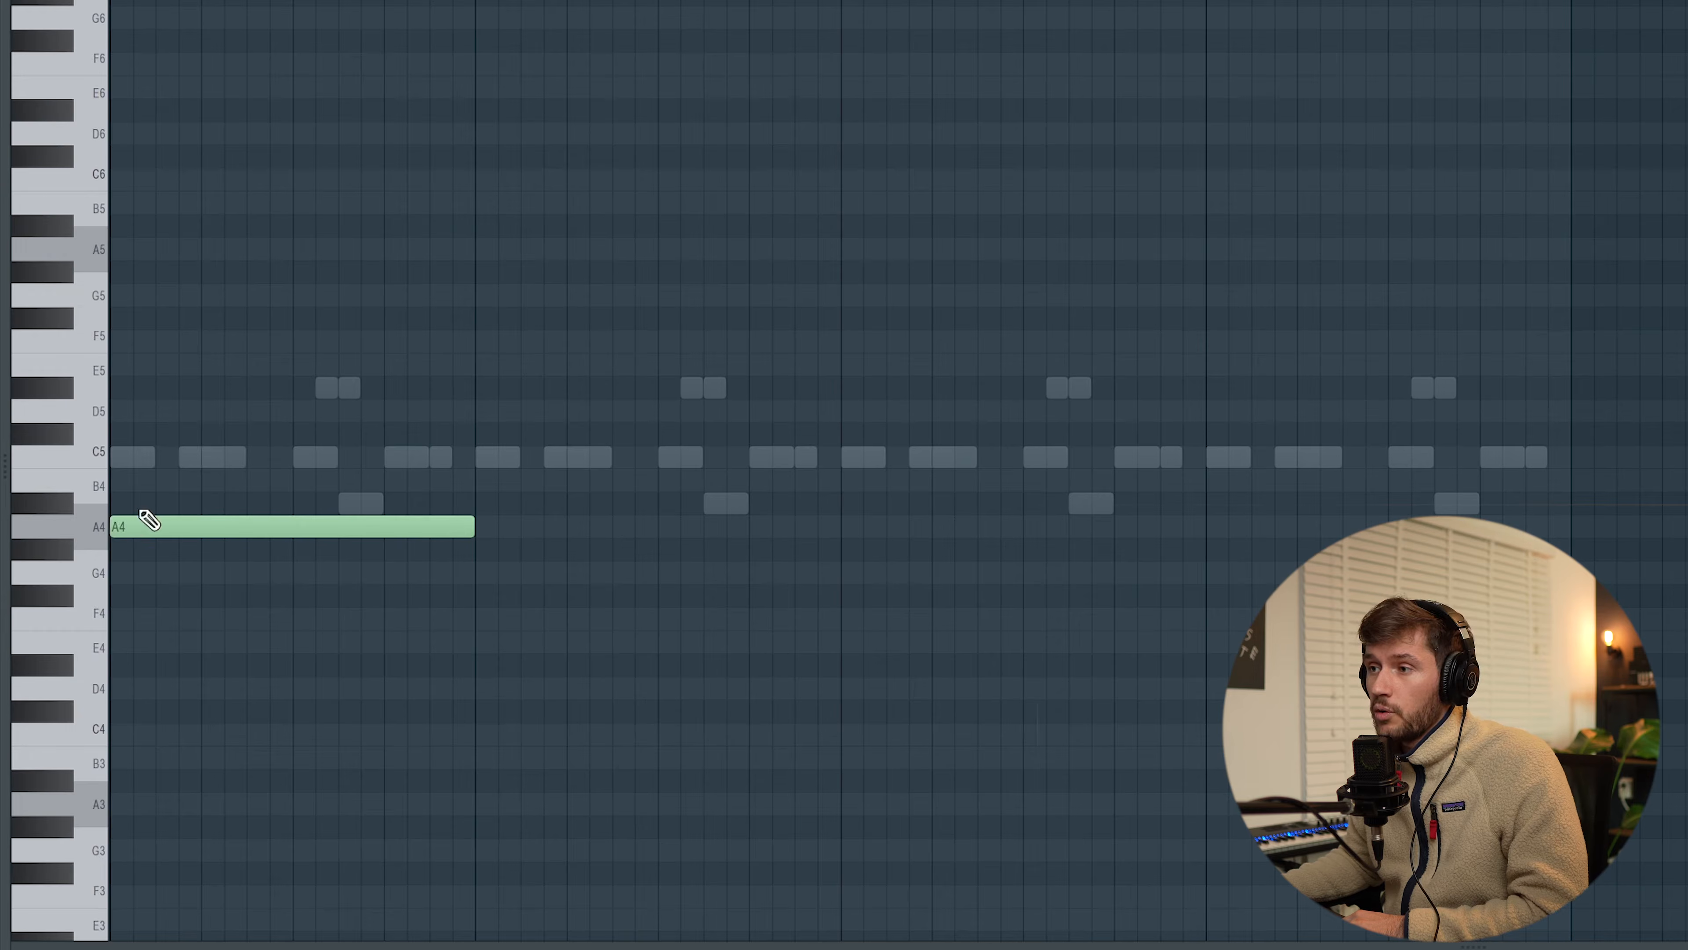
left_click_drag(136, 459, 44, 454)
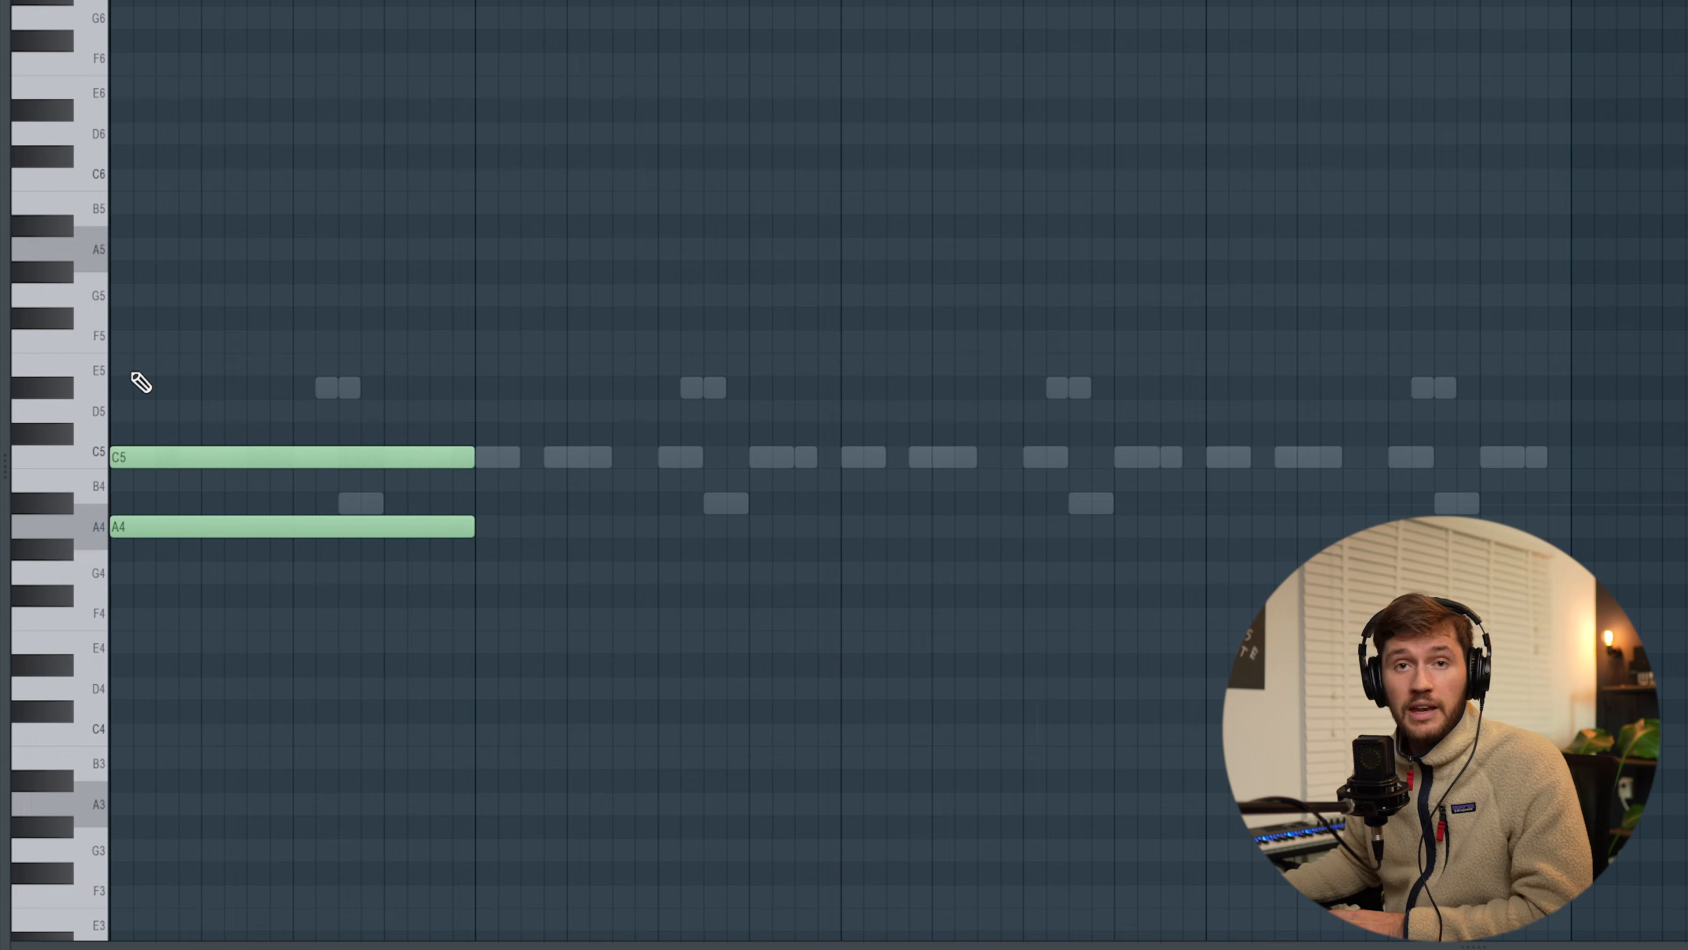
left_click_drag(135, 371, 53, 357)
key("space")
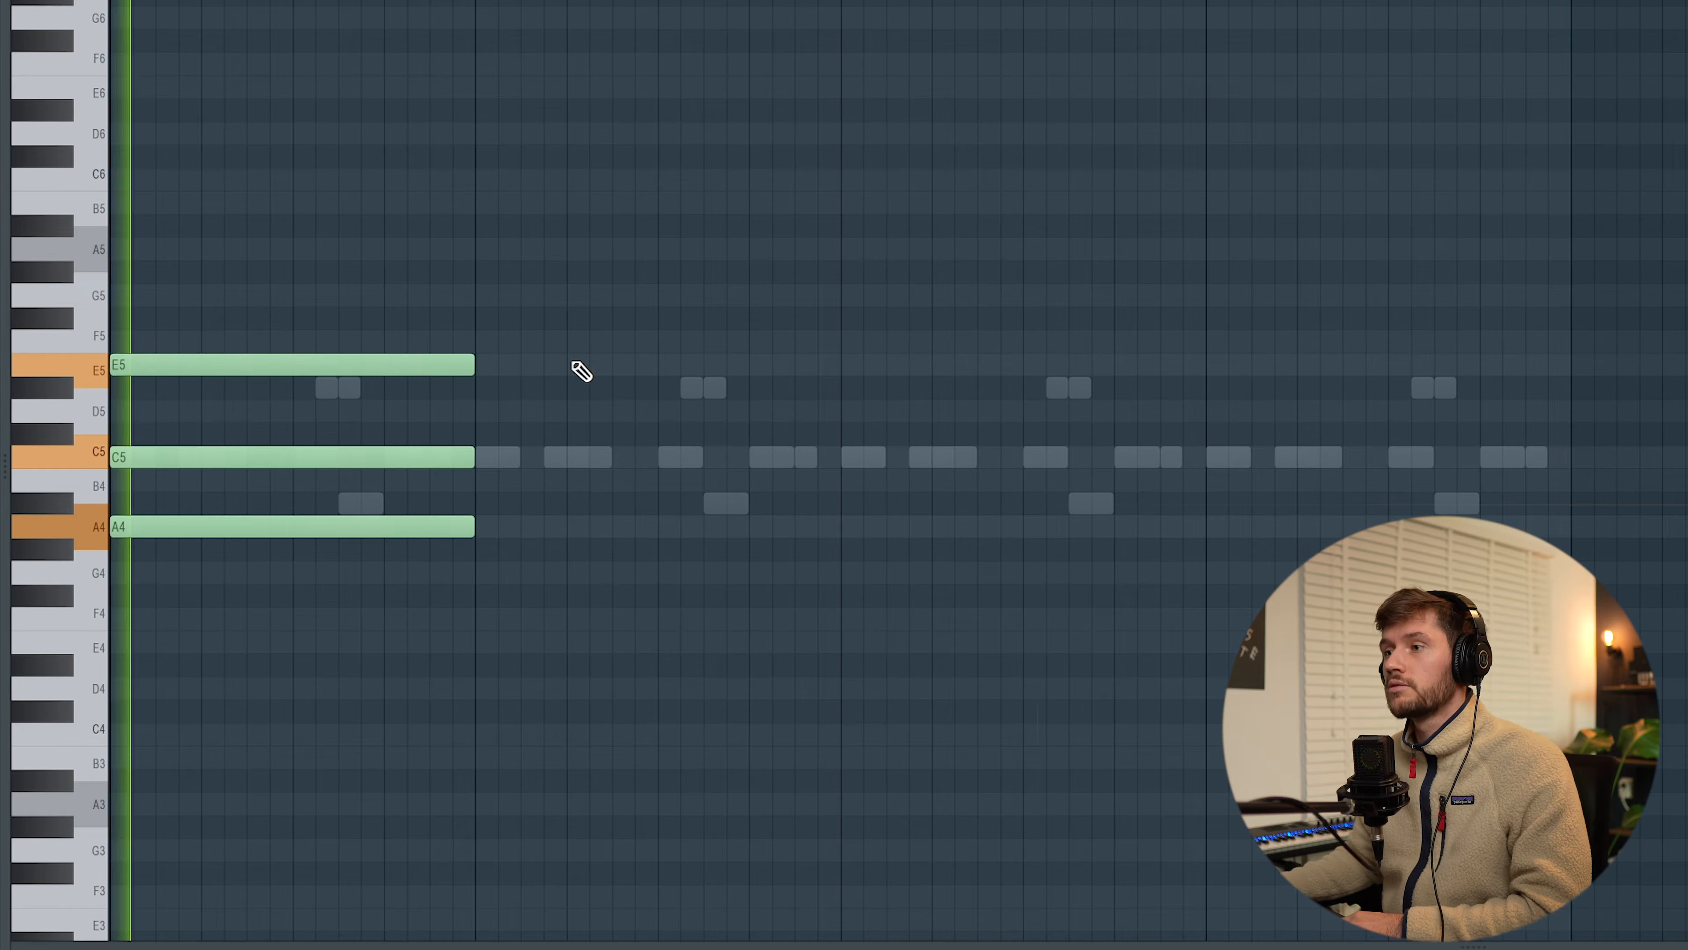
key("space")
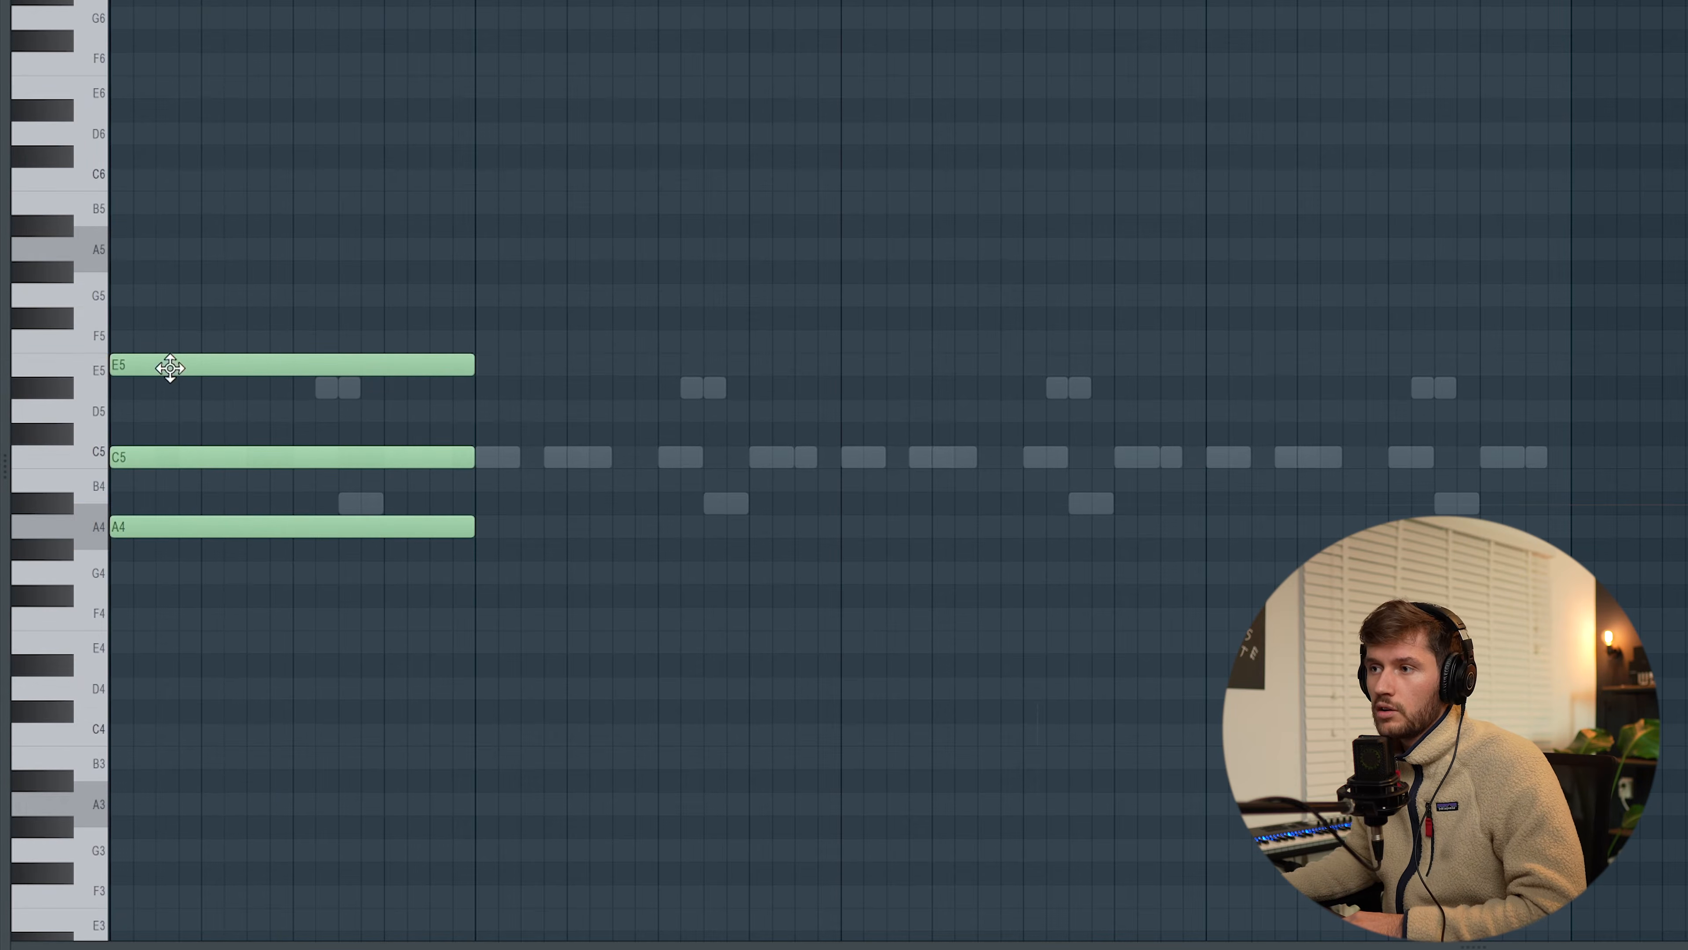
Try the first chord with its top note lowered to D5, play it, and restore the note to E5.
left_click_drag(165, 366, 156, 413)
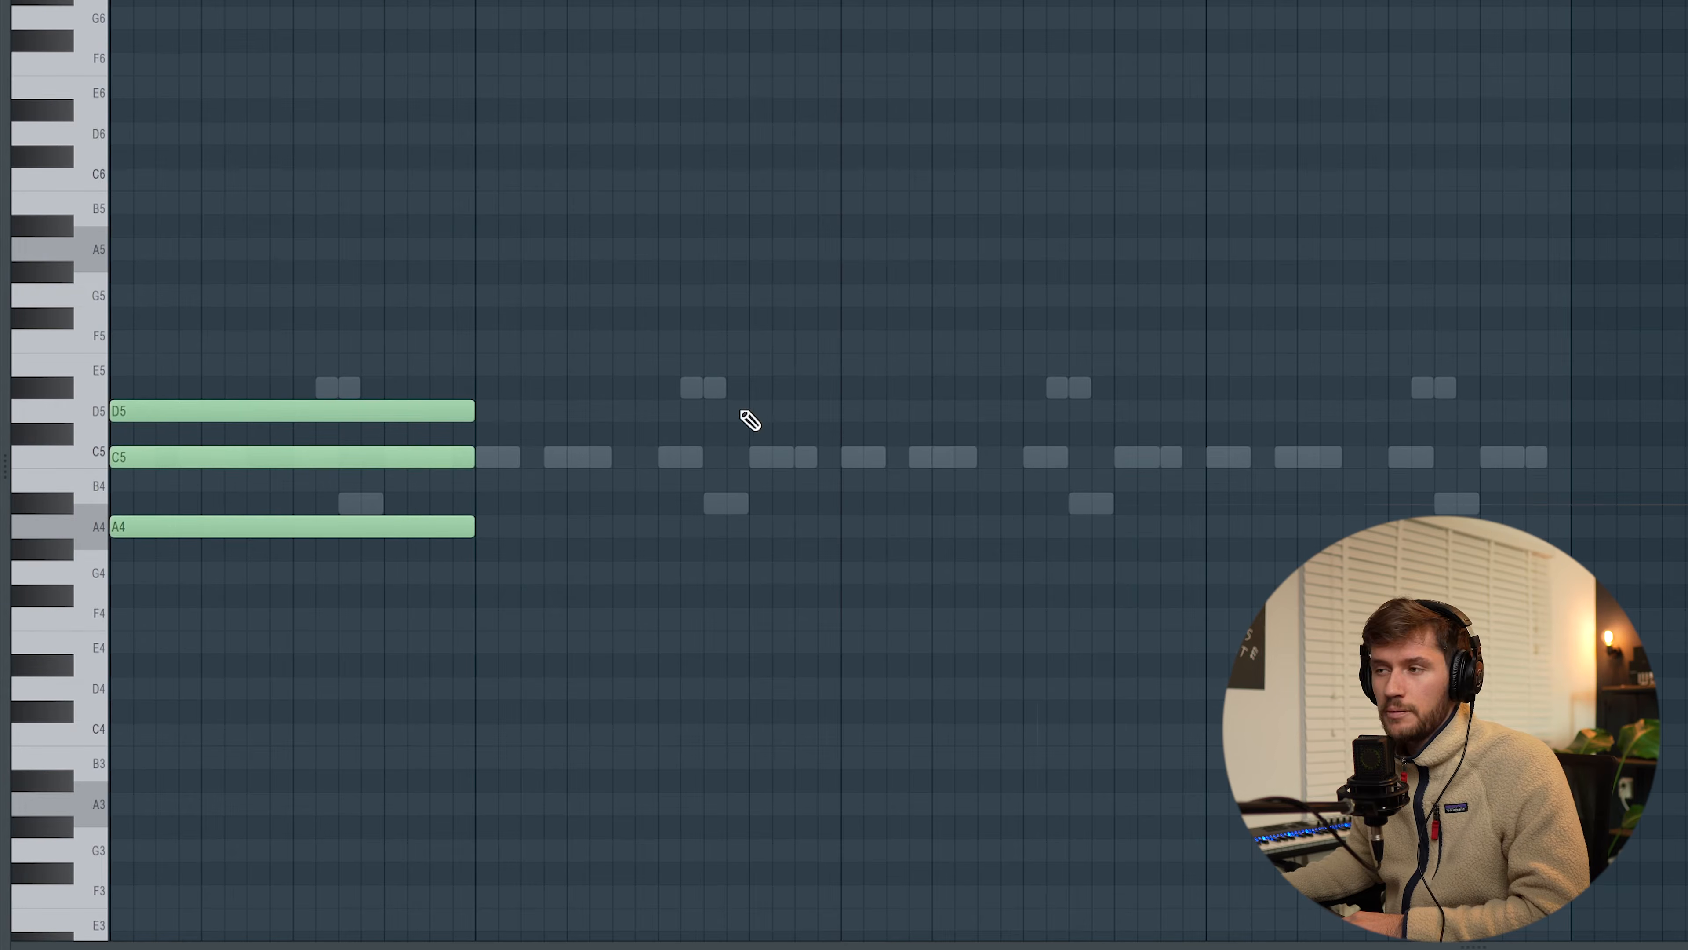
key("space")
key("space")
left_click_drag(226, 416, 211, 370)
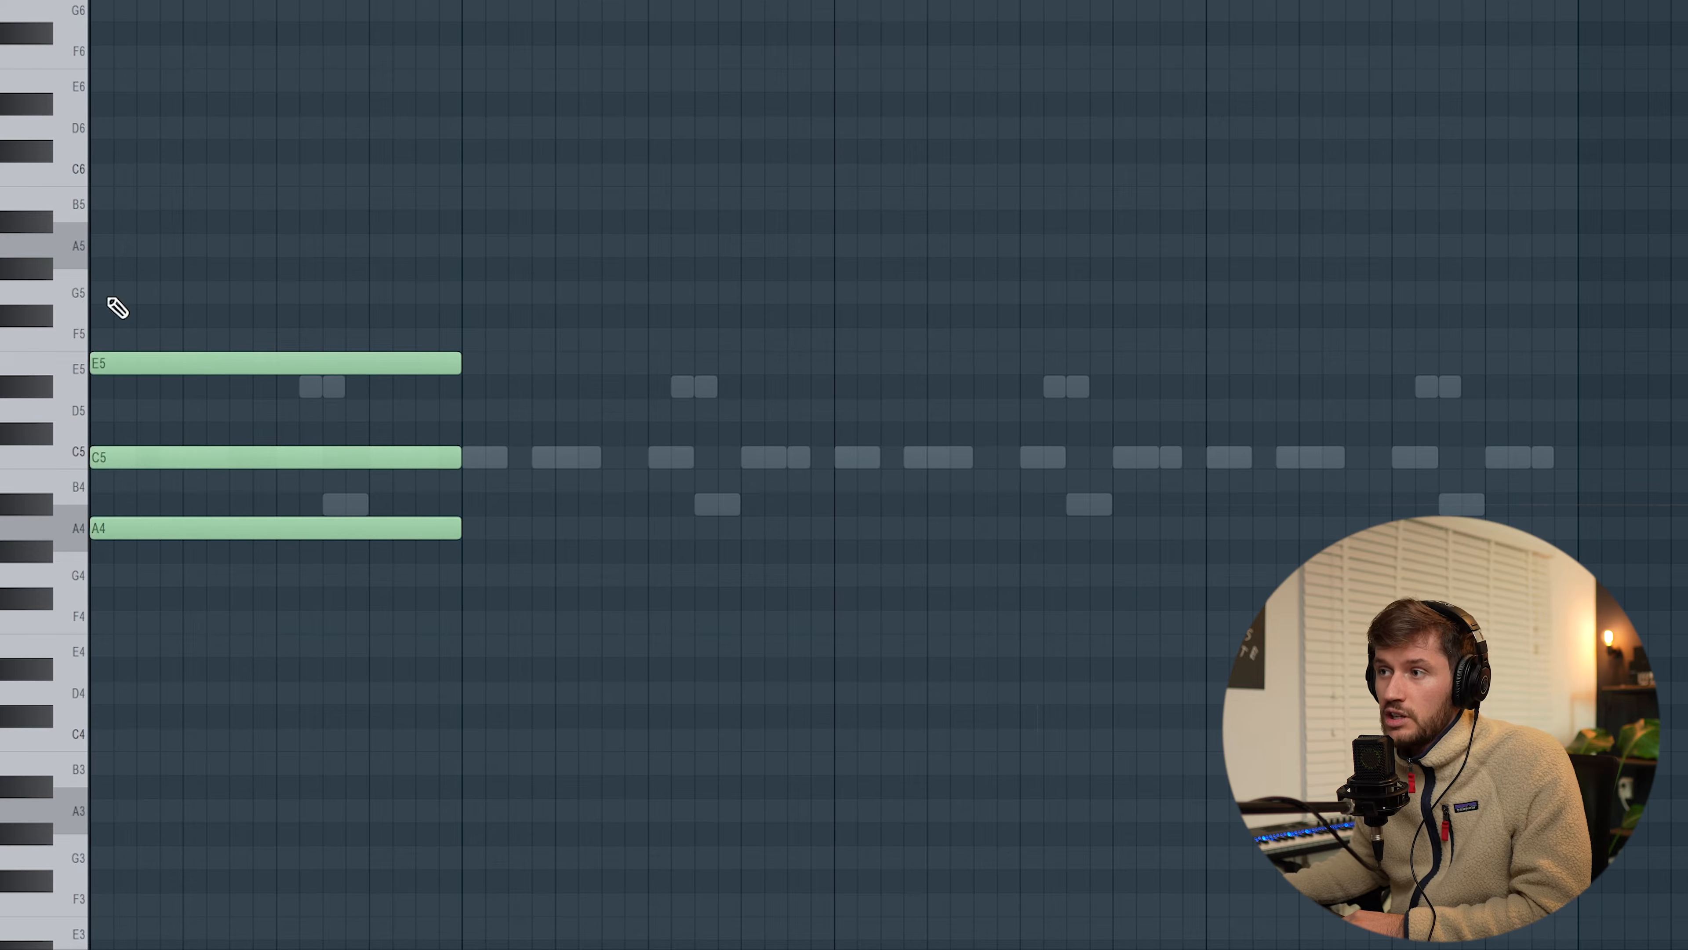
Add a one-bar G5 note on top of the first chord and play it back.
left_click(98, 291)
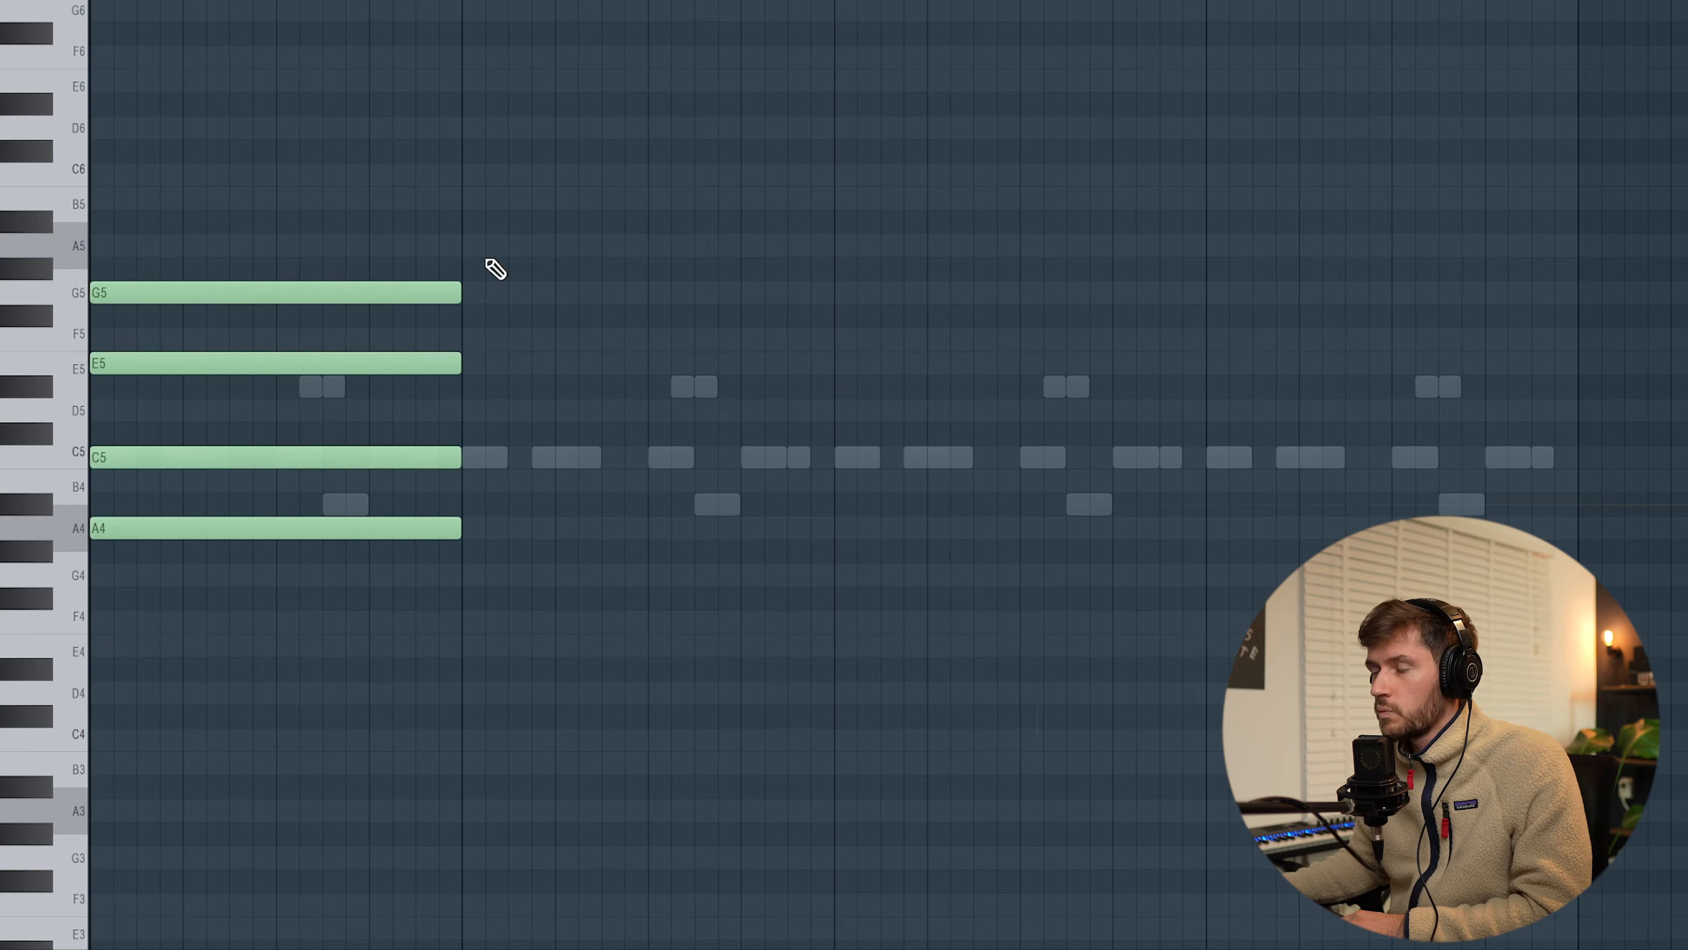
key("space")
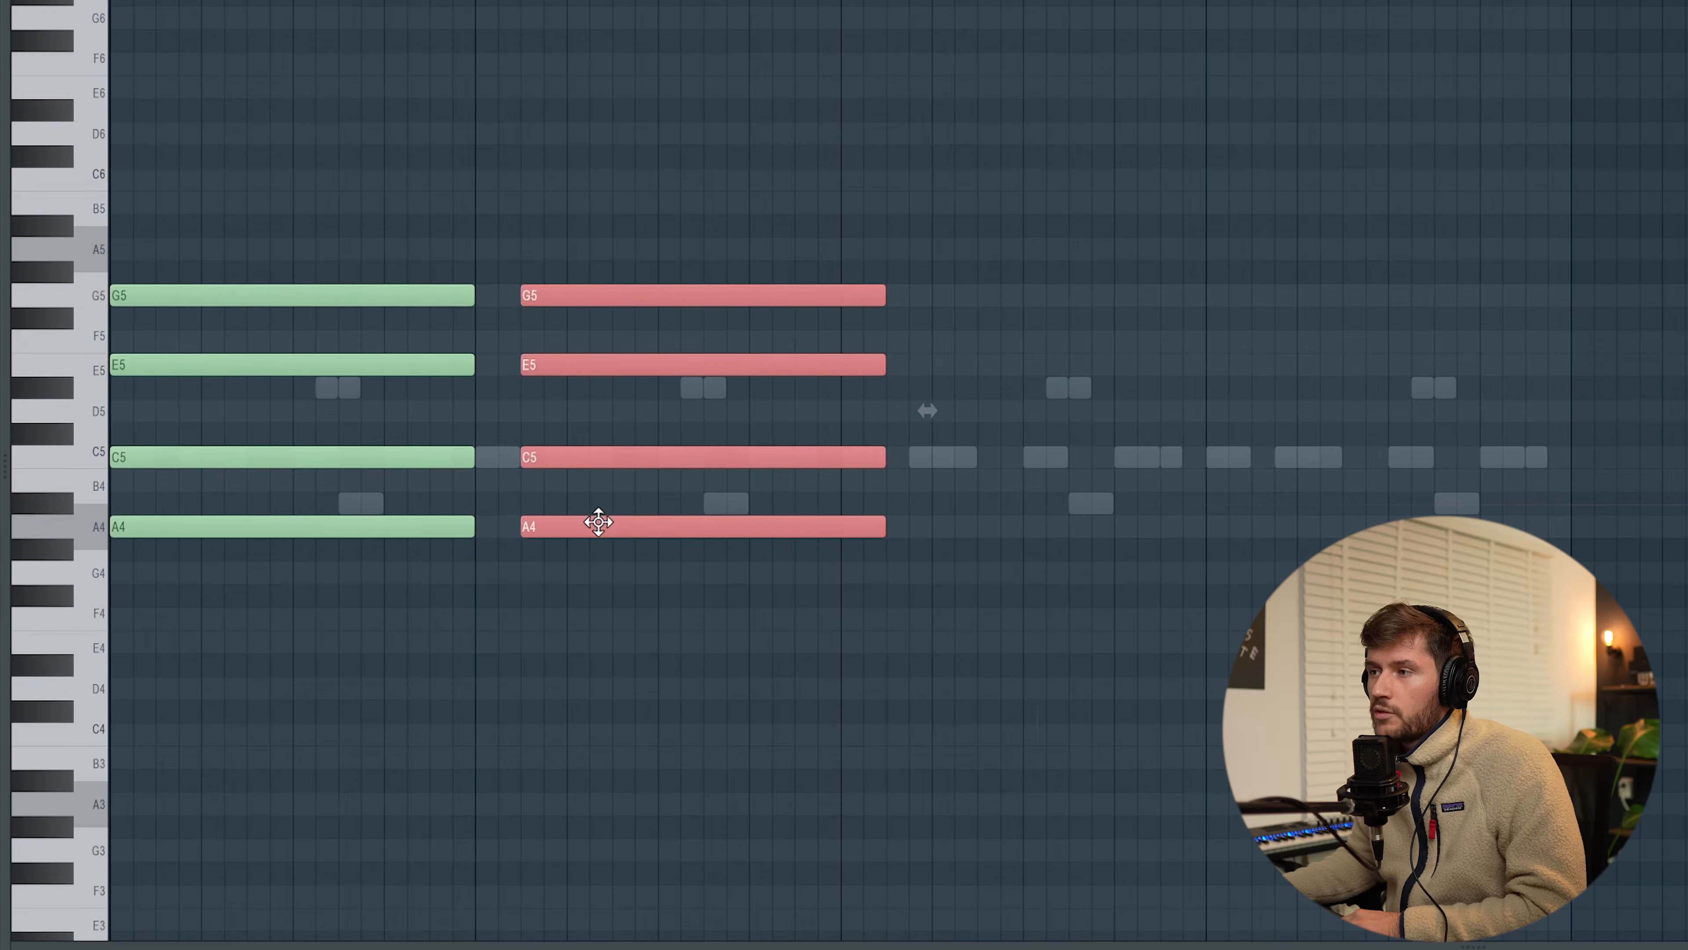
Place a copy of the first chord in bar 2 on E4, G4, B4 and D5, and play both chords.
left_click_drag(592, 509, 553, 518)
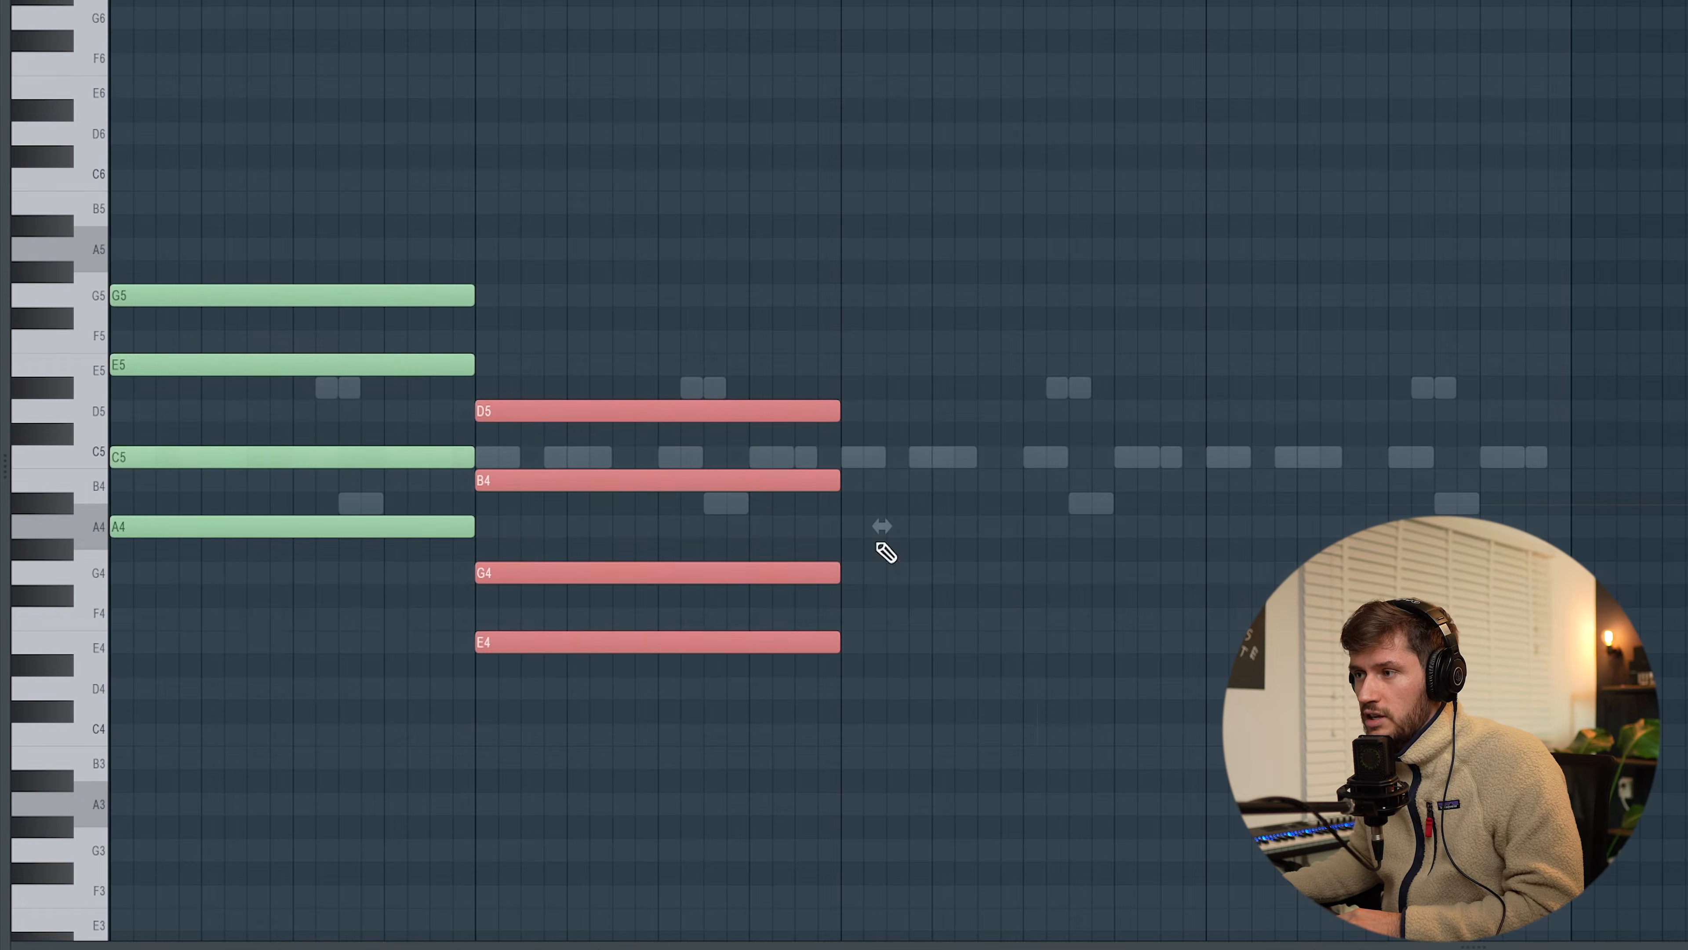
left_click(881, 549)
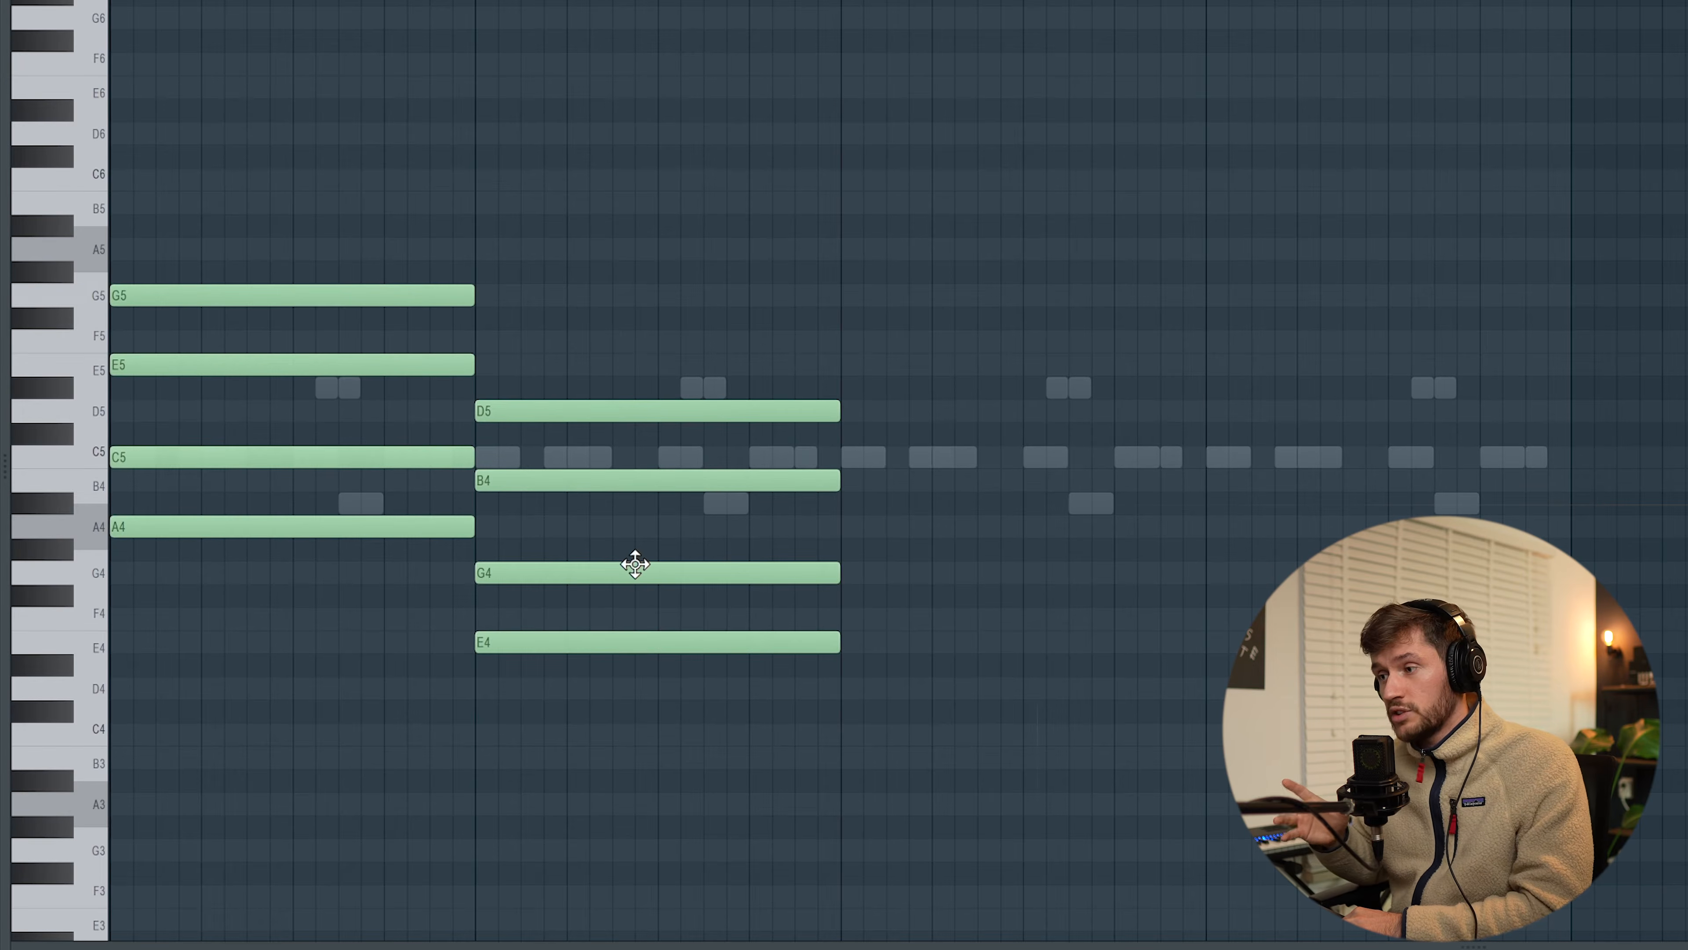
key("space")
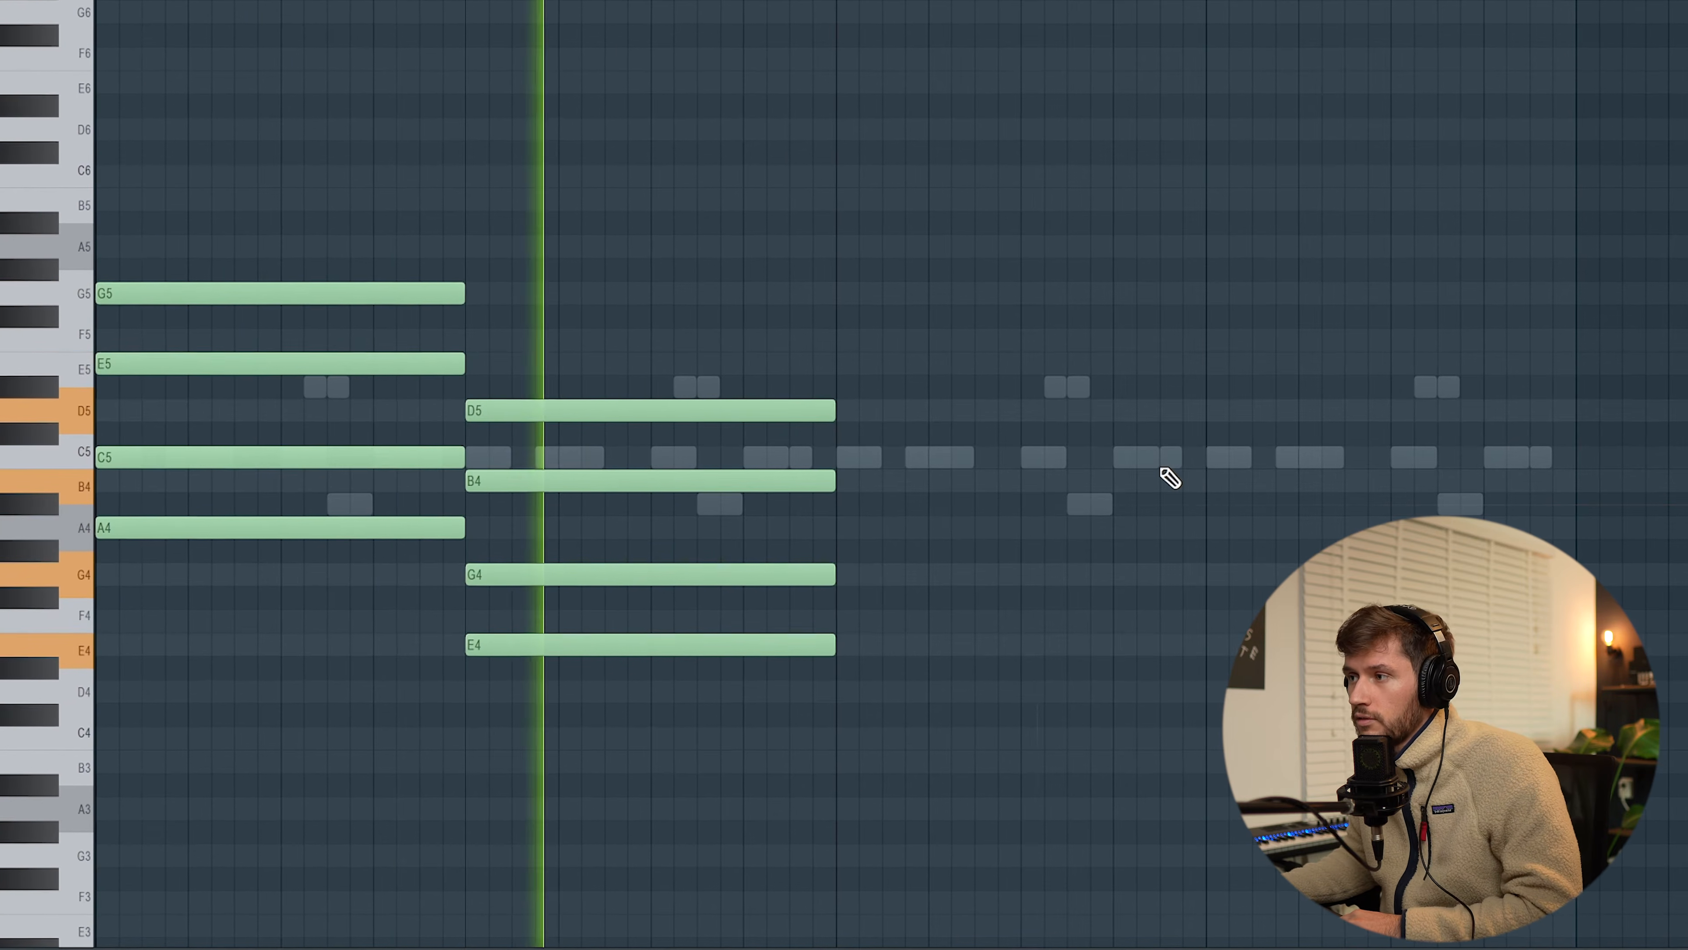
key("space")
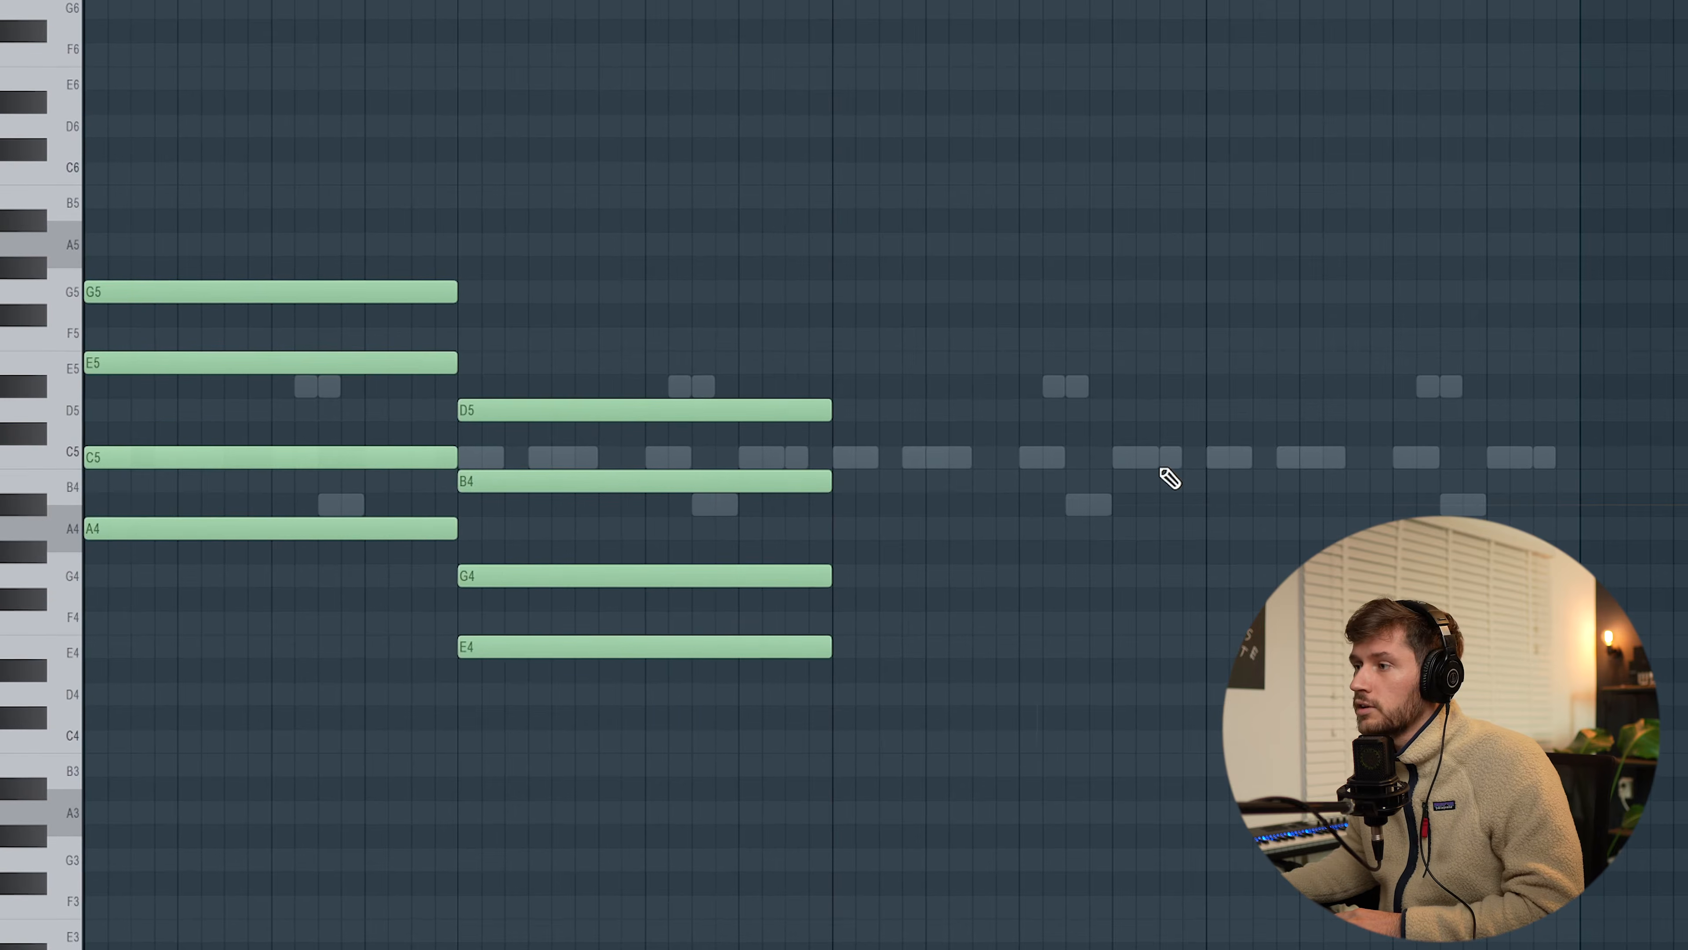
Duplicate the bar 2 chord into bar 3 and transpose the copy up one semitone so it starts on F4.
left_click_drag(629, 259, 797, 728)
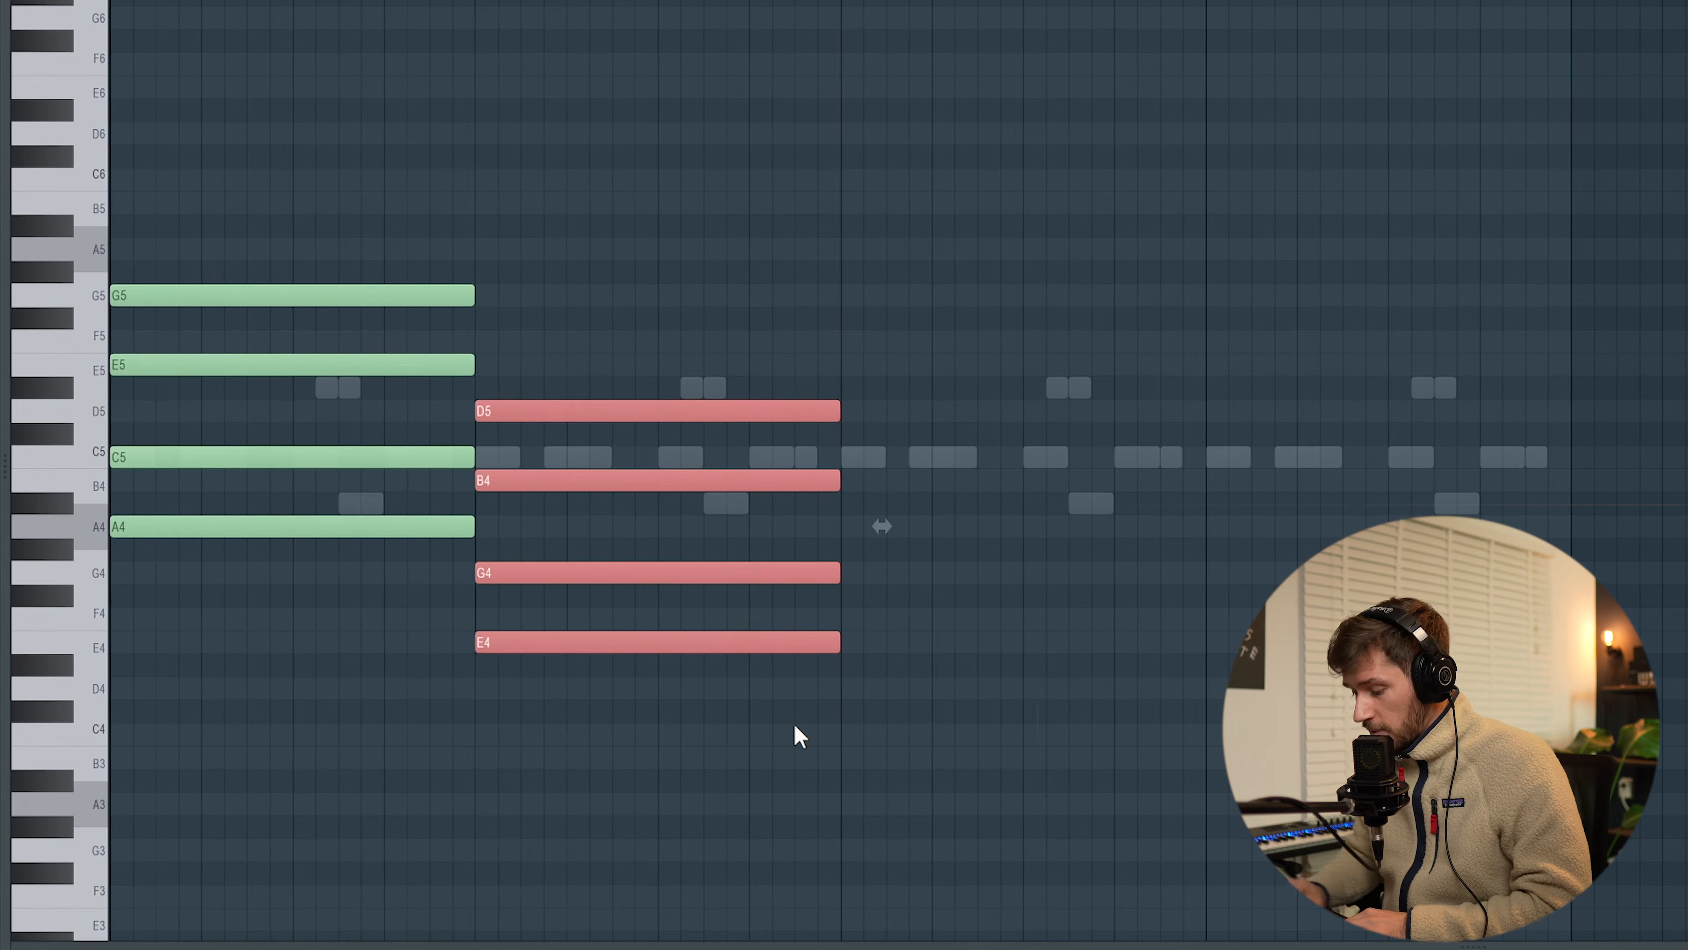
key("ctrl+v")
left_click_drag(364, 650, 1089, 603)
left_click(1363, 500)
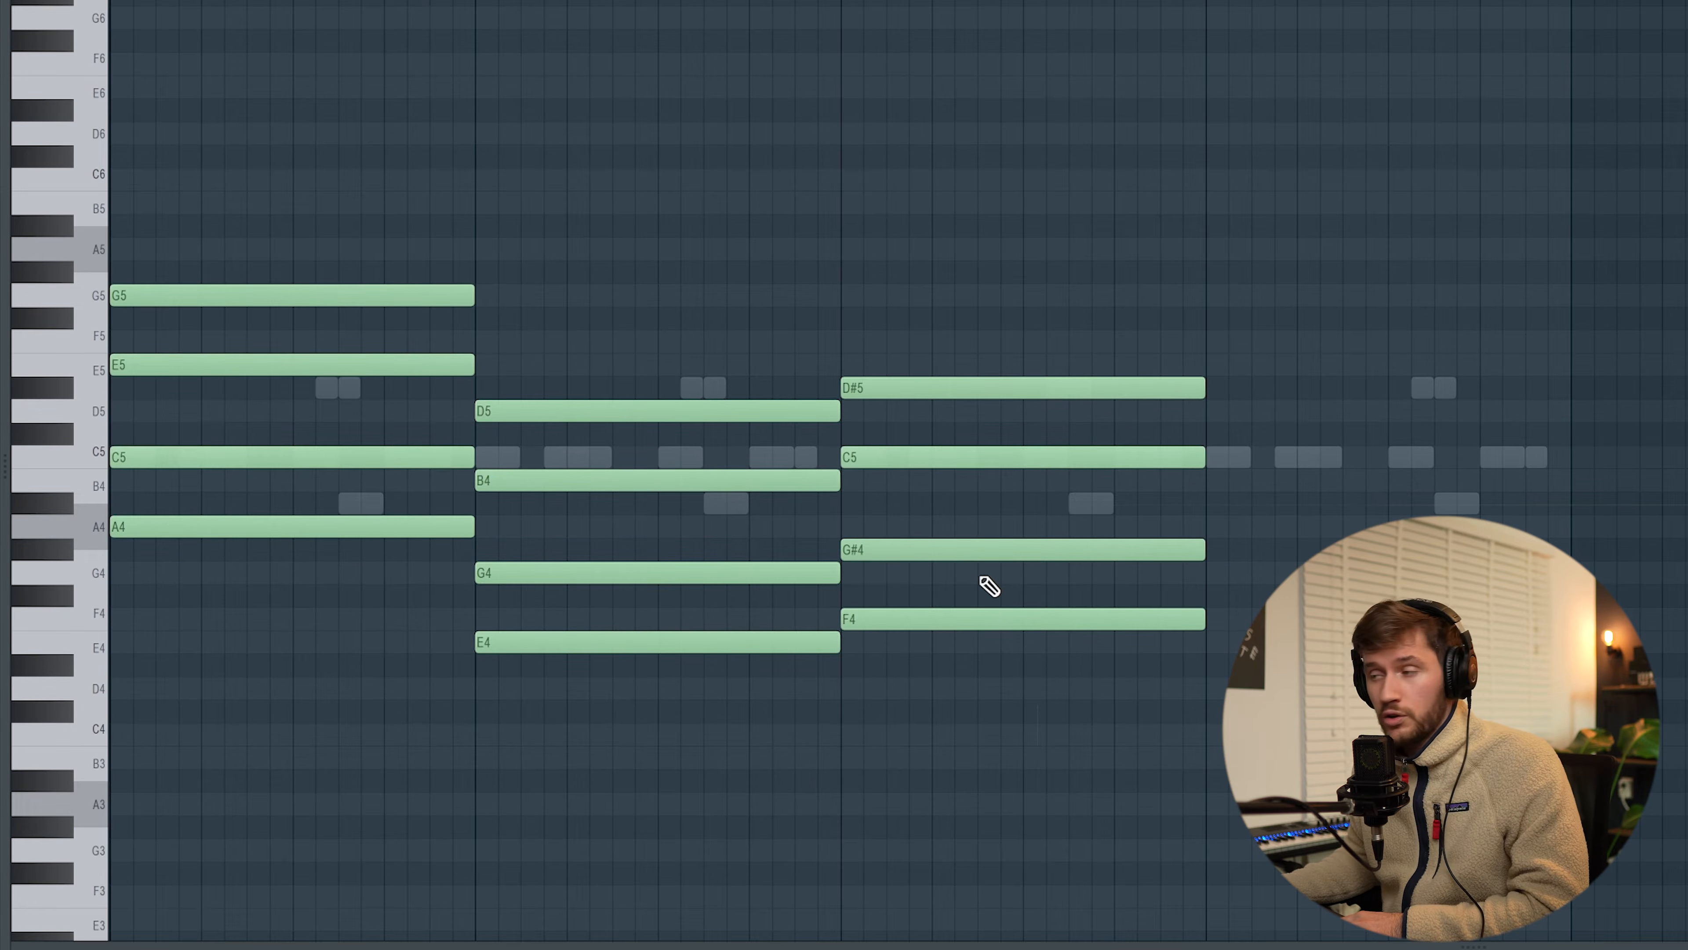
Raise the third chord's G#4 to A4 and its D#5 to E5, and play the progression.
left_click(878, 557)
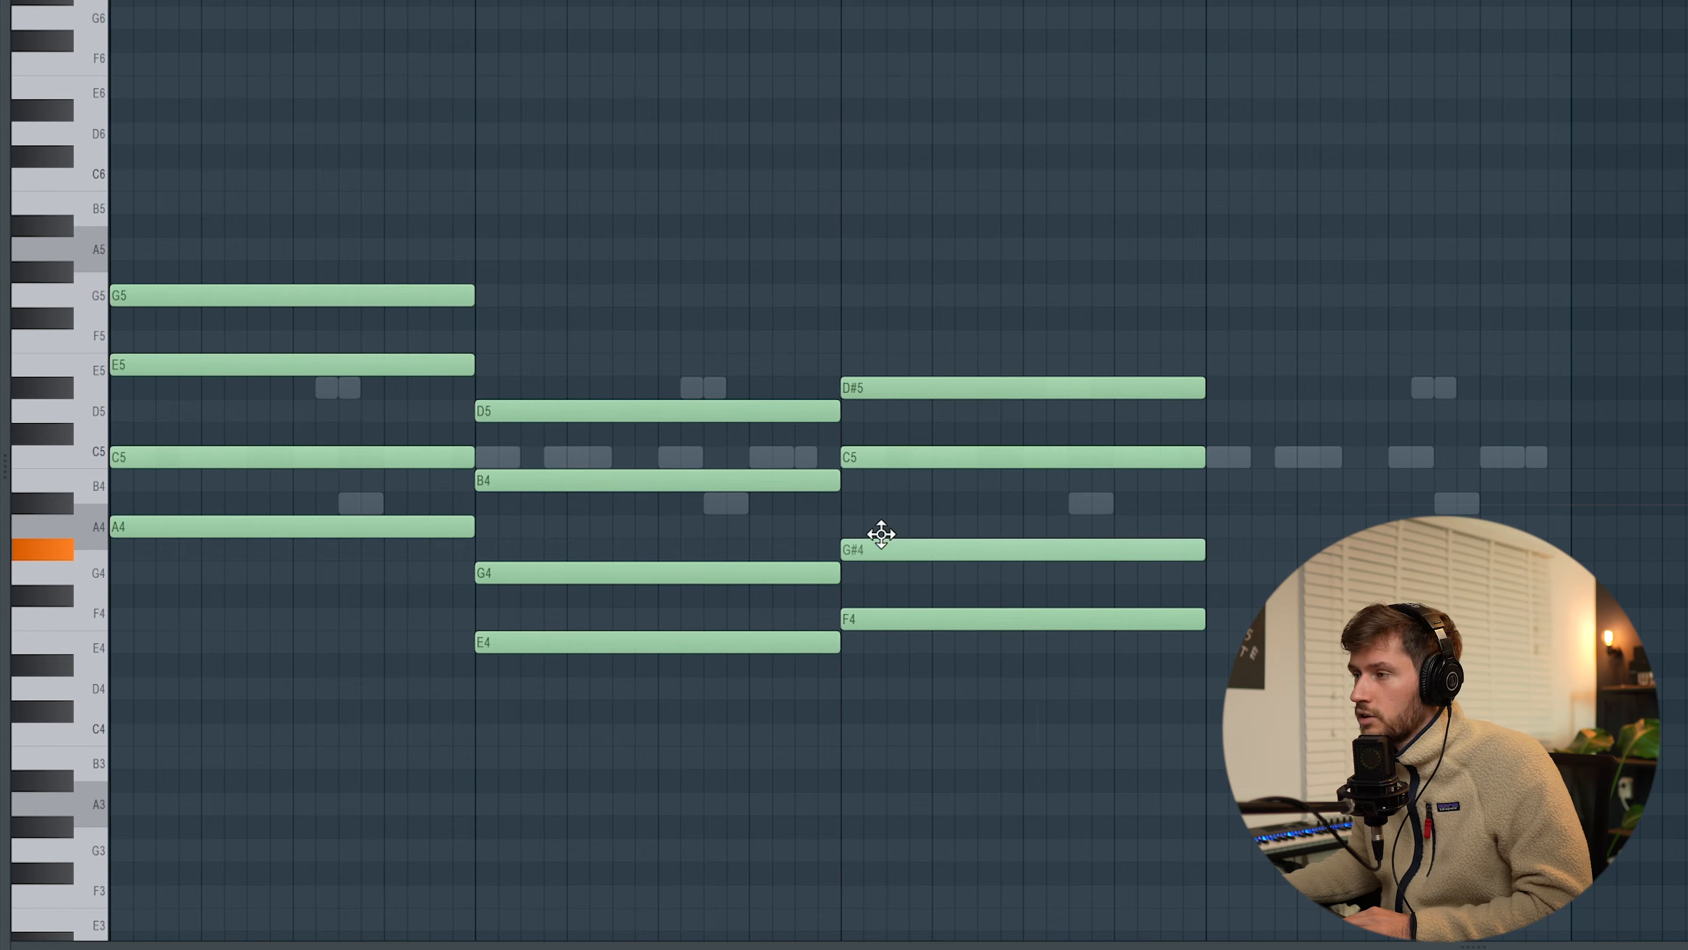
left_click_drag(881, 534, 869, 521)
left_click_drag(871, 387, 878, 359)
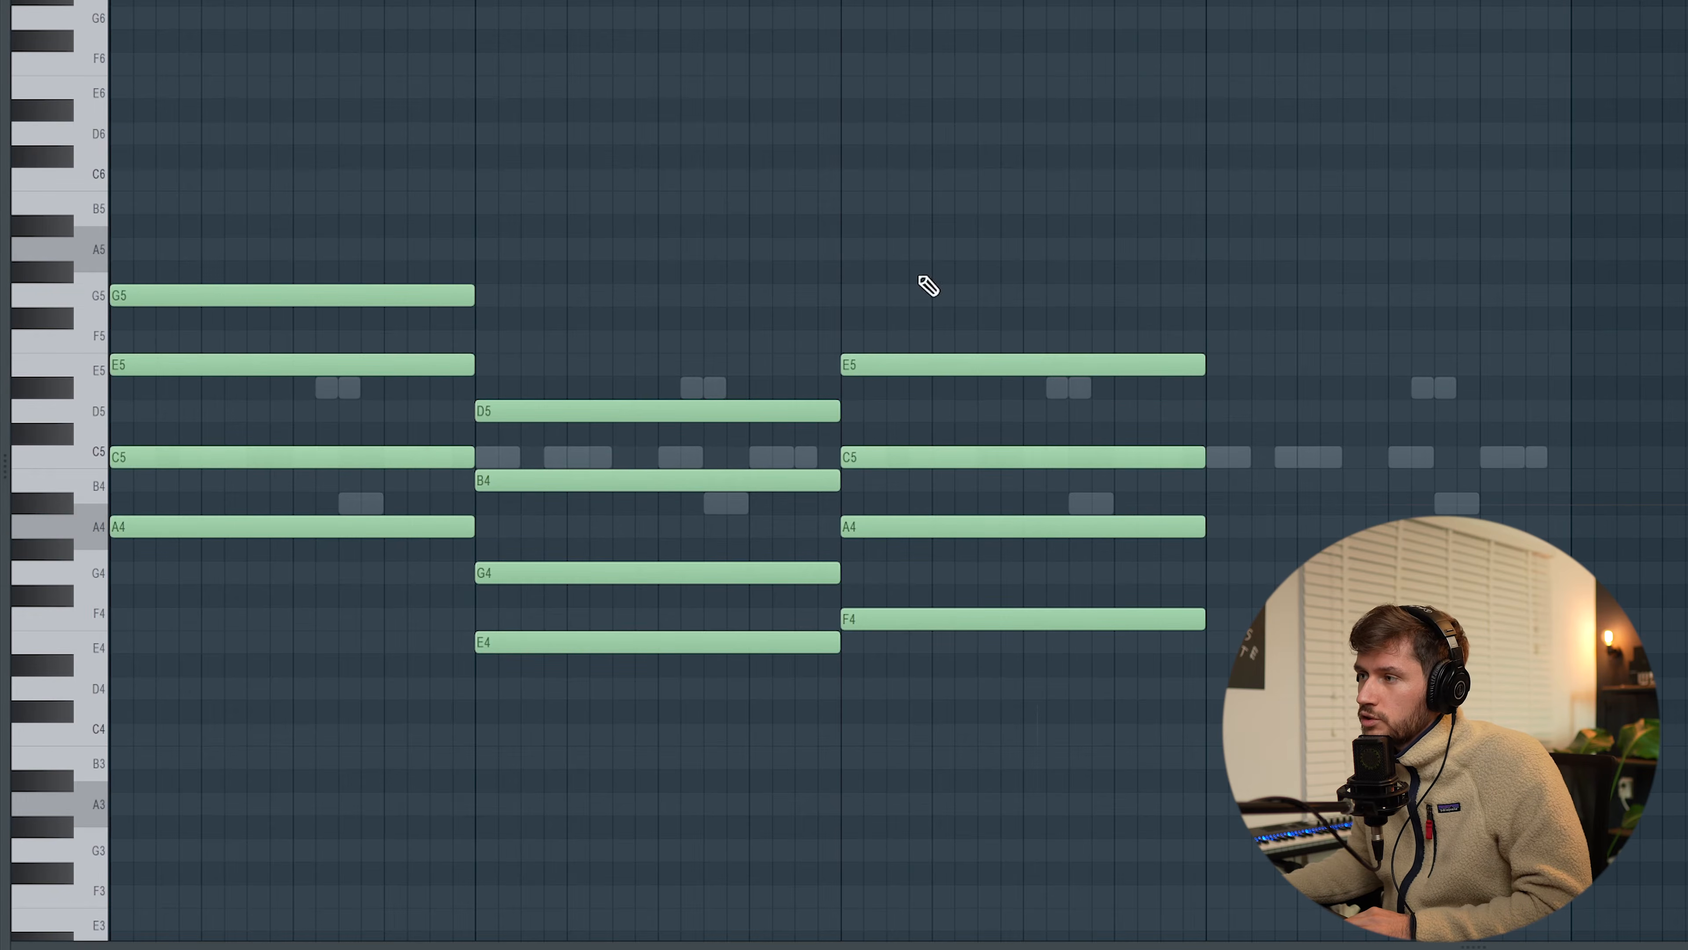
key("space")
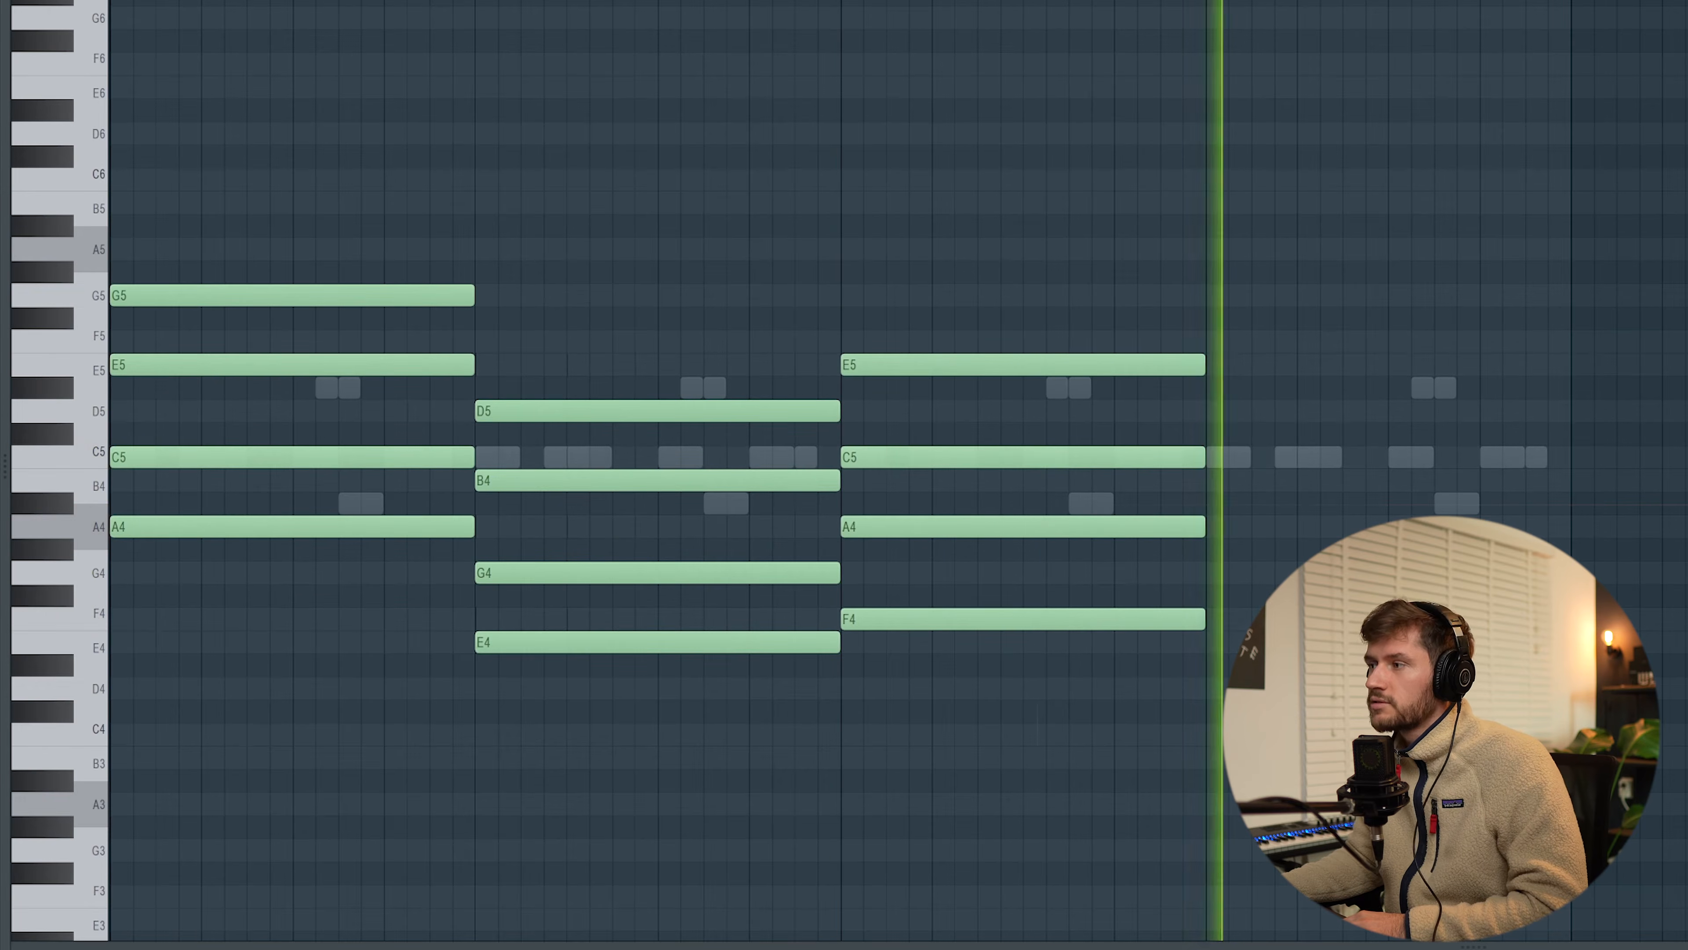
key("space")
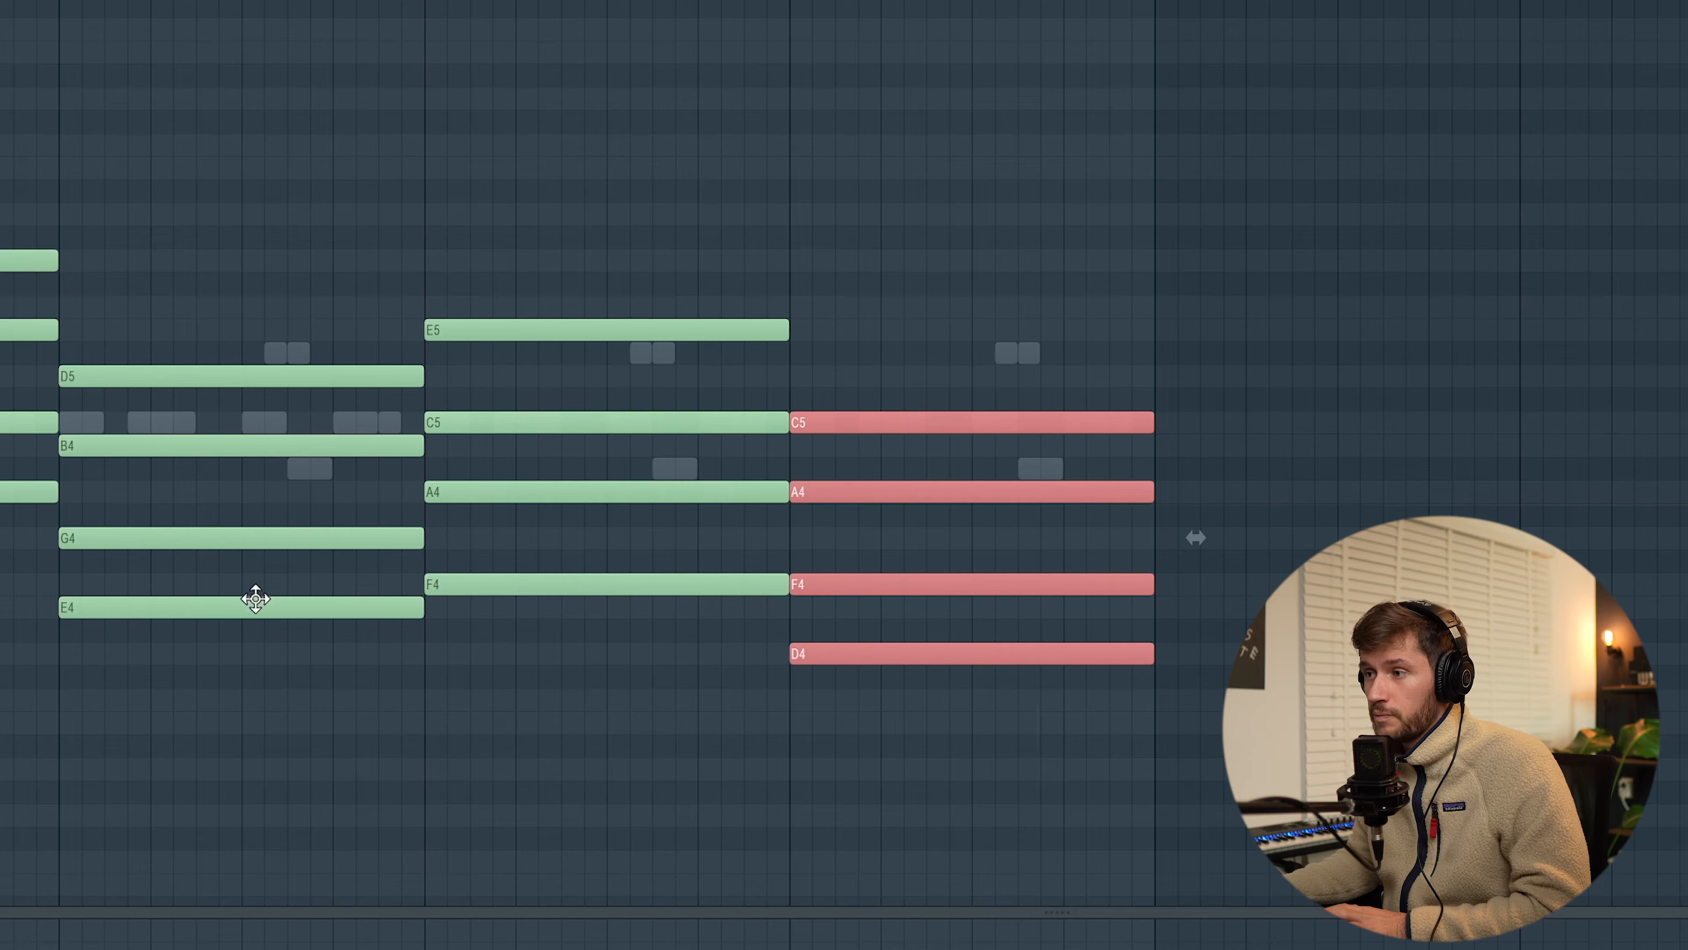
Play the four-bar progression and transpose all its chords up one octave.
key("space")
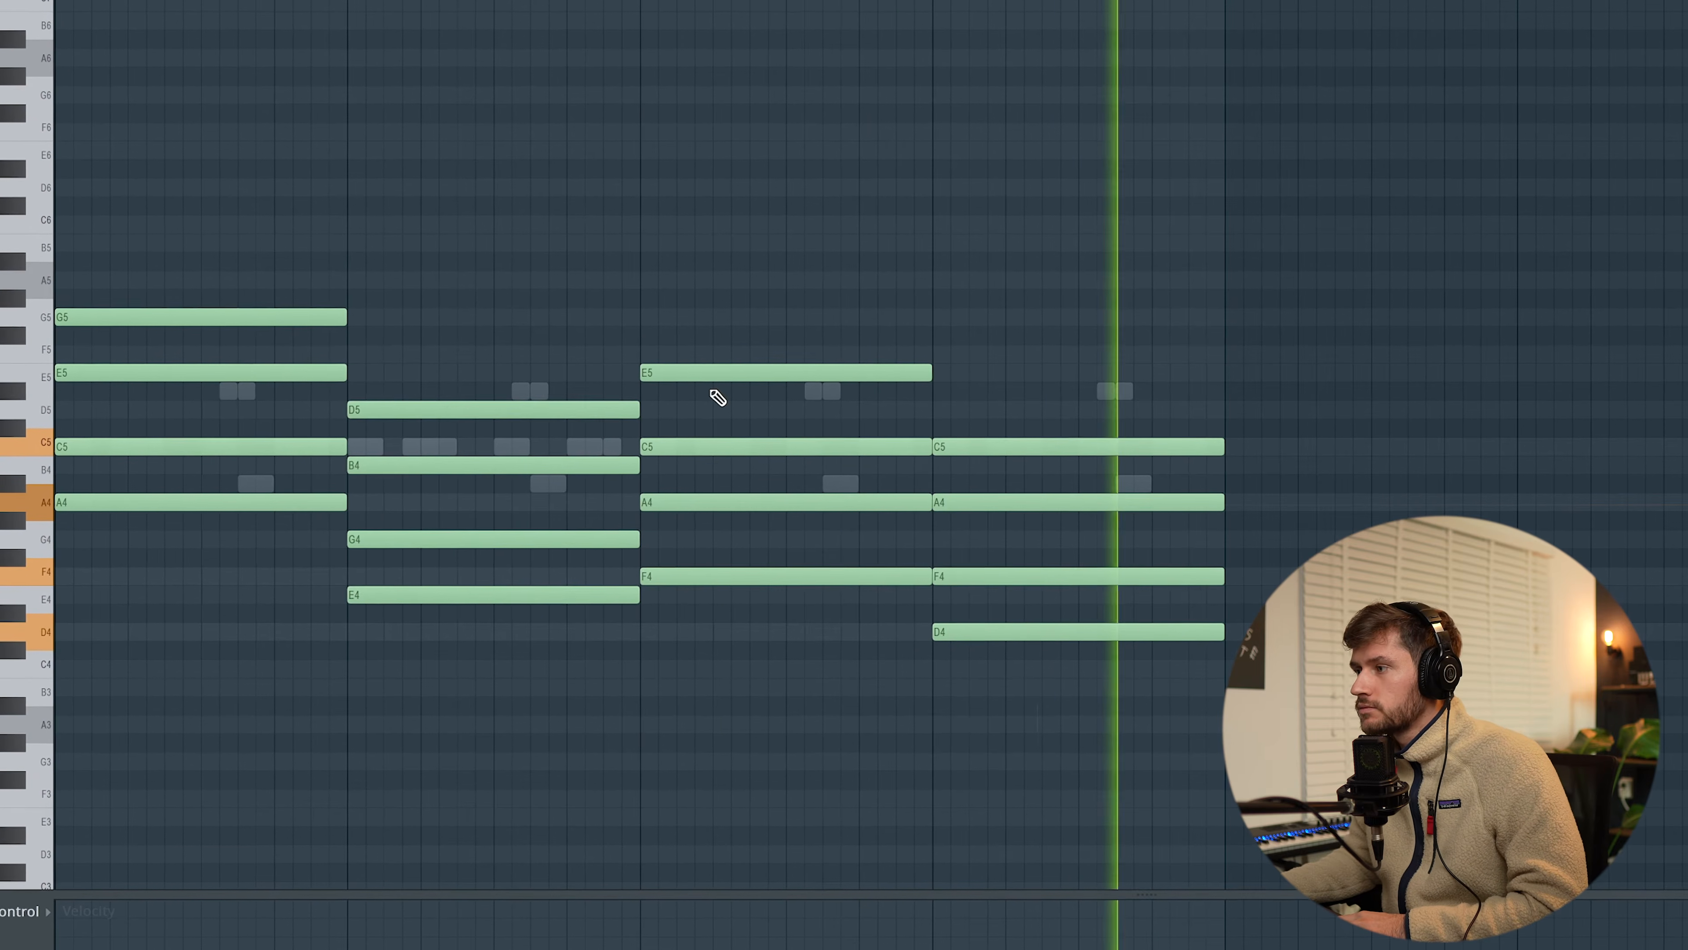
key("space")
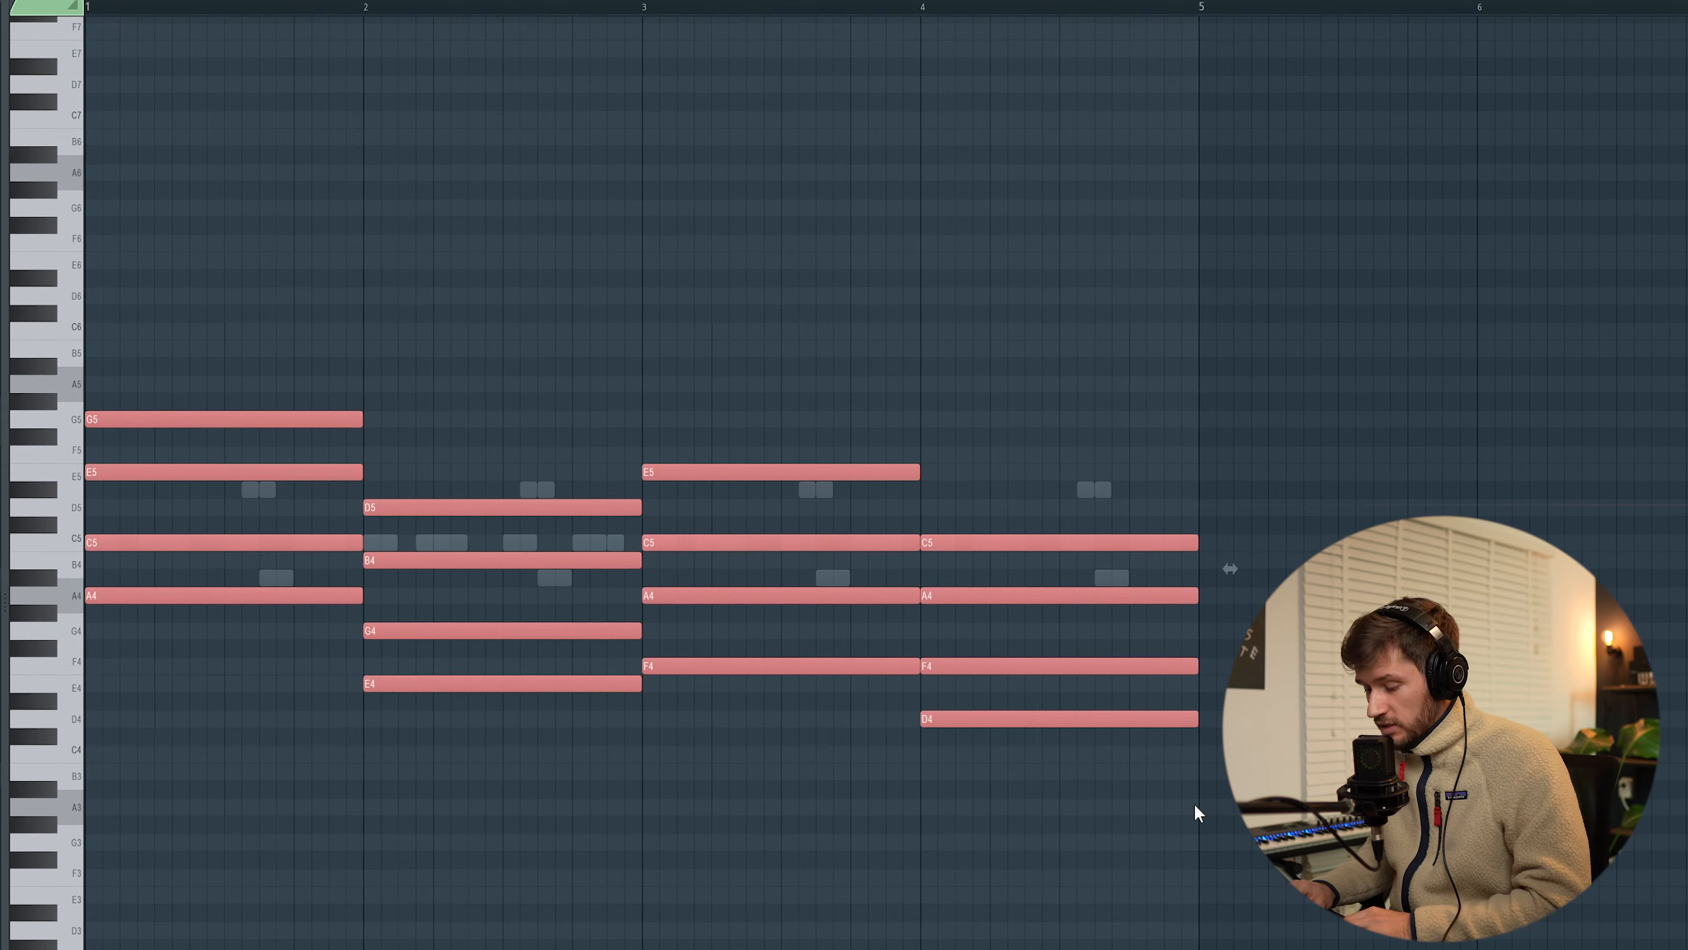
key("ctrl+Up")
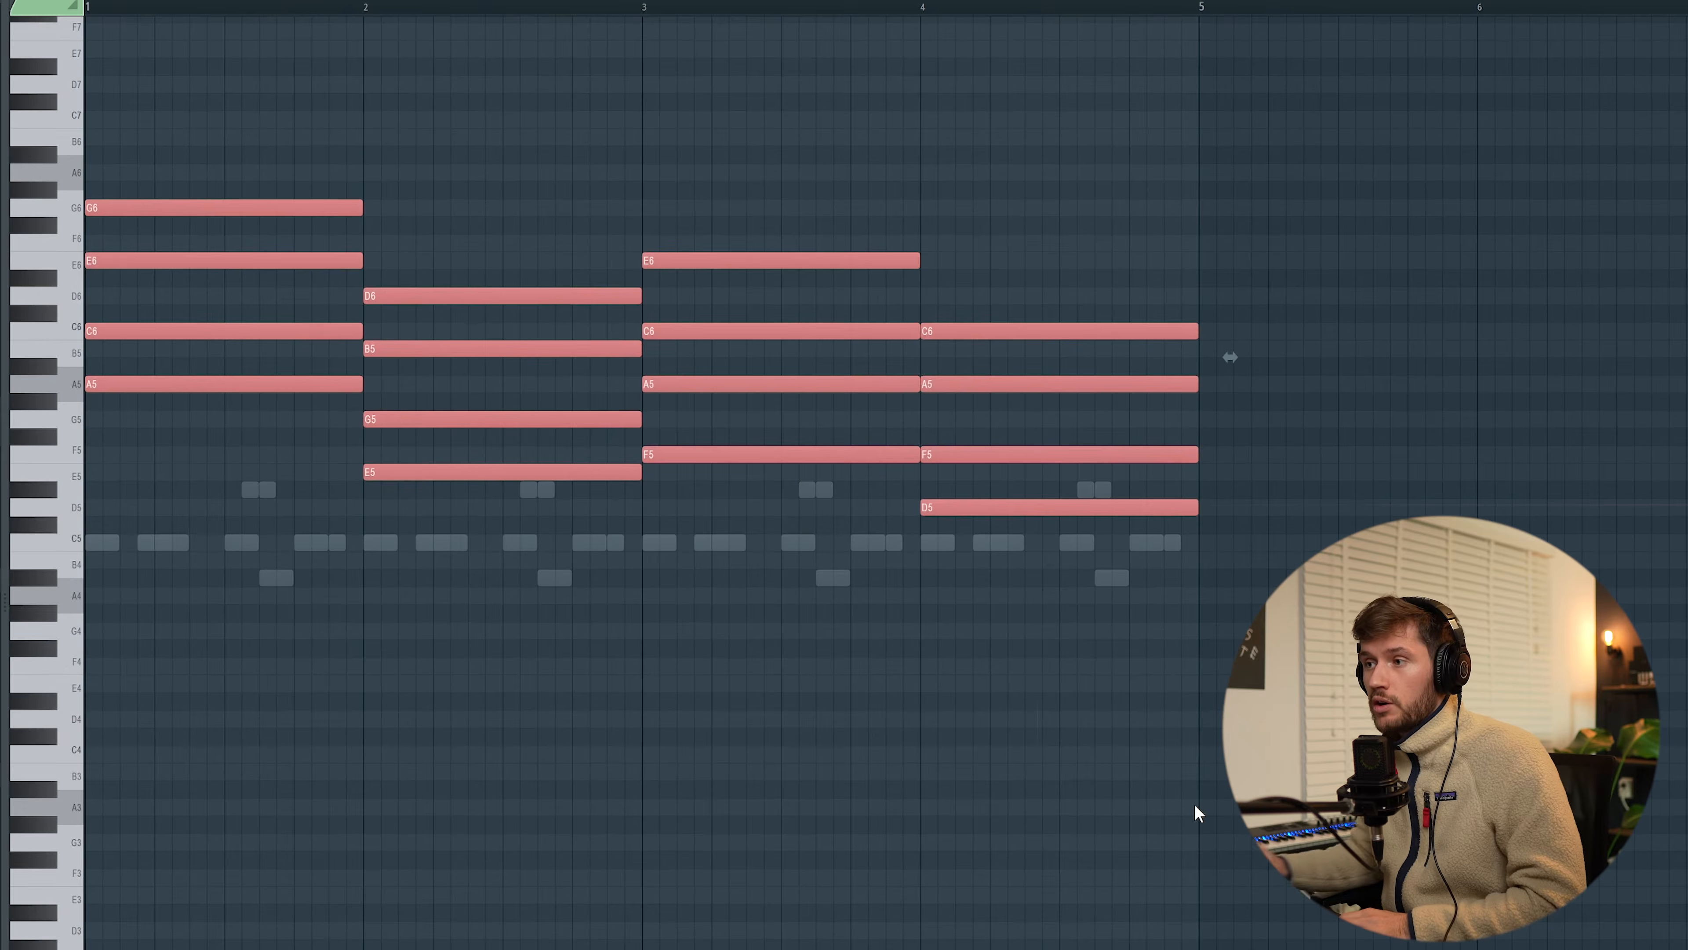
Add one-bar root notes A4, E4, F4 and D4 below the chords in bars 1 to 4, and play the result.
left_click(960, 723, "ctrl")
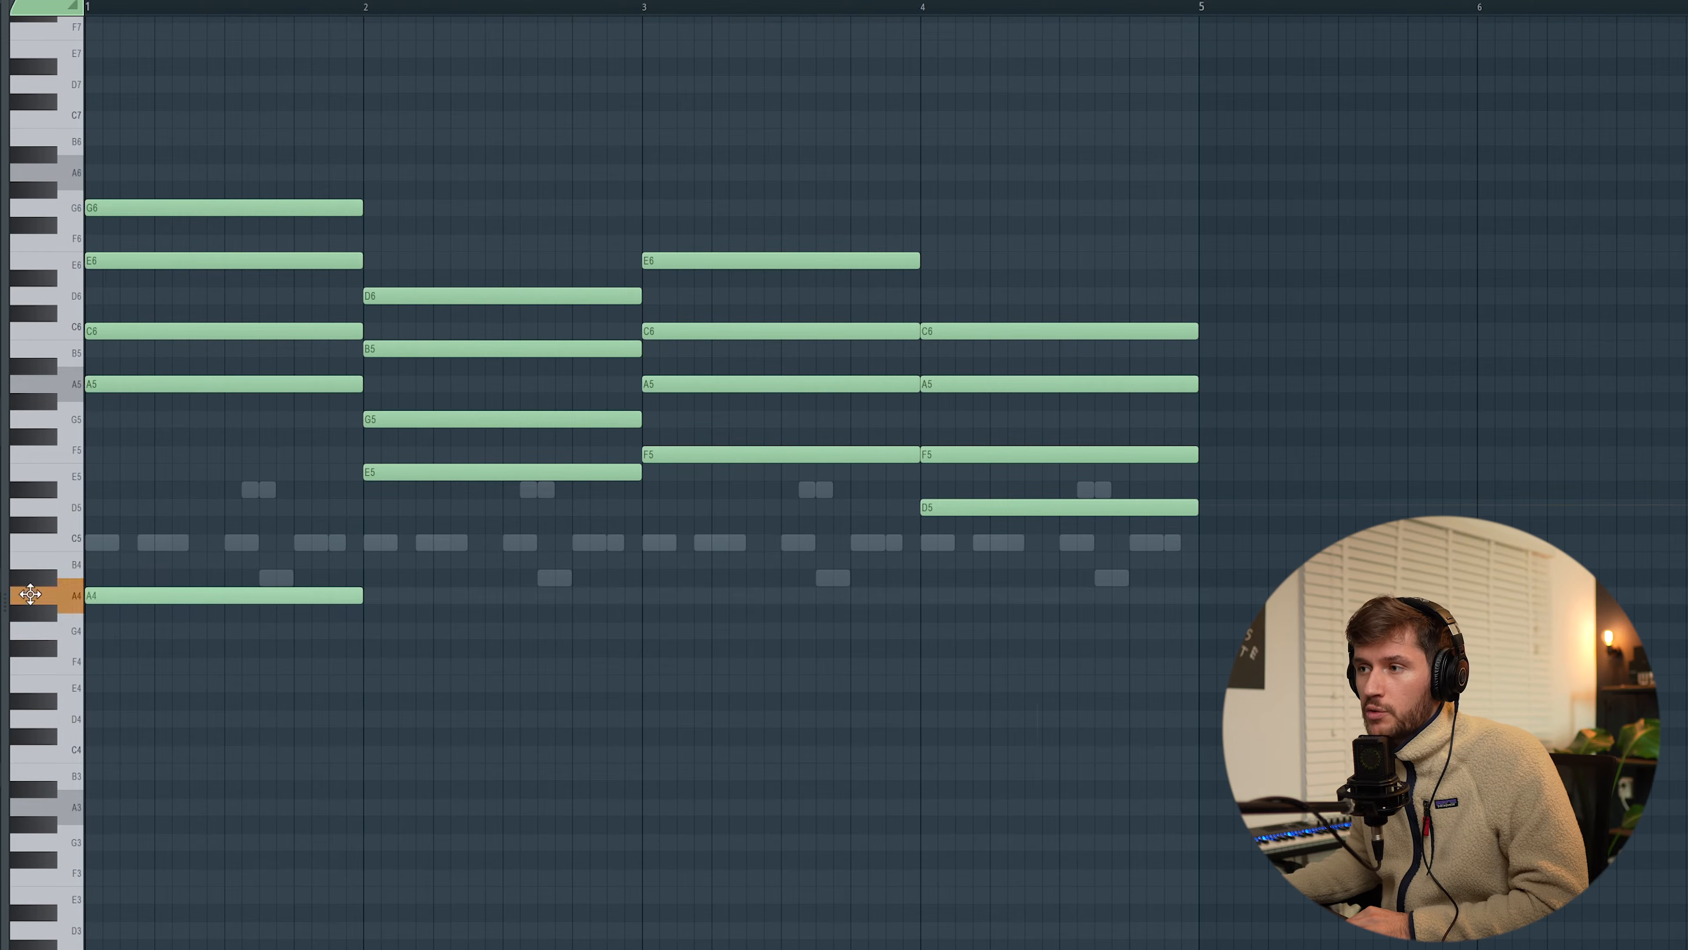
left_click(366, 685)
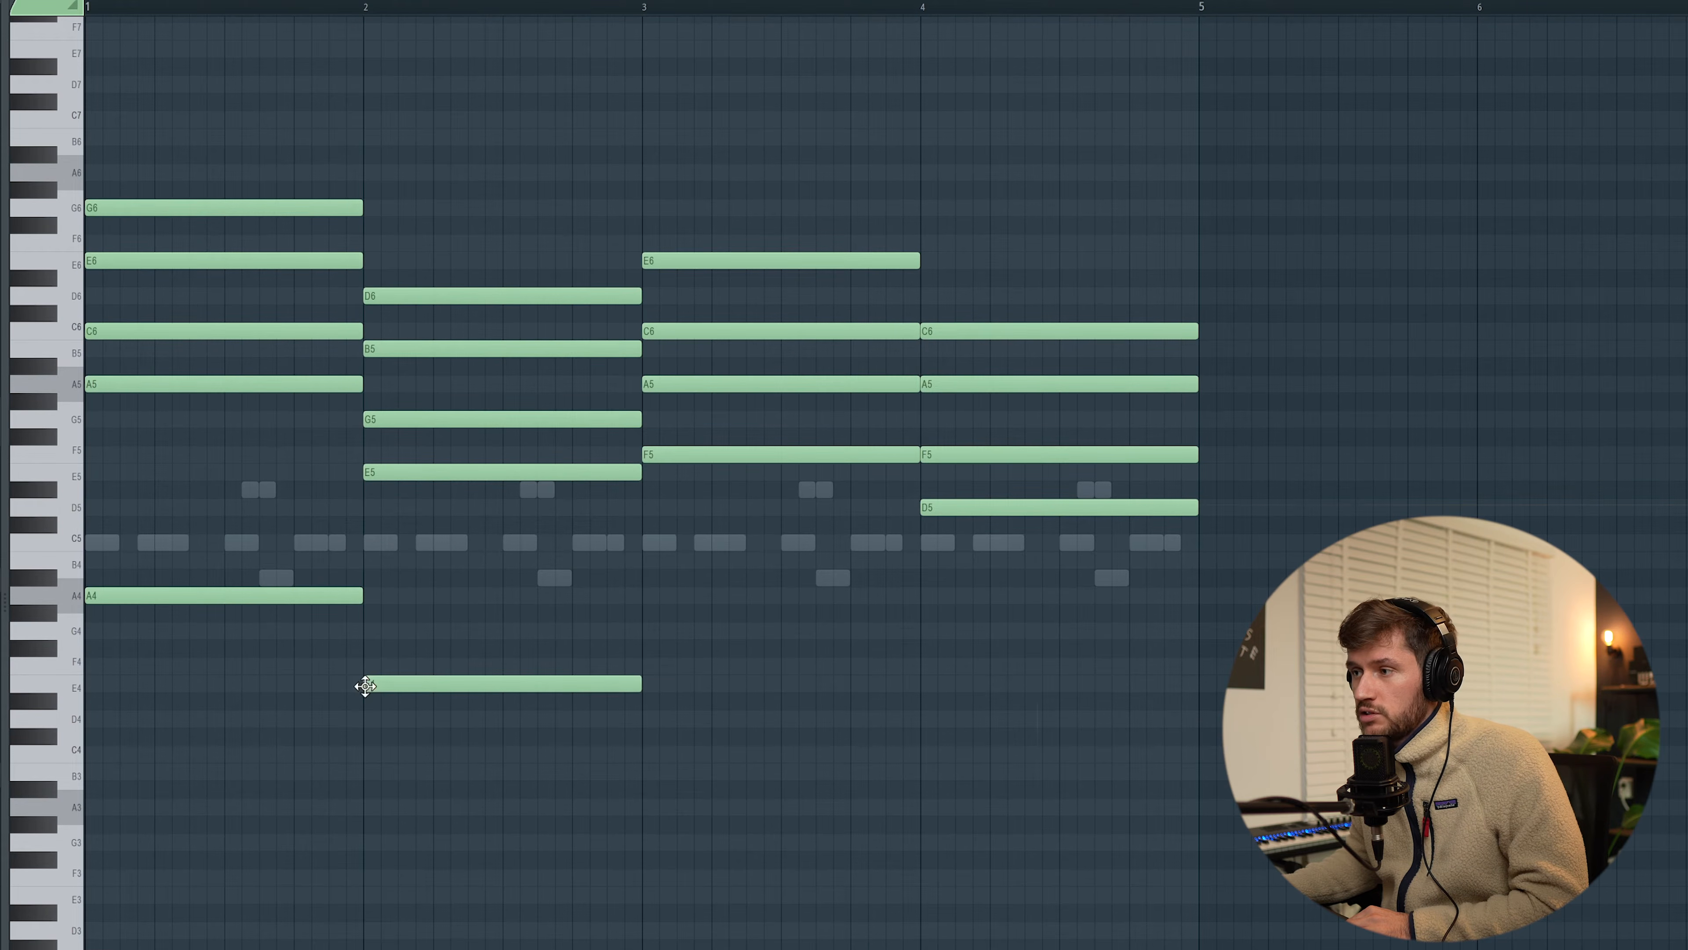
left_click(923, 736)
left_click_drag(996, 721, 996, 703)
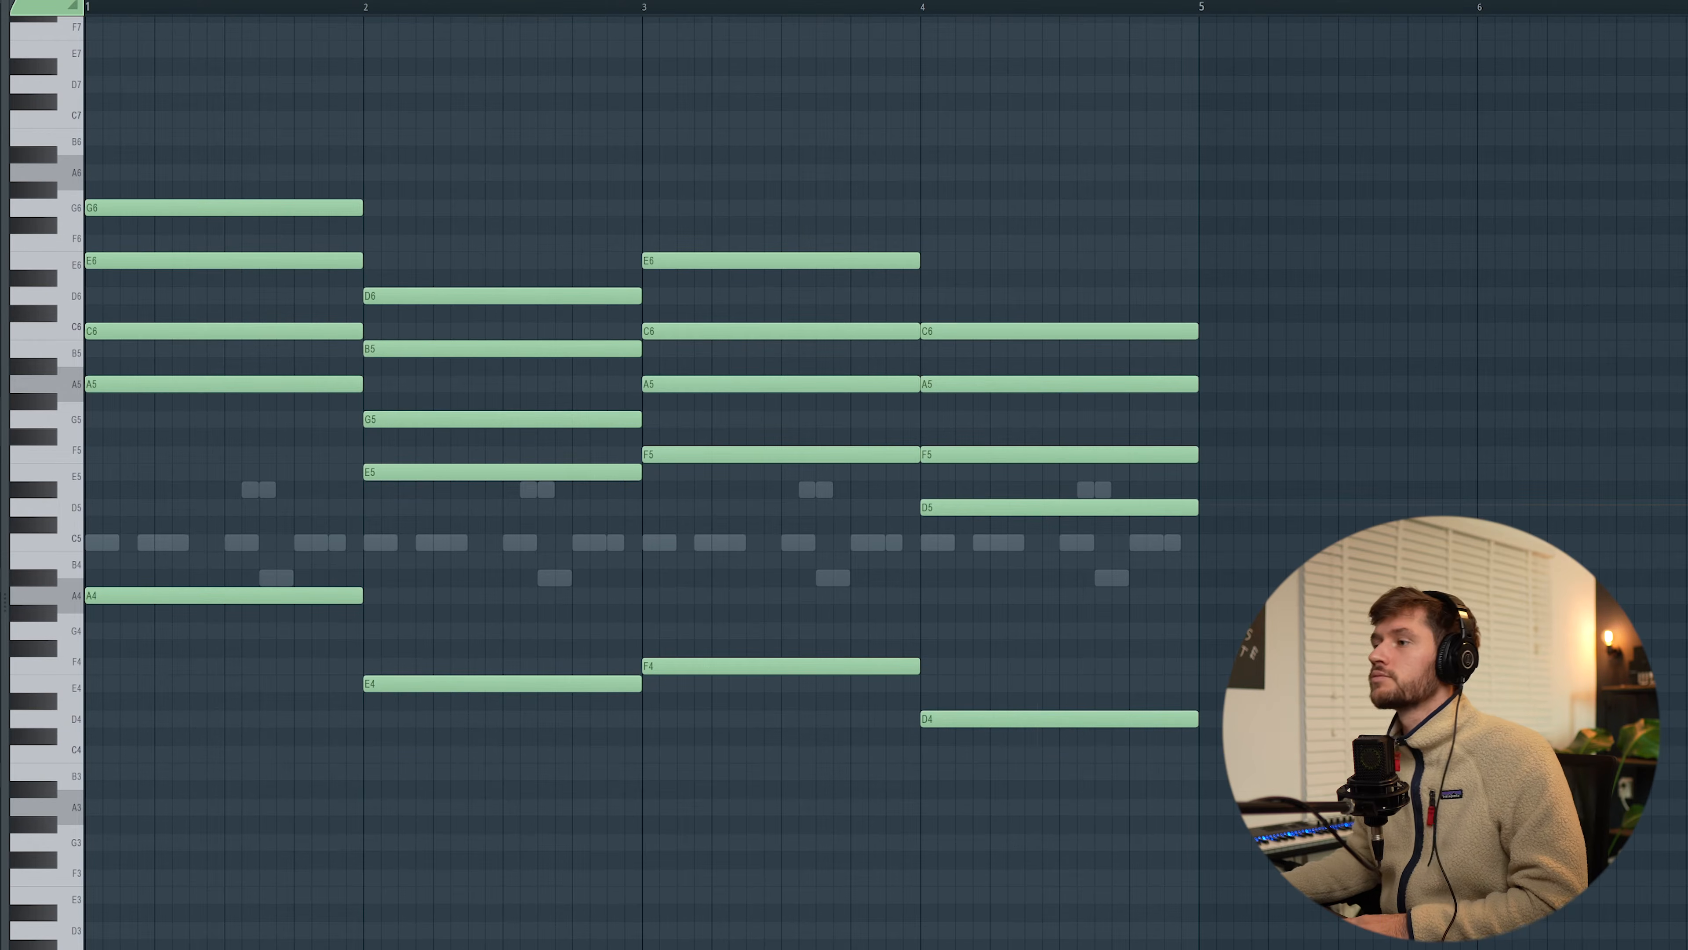
key("space")
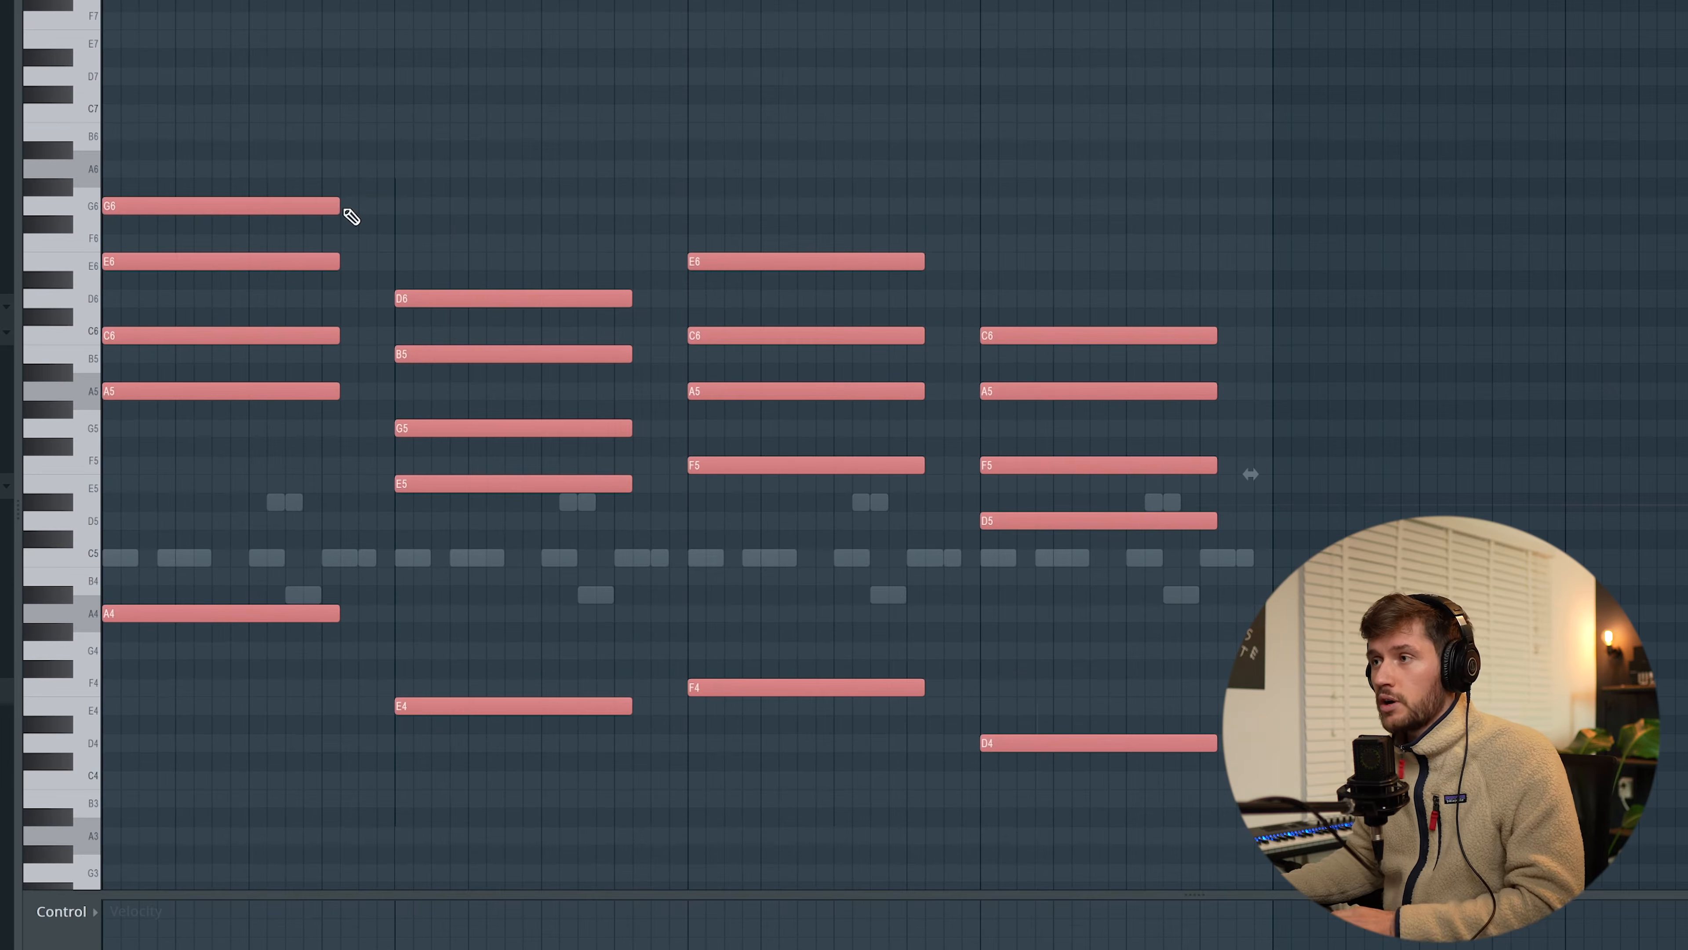
Shorten all chord and root notes to about five eighths of a bar and shift them later to end on the bar lines.
left_click(343, 207)
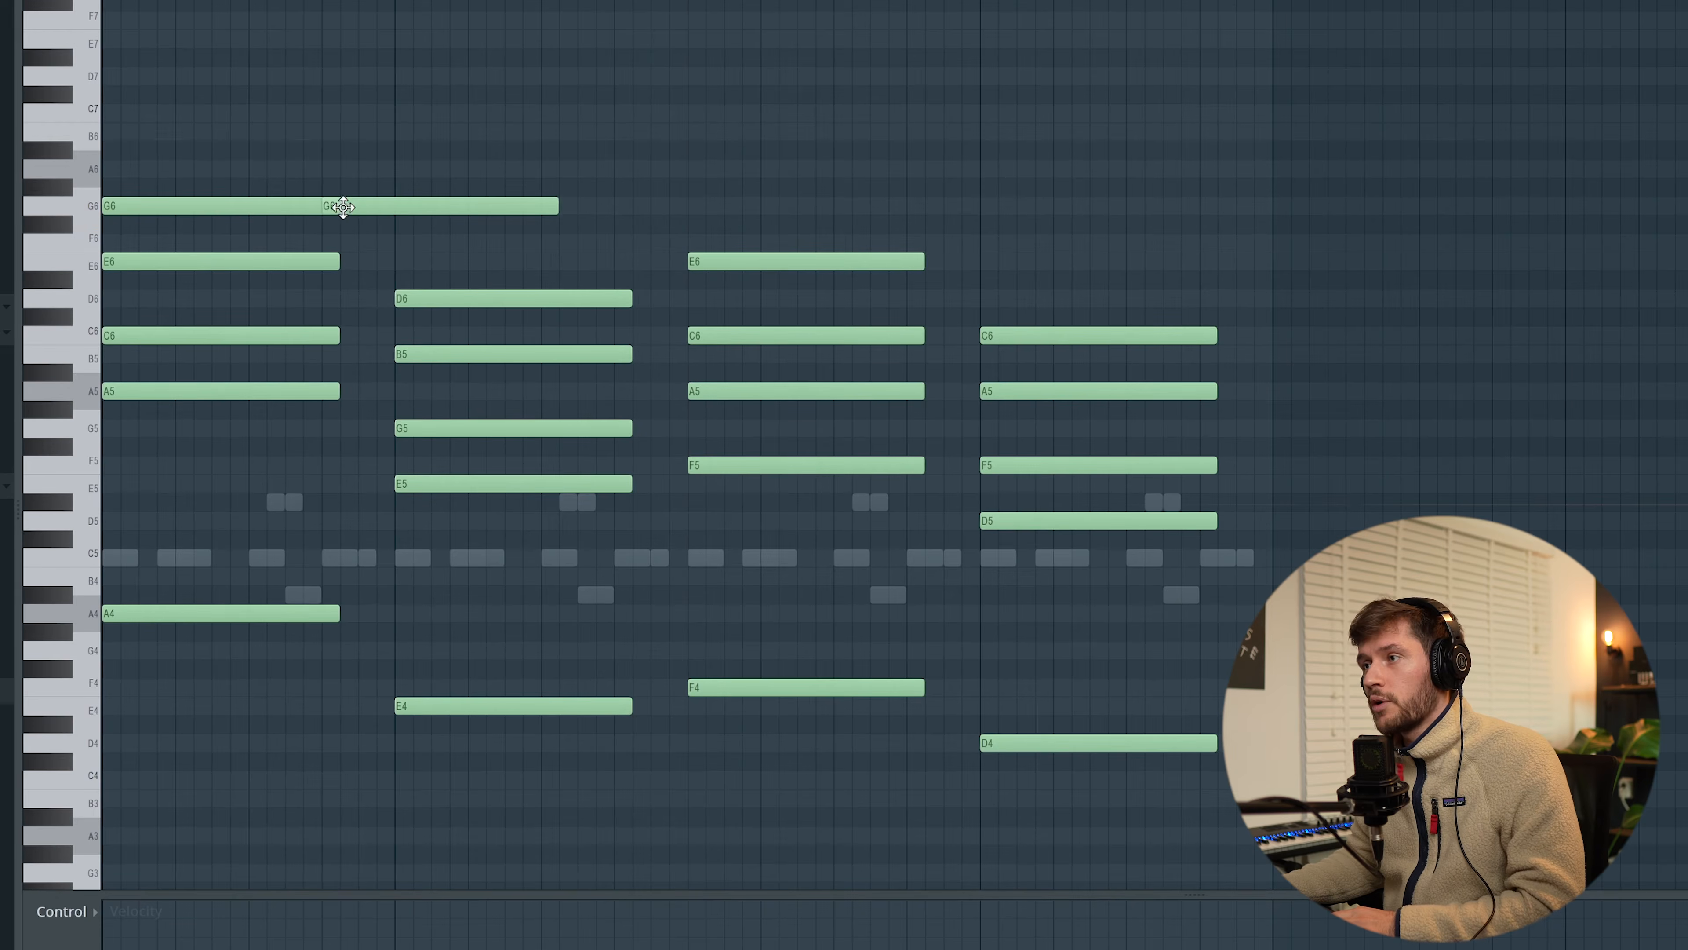
left_click_drag(234, 143, 1259, 751)
left_click_drag(1215, 336, 1168, 336)
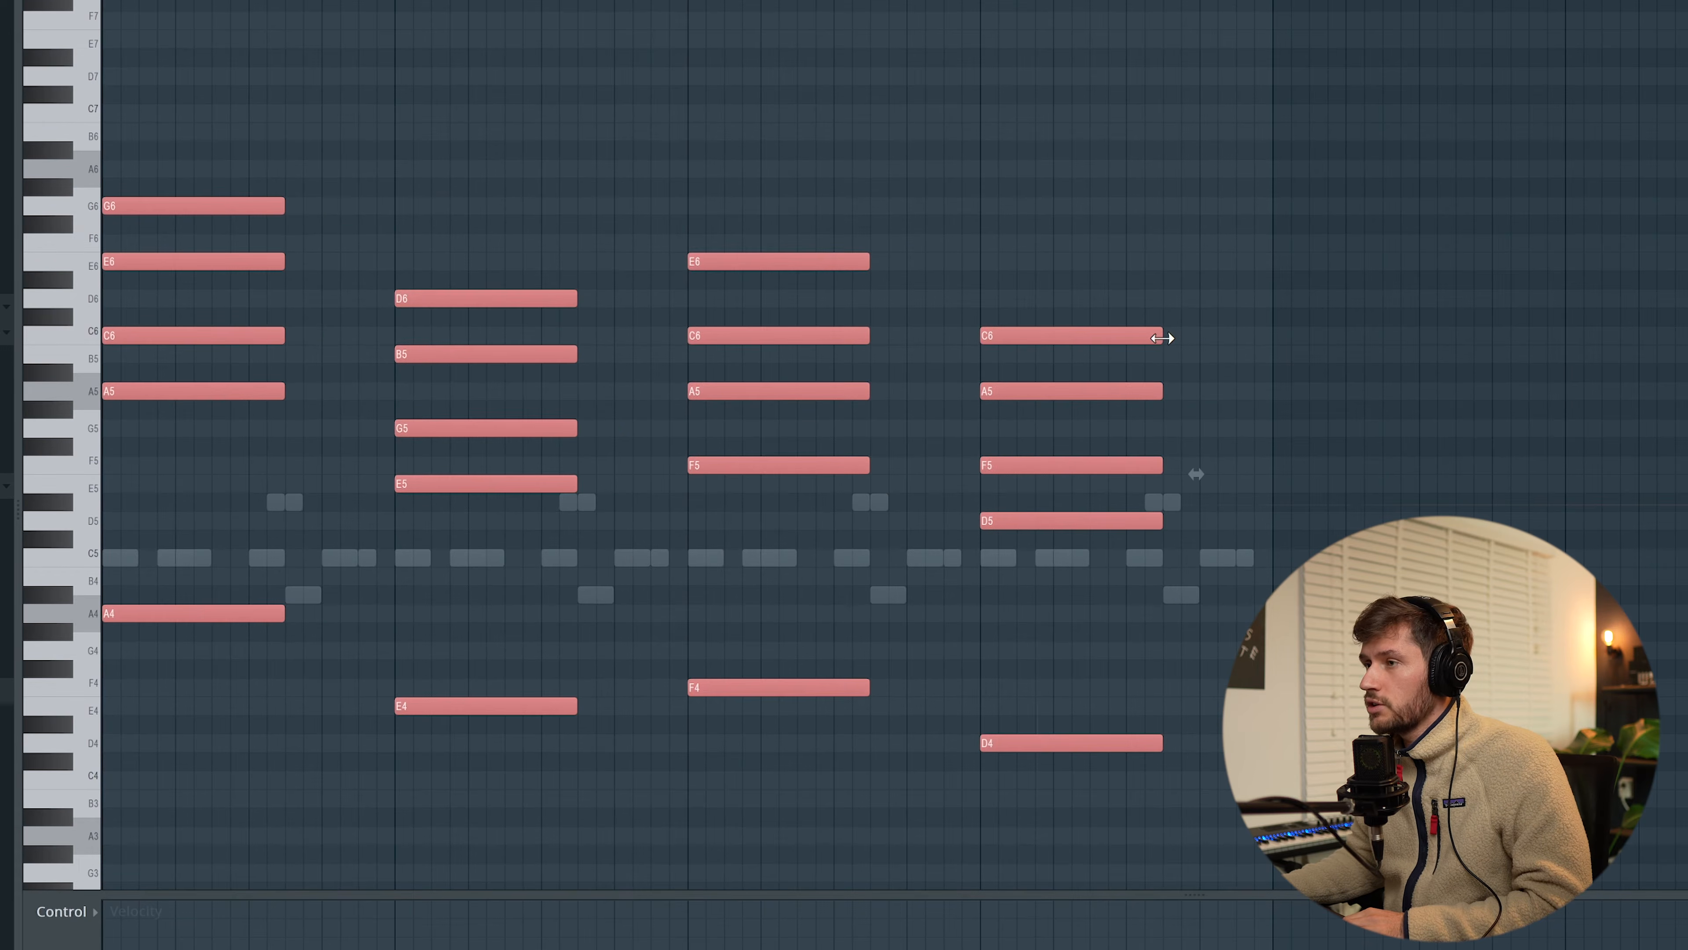
left_click_drag(200, 208, 317, 209)
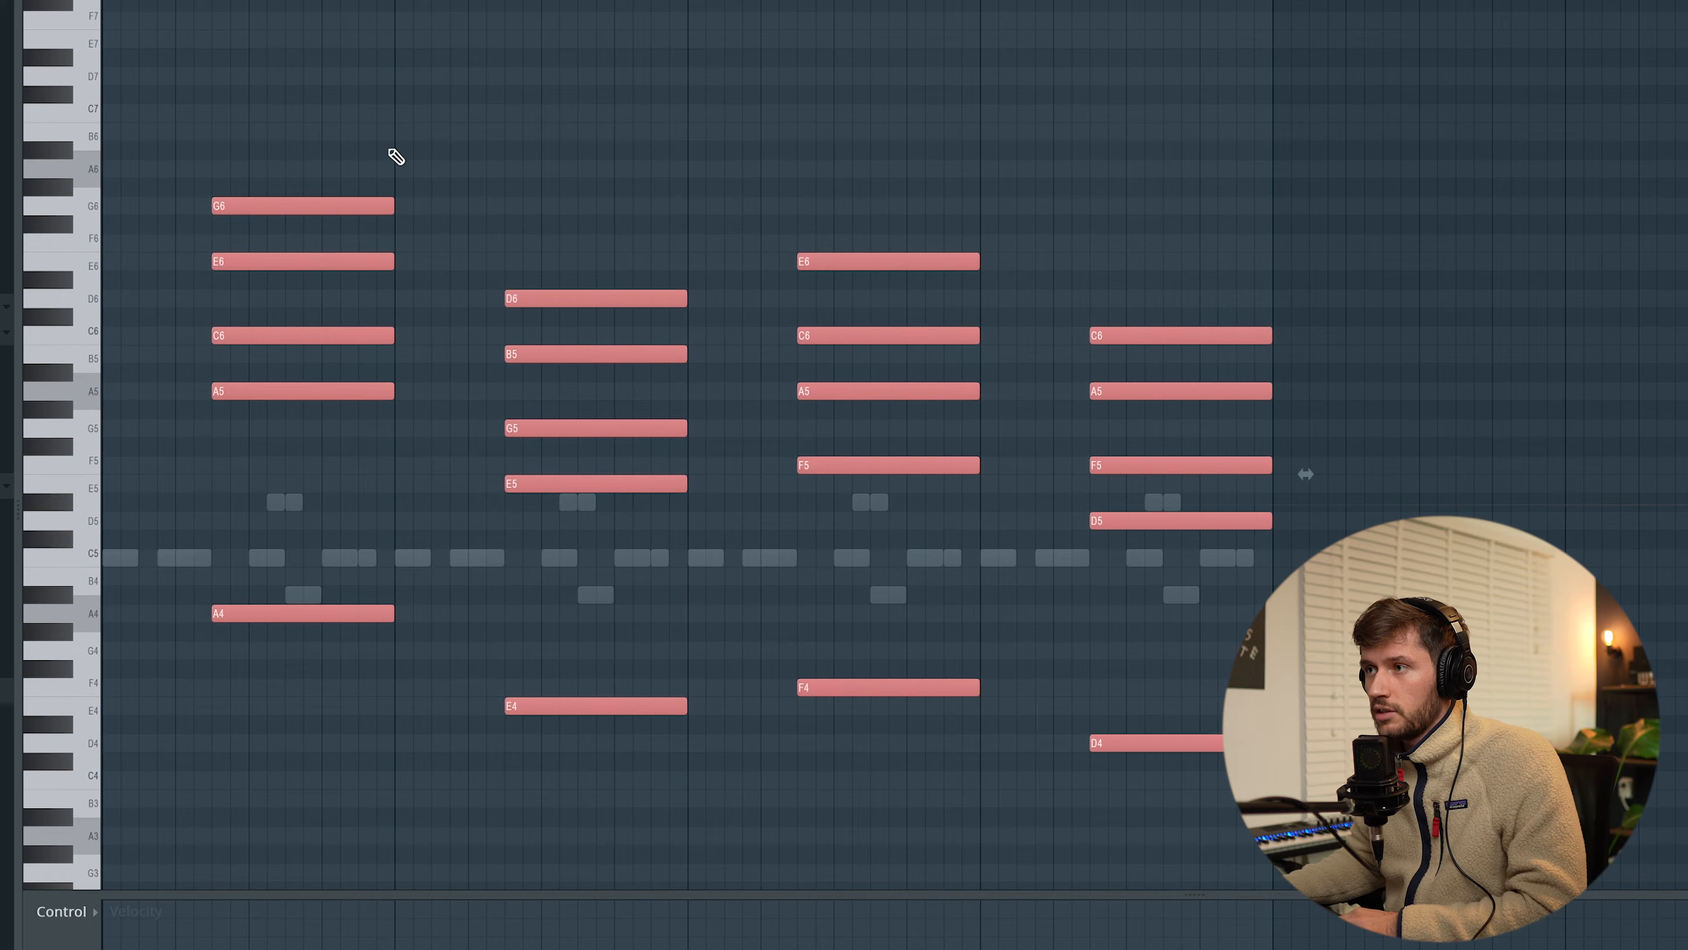
left_click(399, 171)
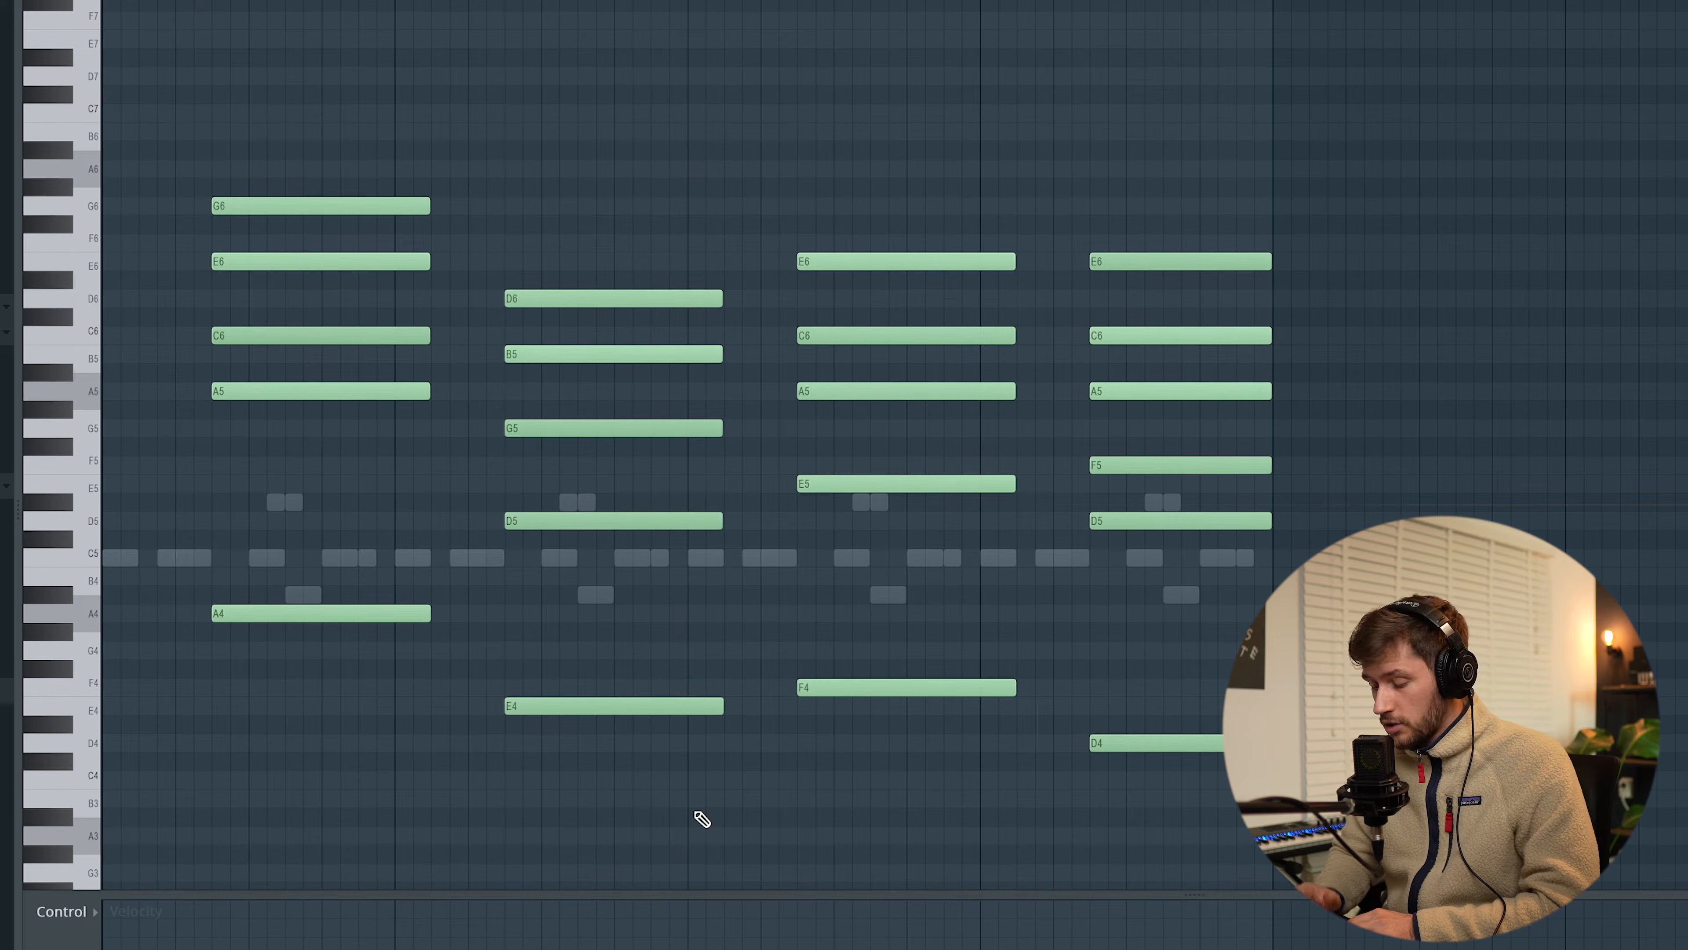
Open the strum tool for the chords and select the G5 note of the second chord.
key("alt+s")
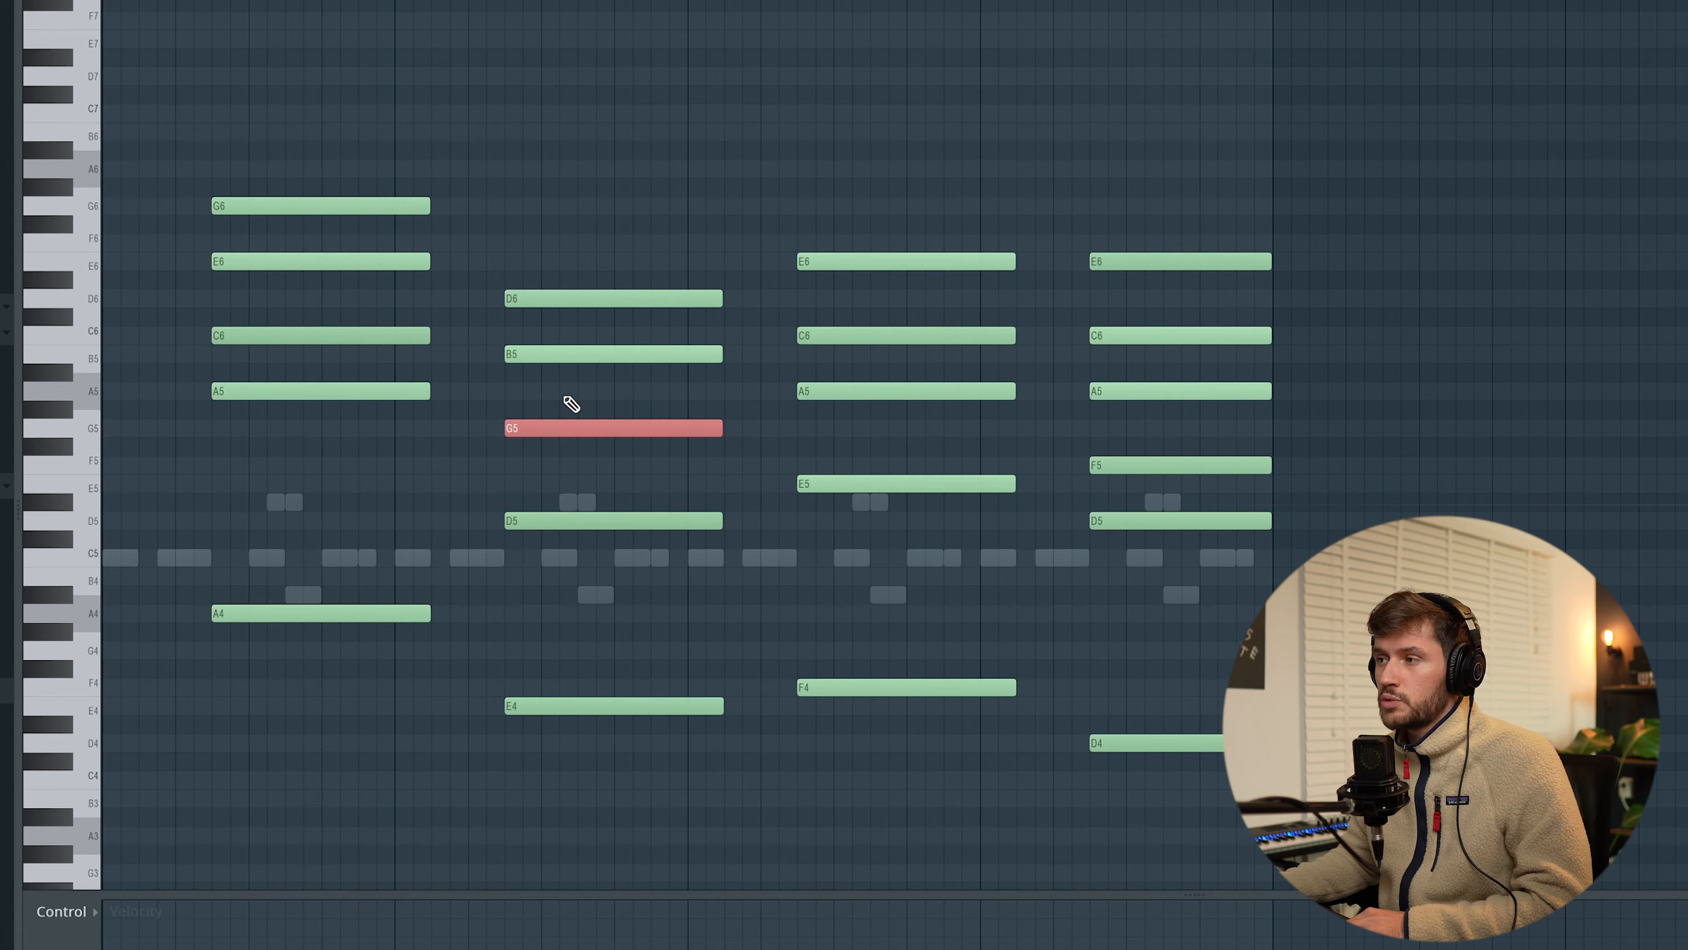
left_click_drag(564, 385, 624, 439)
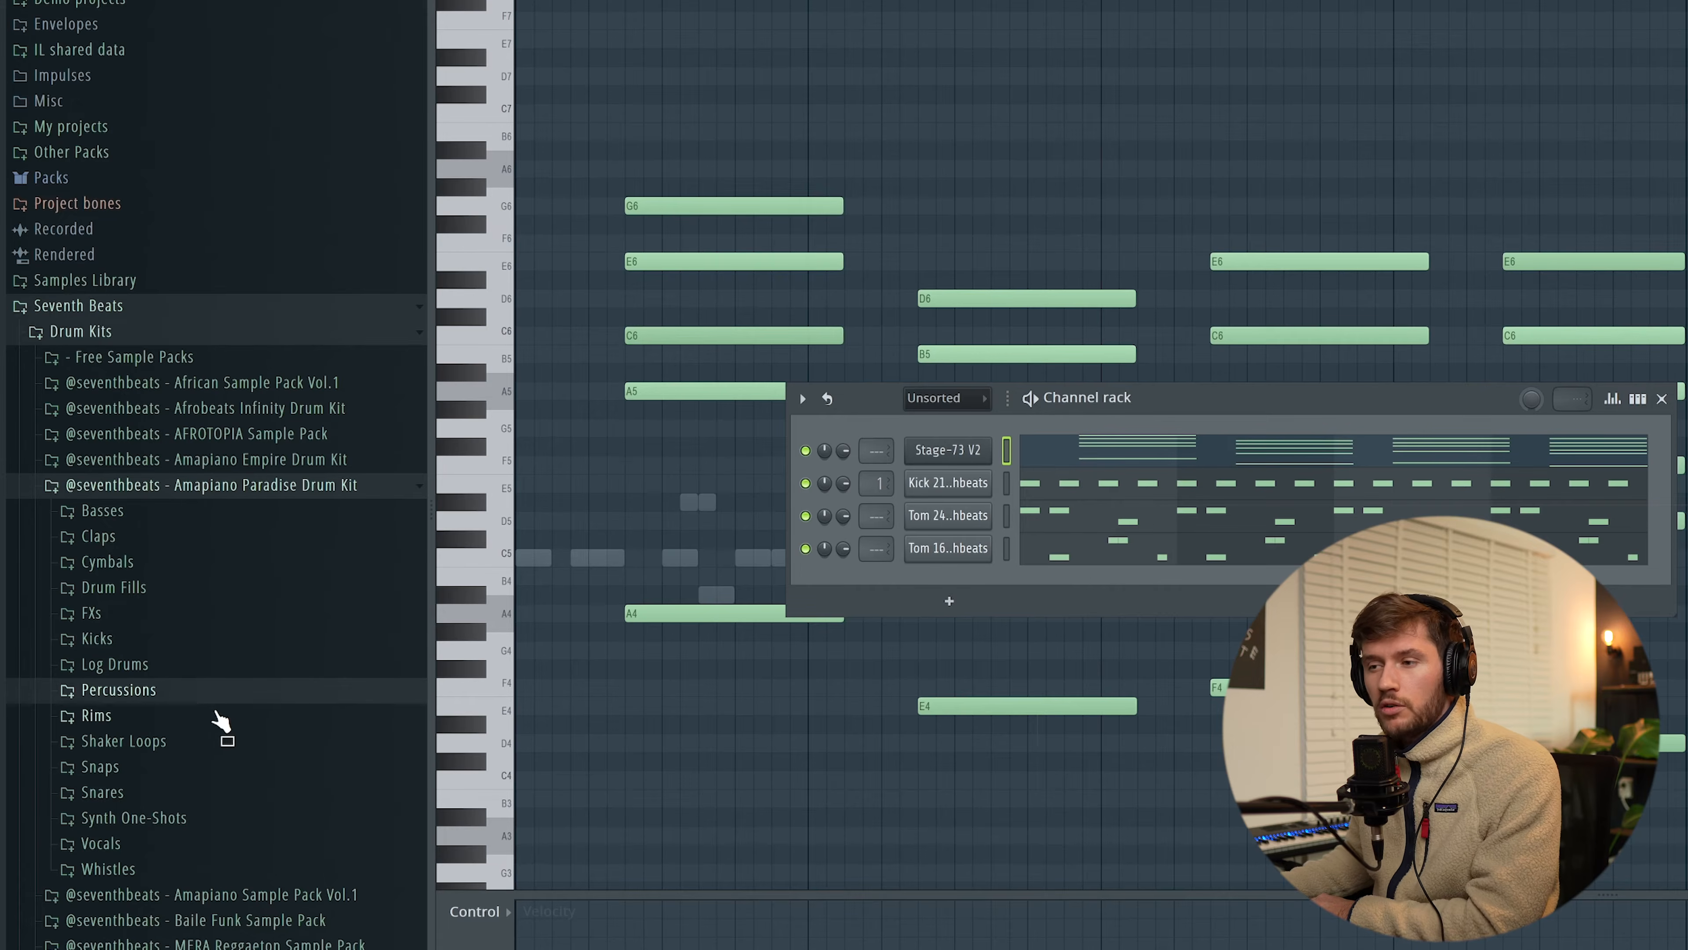
Add a tom sample from the Amapiano Paradise Drum Kit's Percussions > Toms folder to the channel rack.
left_click(184, 695)
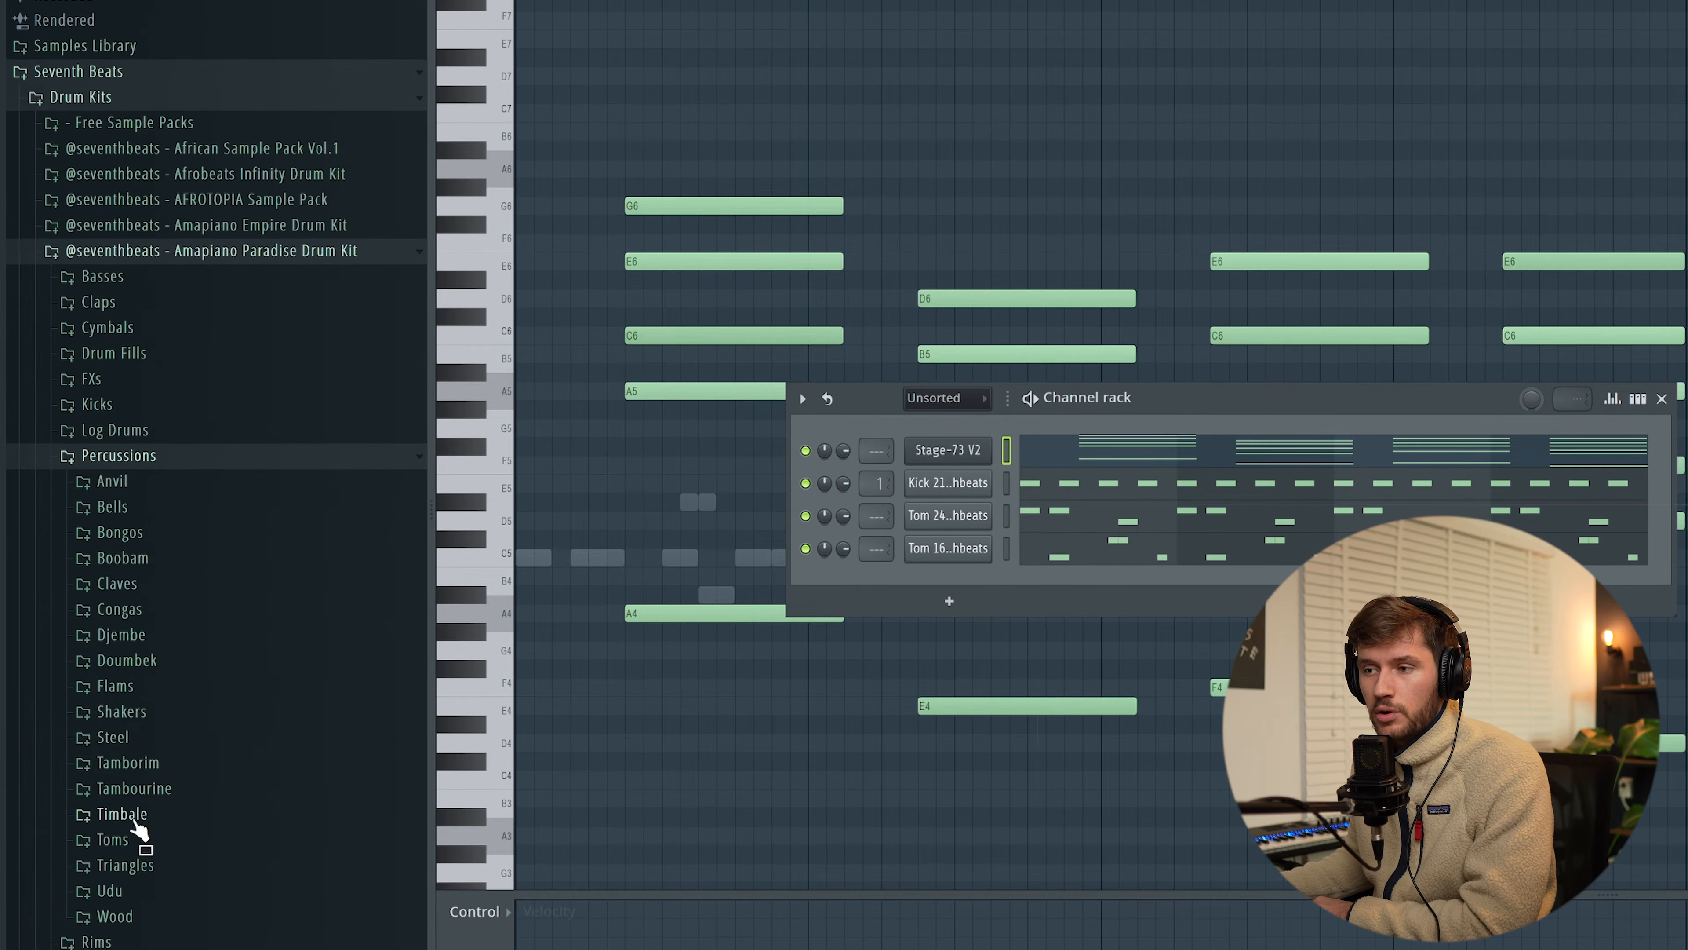
left_click(130, 818)
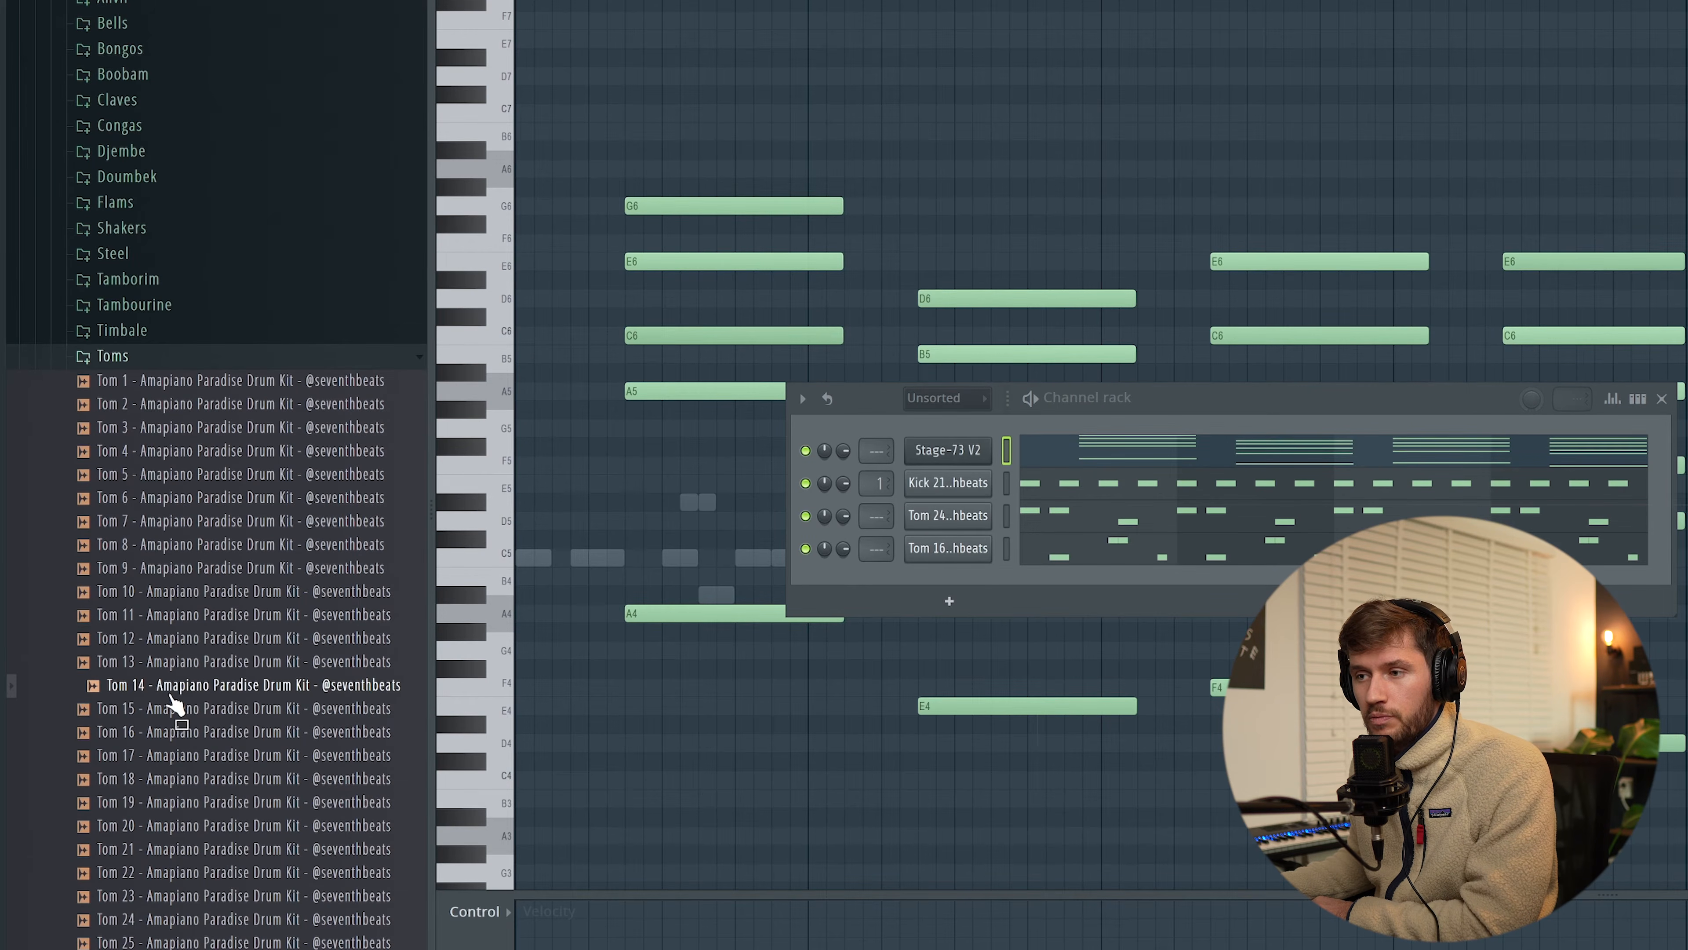
left_click_drag(955, 573, 957, 580)
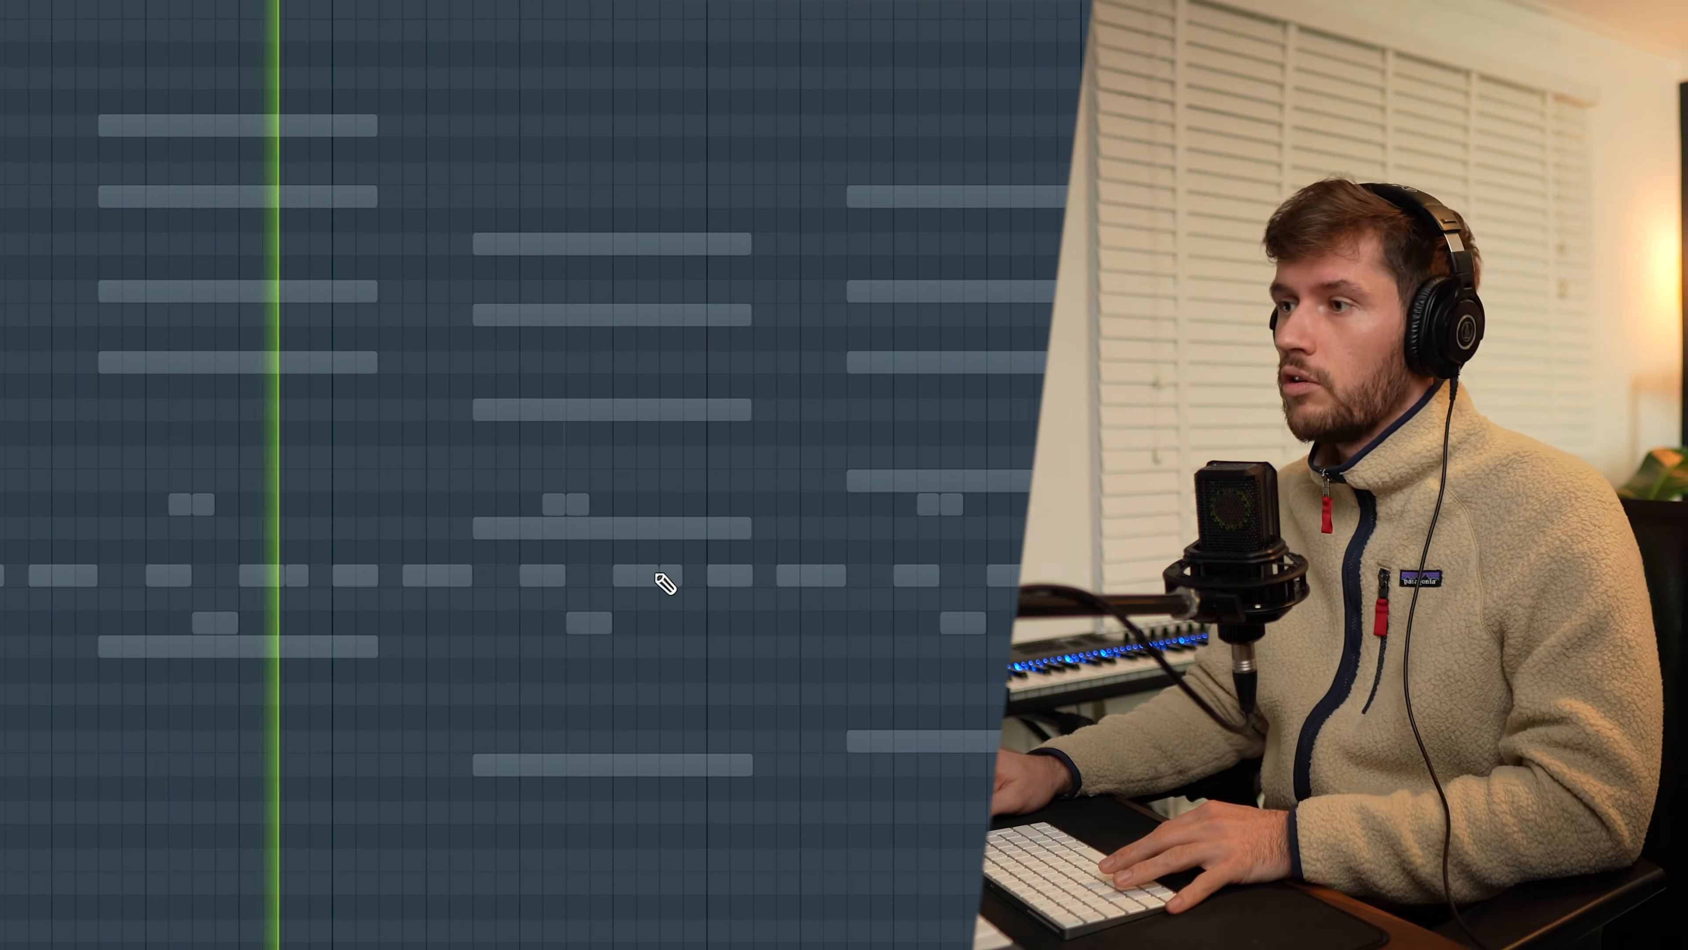
Place short C5 notes for the new tom at the ends of bars 2 and 4.
left_click(714, 576)
left_click_drag(711, 575, 480, 575)
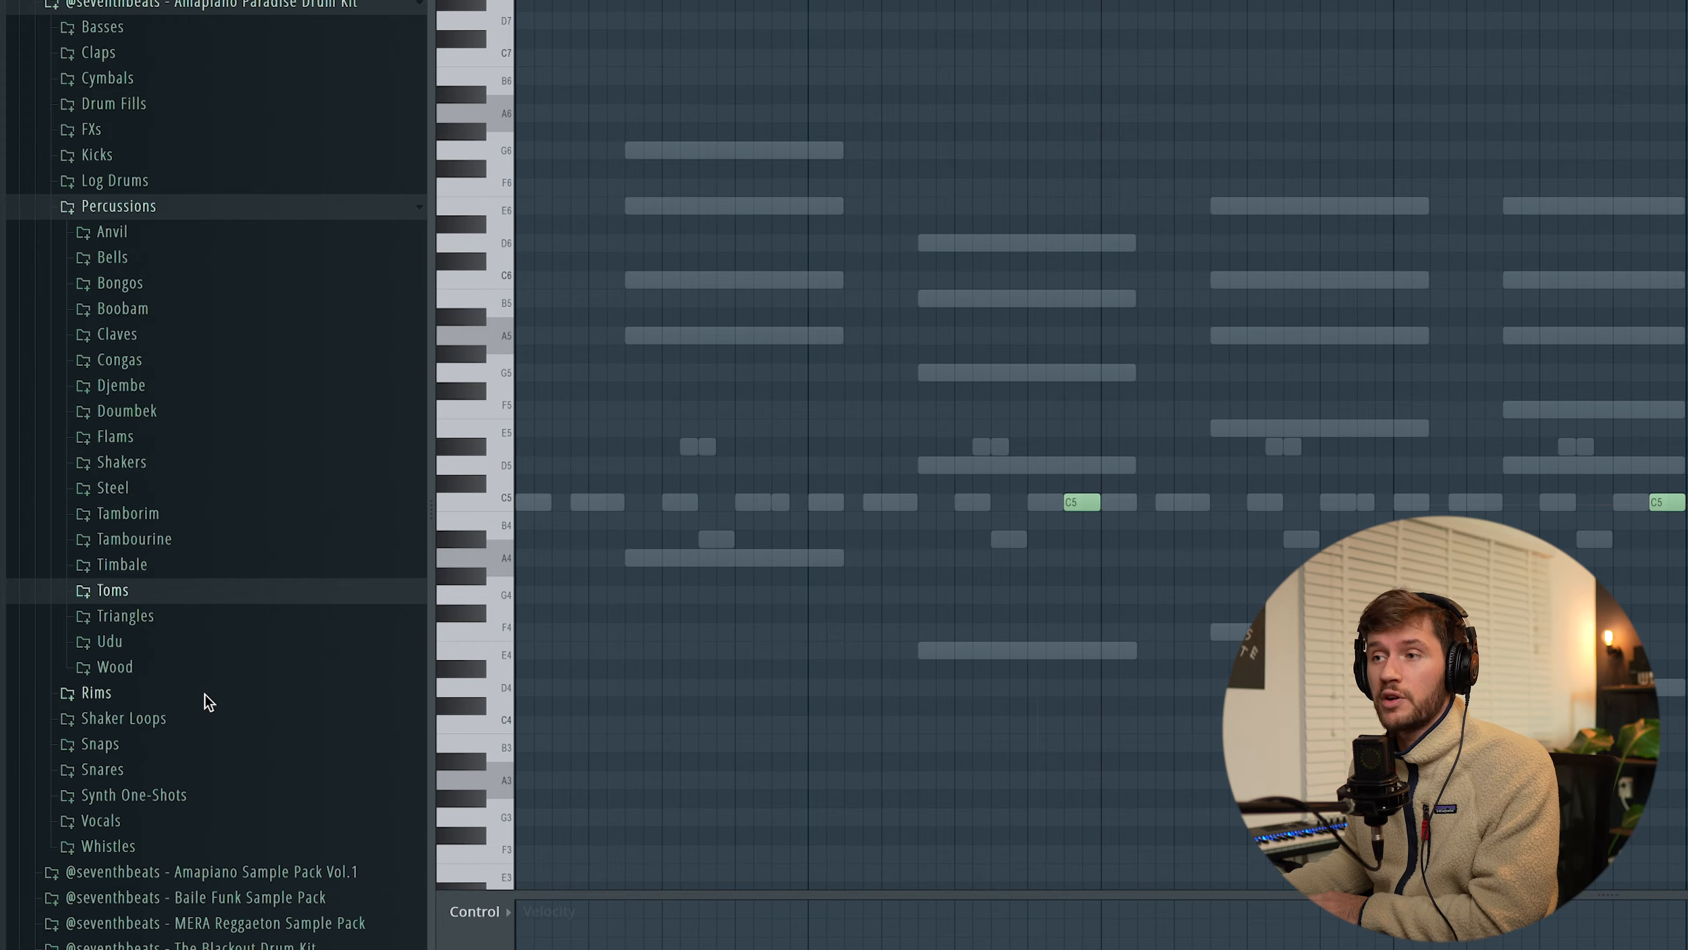
Add the Clave 2 sample from the Amapiano Paradise Drum Kit's Percussions > Claves folder to the channel rack.
left_click(127, 341)
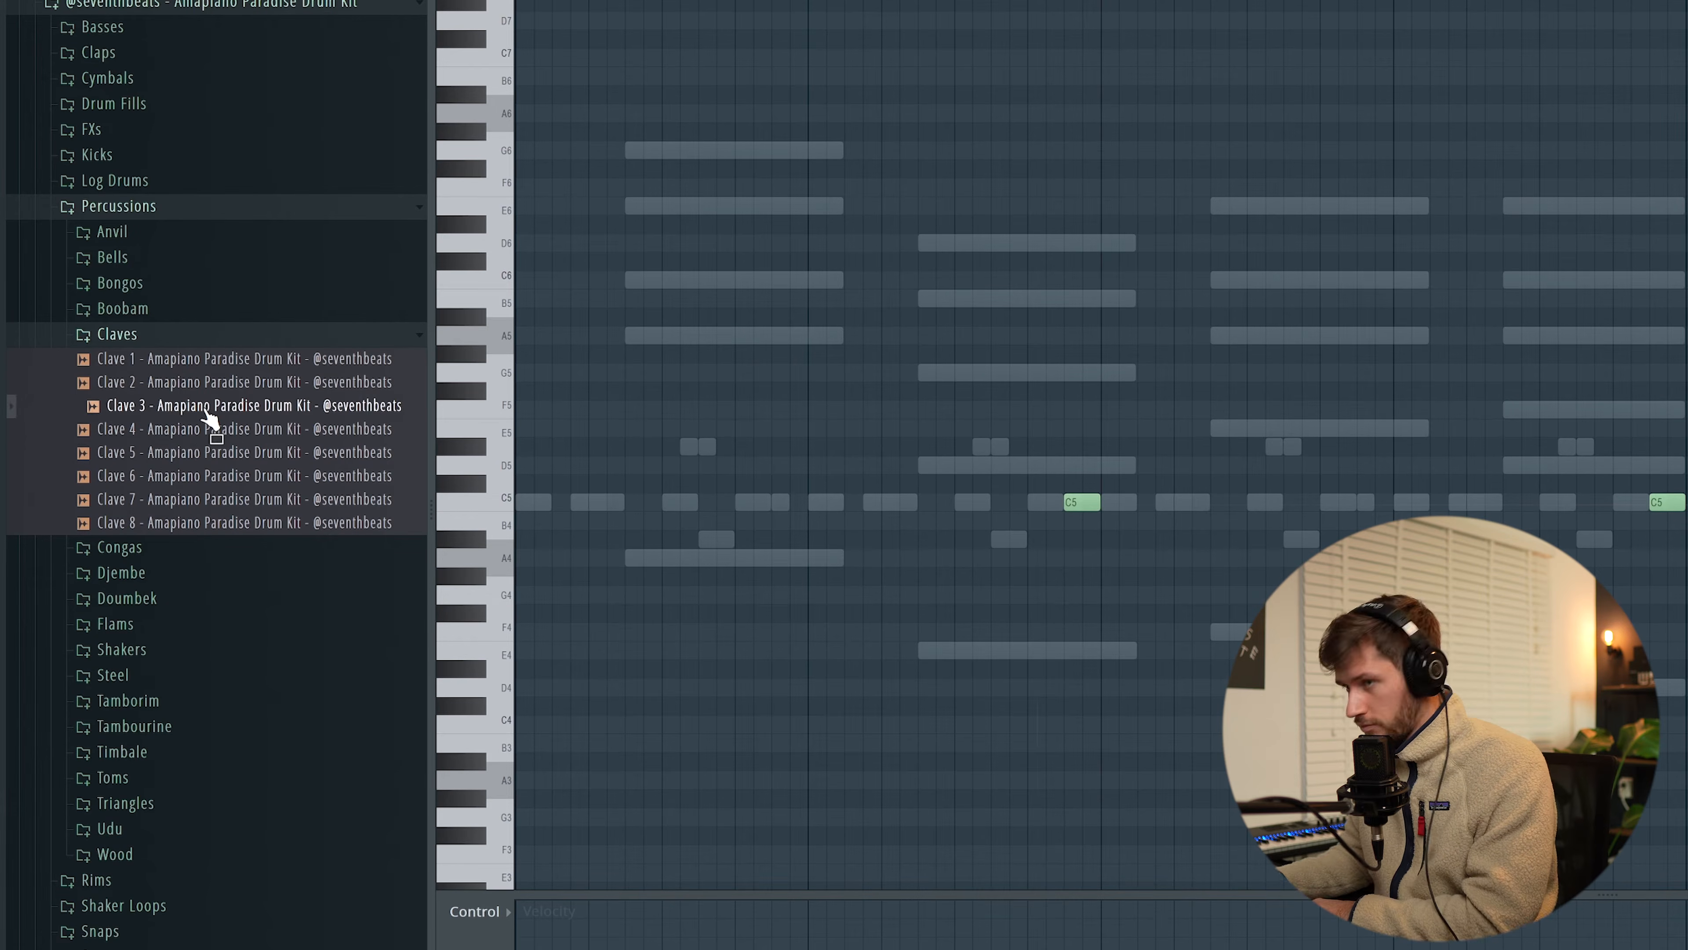
key("F7")
left_click_drag(188, 385, 971, 615)
key("F7")
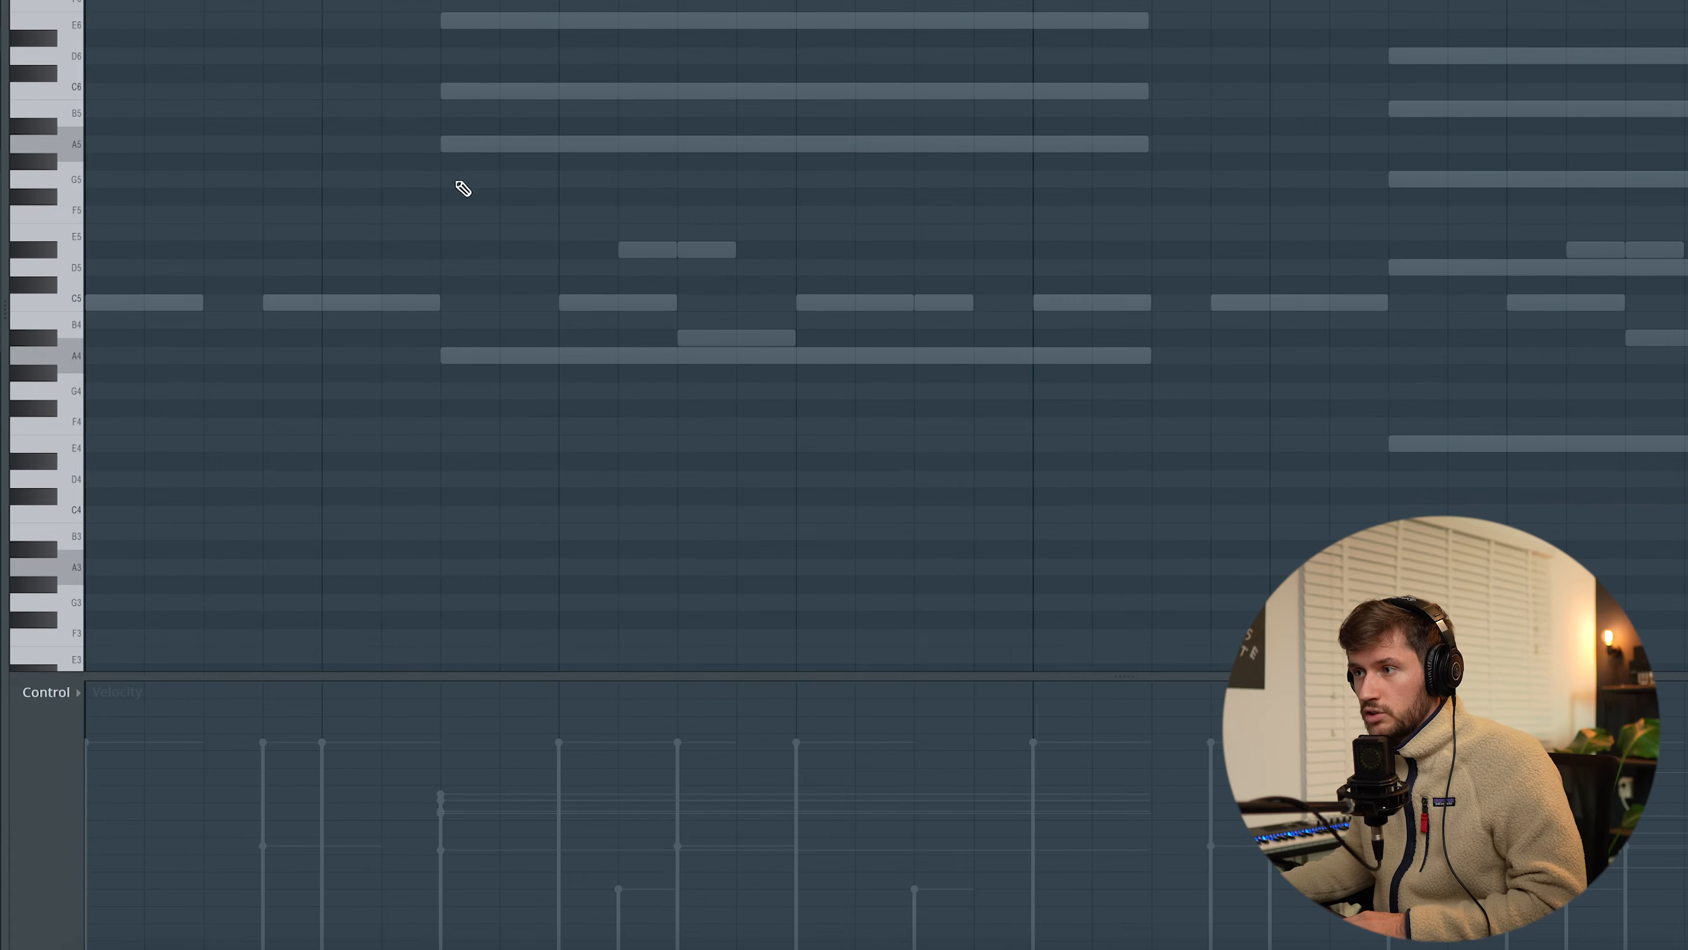
Place a pair of short clave notes every half bar across all four bars and lower them to A4.
left_click(225, 364)
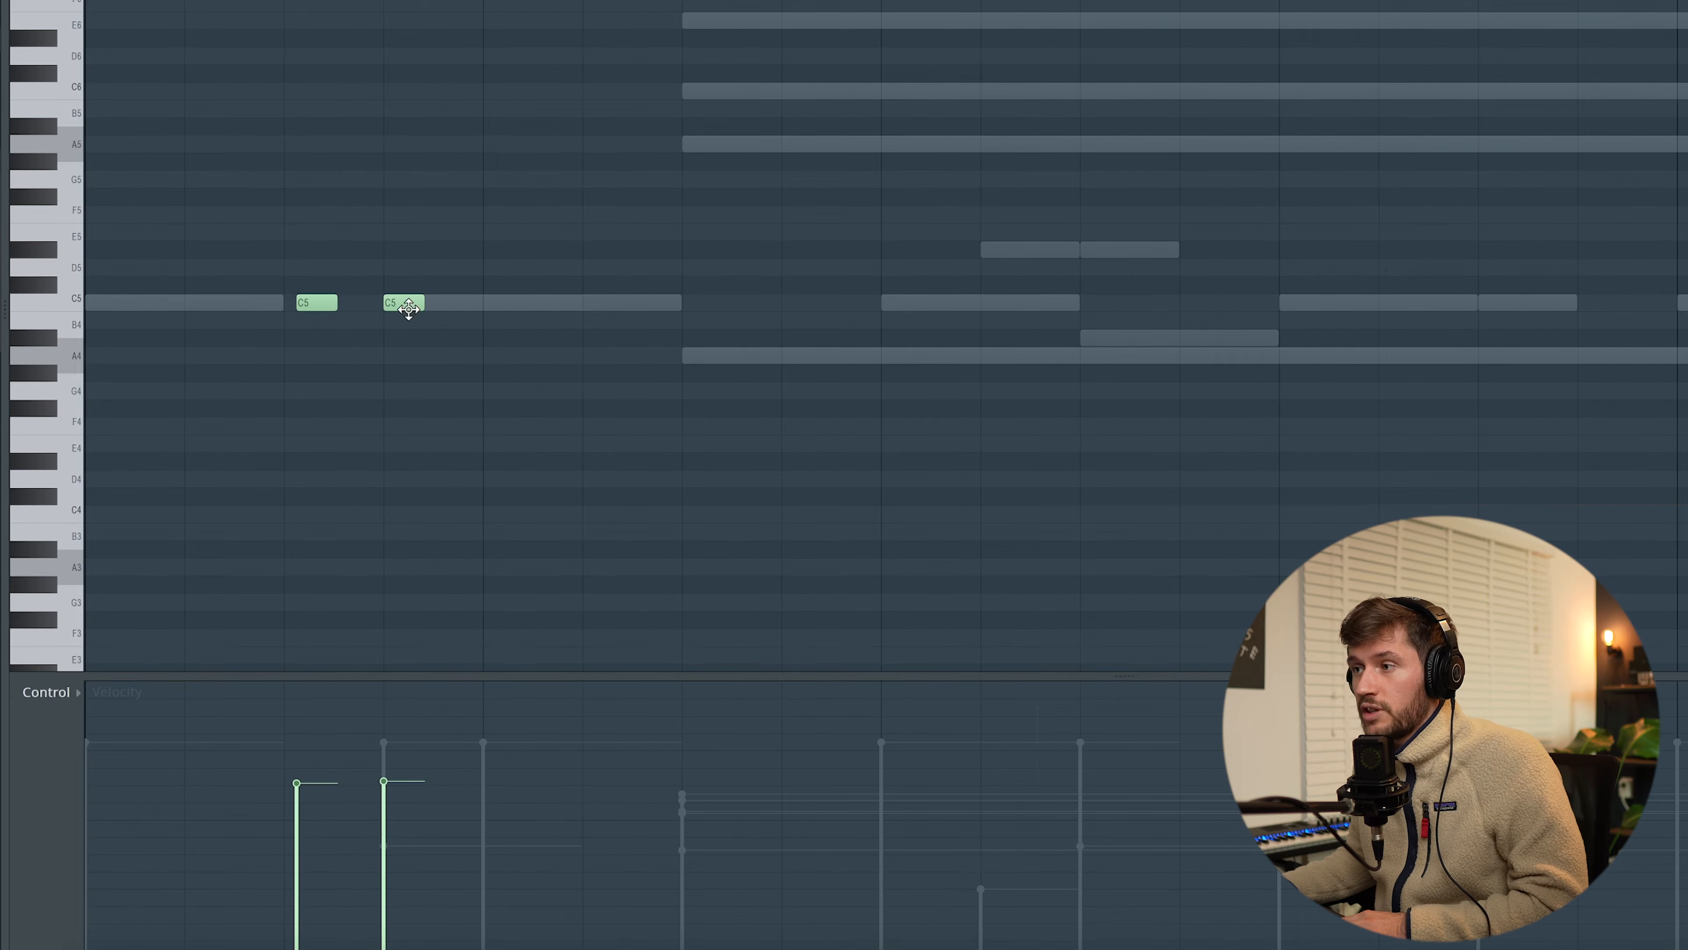
key("space")
left_click_drag(428, 302, 446, 303)
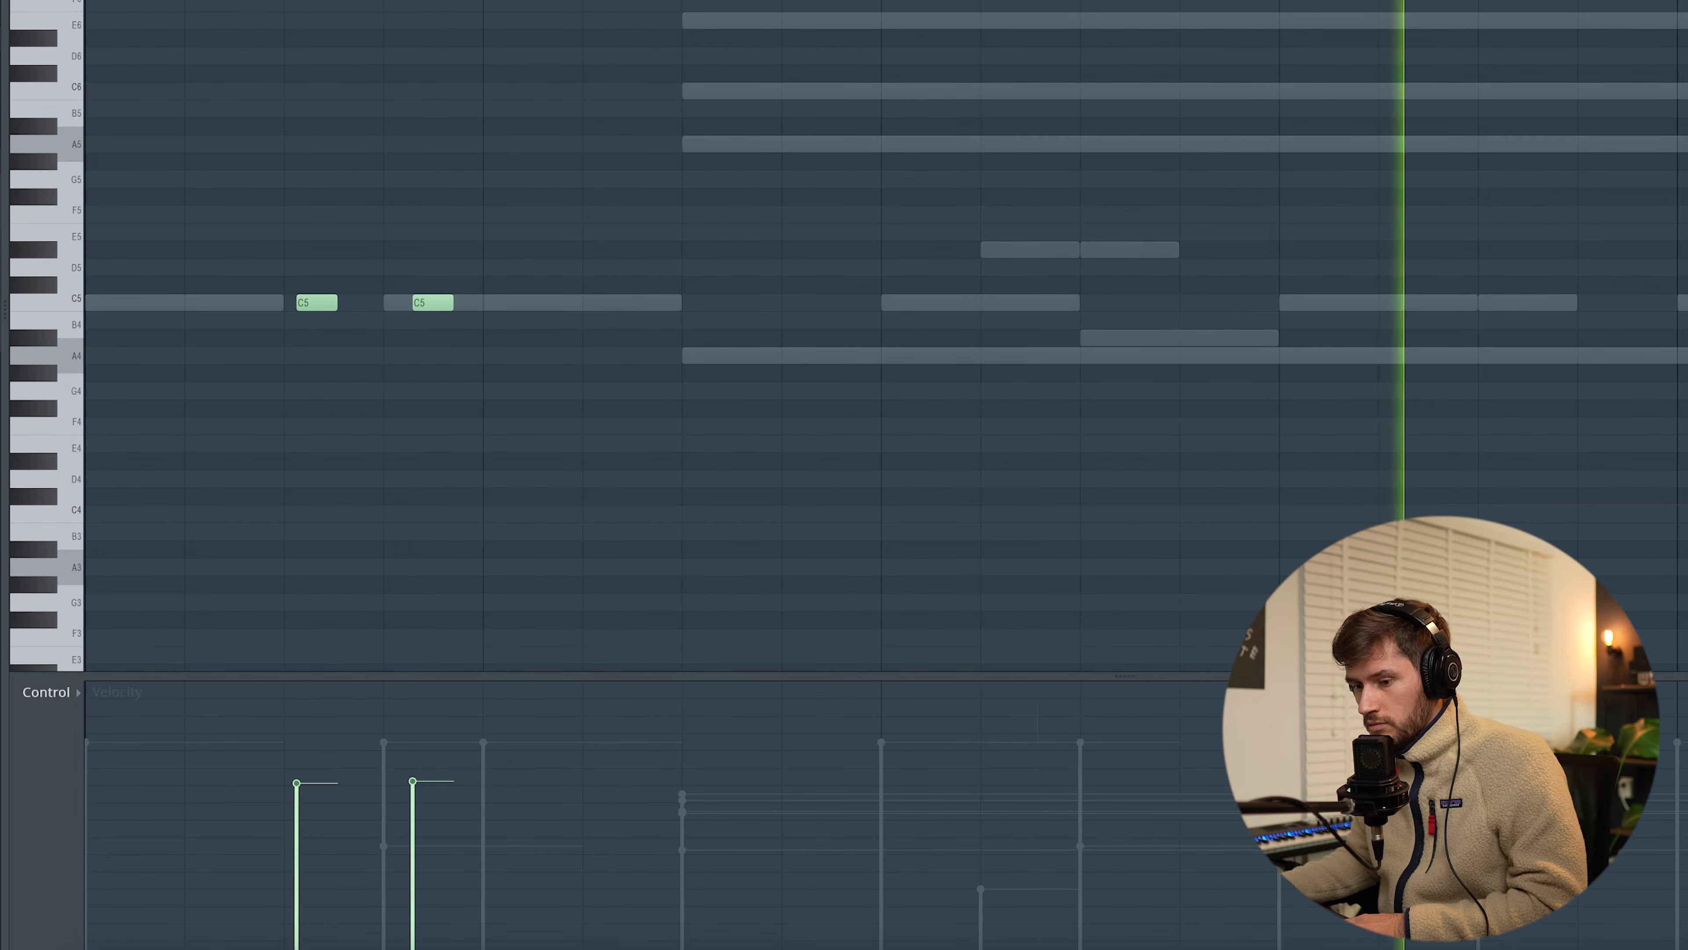
scroll(87, 332, "down", 3)
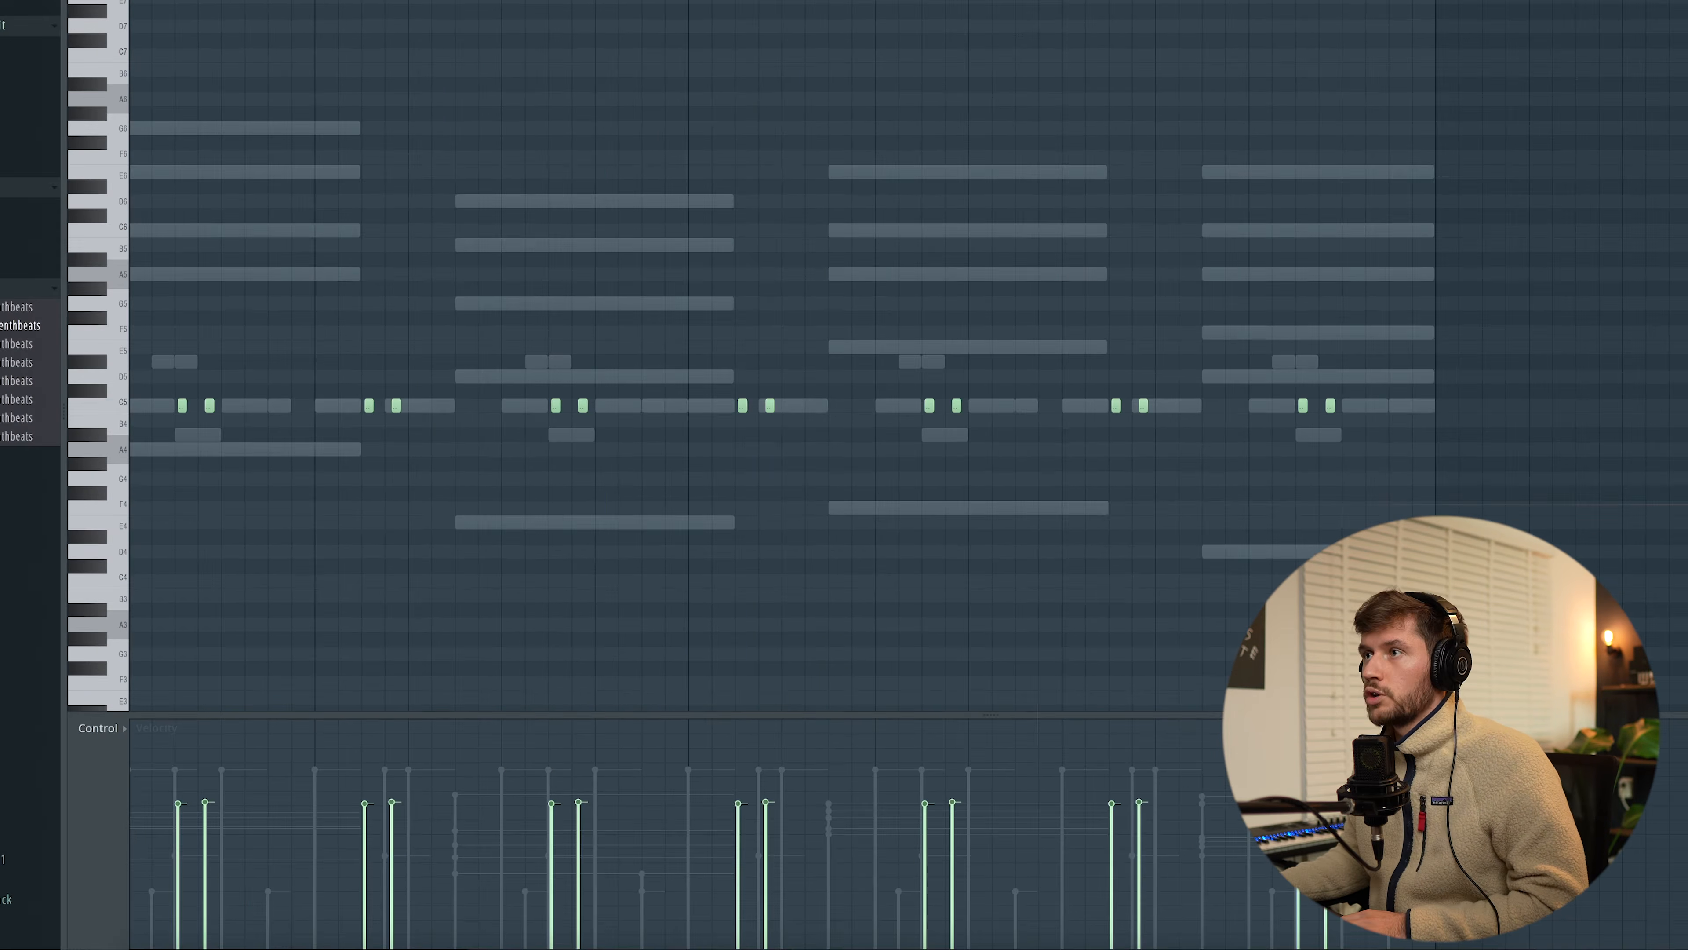
scroll(135, 287, "left", 2)
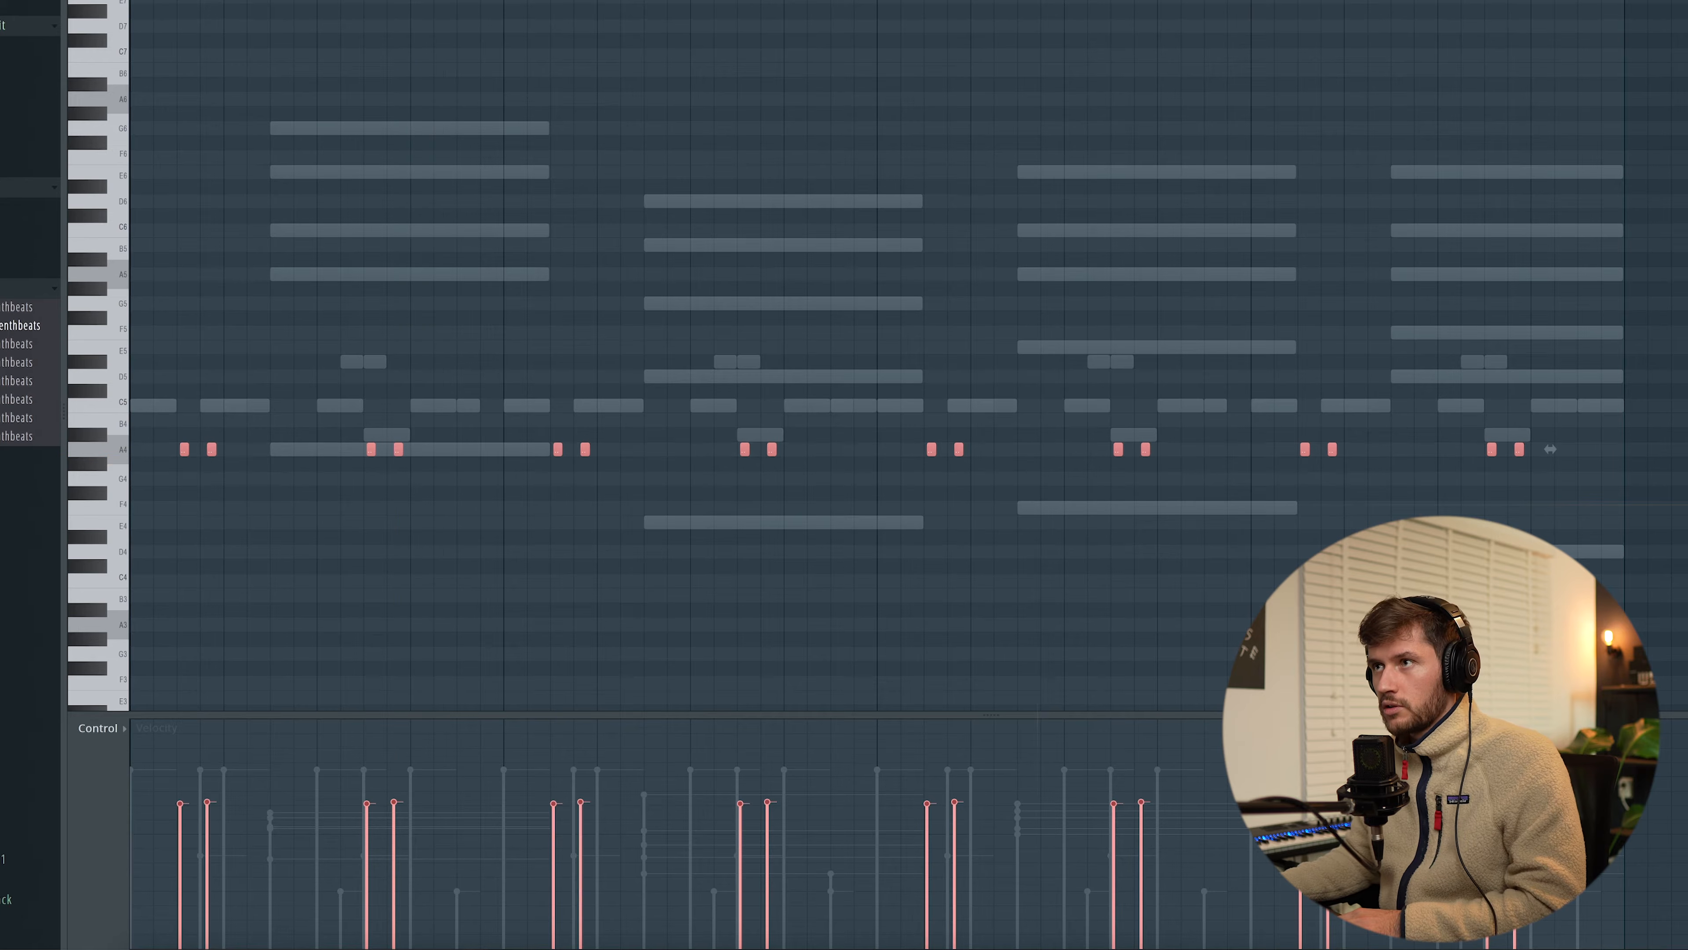
left_click(677, 238, "ctrl")
Randomize the velocities of the clave notes with the Bipolar option turned off.
key("alt+r")
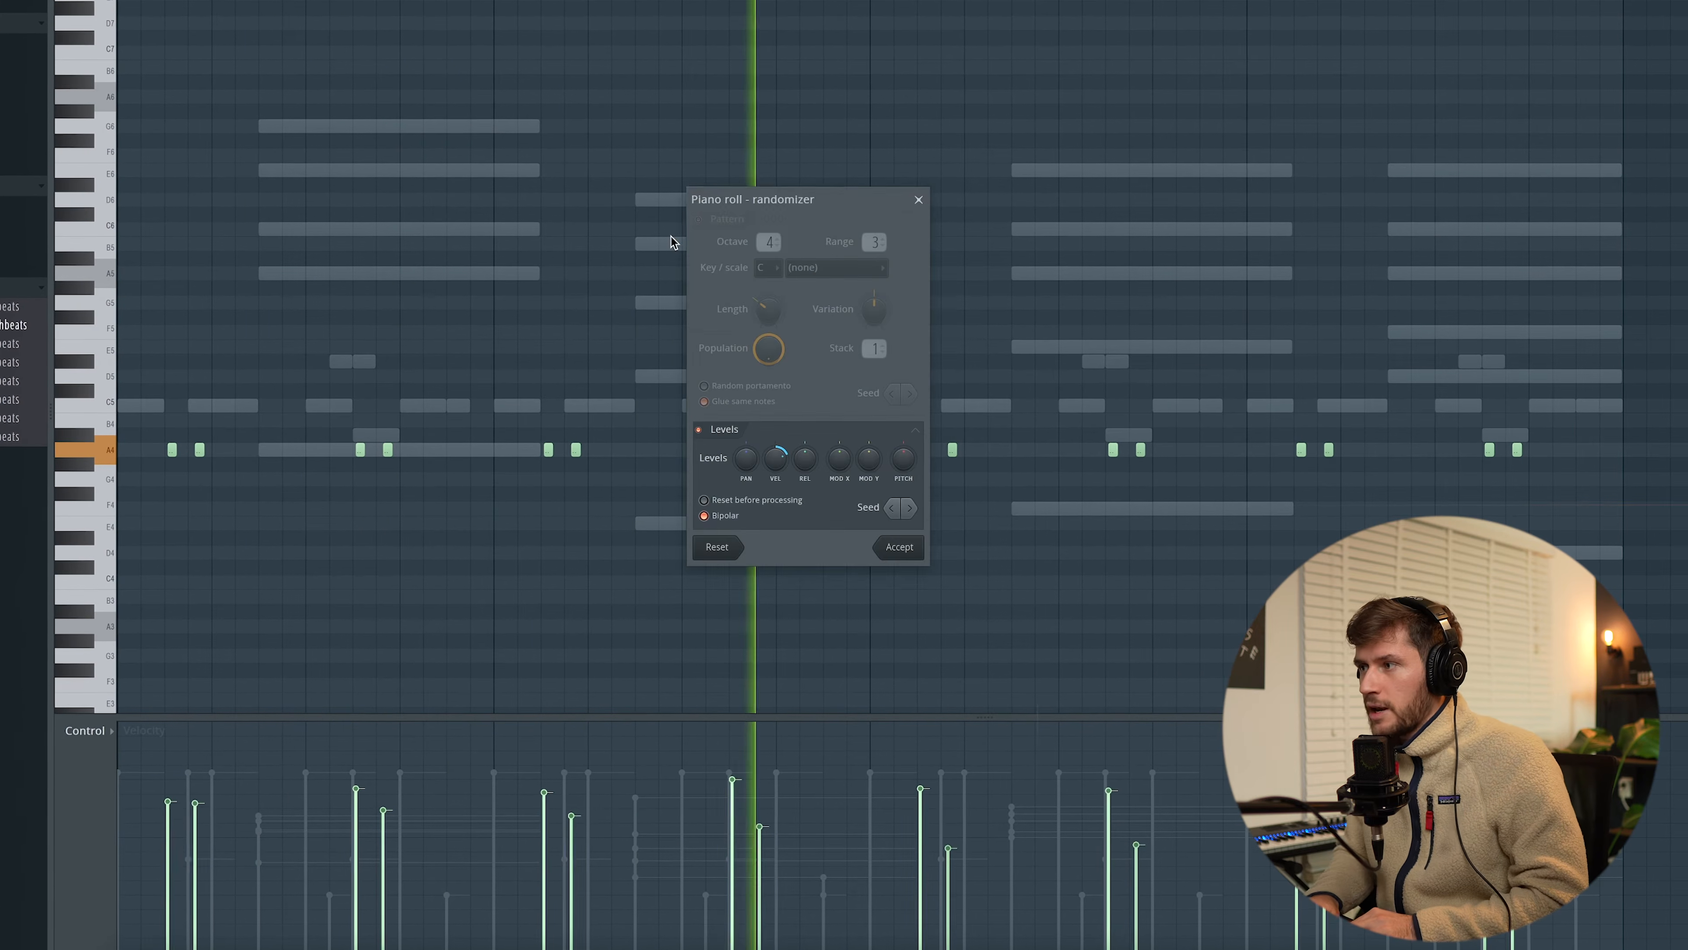
left_click_drag(773, 458, 776, 457)
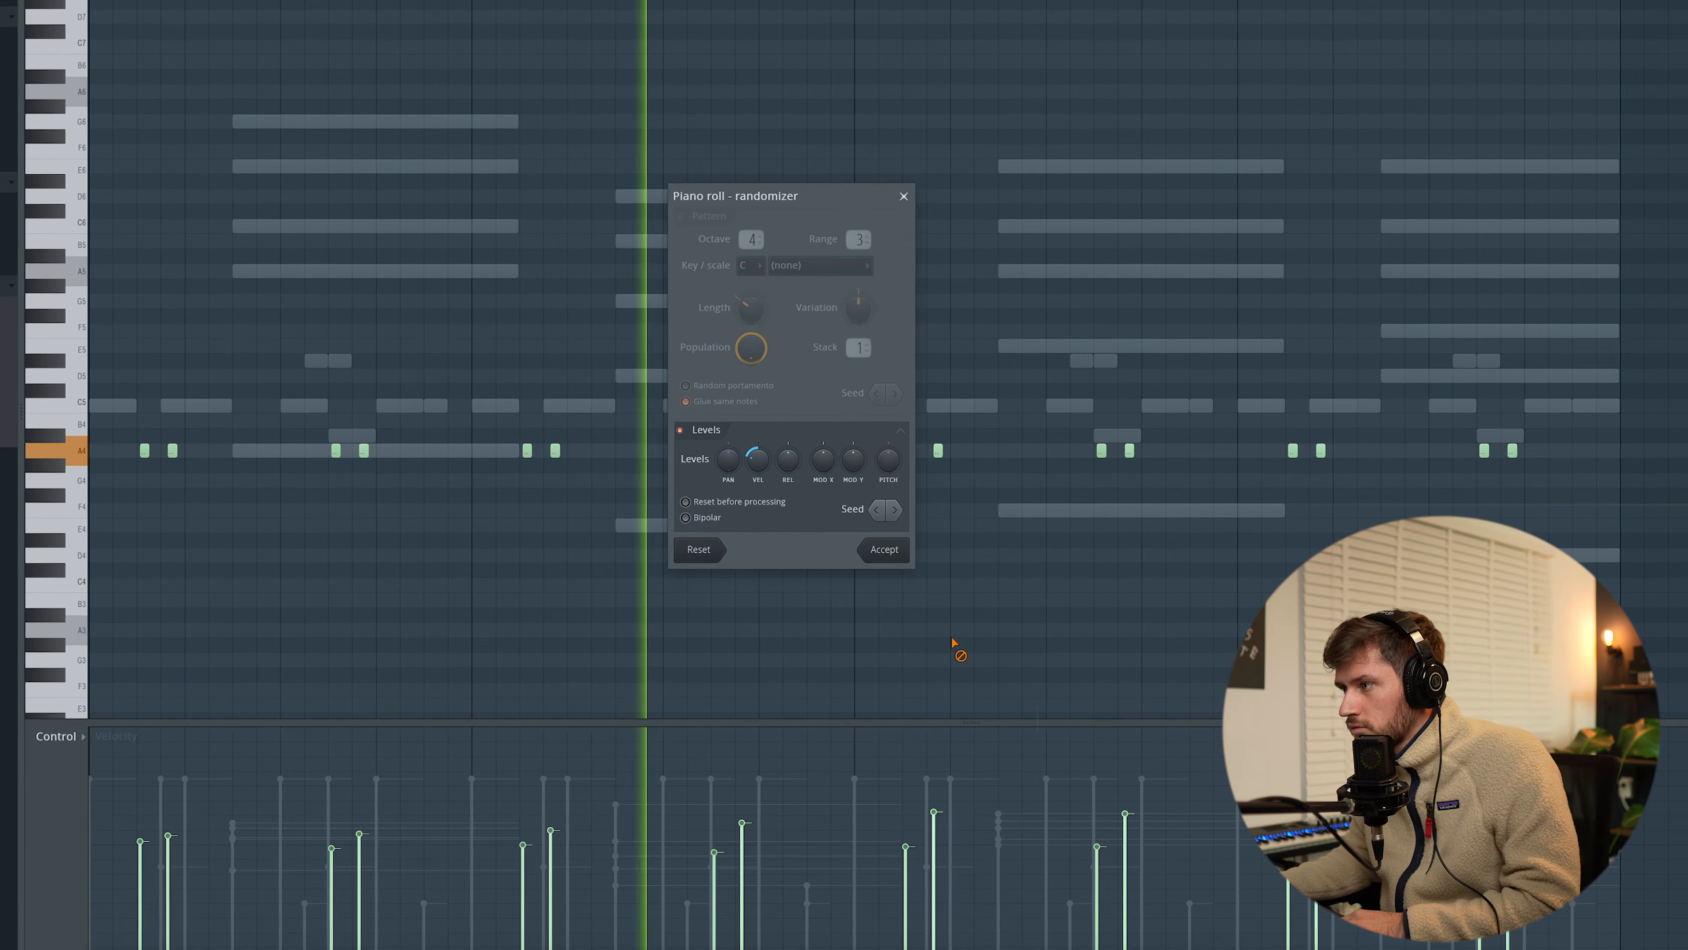
left_click(885, 549)
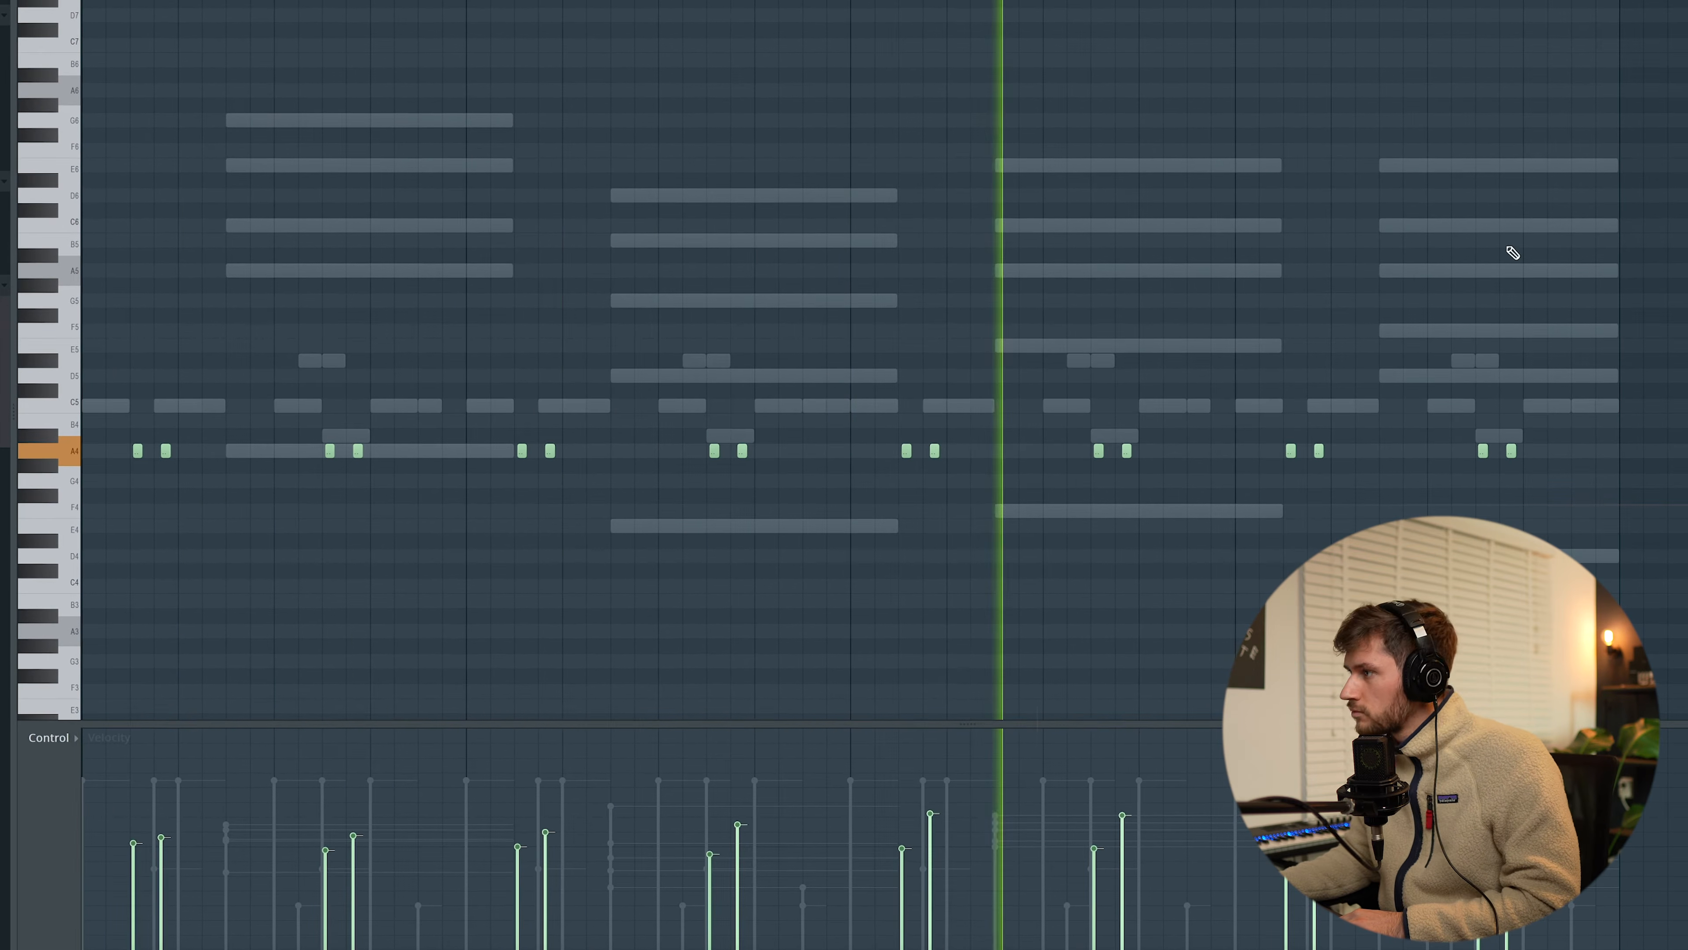
Add the Rim 6 sample from the Amapiano Paradise Drum Kit's Rims folder to the channel rack.
scroll(1548, 259, "down", 2)
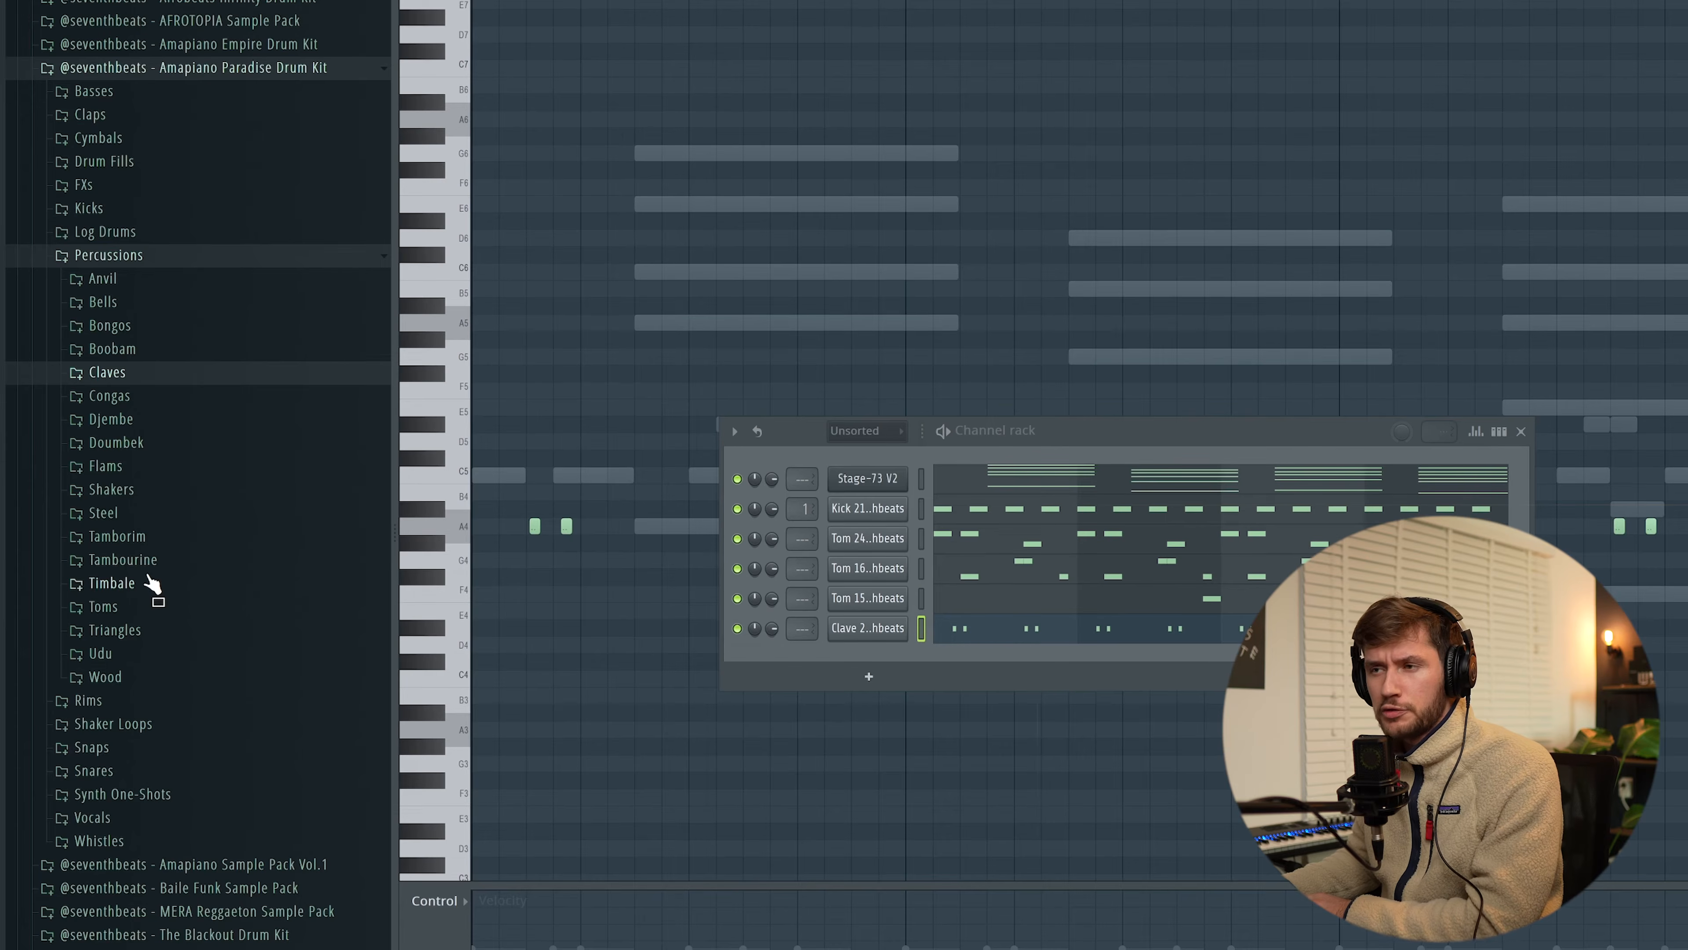
left_click(160, 254)
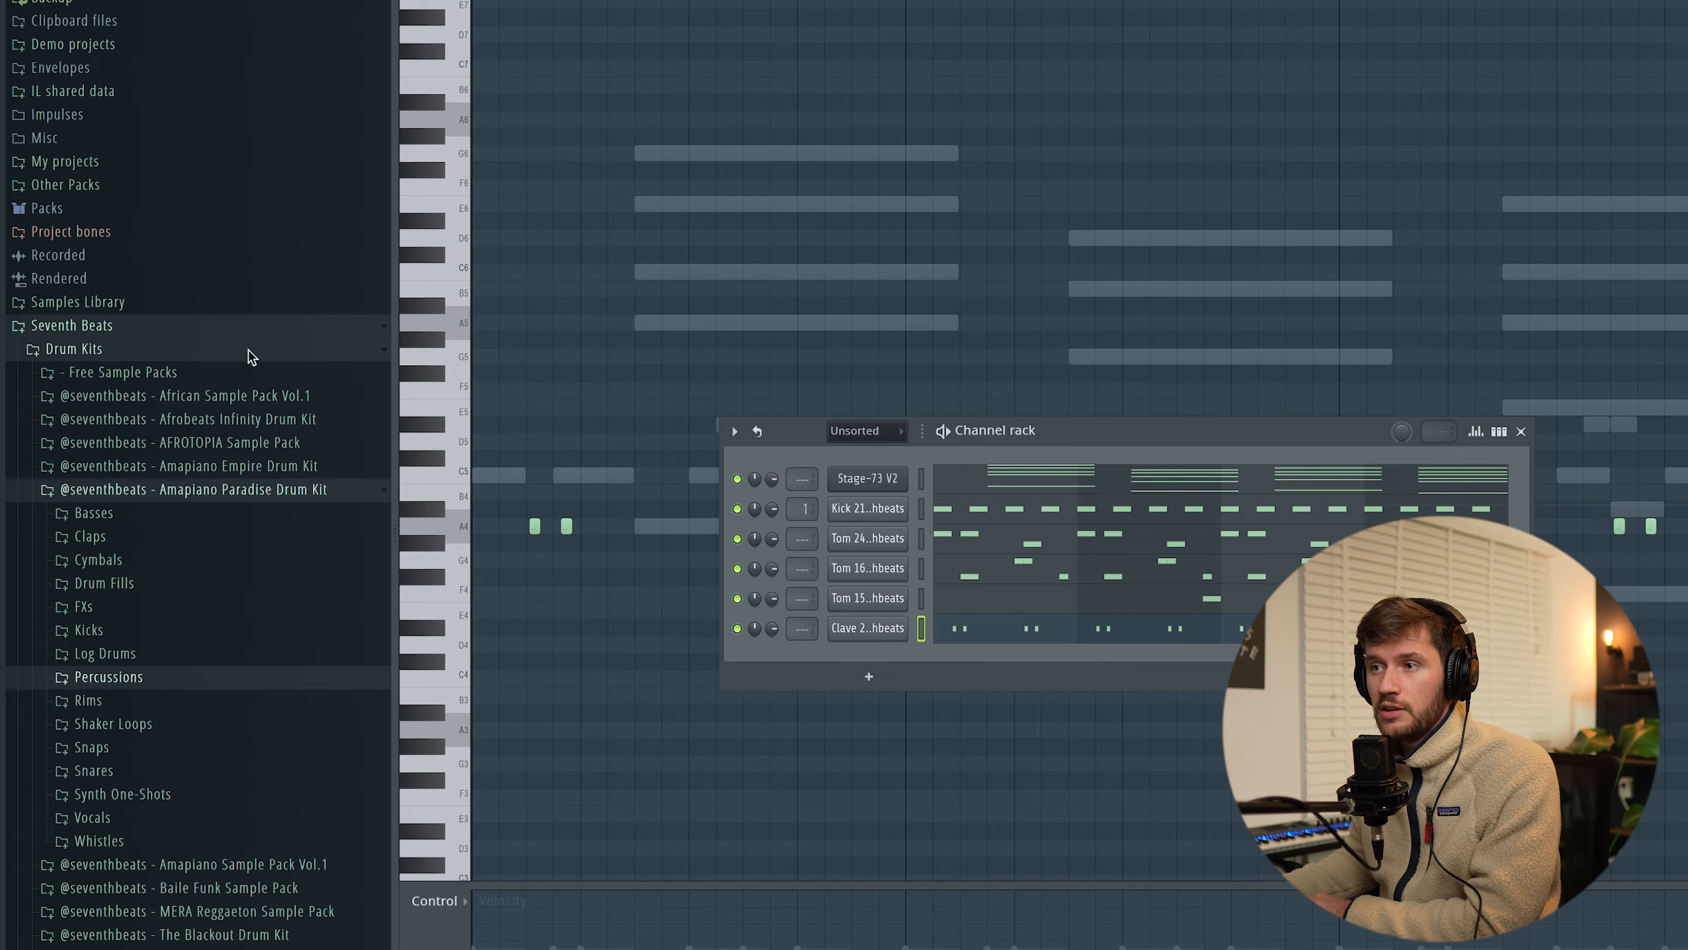
left_click(133, 702)
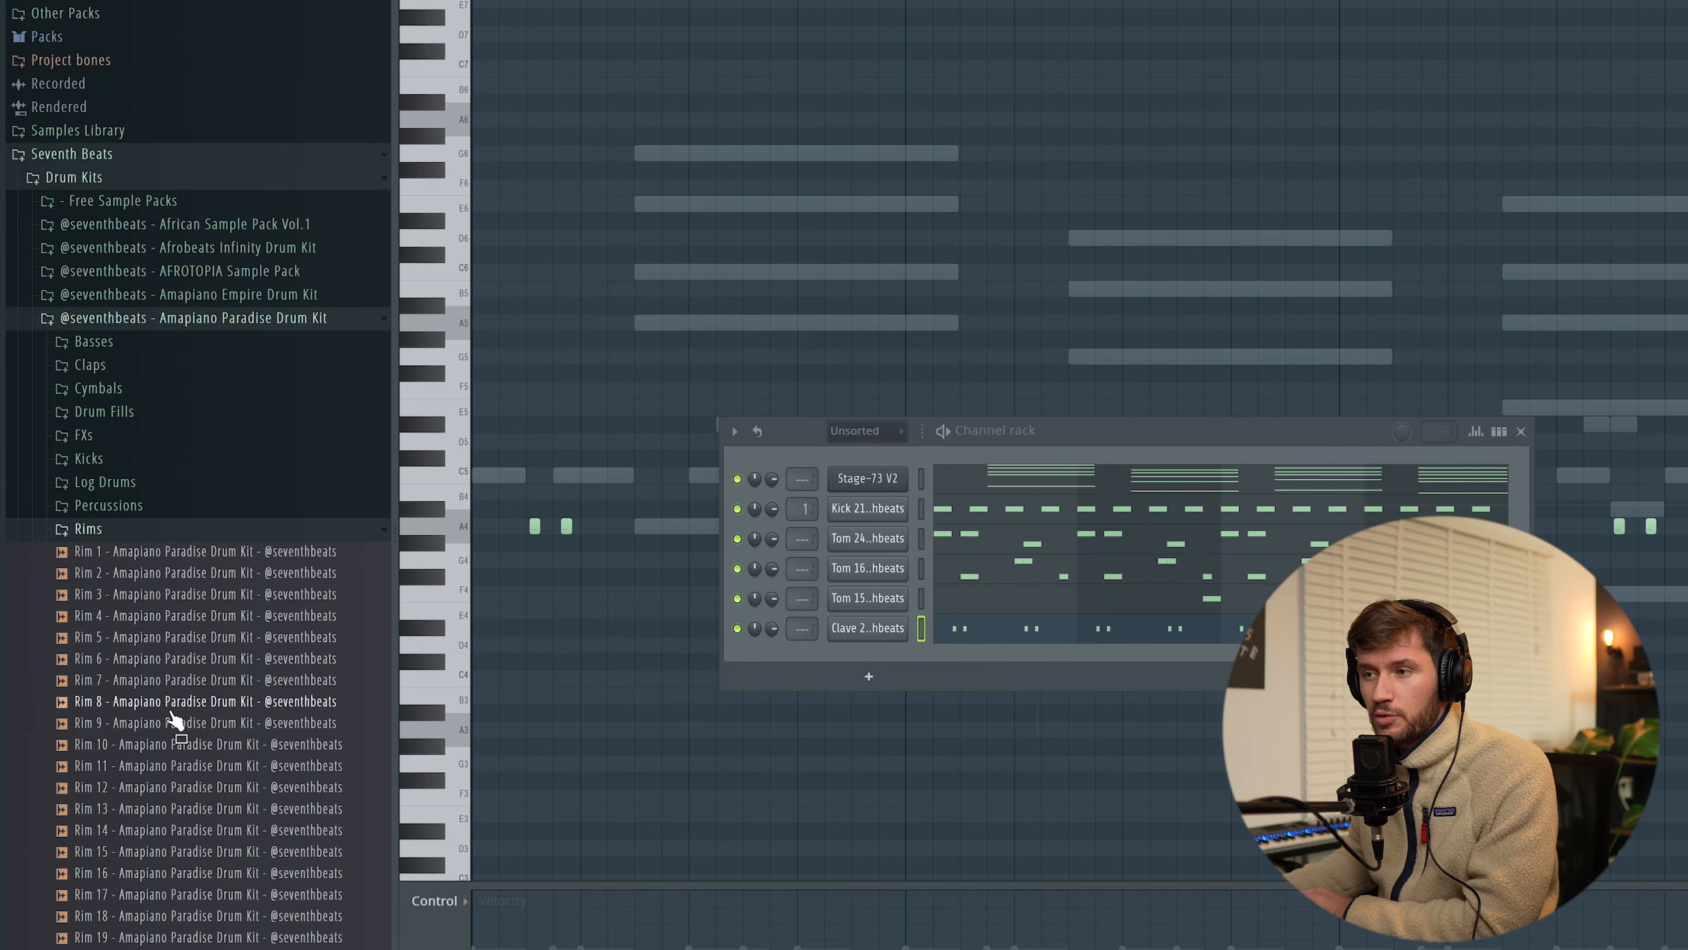
left_click_drag(174, 717, 735, 604)
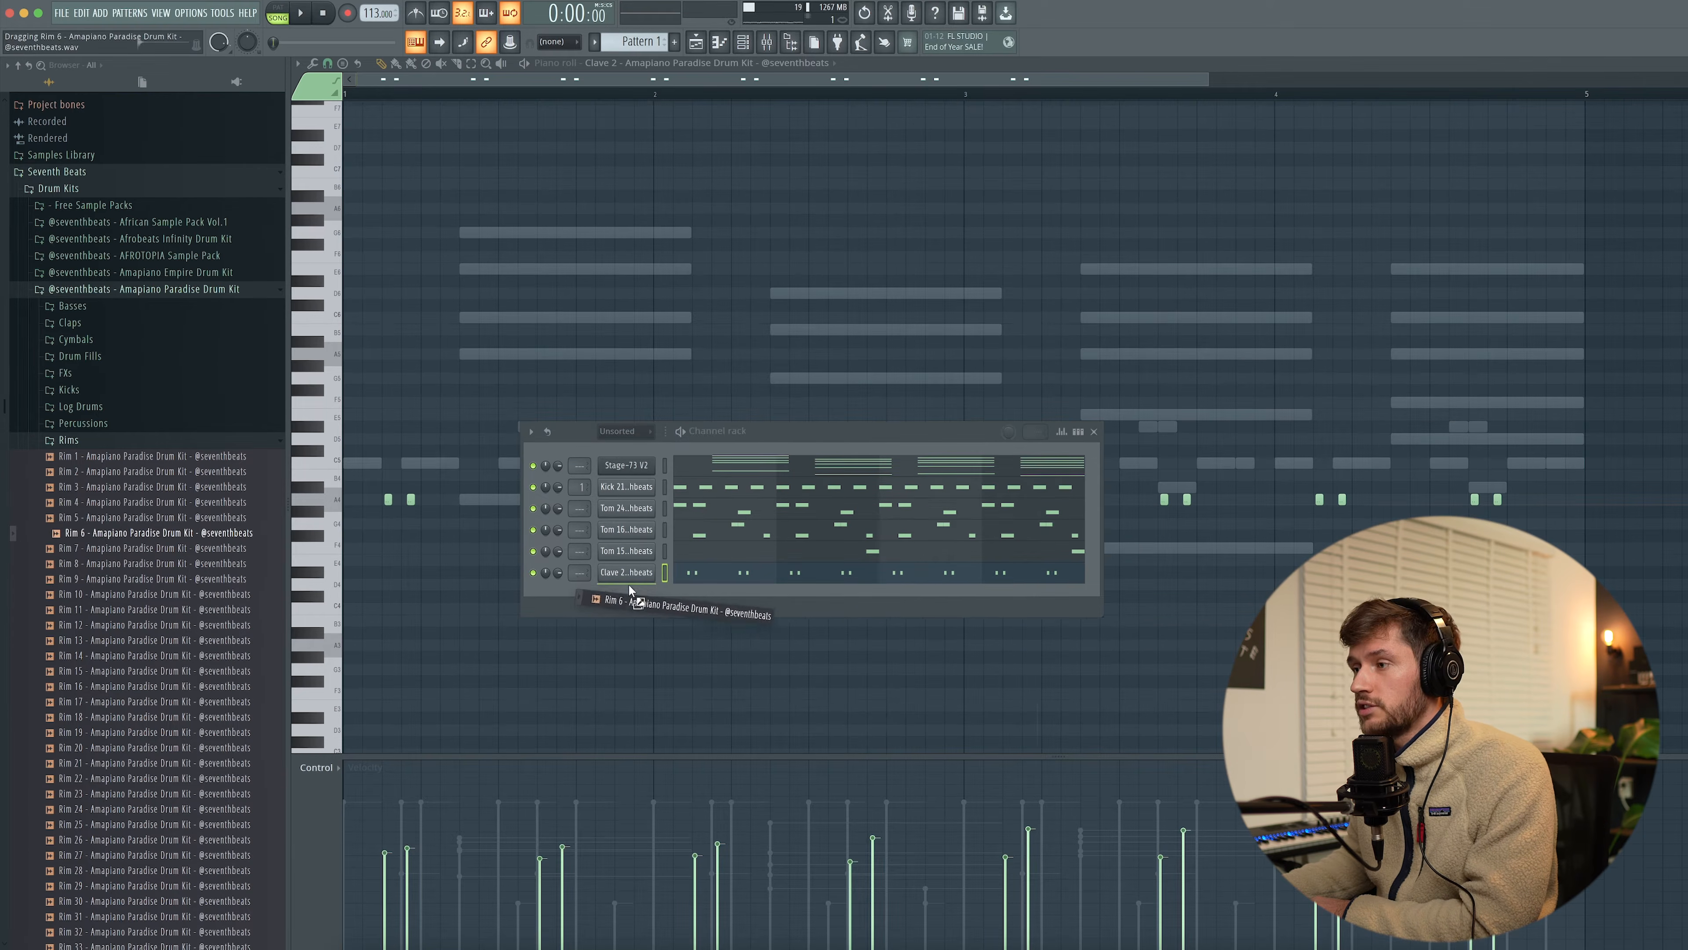
left_click_drag(629, 590, 629, 593)
Place a short C5 rim note on the fourth sixteenth of each of the four bars.
left_click(343, 123)
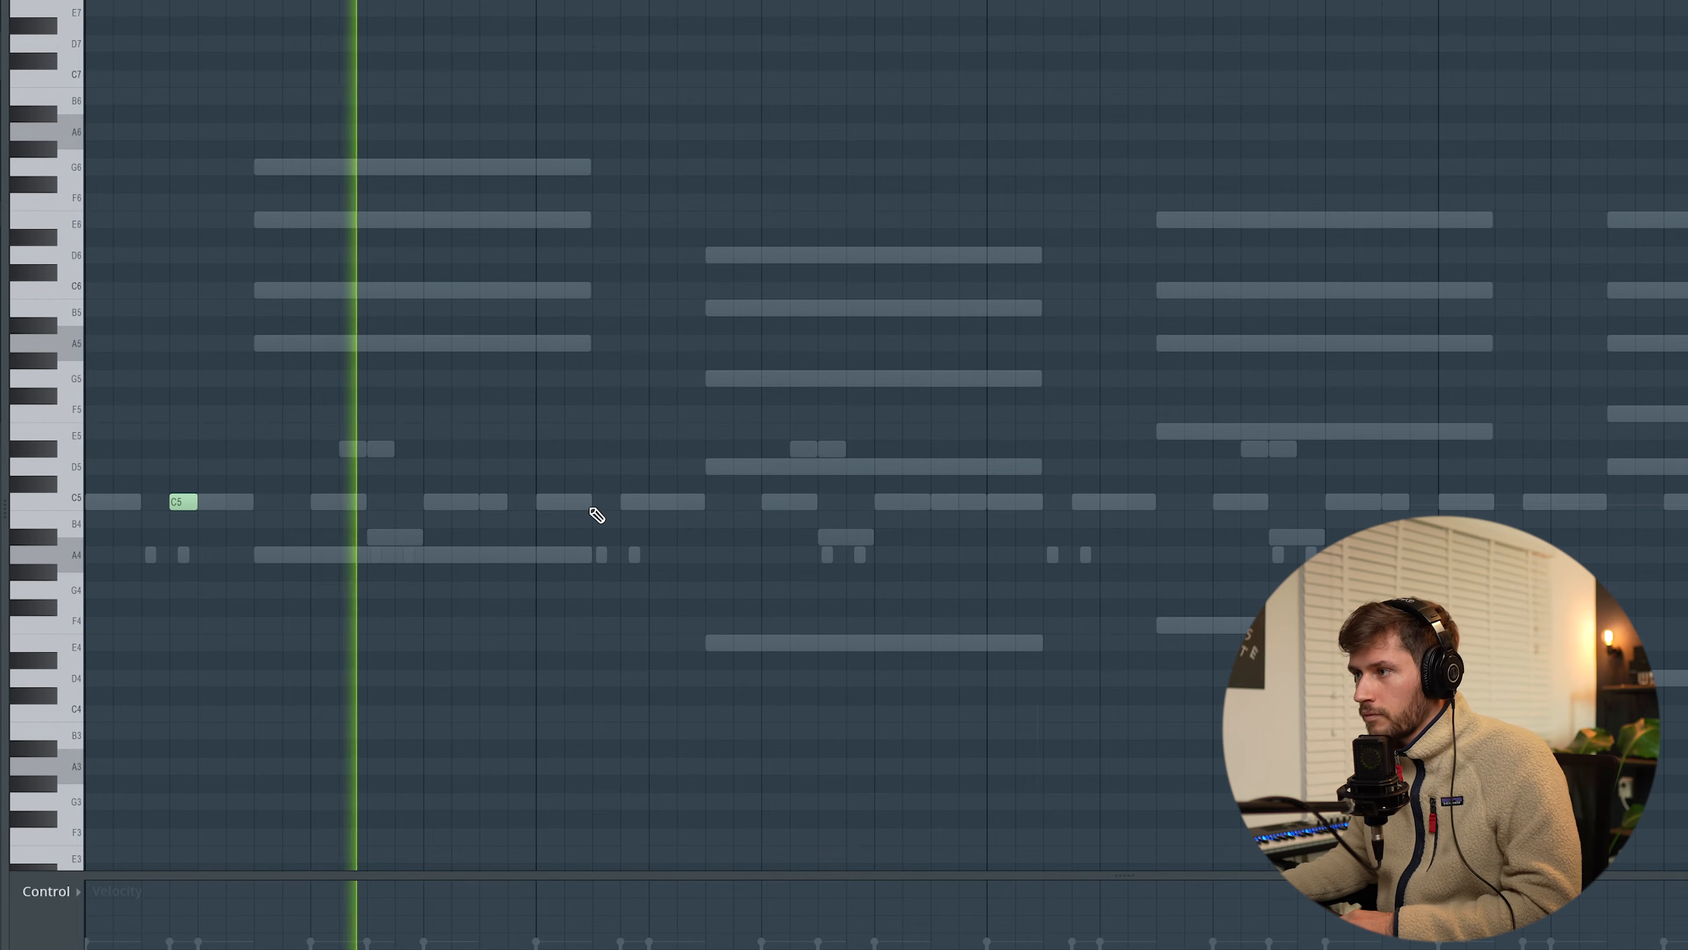
key("space")
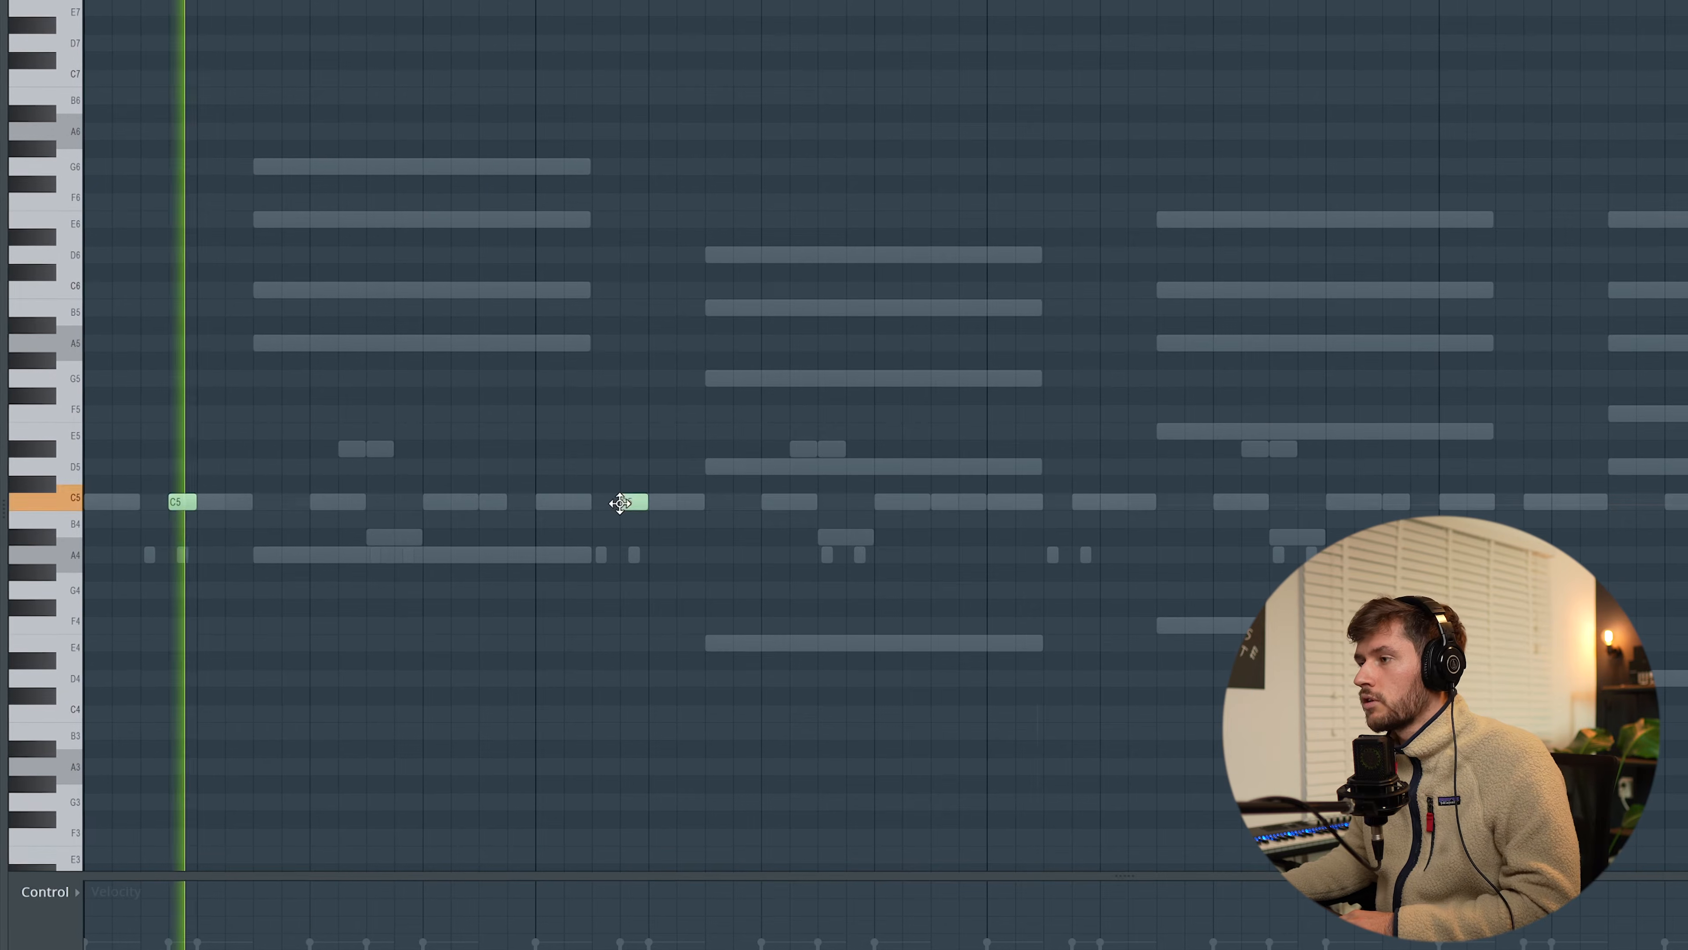
left_click(1085, 502)
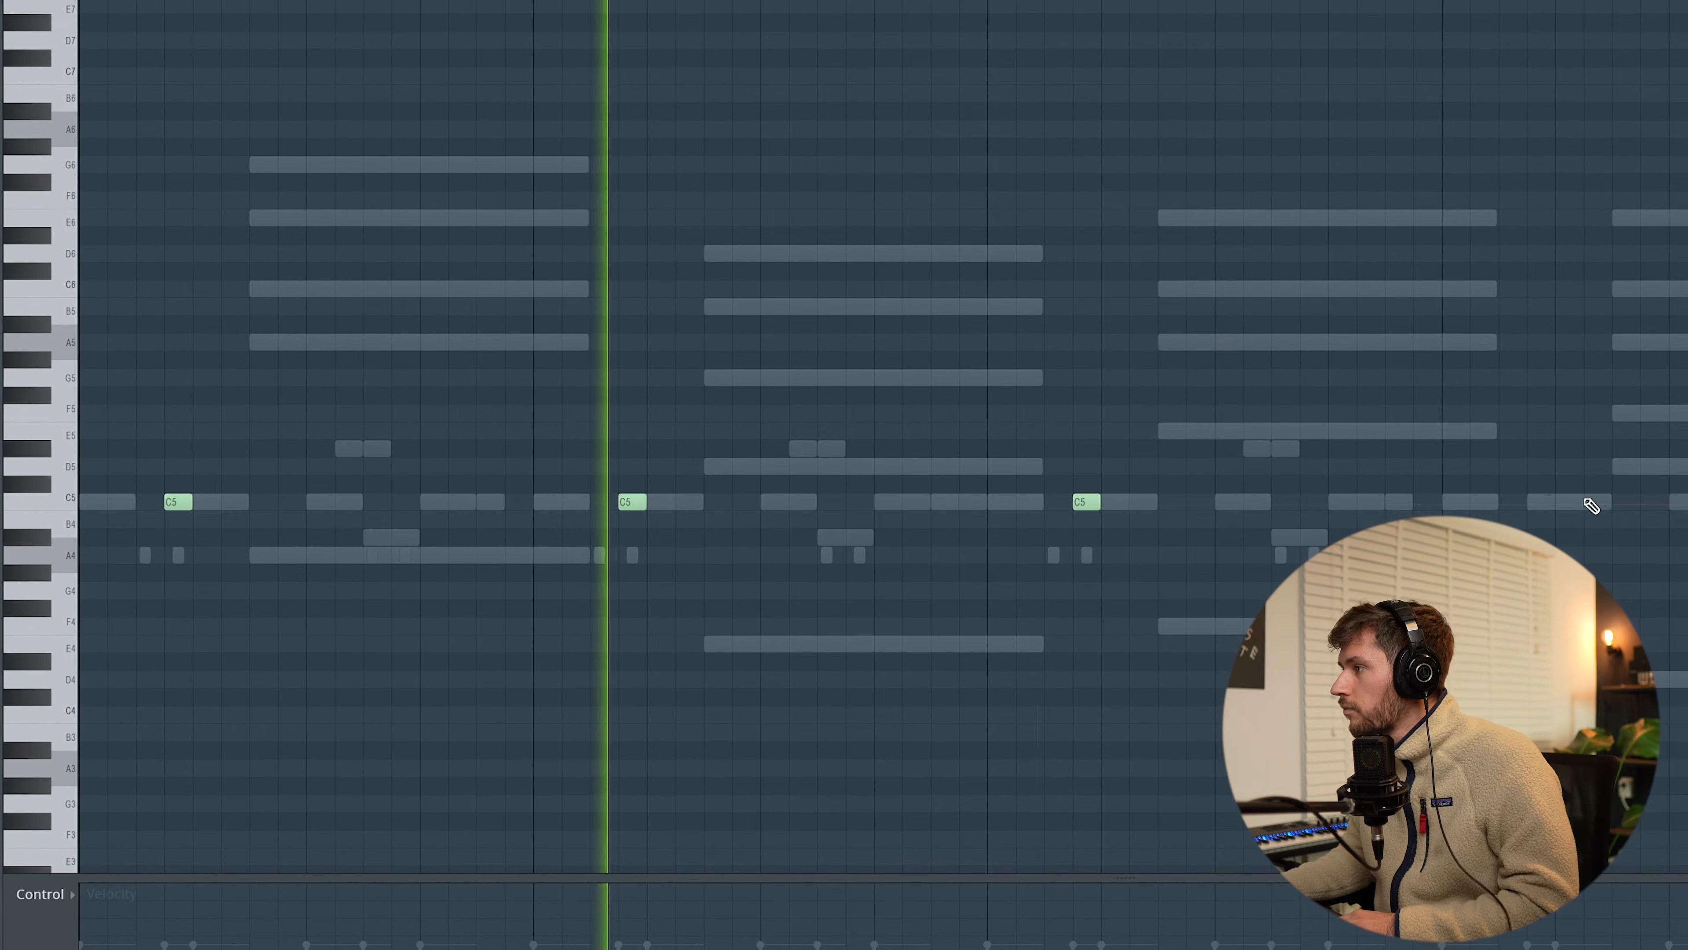
left_click(1539, 502)
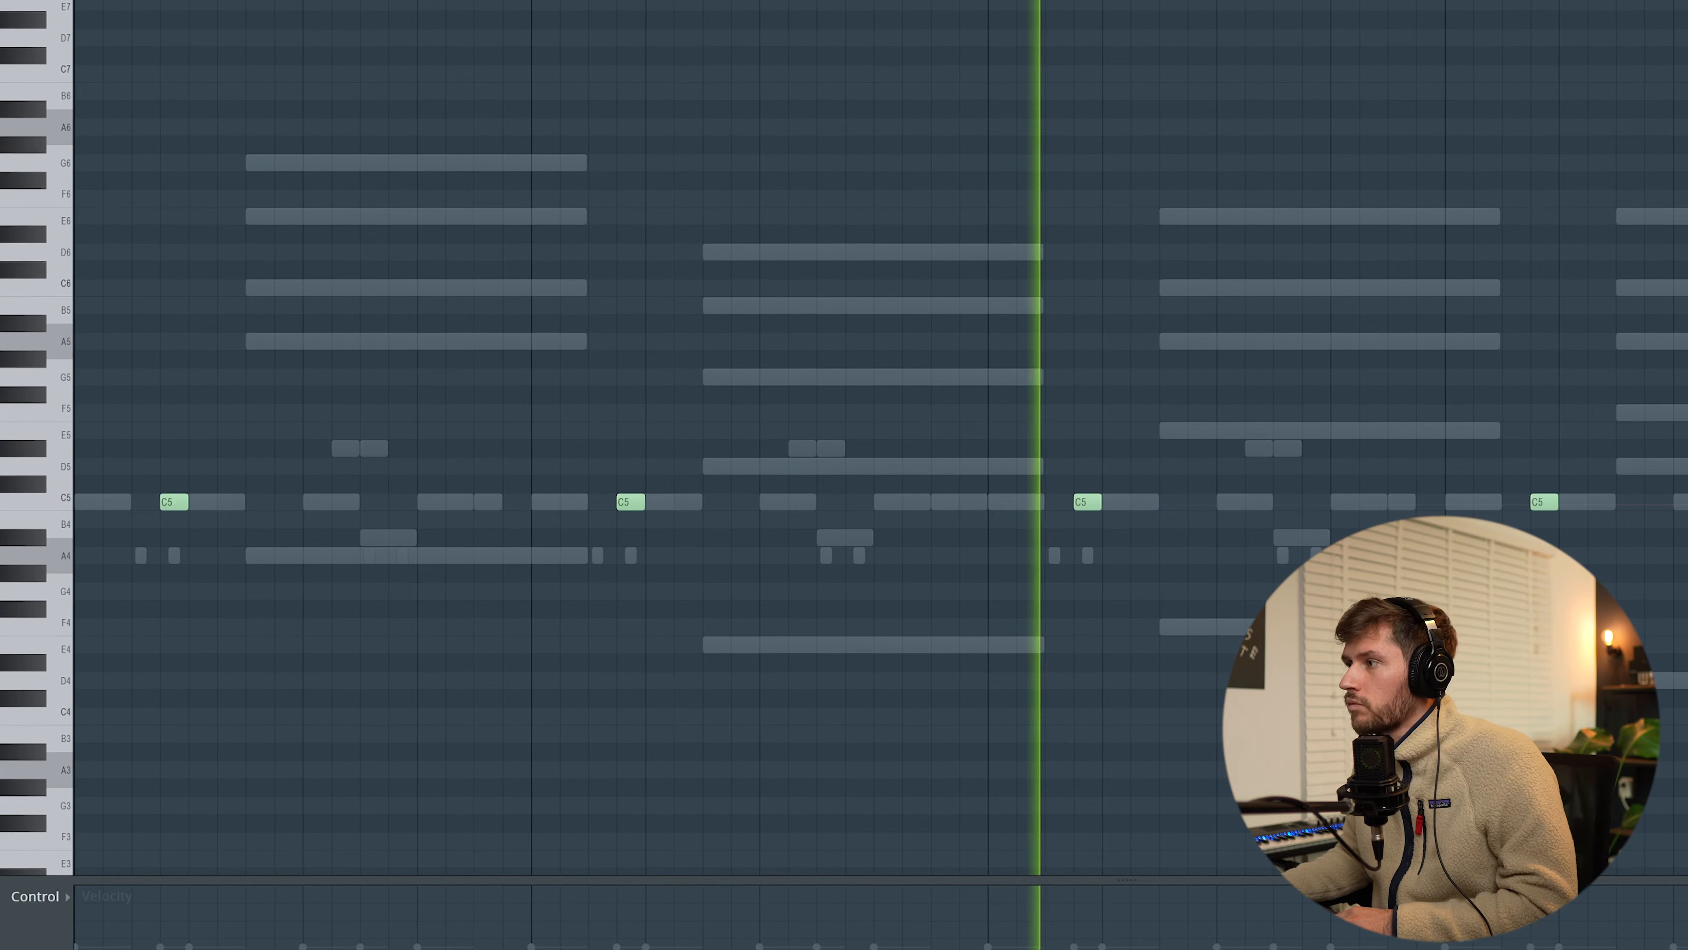
Lower all four rim notes from C5 to G4 and clear the selection.
left_click_drag(78, 401, 1678, 504)
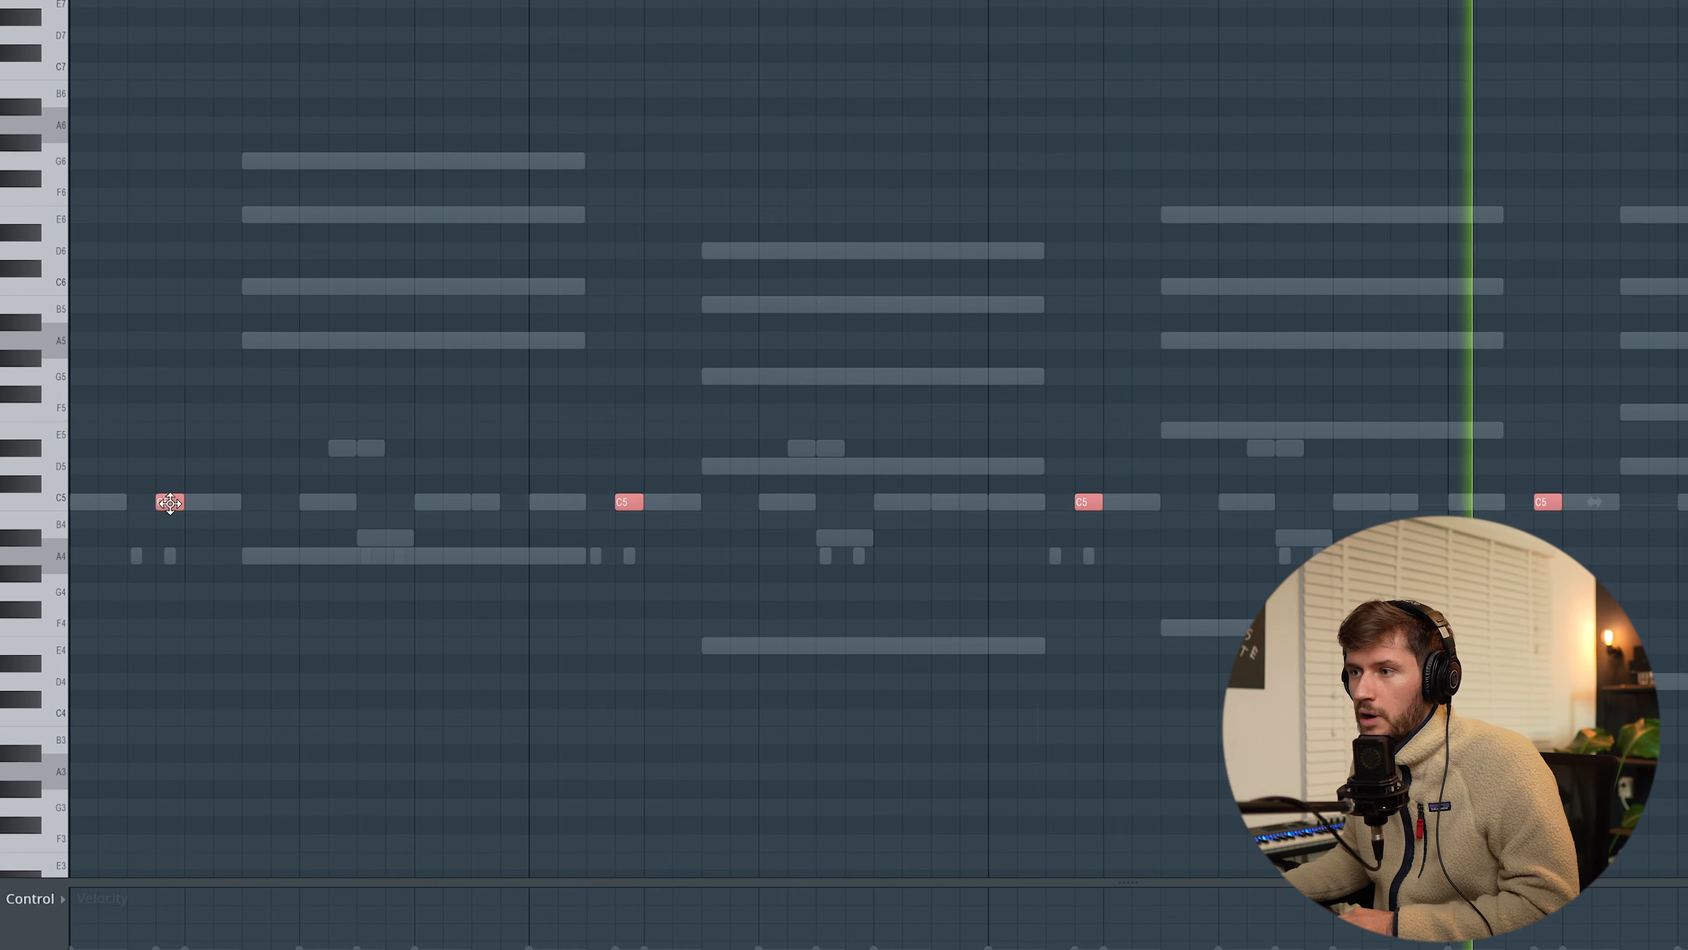
left_click_drag(167, 569, 165, 597)
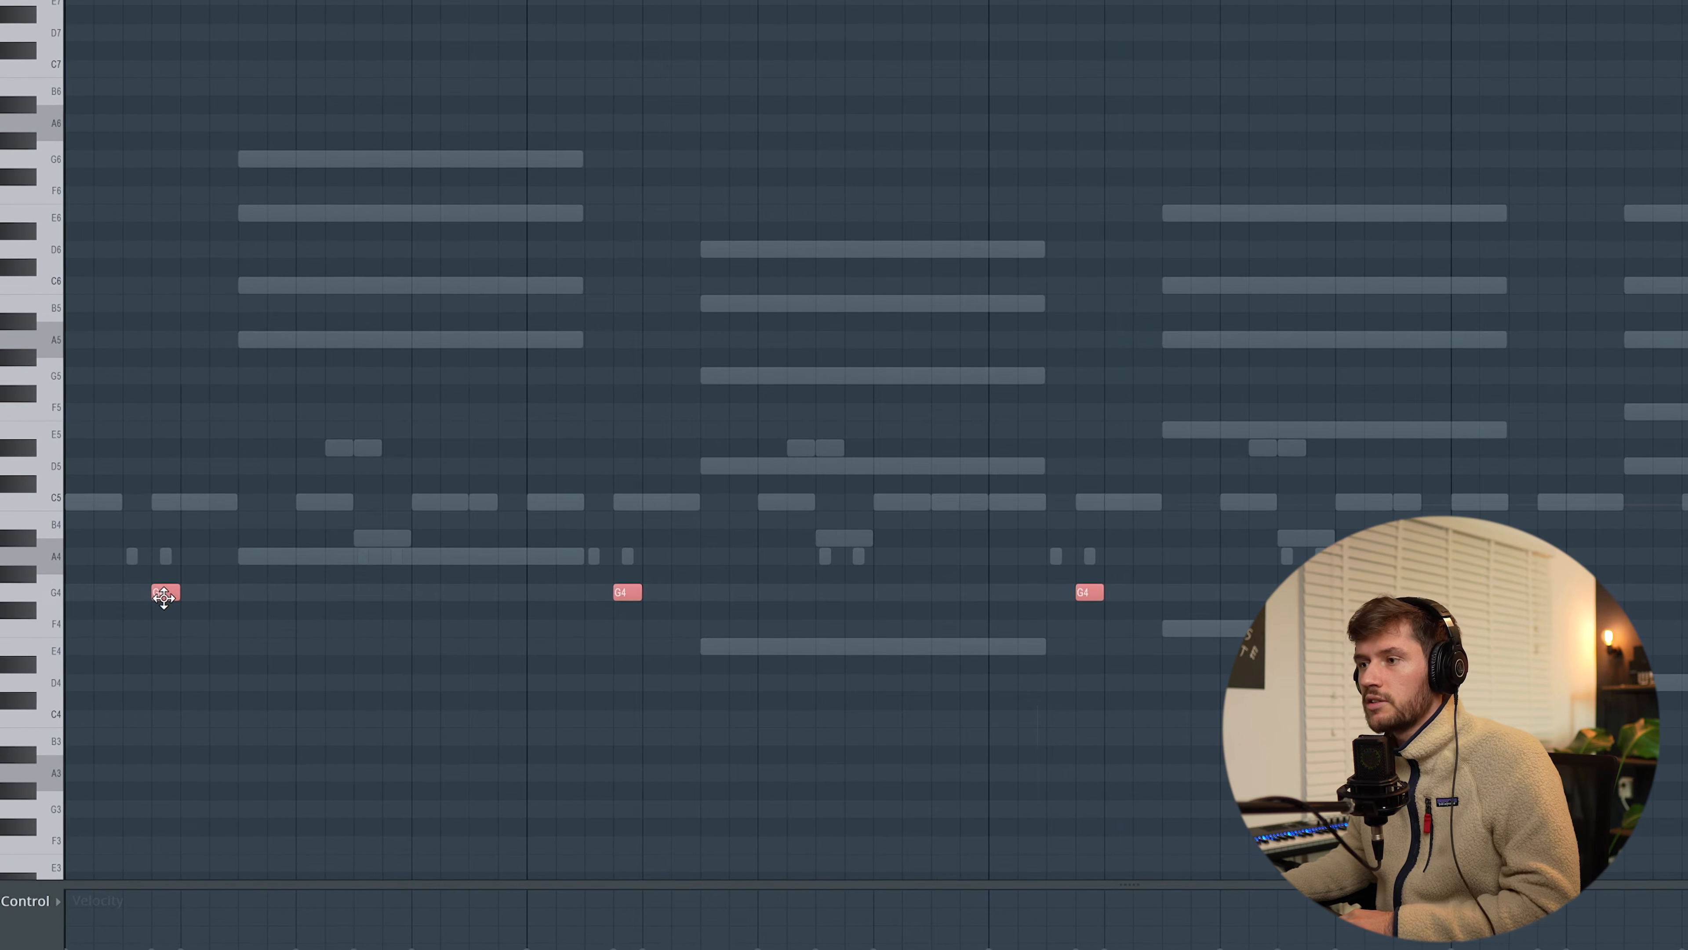
left_click(836, 478, "ctrl")
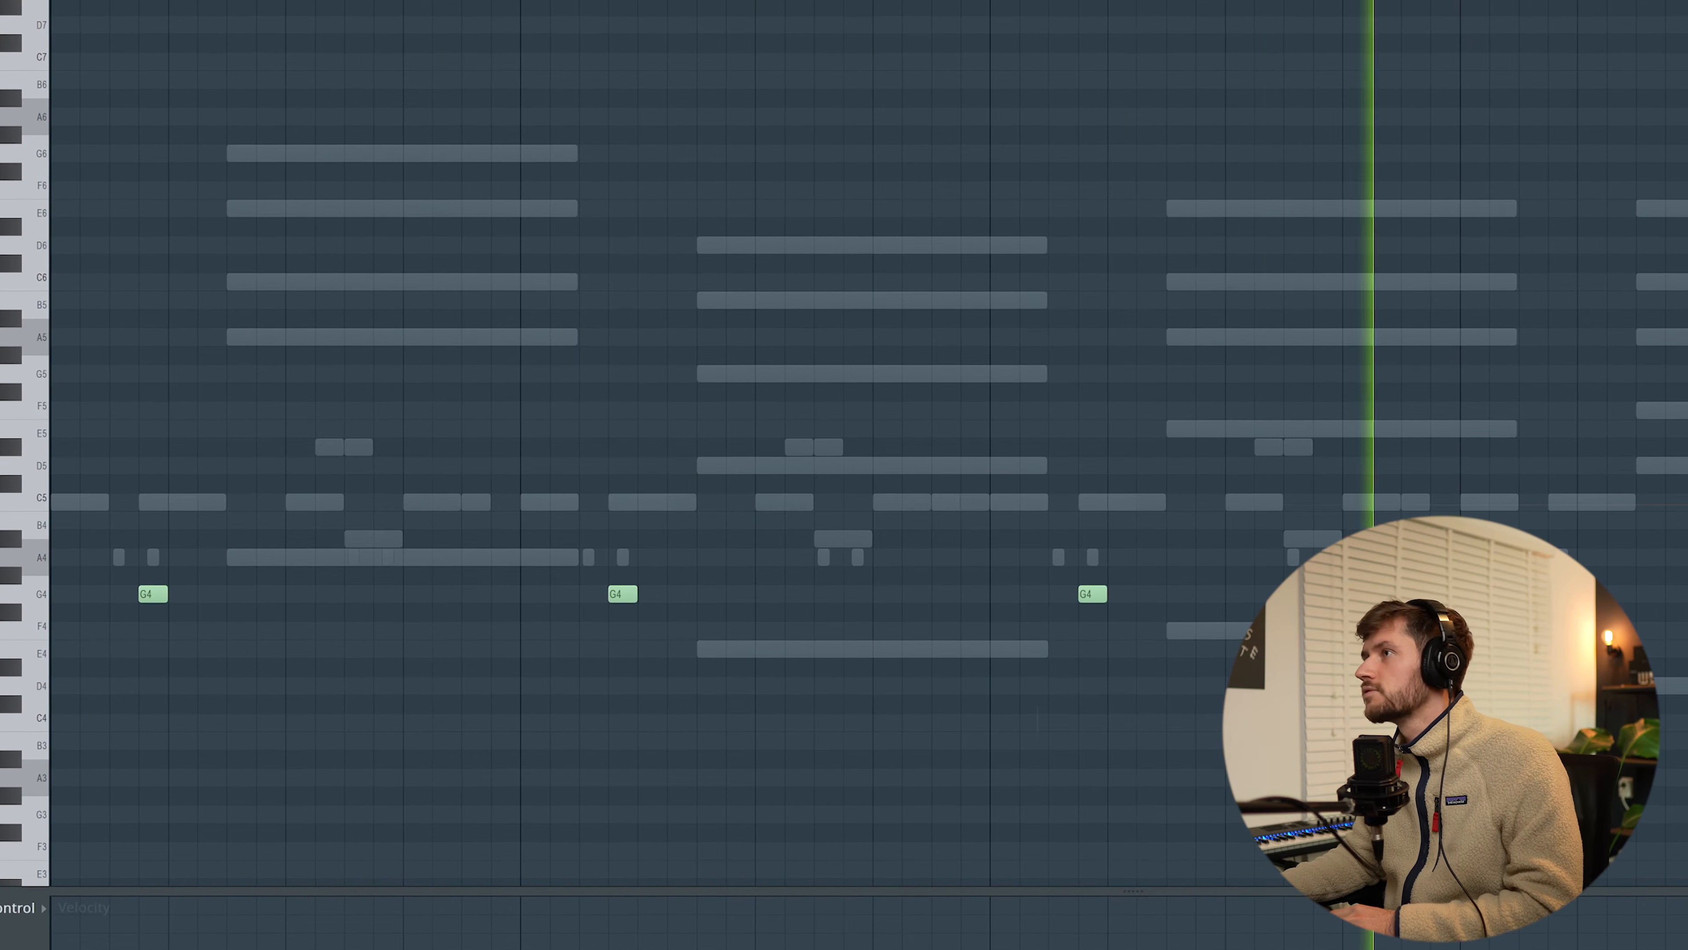
Clone the Rim 6 channel and place short C5 notes on the eleventh and fifteenth sixteenths of each bar.
key("F6")
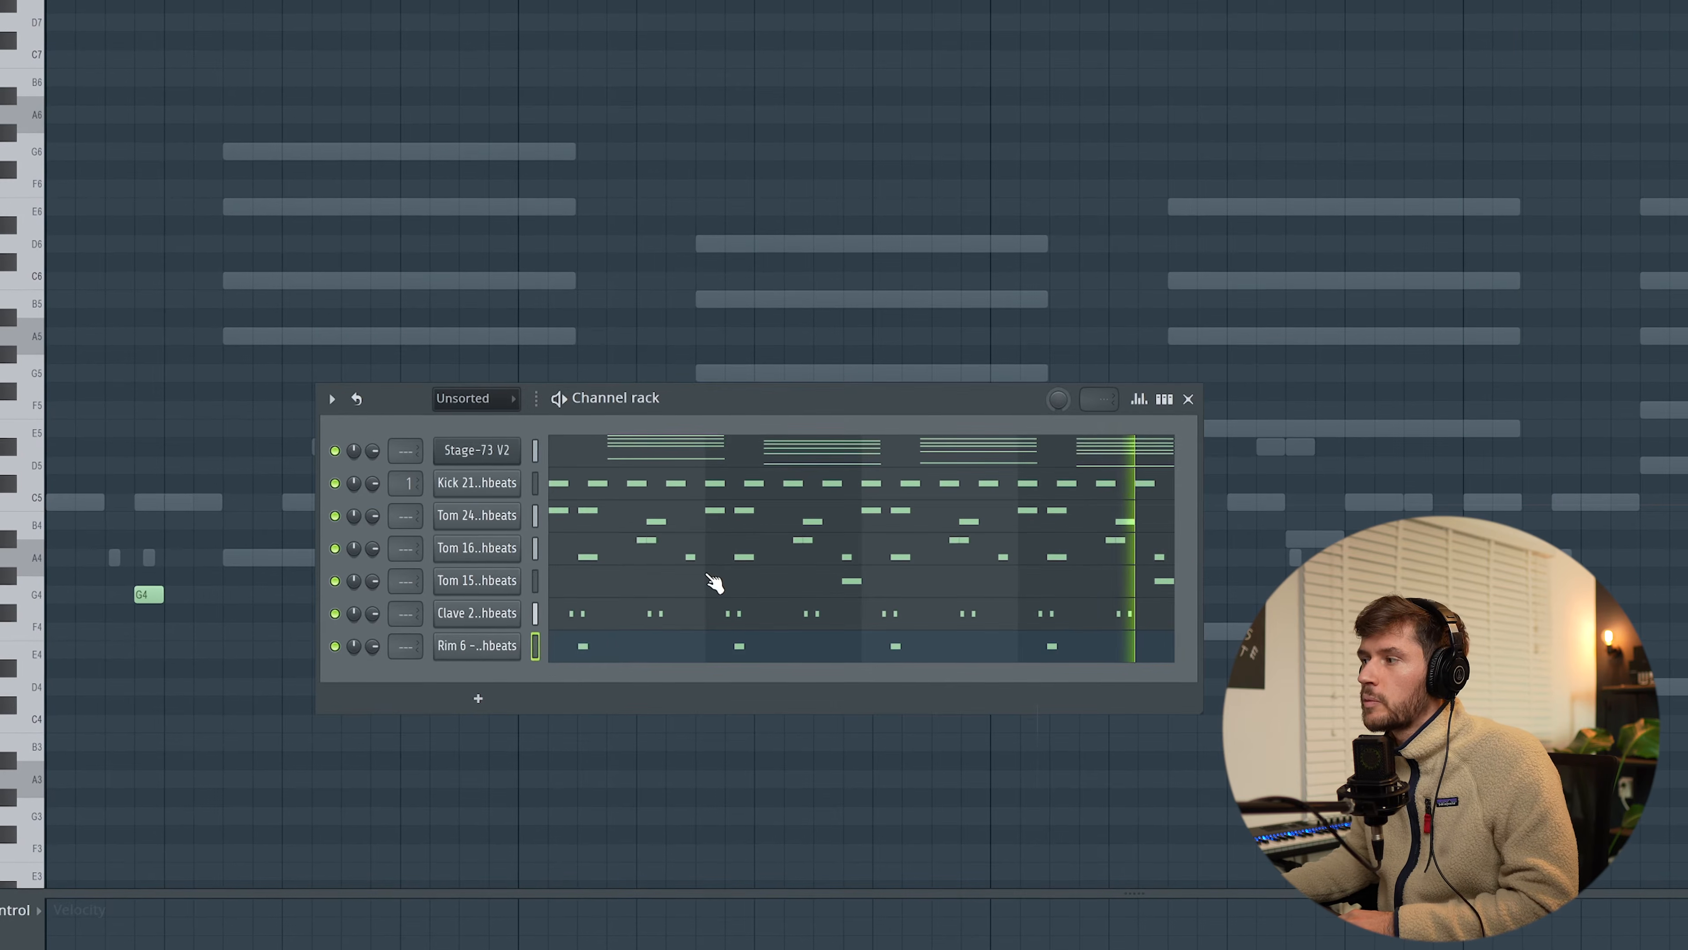
right_click(491, 649)
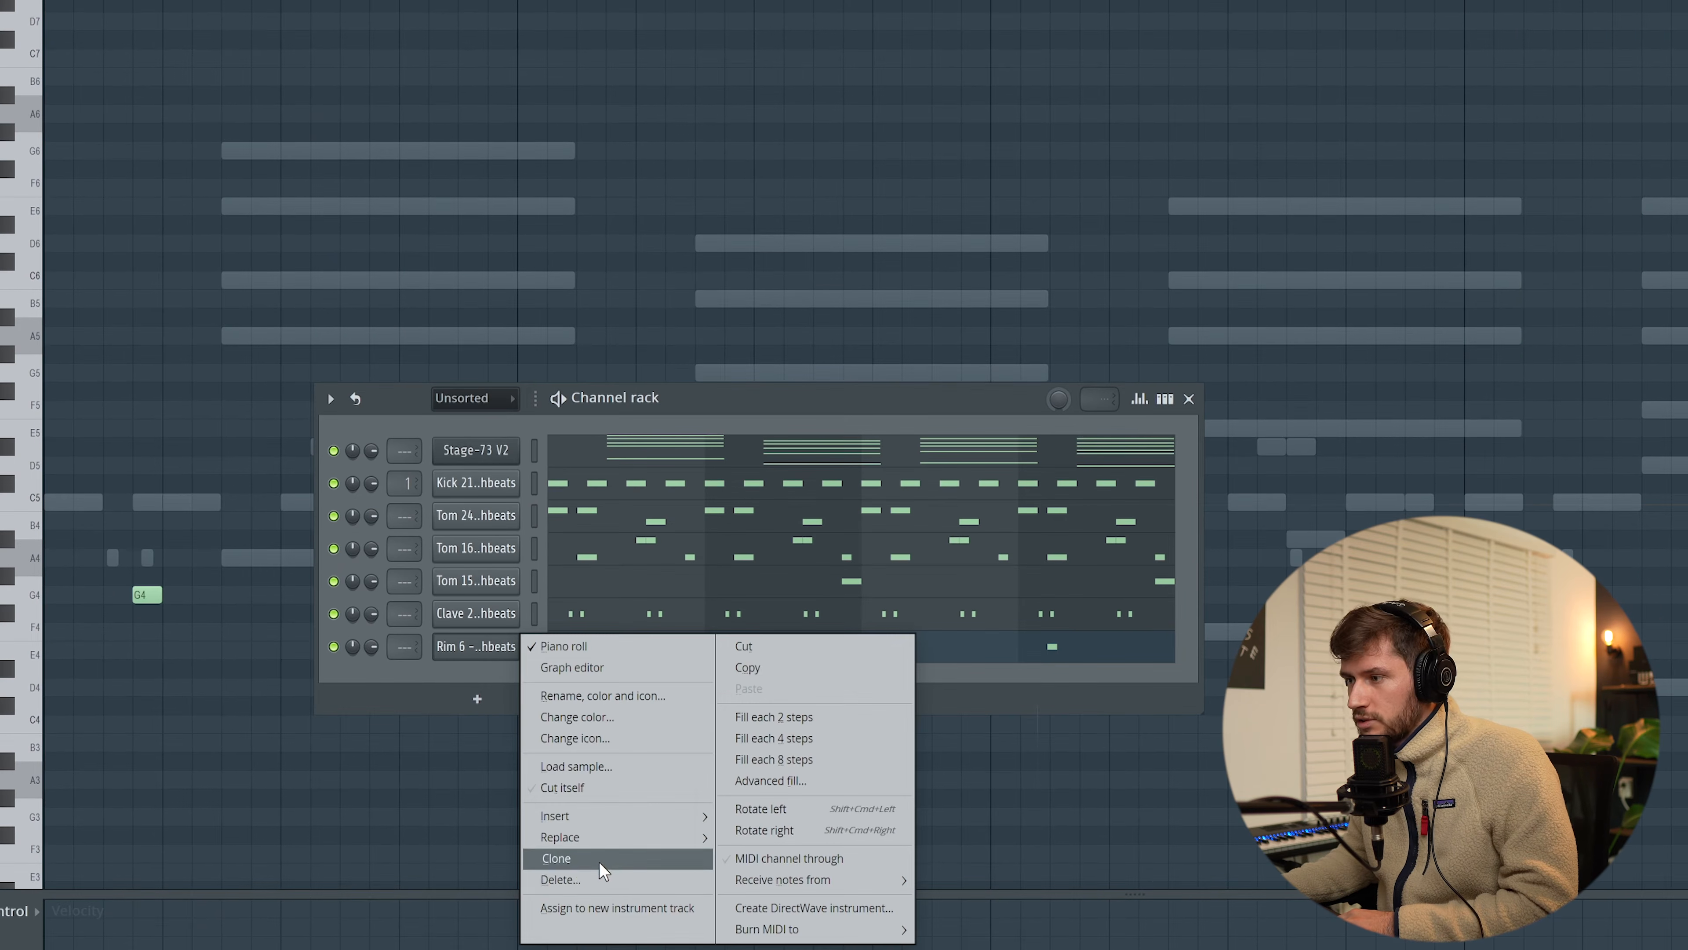
left_click(558, 858)
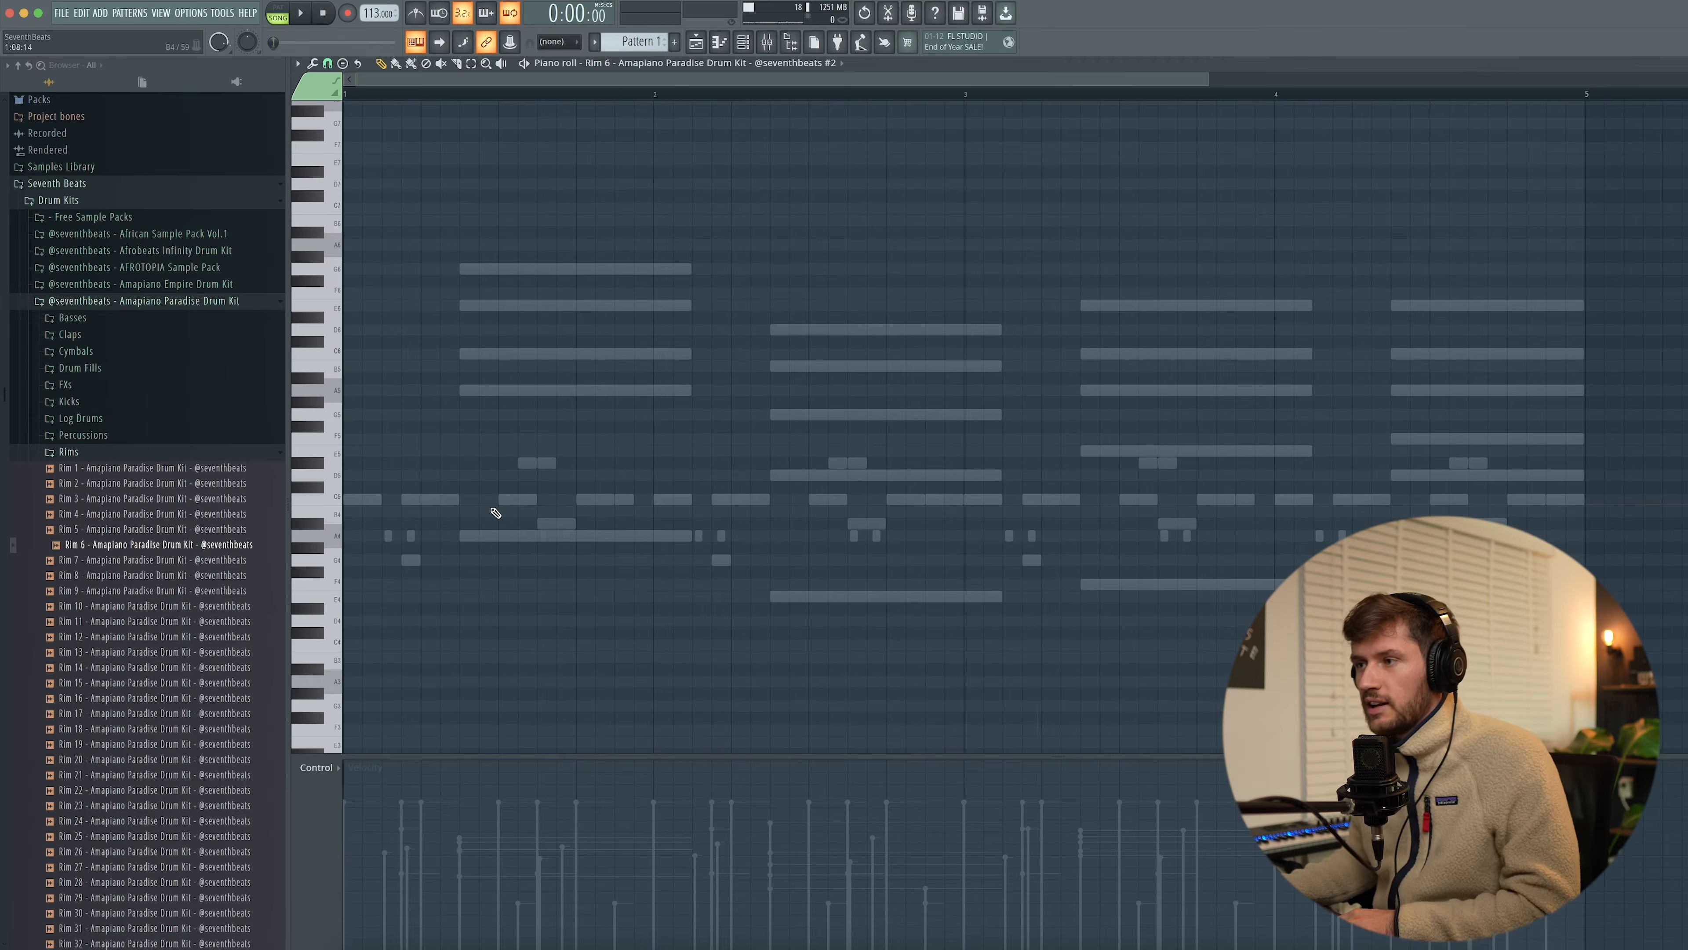
key("space")
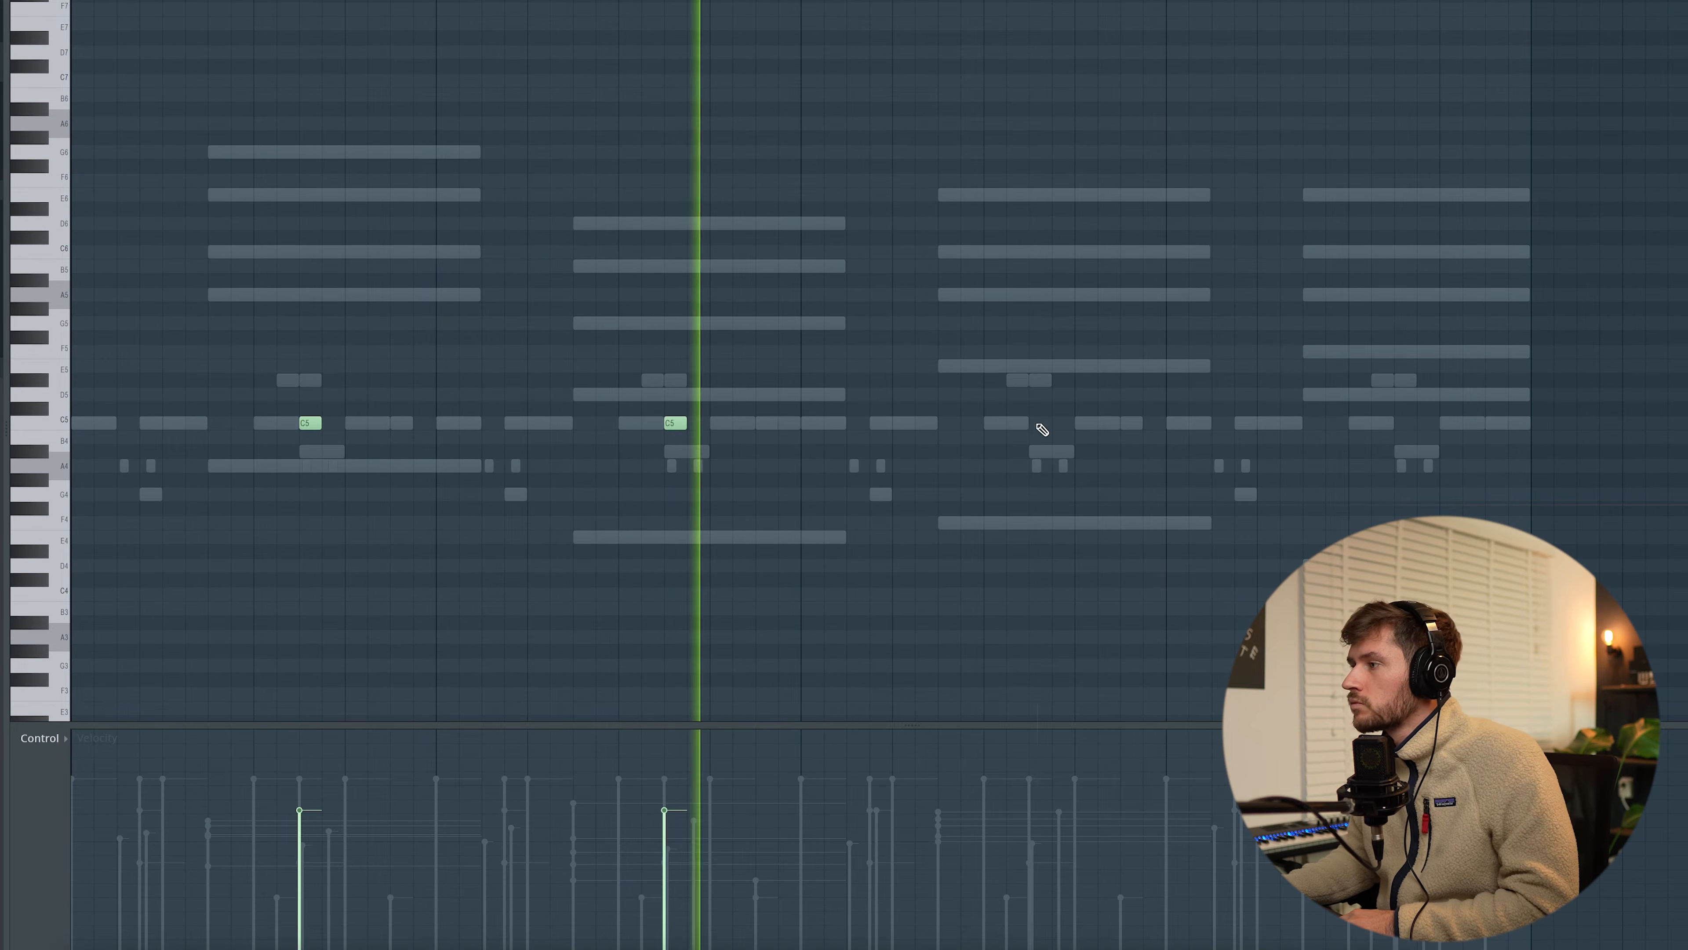
left_click(1404, 423)
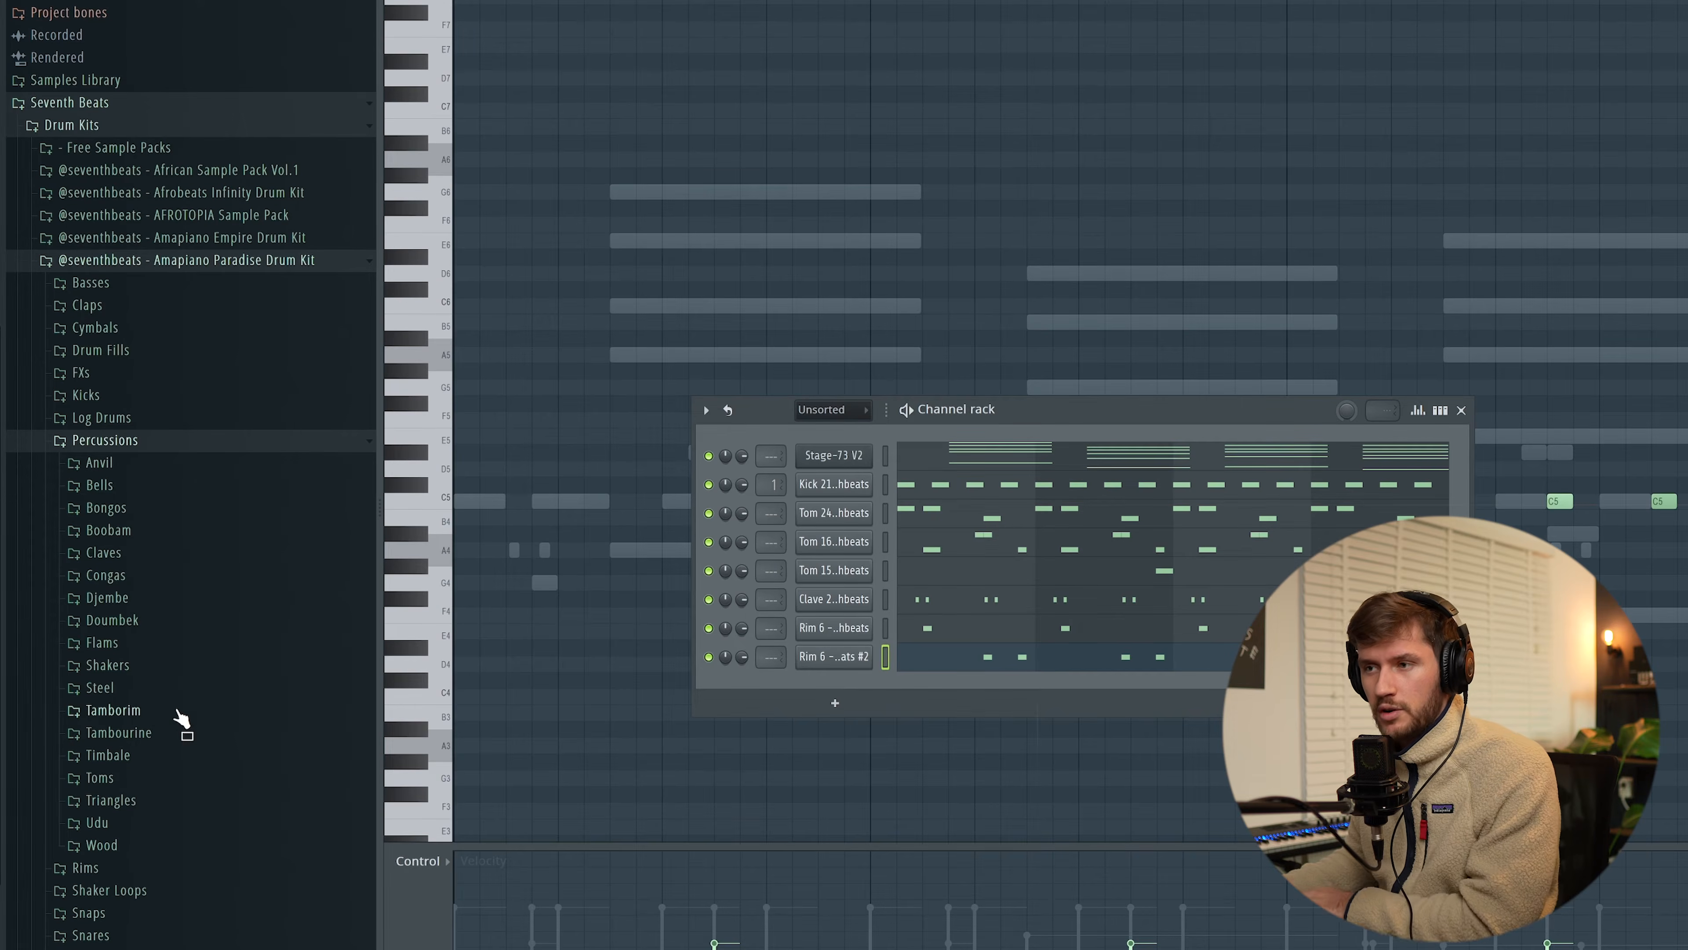
Add the Djembe 20 sample from the kit's Percussions > Djembe folder to the channel rack and open its piano roll.
left_click(106, 597)
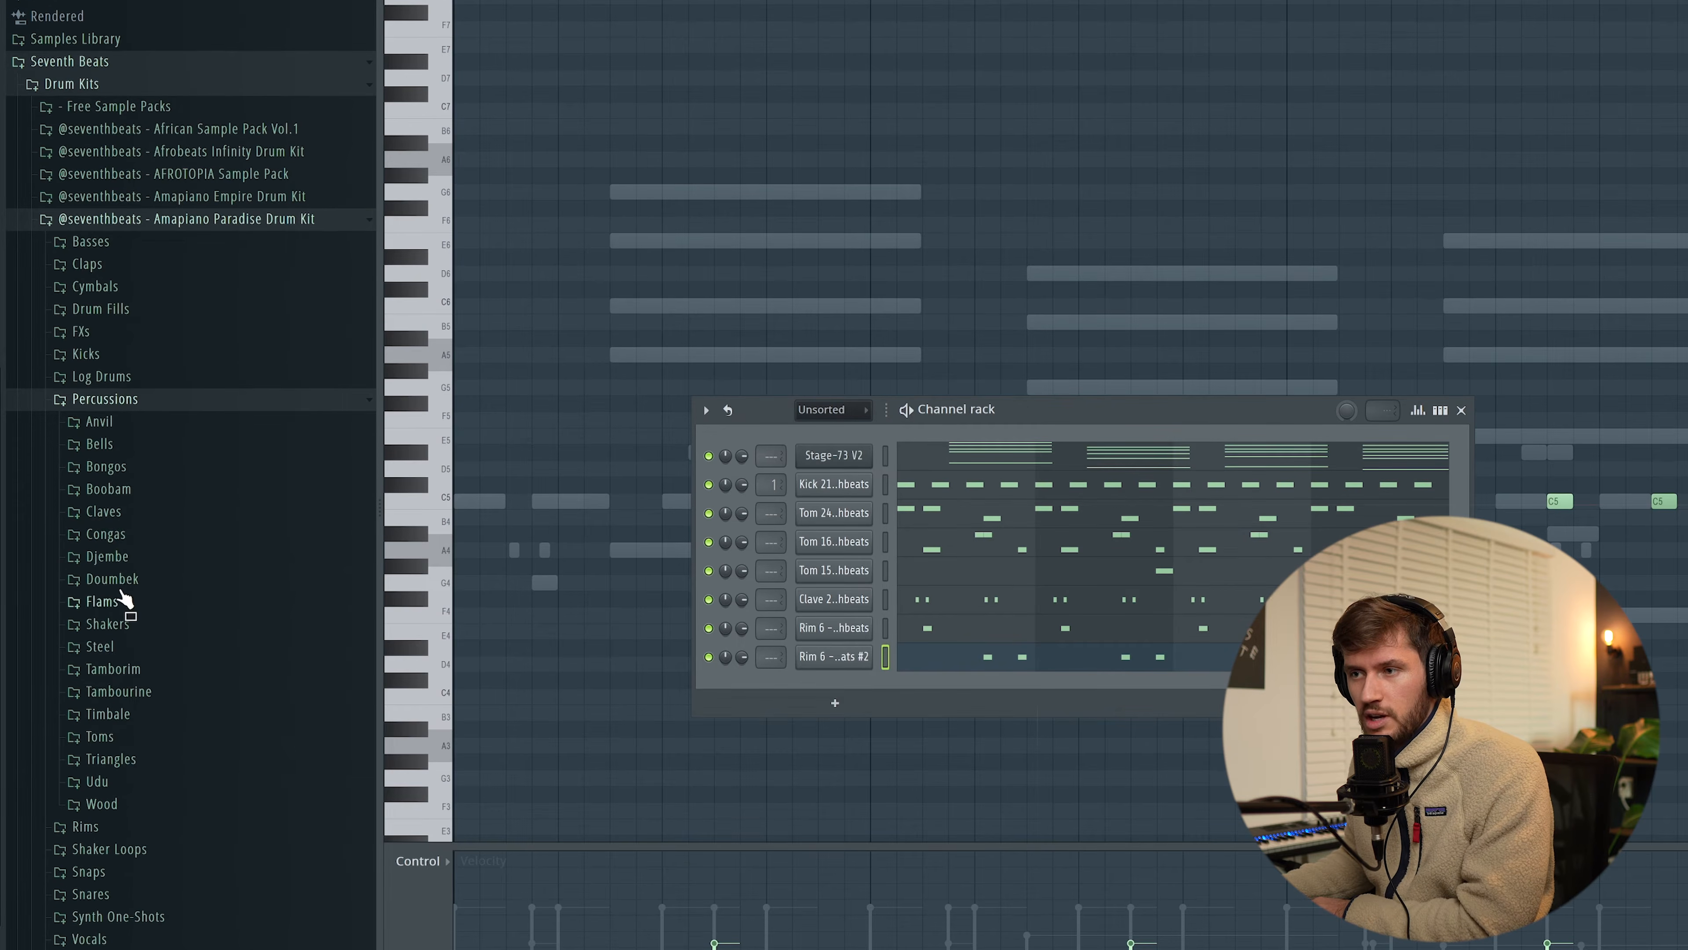
scroll(113, 565, "down", 5)
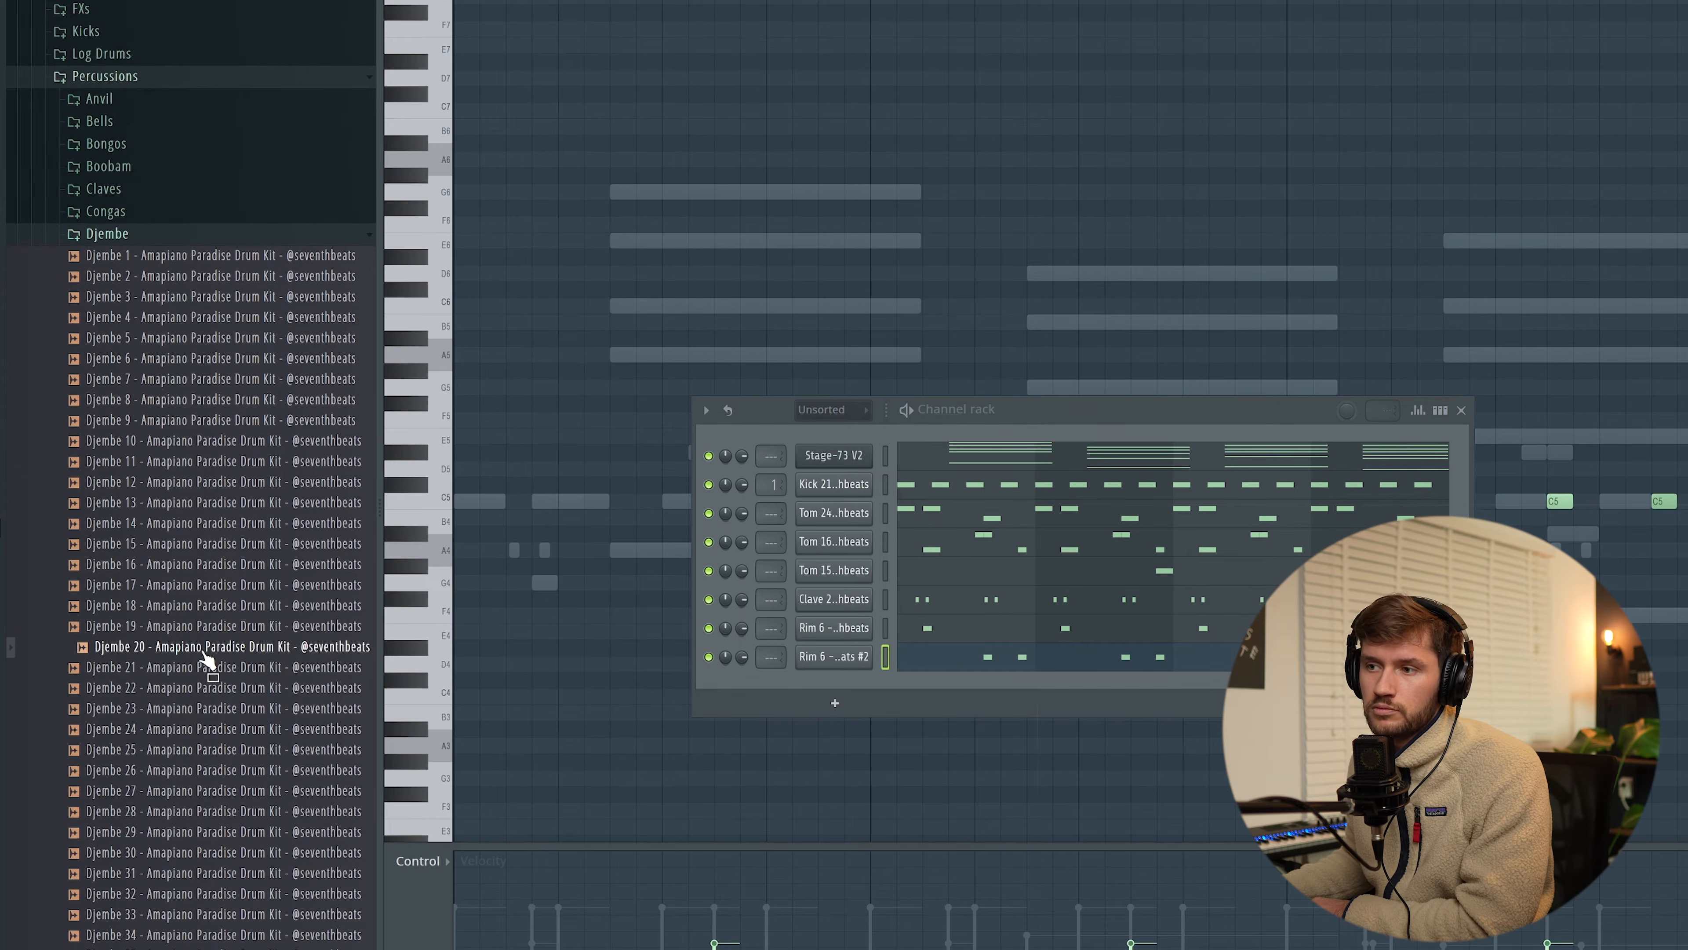
left_click_drag(804, 668, 960, 681)
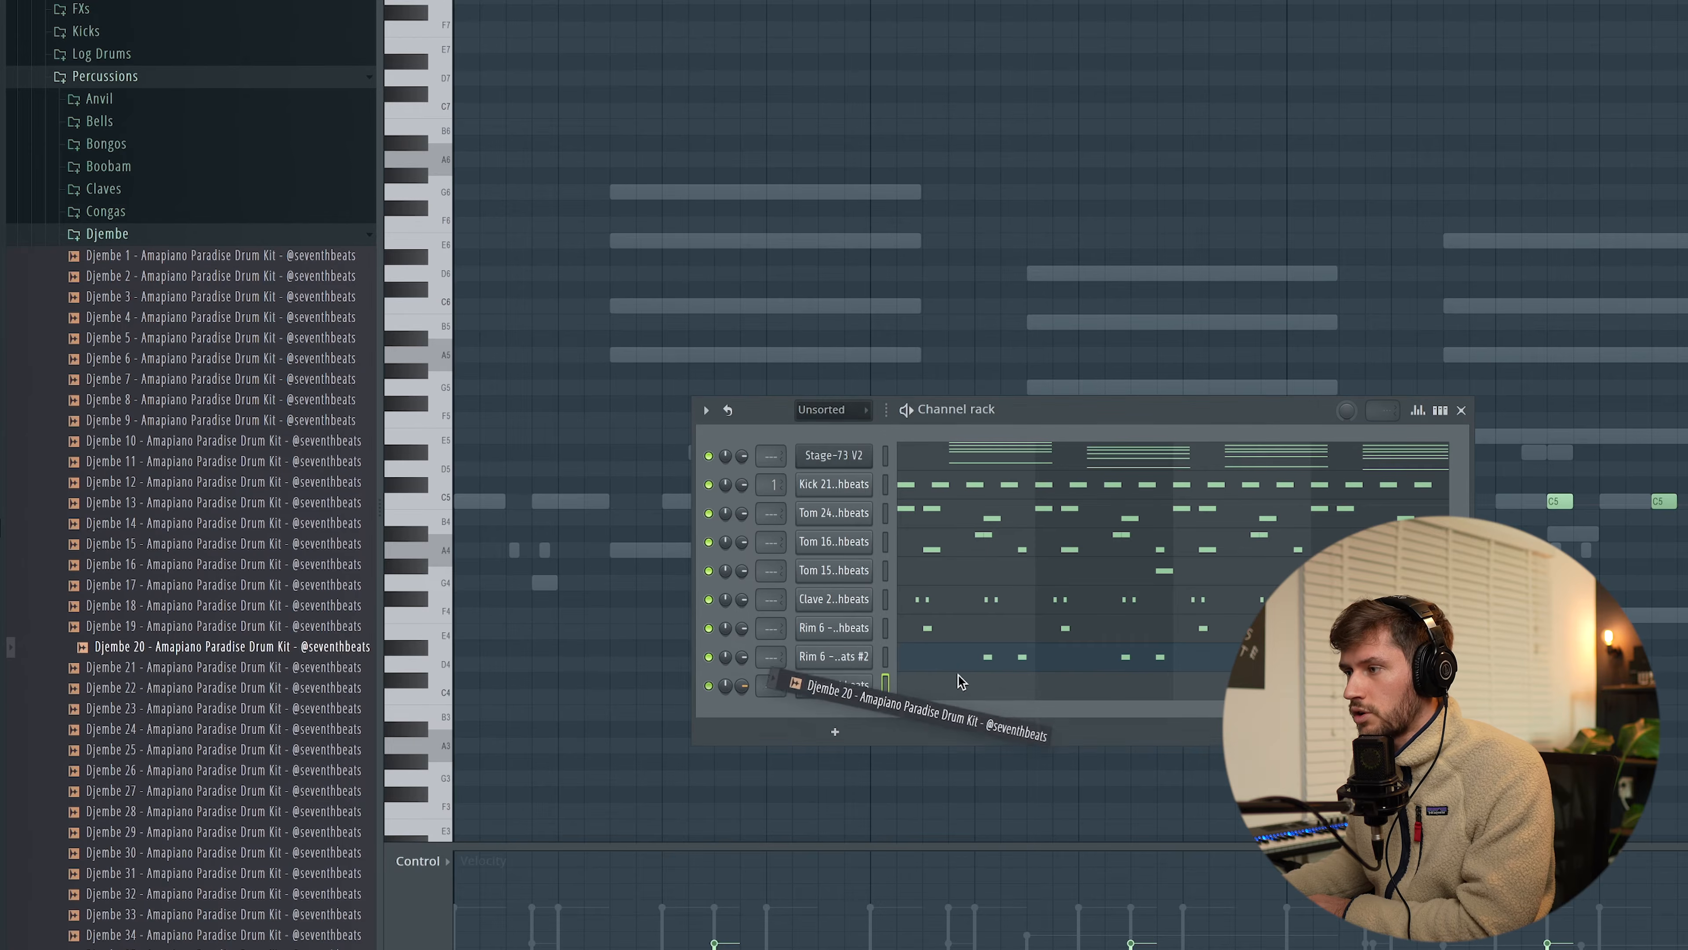
left_click(1018, 683)
Place short C5 djembe notes on the fifteenth sixteenth of bars 1 and 3.
left_click(821, 503)
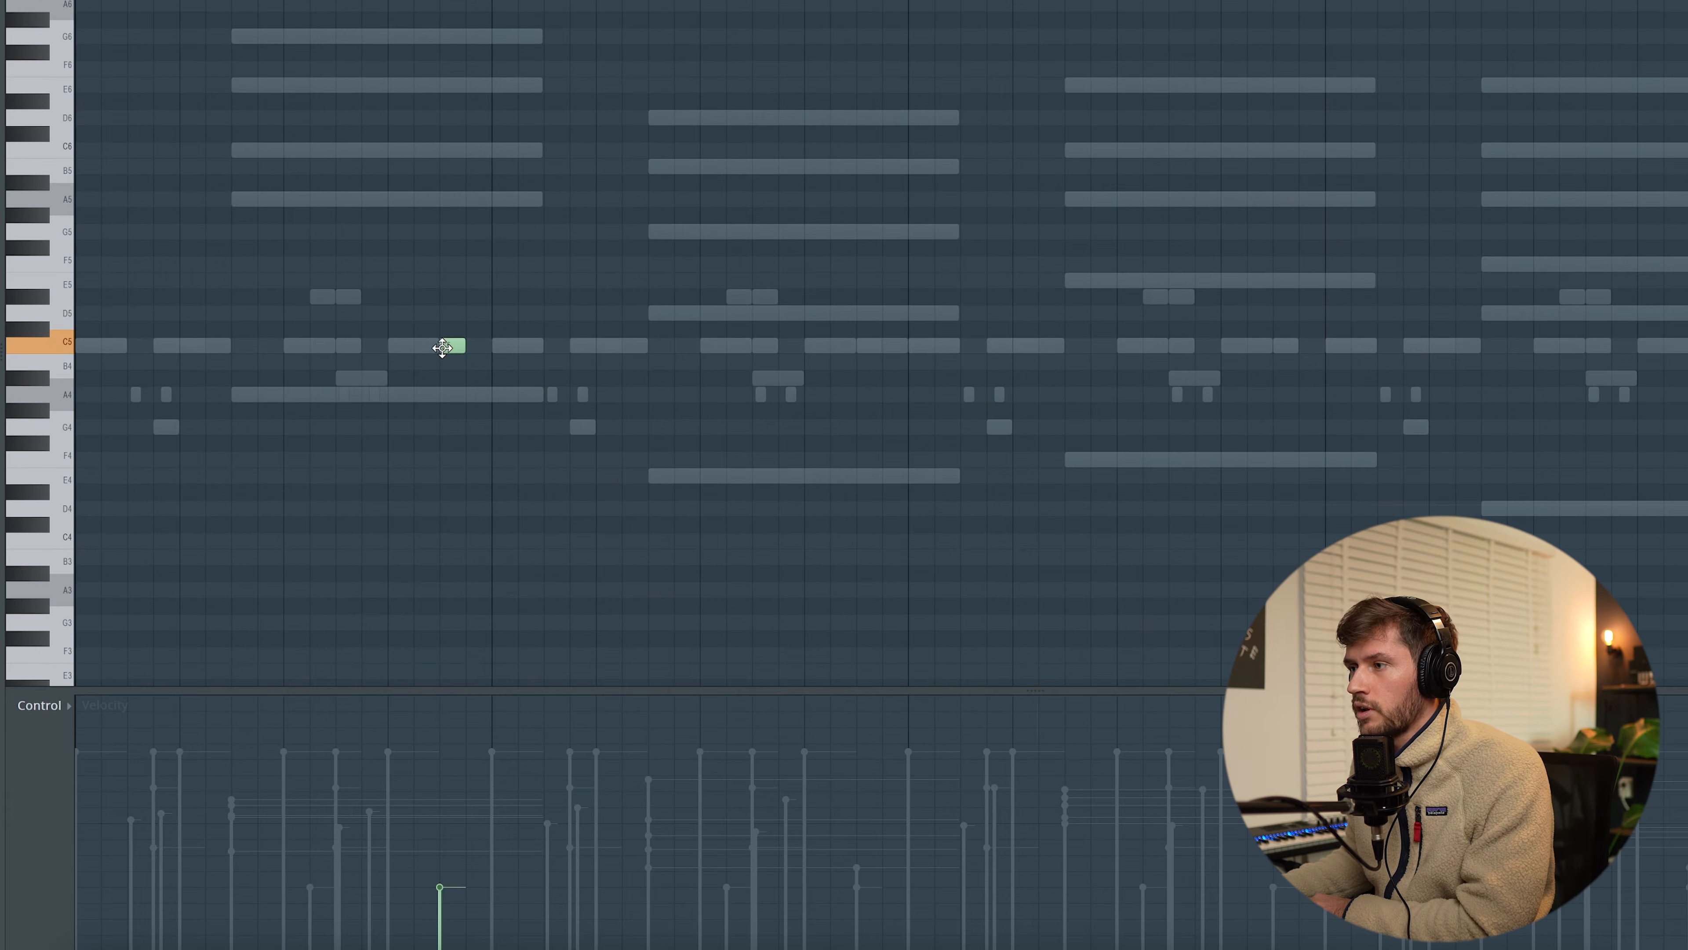
key("space")
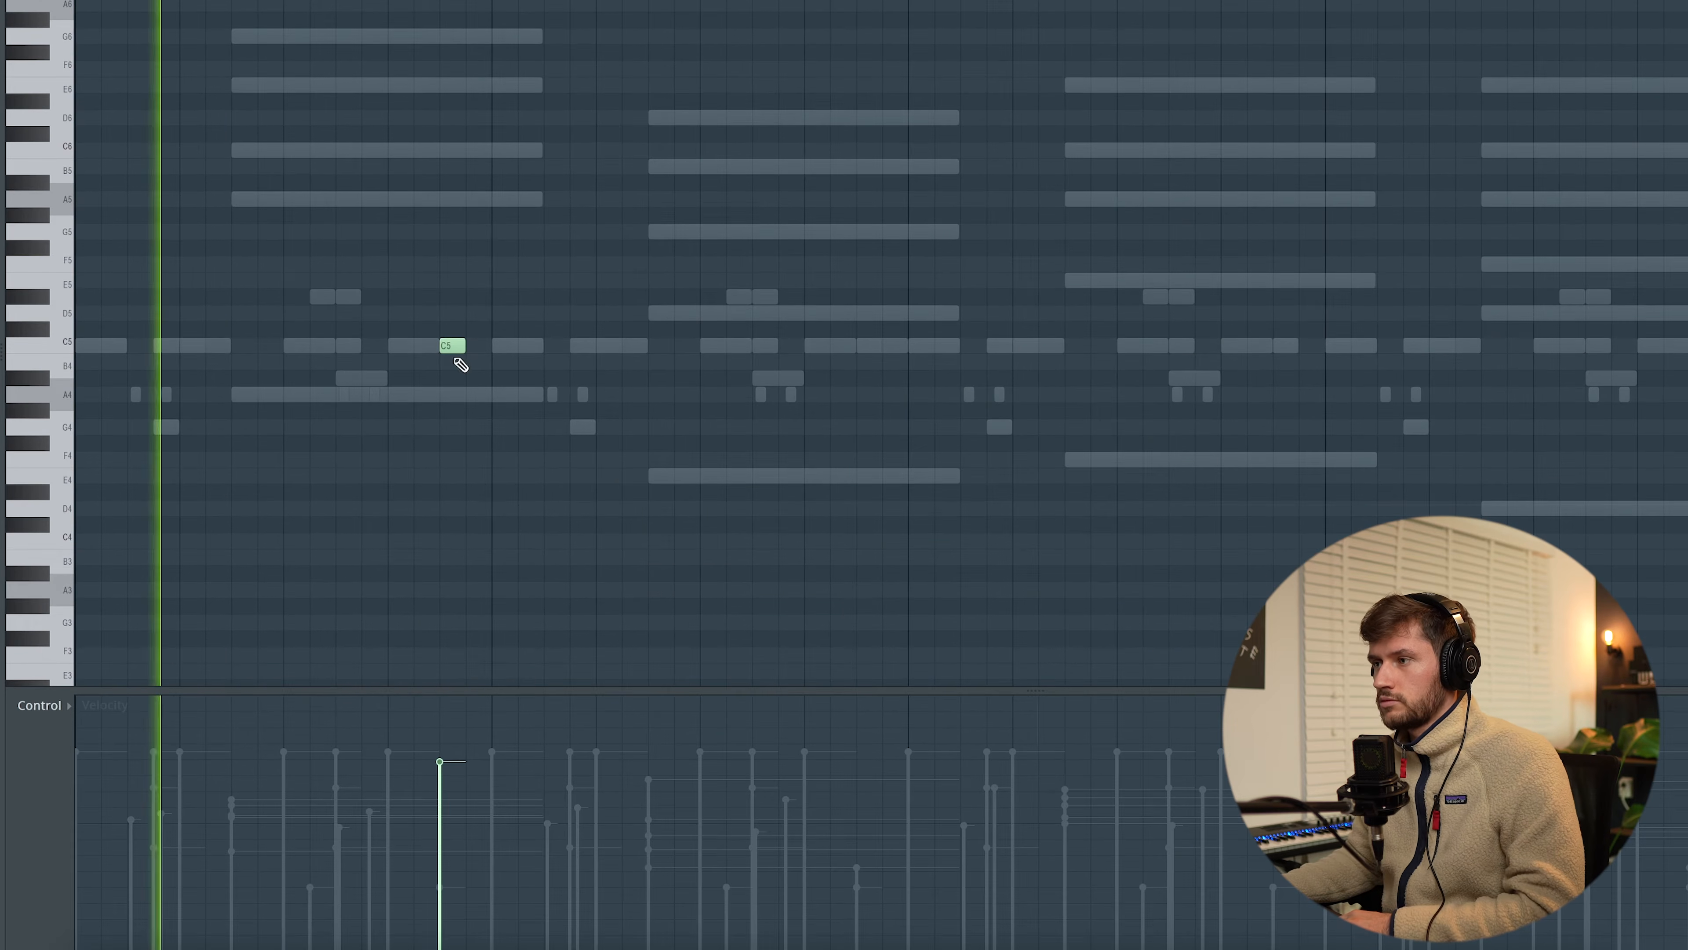
left_click(1283, 346)
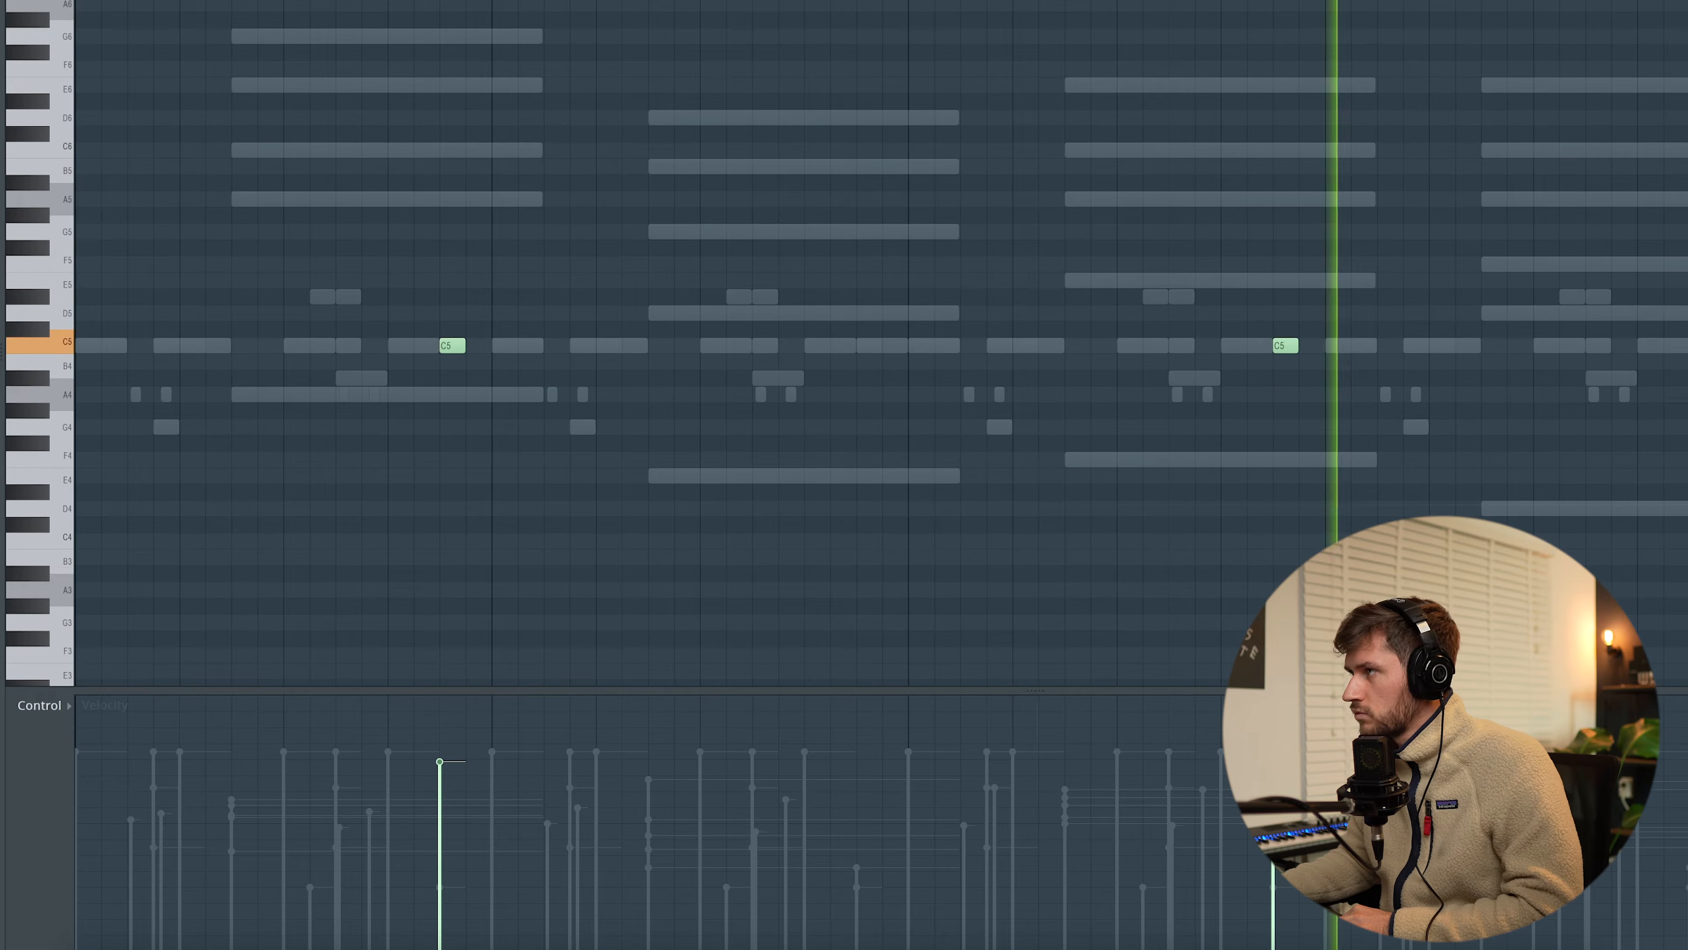
Add a 3x Osc channel and set the coarse pitch of its first two oscillators to 0.
scroll(1240, 146, "down", 2)
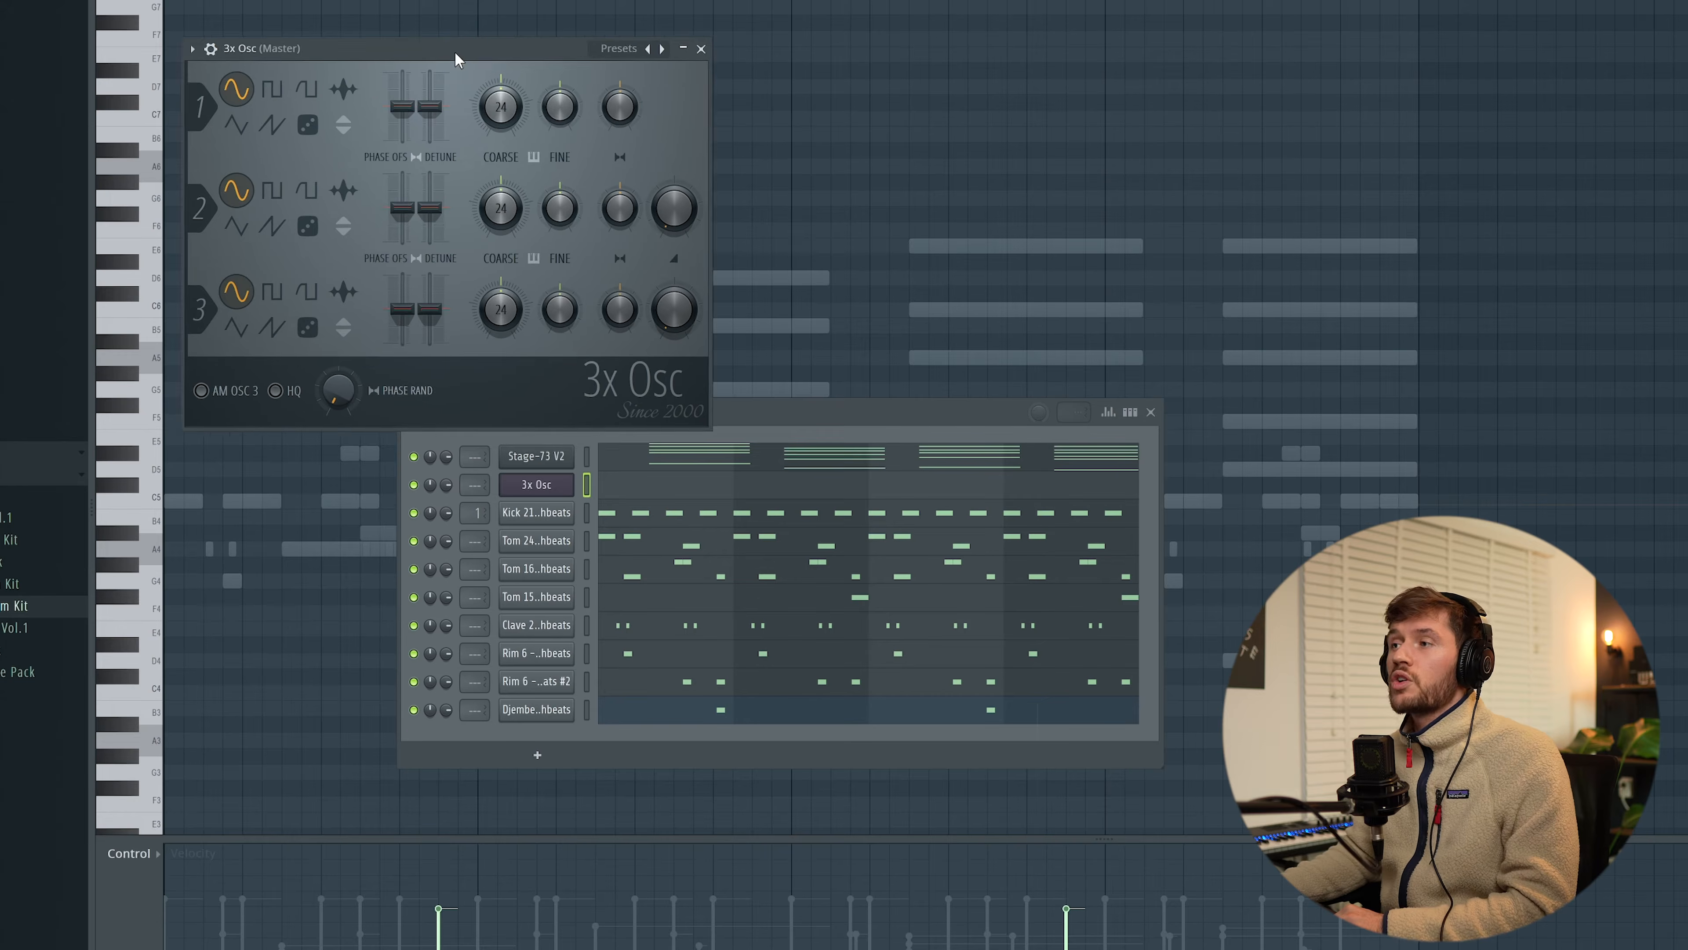
left_click_drag(455, 51, 603, 122)
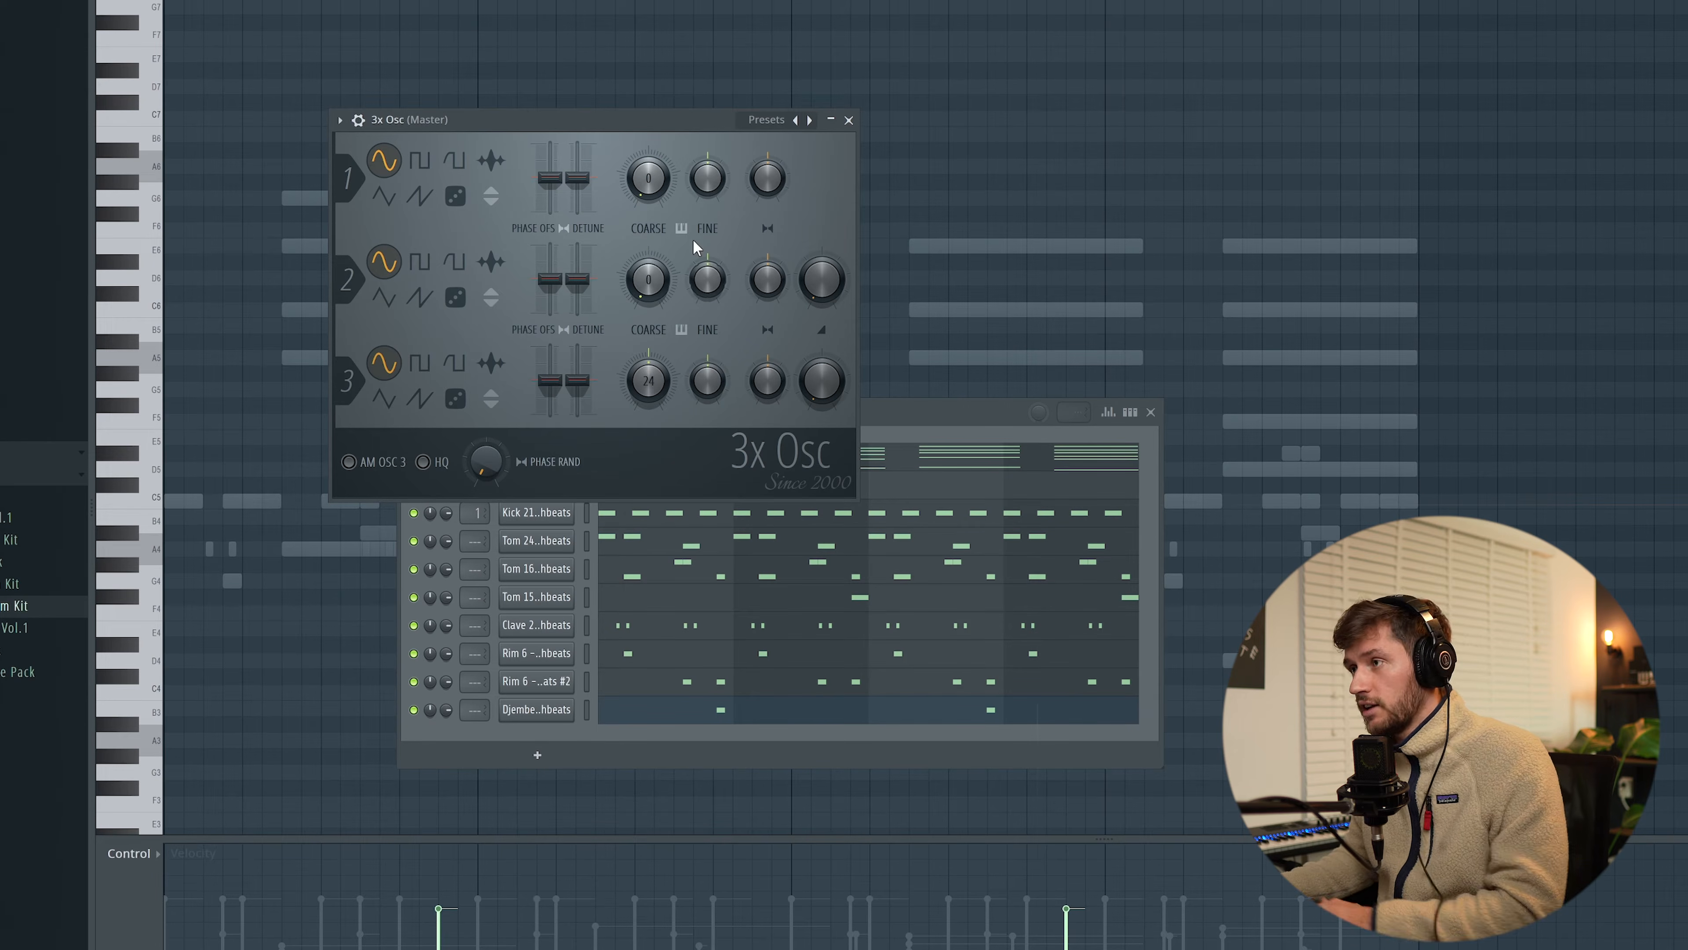
left_click(849, 120)
Transfer the four lowest root notes of the Stage-73 V2 chords to the 3x Osc piano roll.
left_click(653, 485)
left_click_drag(424, 494, 1348, 749)
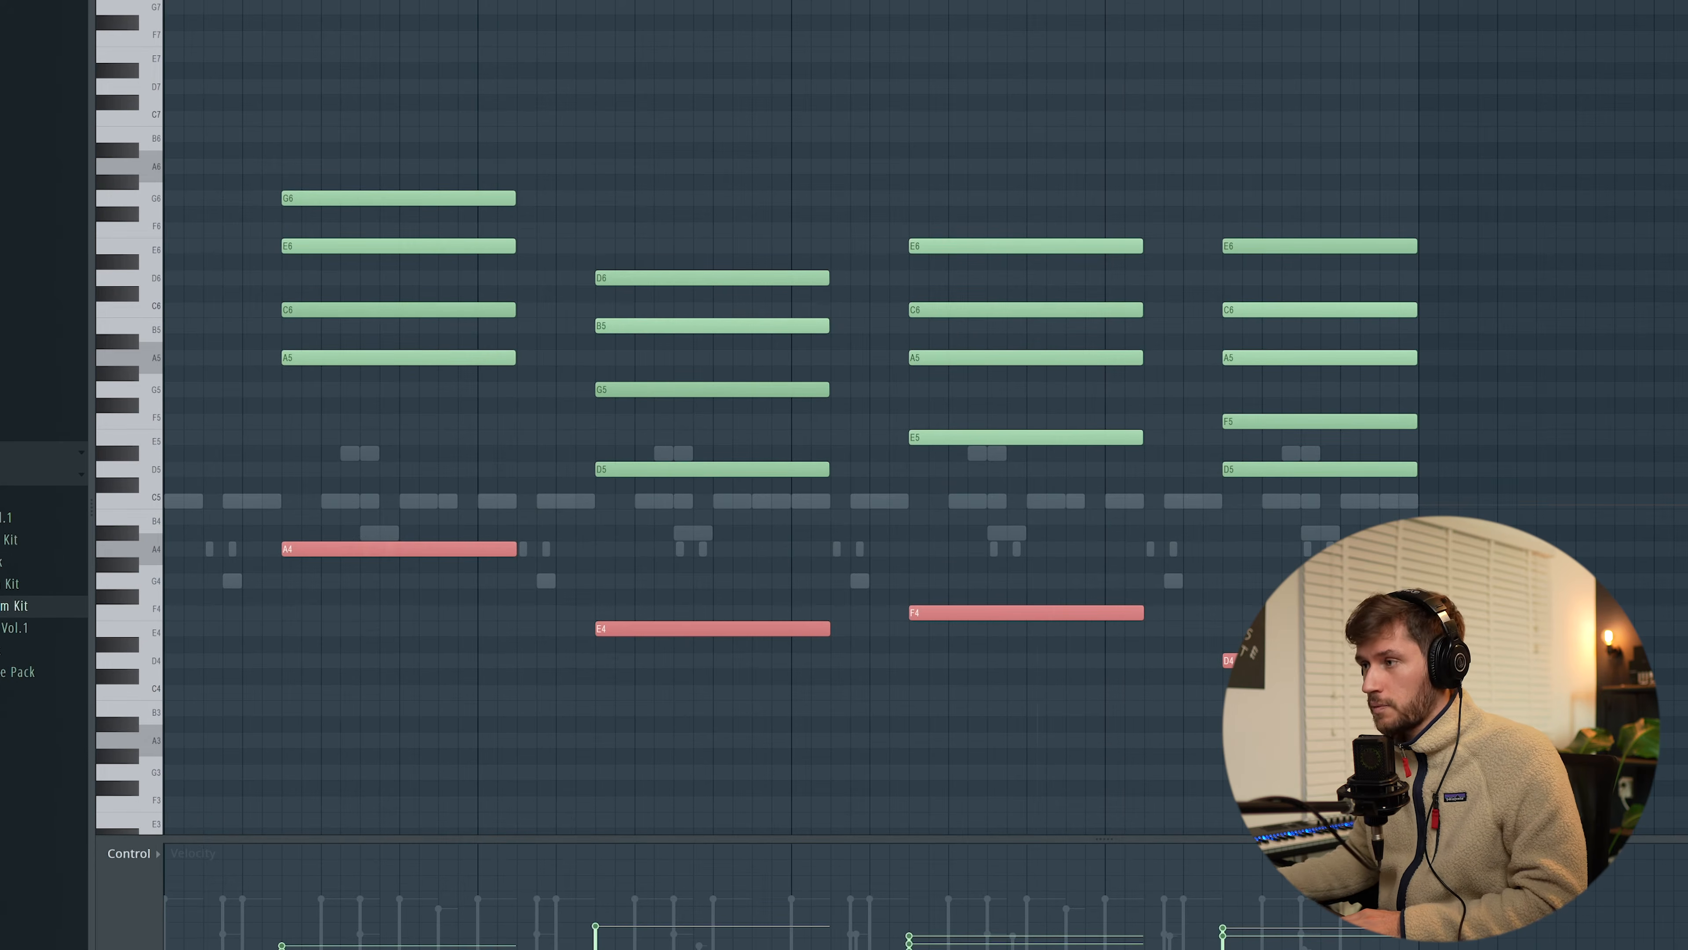
key("F6")
left_click(691, 505)
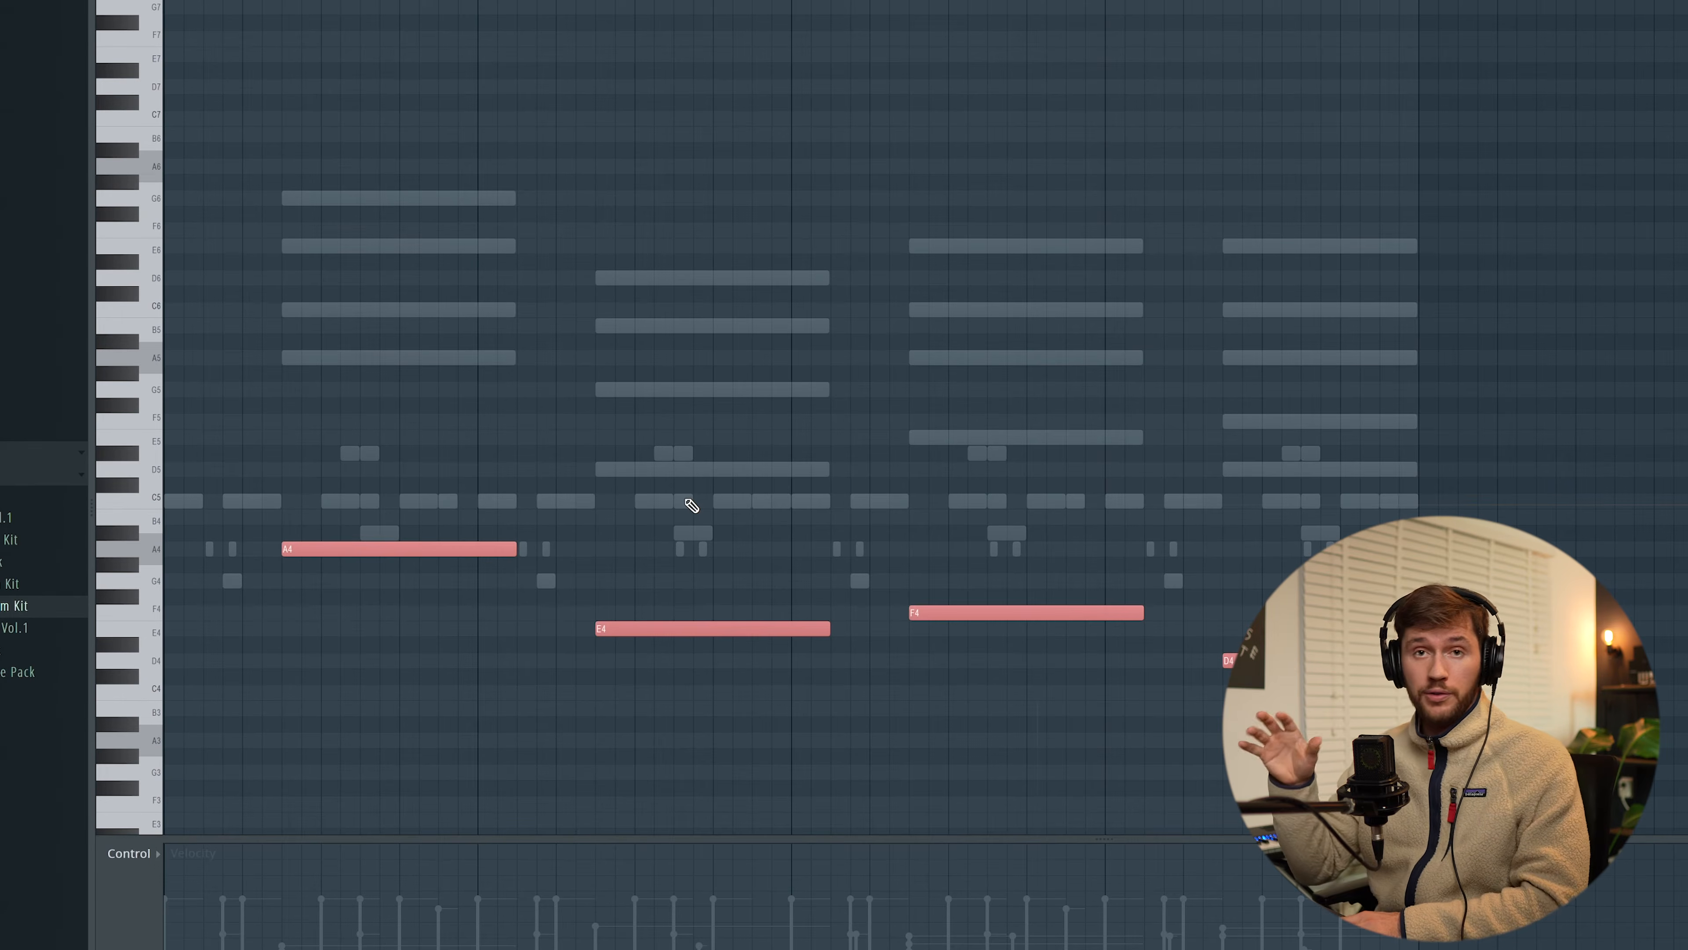
Transpose all four 3x Osc bass notes down one octave and play the pattern to check them.
left_click_drag(466, 413, 1149, 686)
key("ctrl+Down")
scroll(1085, 433, "down", 1)
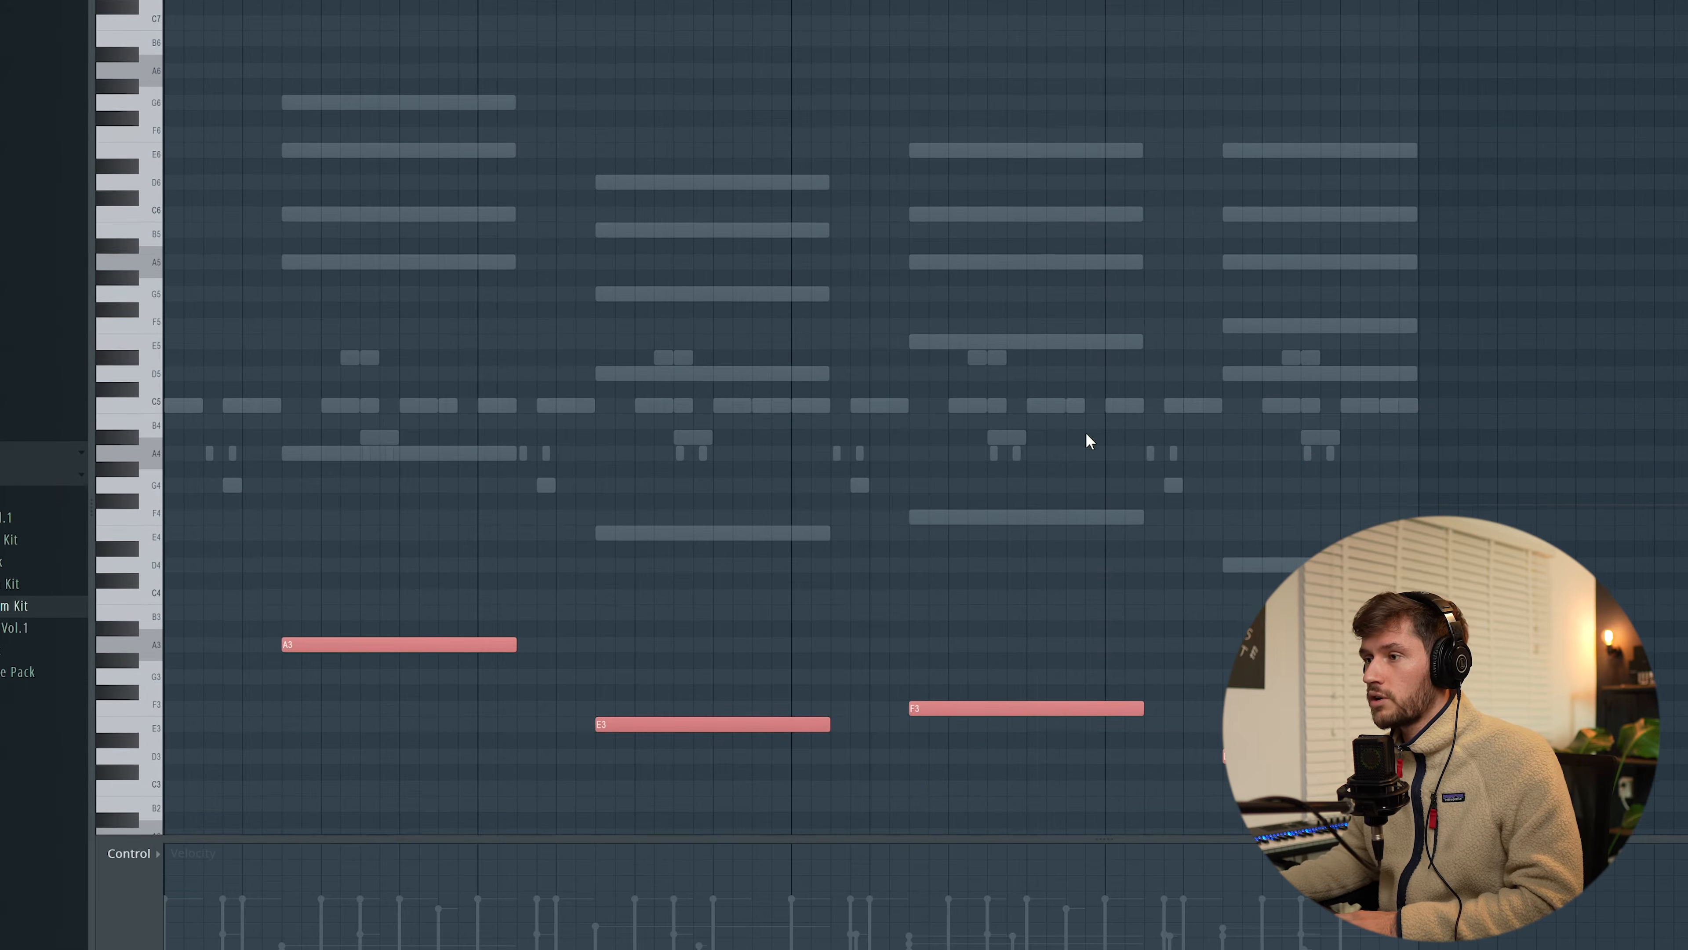
key("space")
scroll(1085, 433, "down", 1)
right_click(1087, 433)
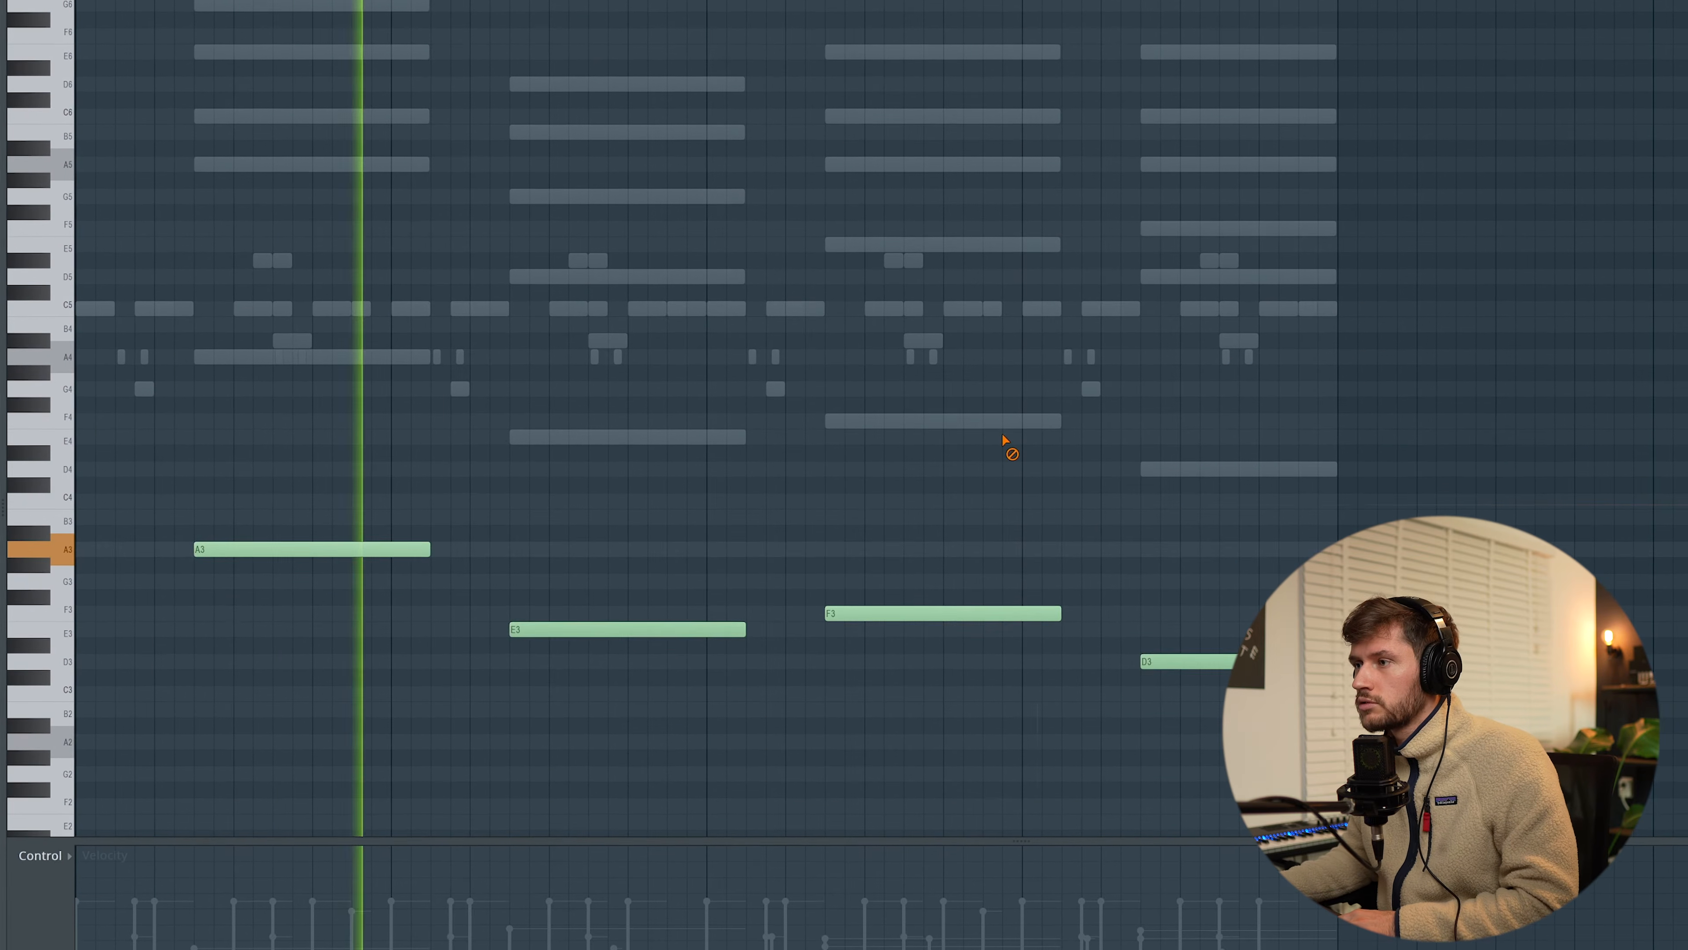
Lengthen the A3, E3 and F3 bass notes so each one lasts until the following bass note begins.
left_click_drag(419, 549, 505, 549)
left_click_drag(745, 636, 822, 636)
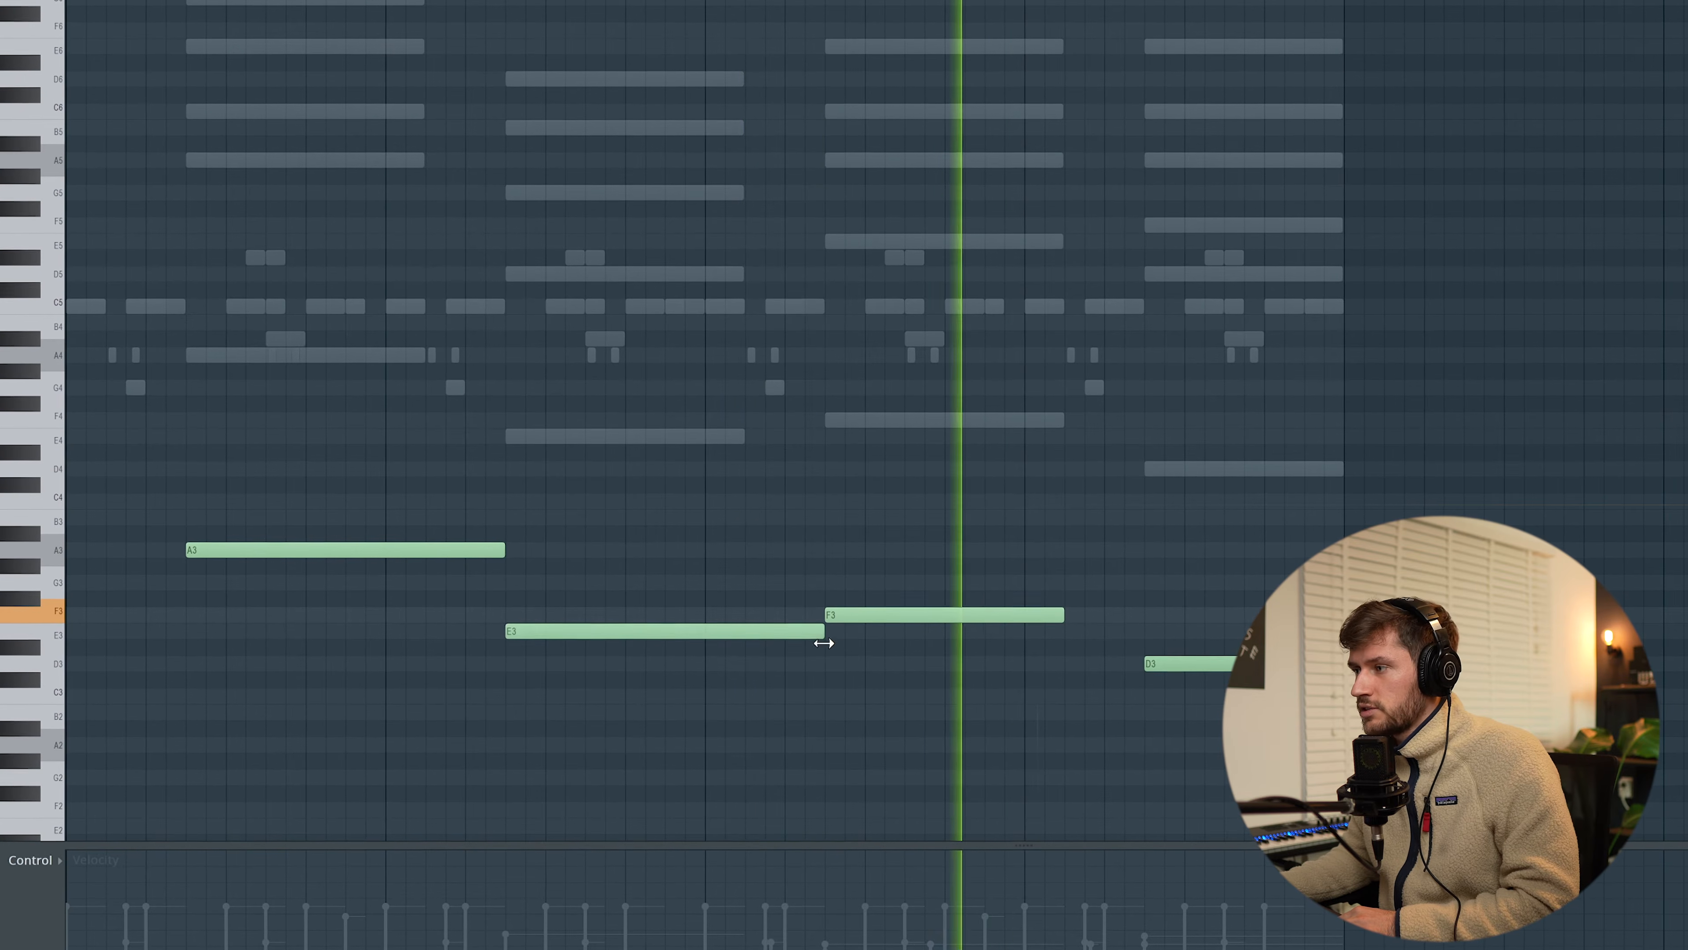
left_click_drag(1062, 613, 1123, 606)
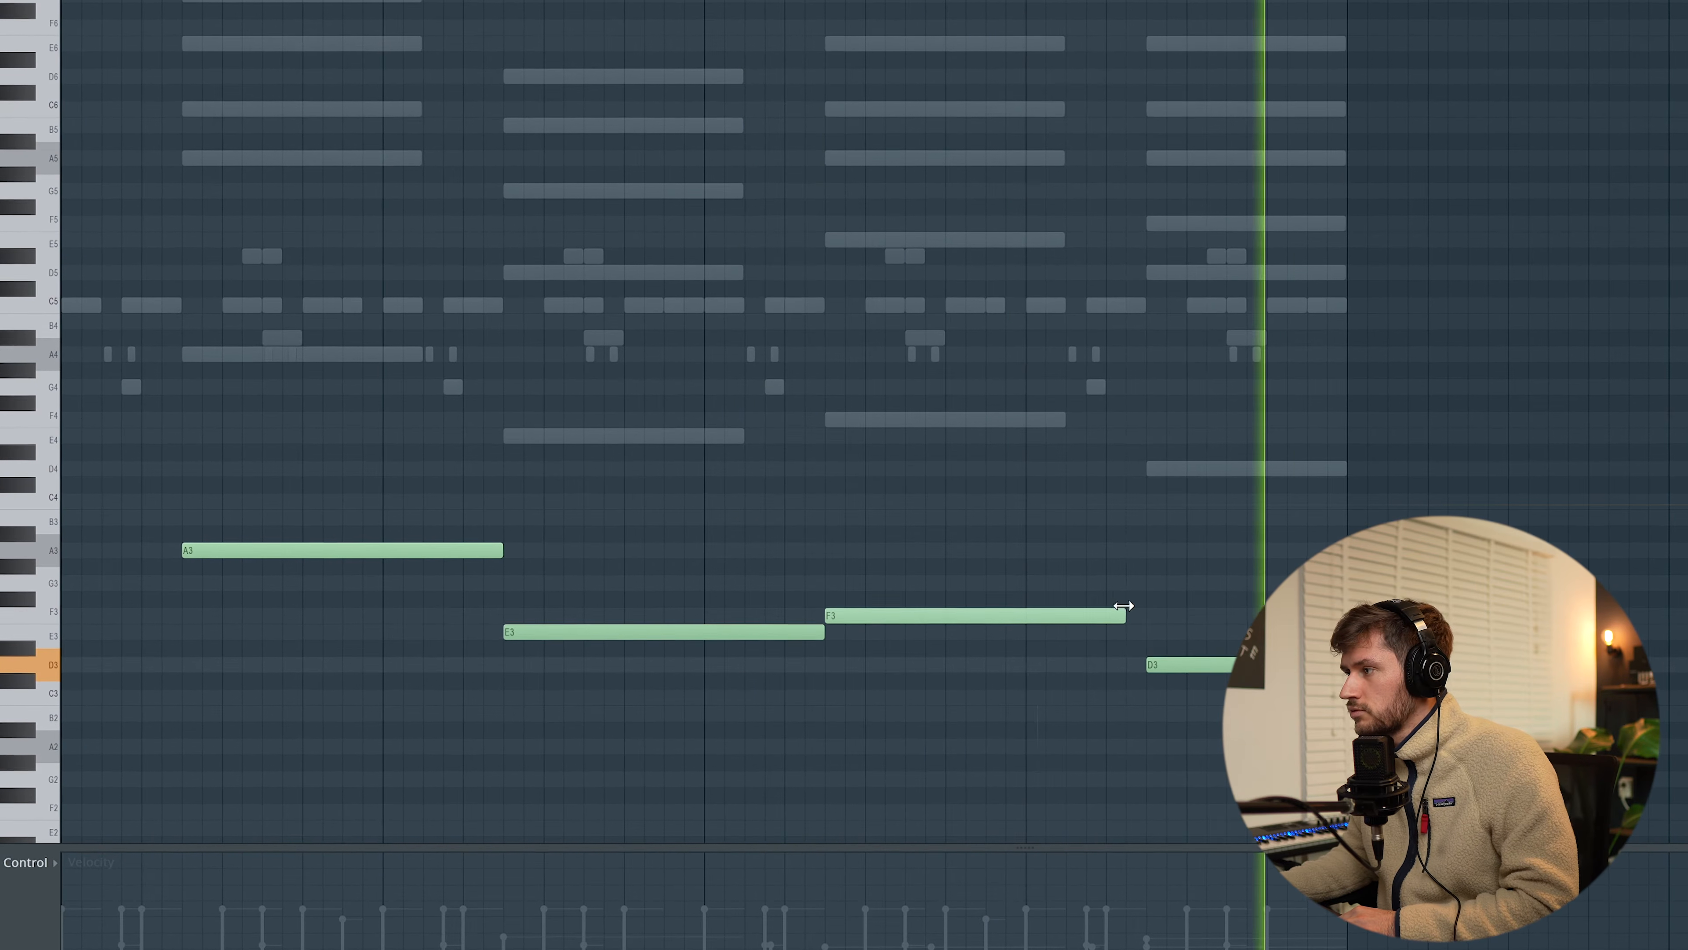
scroll(916, 386, "down", 2)
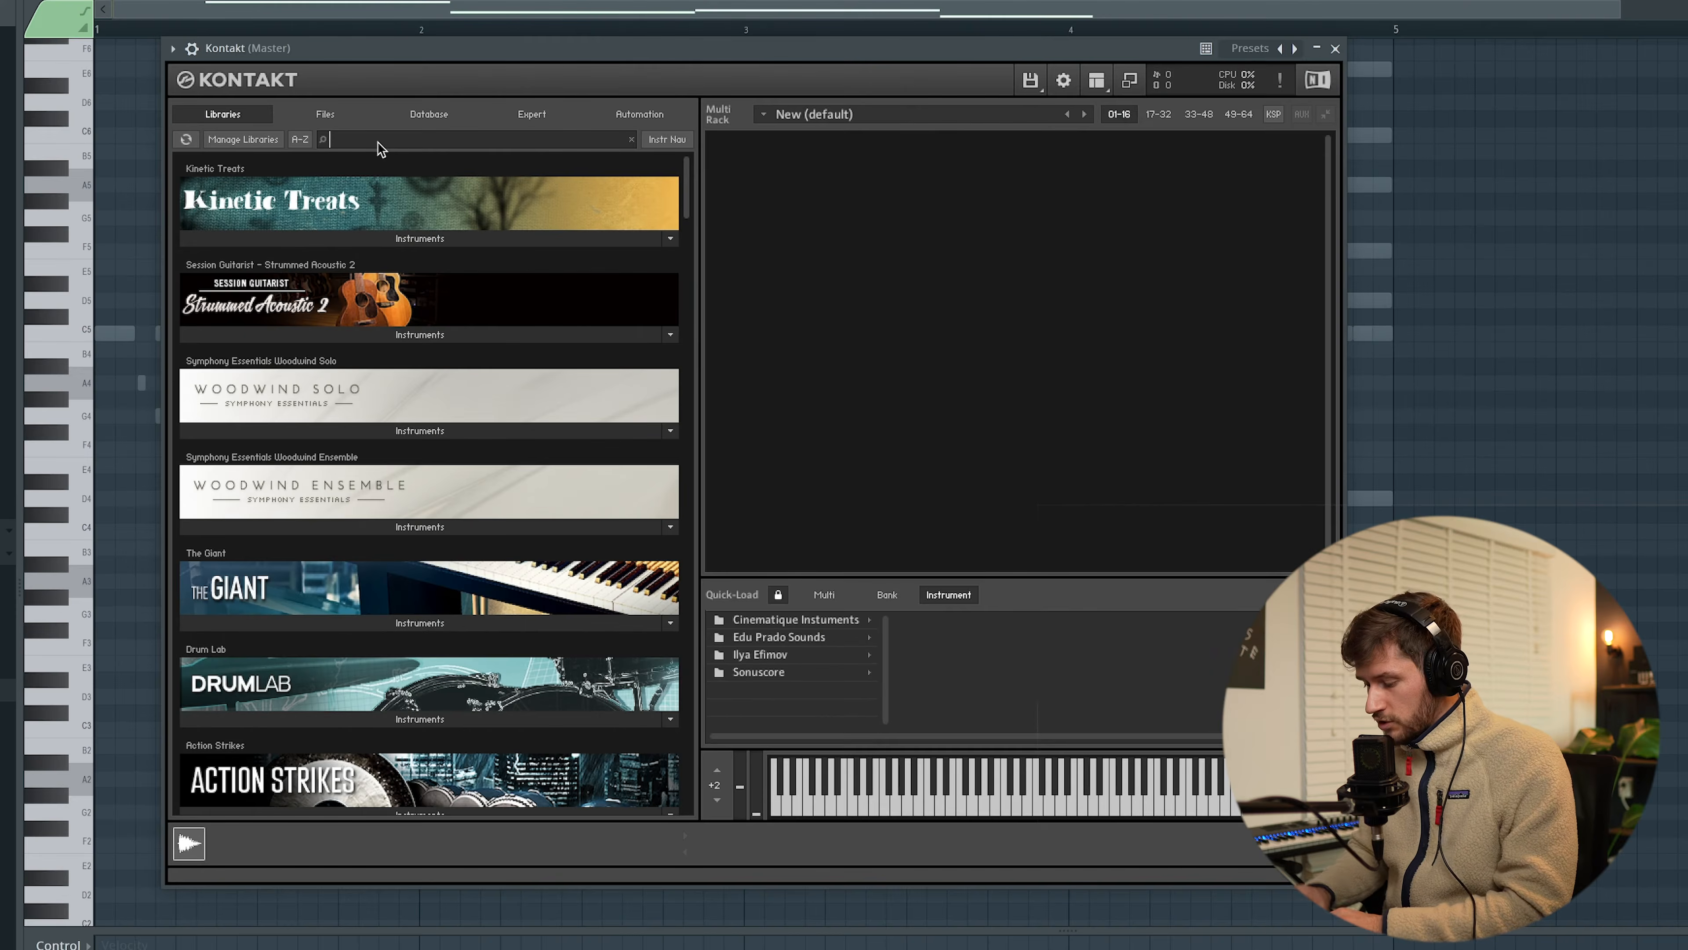
Search the Kontakt libraries for "string" and open the instruments of Session Strings 2.
type("string")
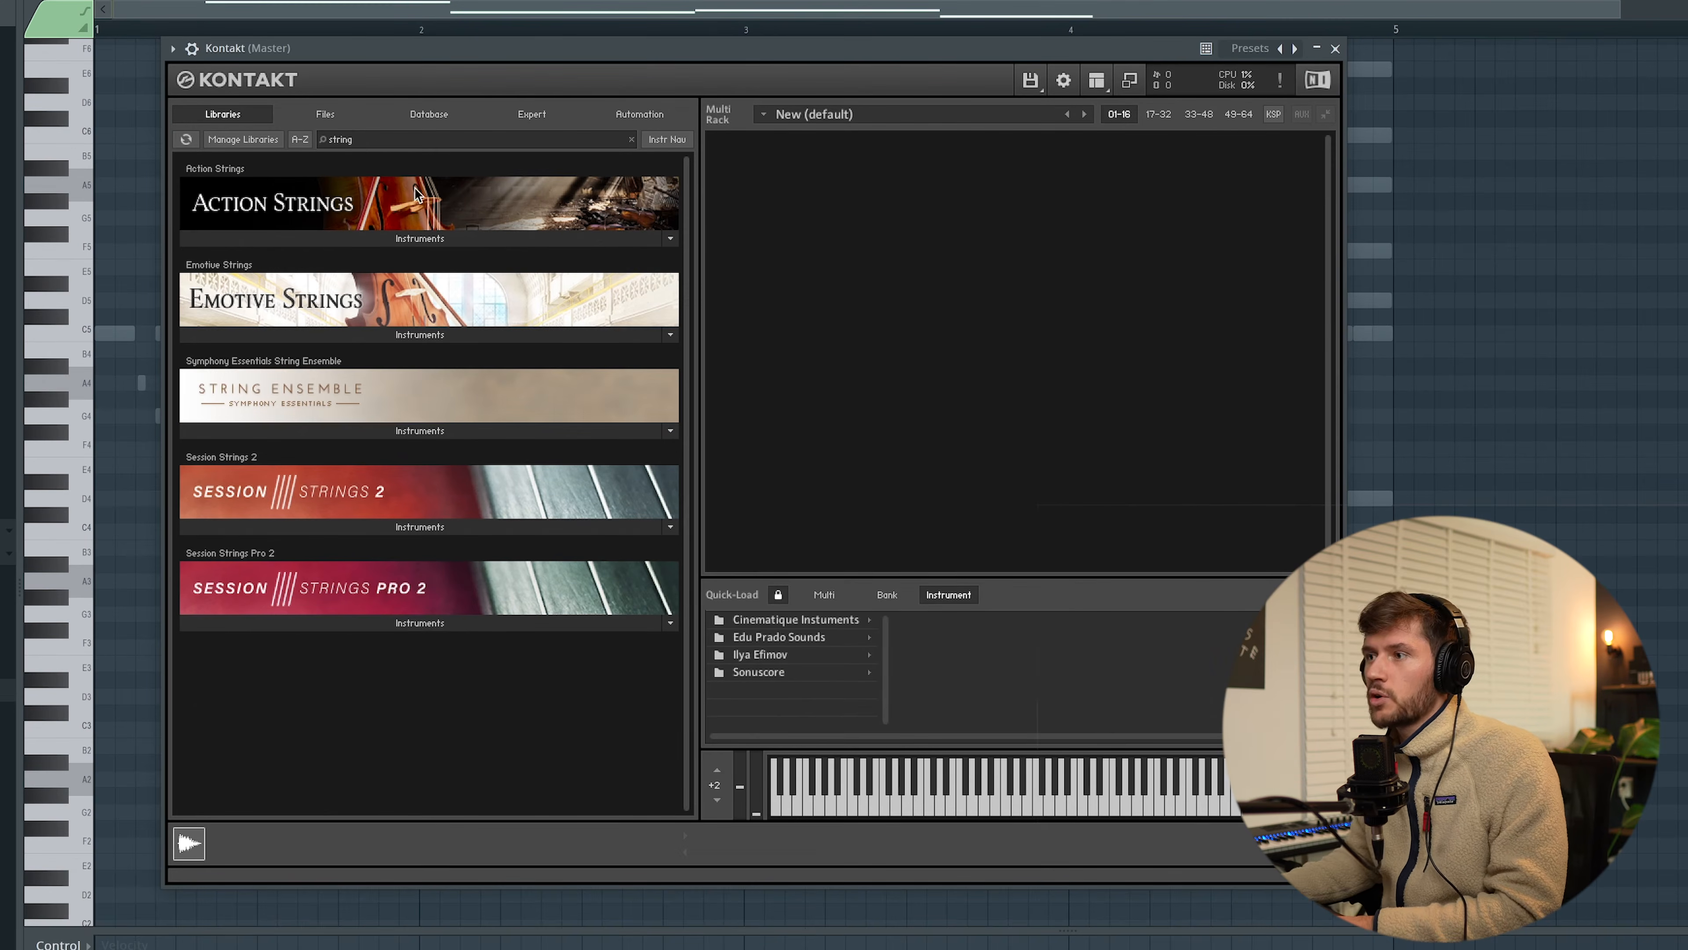
left_click(430, 526)
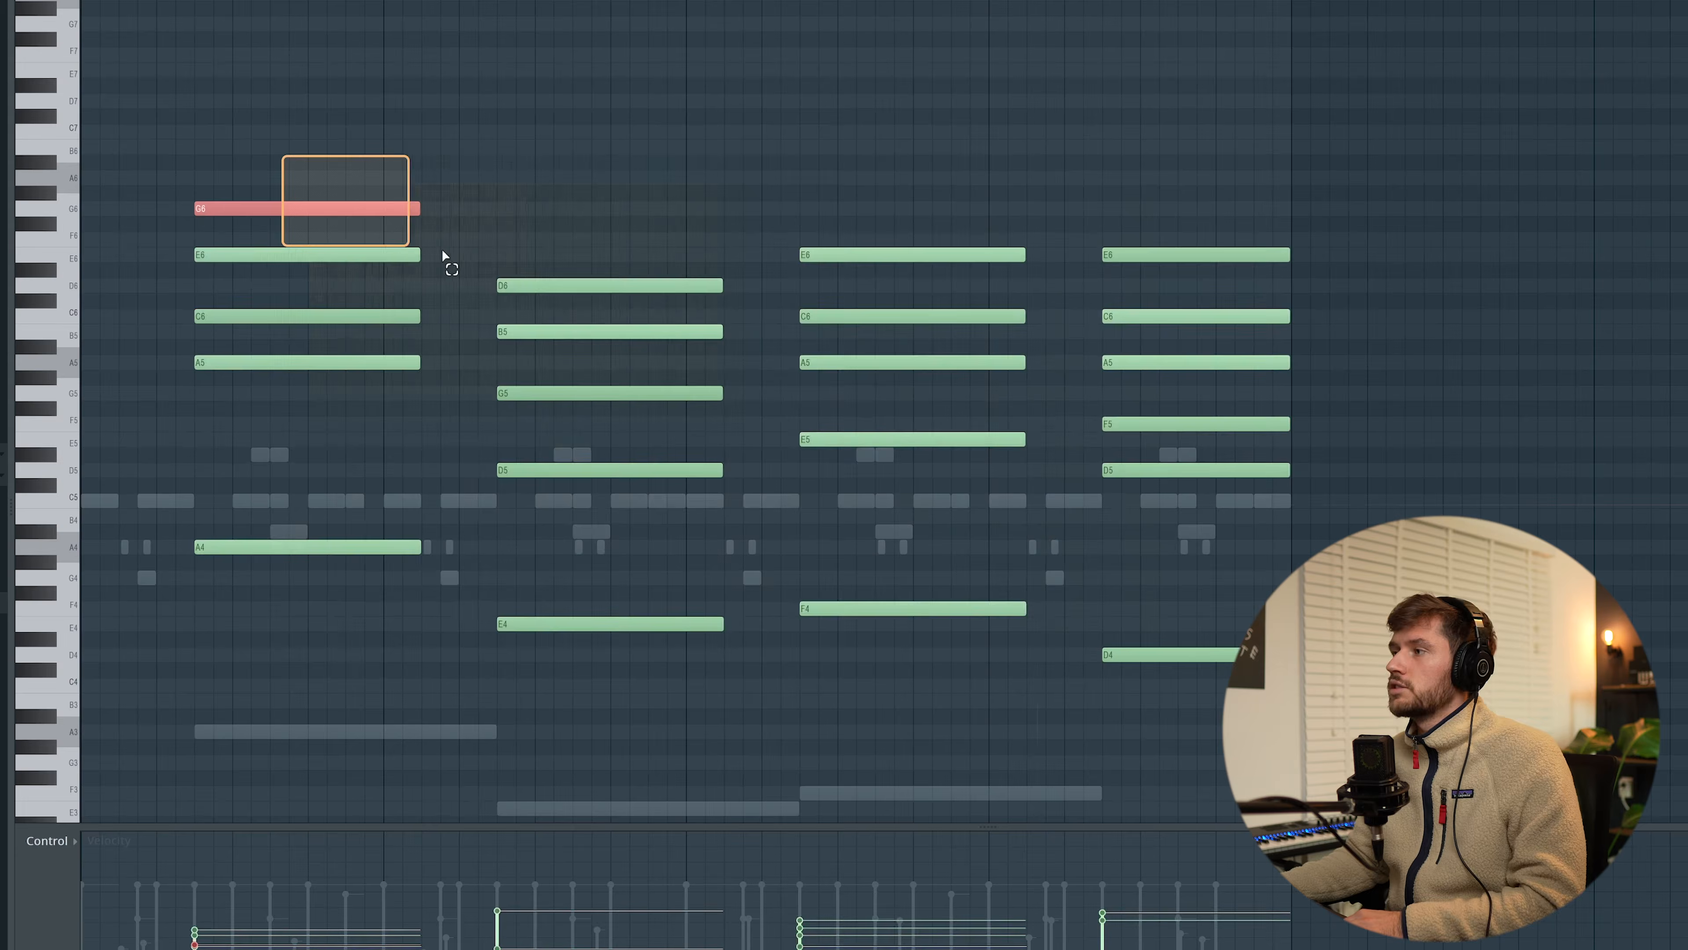
Copy all the Stage-73 V2 chord notes into the Kontakt piano roll and raise them one octave.
left_click_drag(444, 255, 1318, 430)
key("F6")
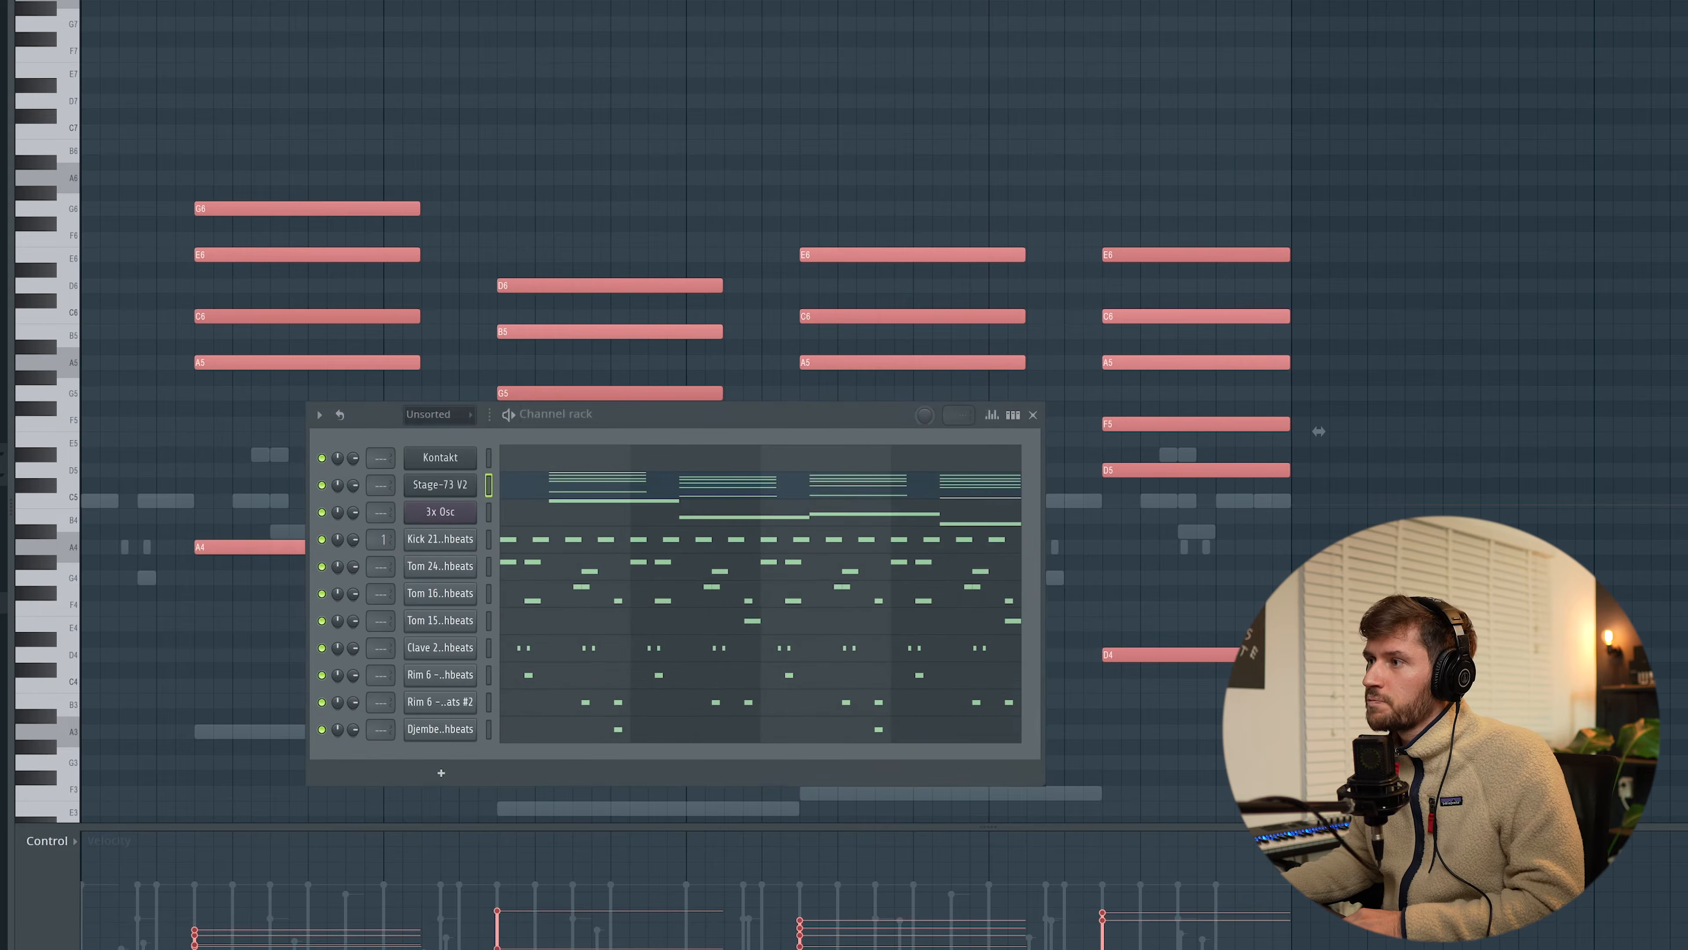
key("F6")
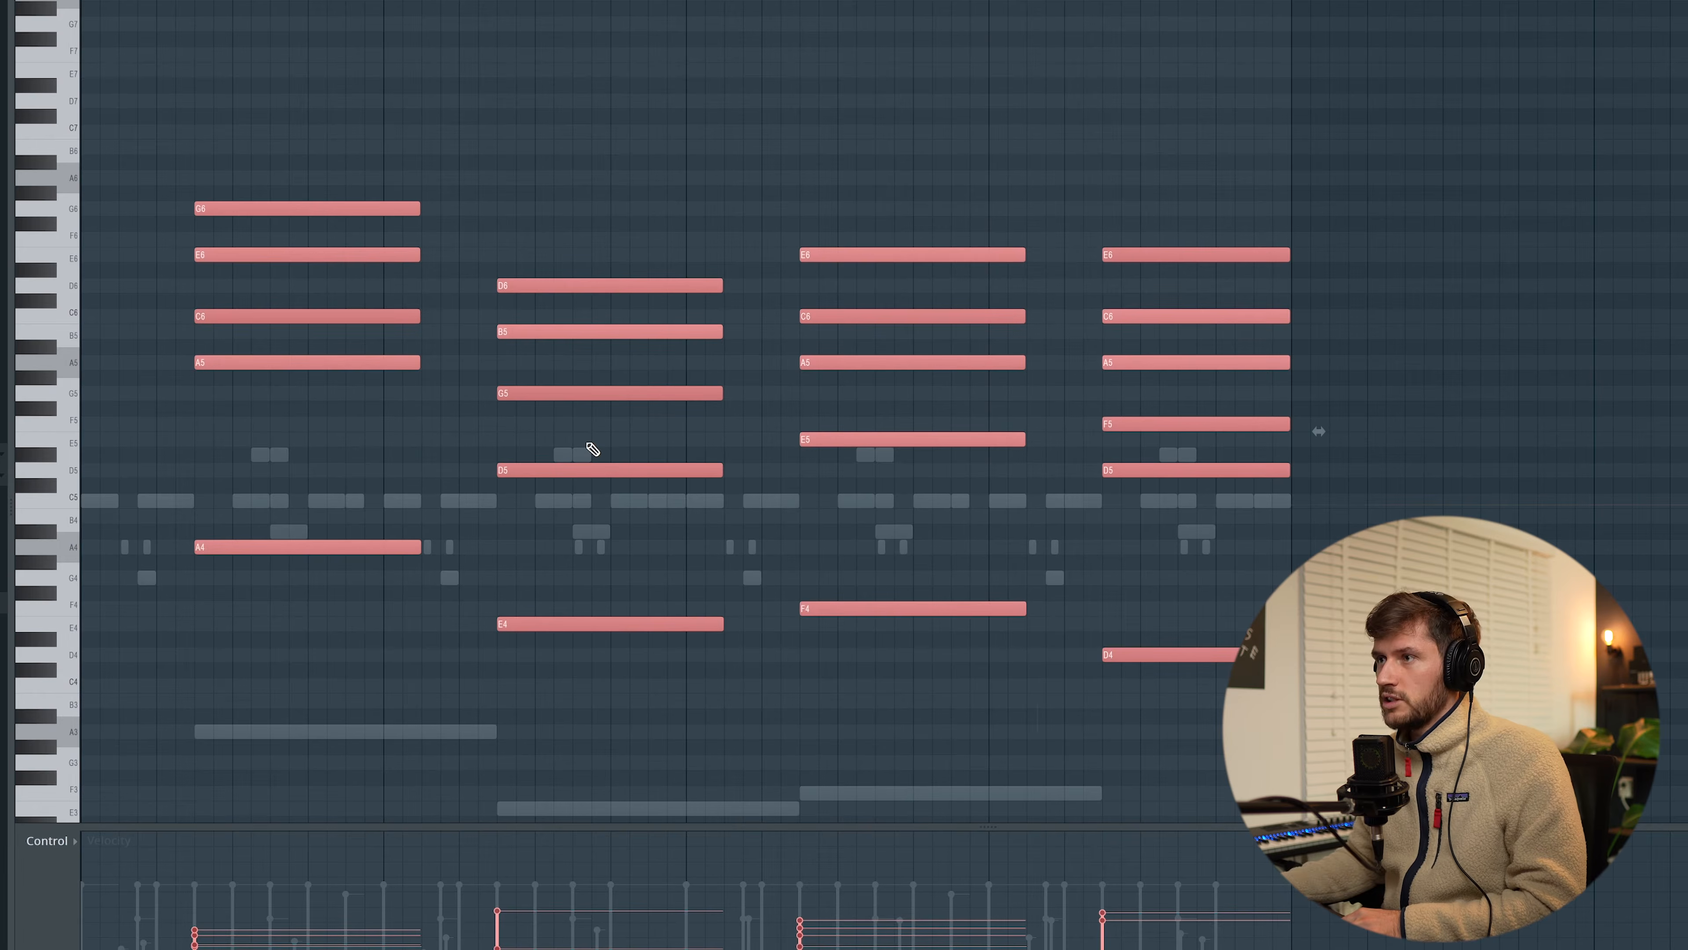
key("ctrl+Up")
scroll(598, 442, "up", 2)
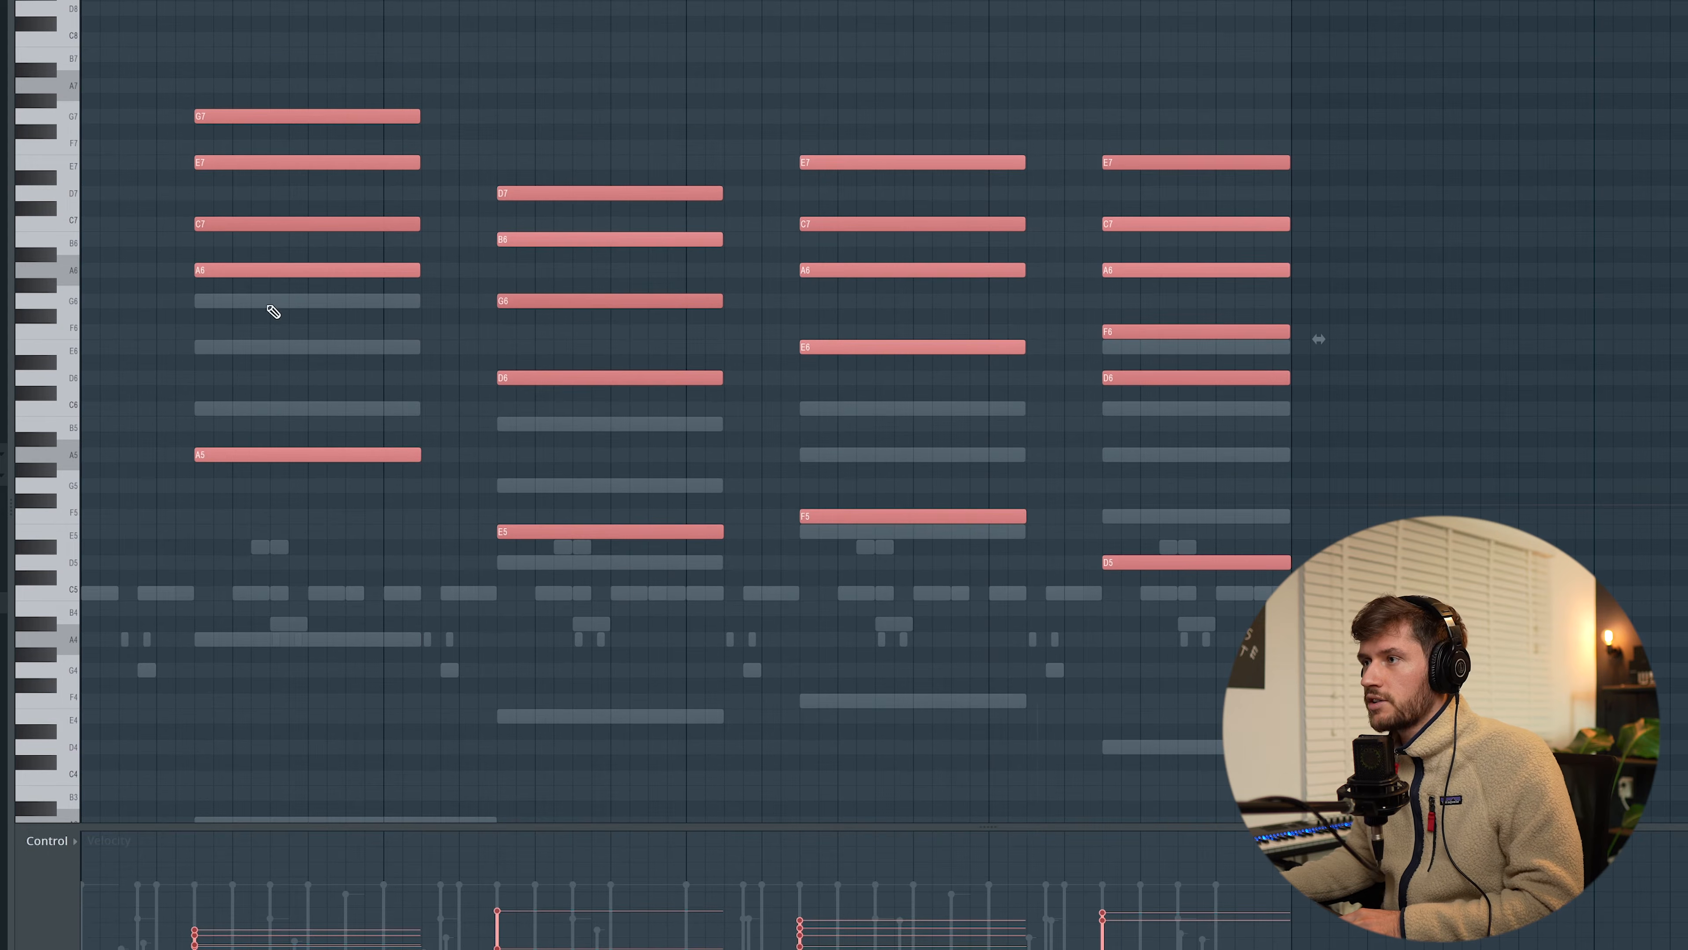
Stretch the first string chord from the pattern start to the second chord, and extend the second and third chords to meet their following chords.
left_click_drag(299, 75, 152, 457)
left_click_drag(303, 455, 490, 455)
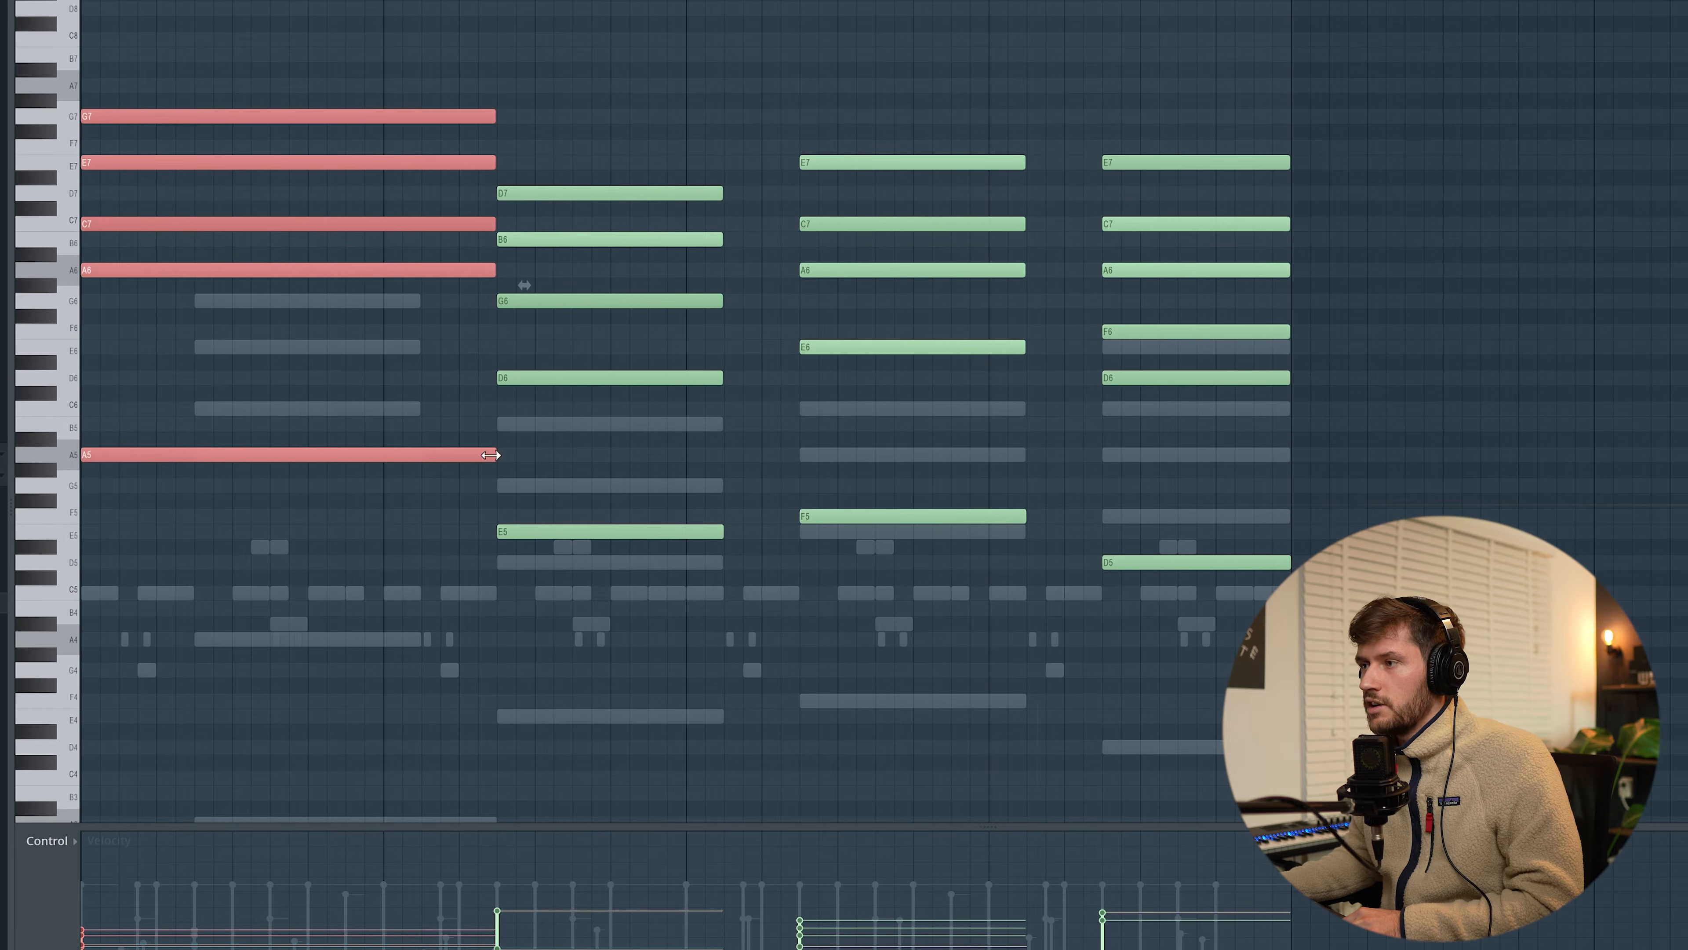
left_click_drag(630, 62, 933, 540, "ctrl")
left_click(971, 590, "ctrl")
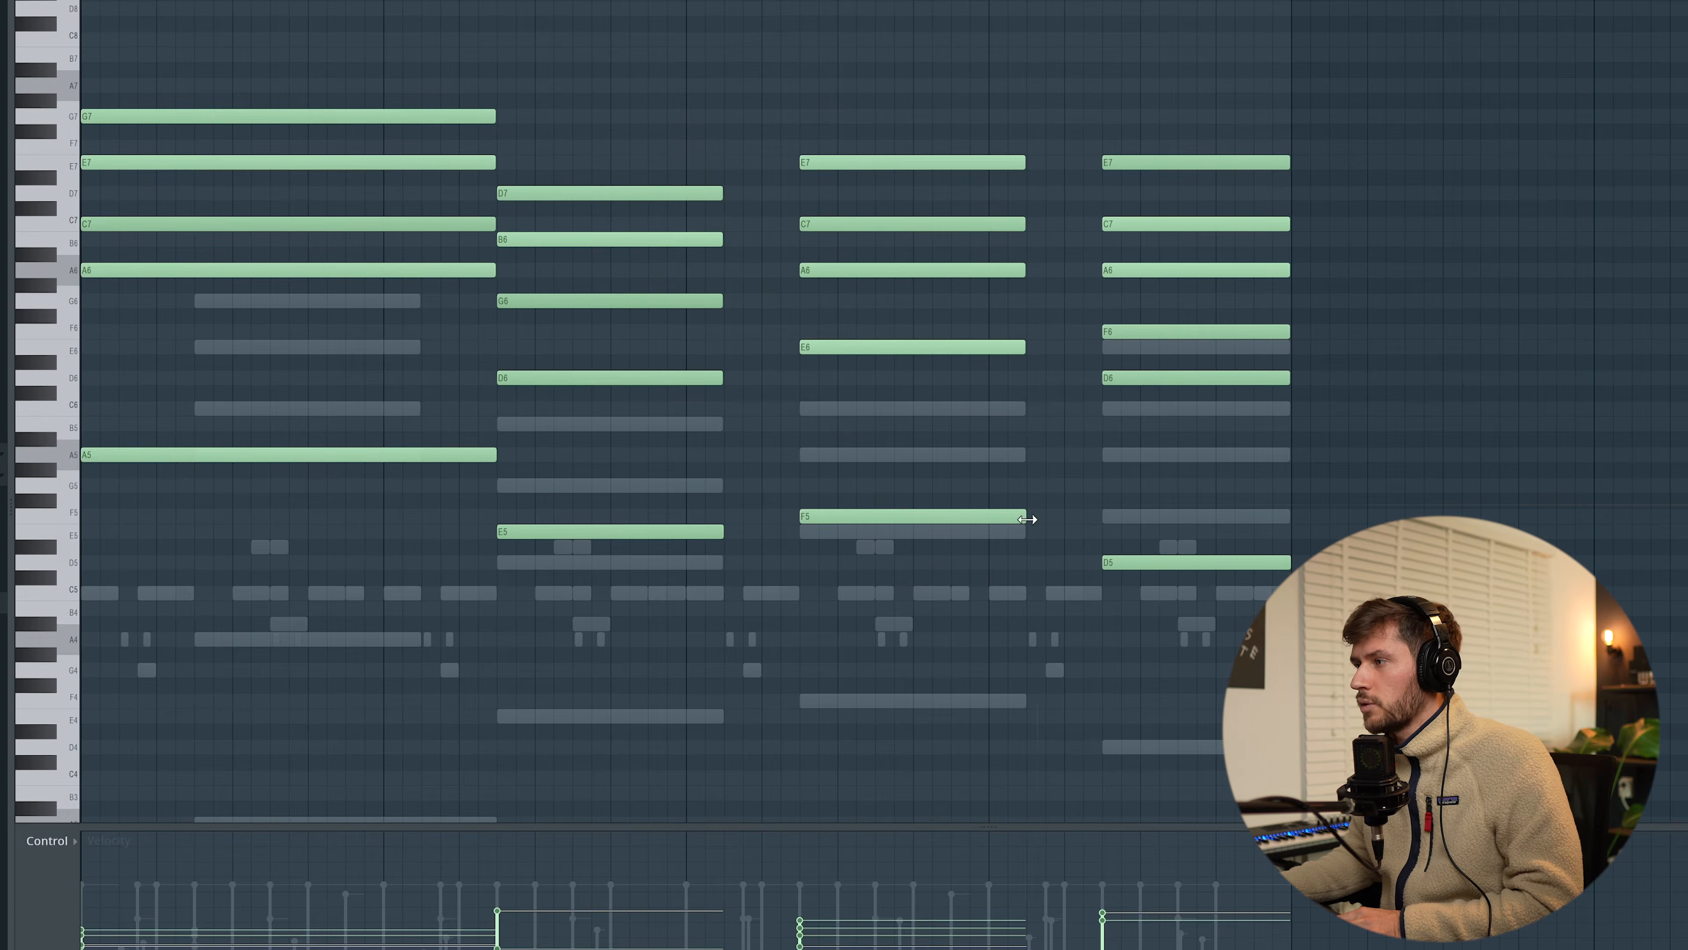
left_click_drag(573, 95, 1025, 649, "ctrl")
left_click_drag(1024, 516, 1096, 513)
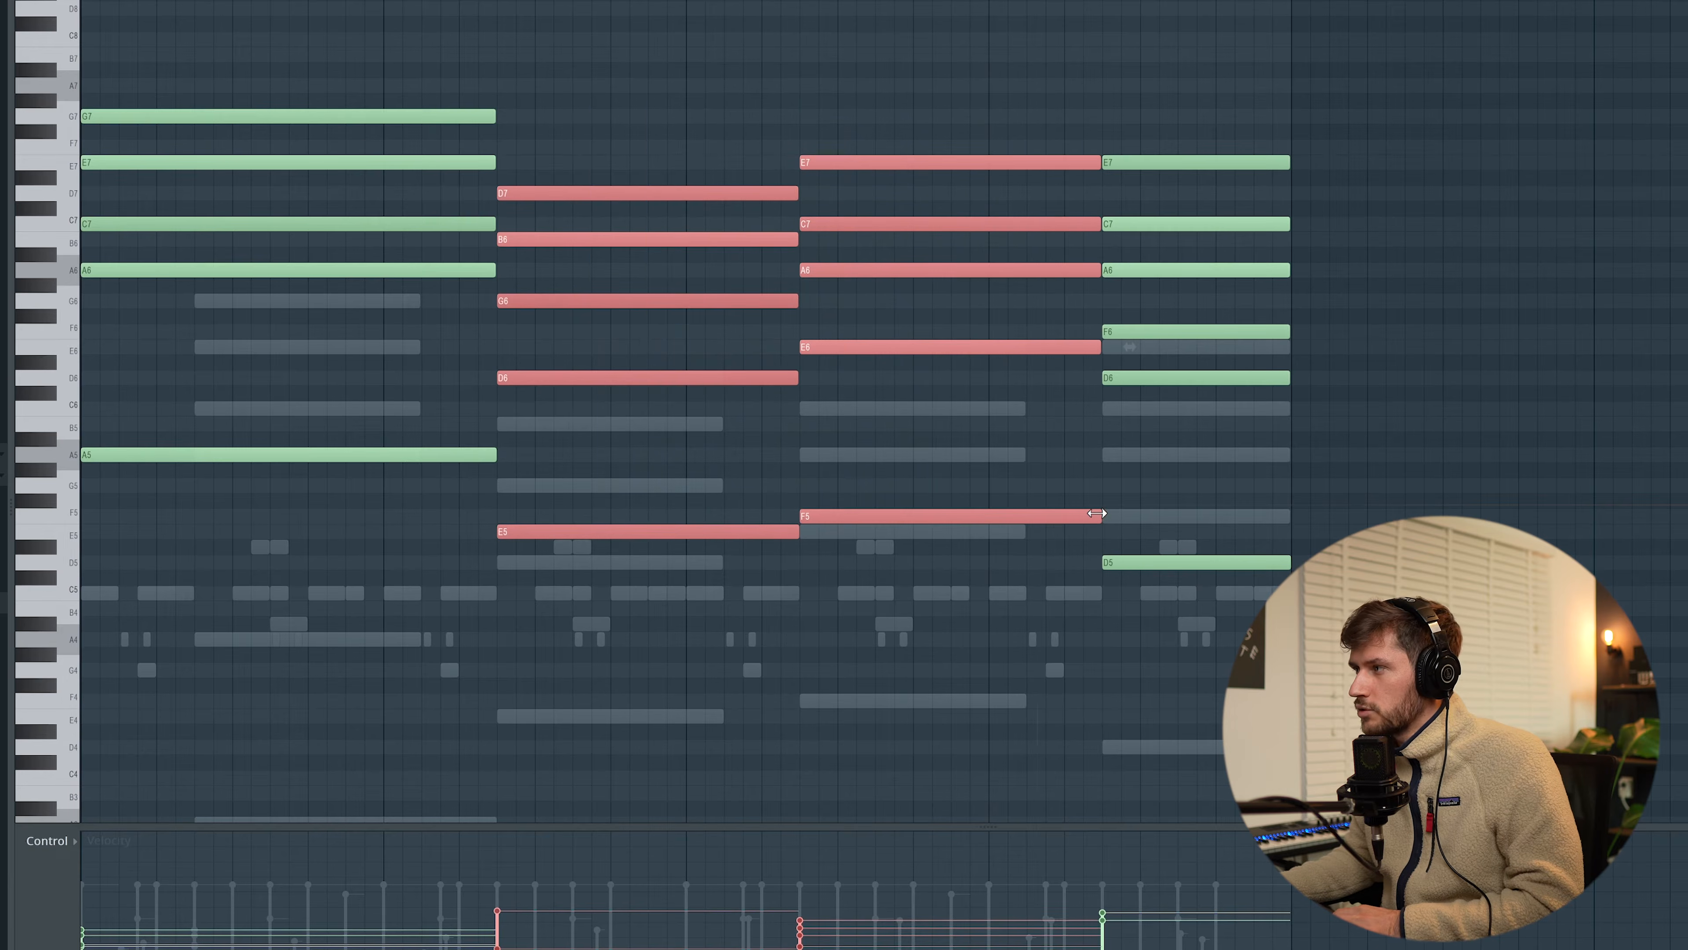
Lower all the string chords by one octave and play back the pattern.
key("space")
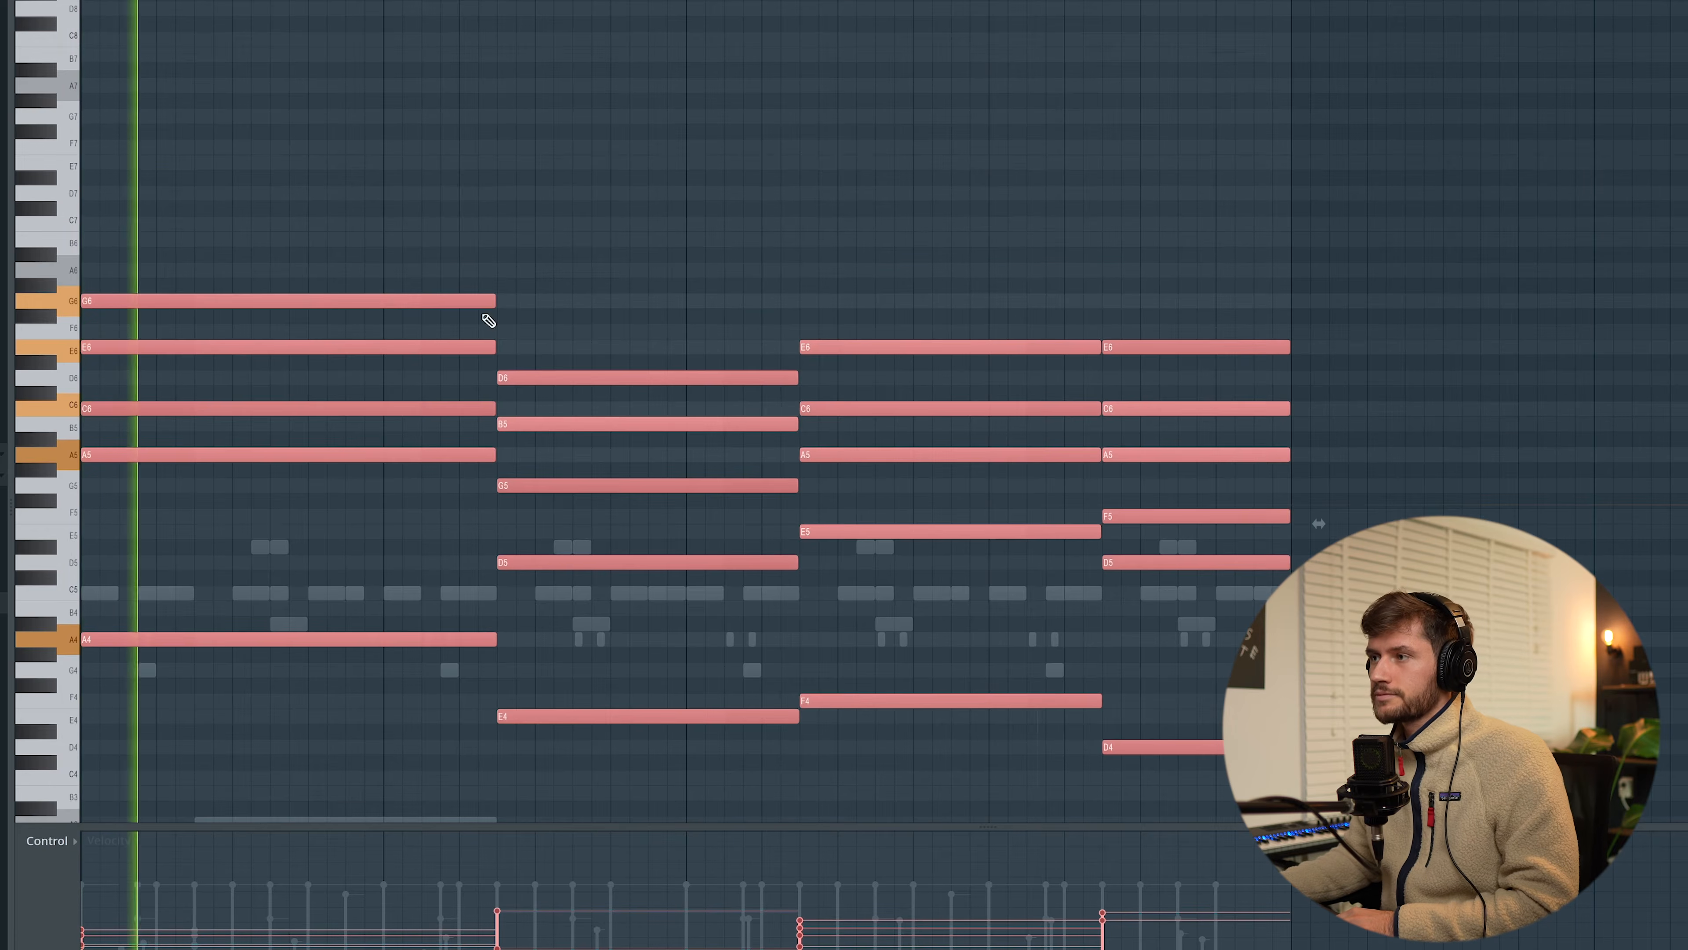
scroll(532, 226, "down", 1)
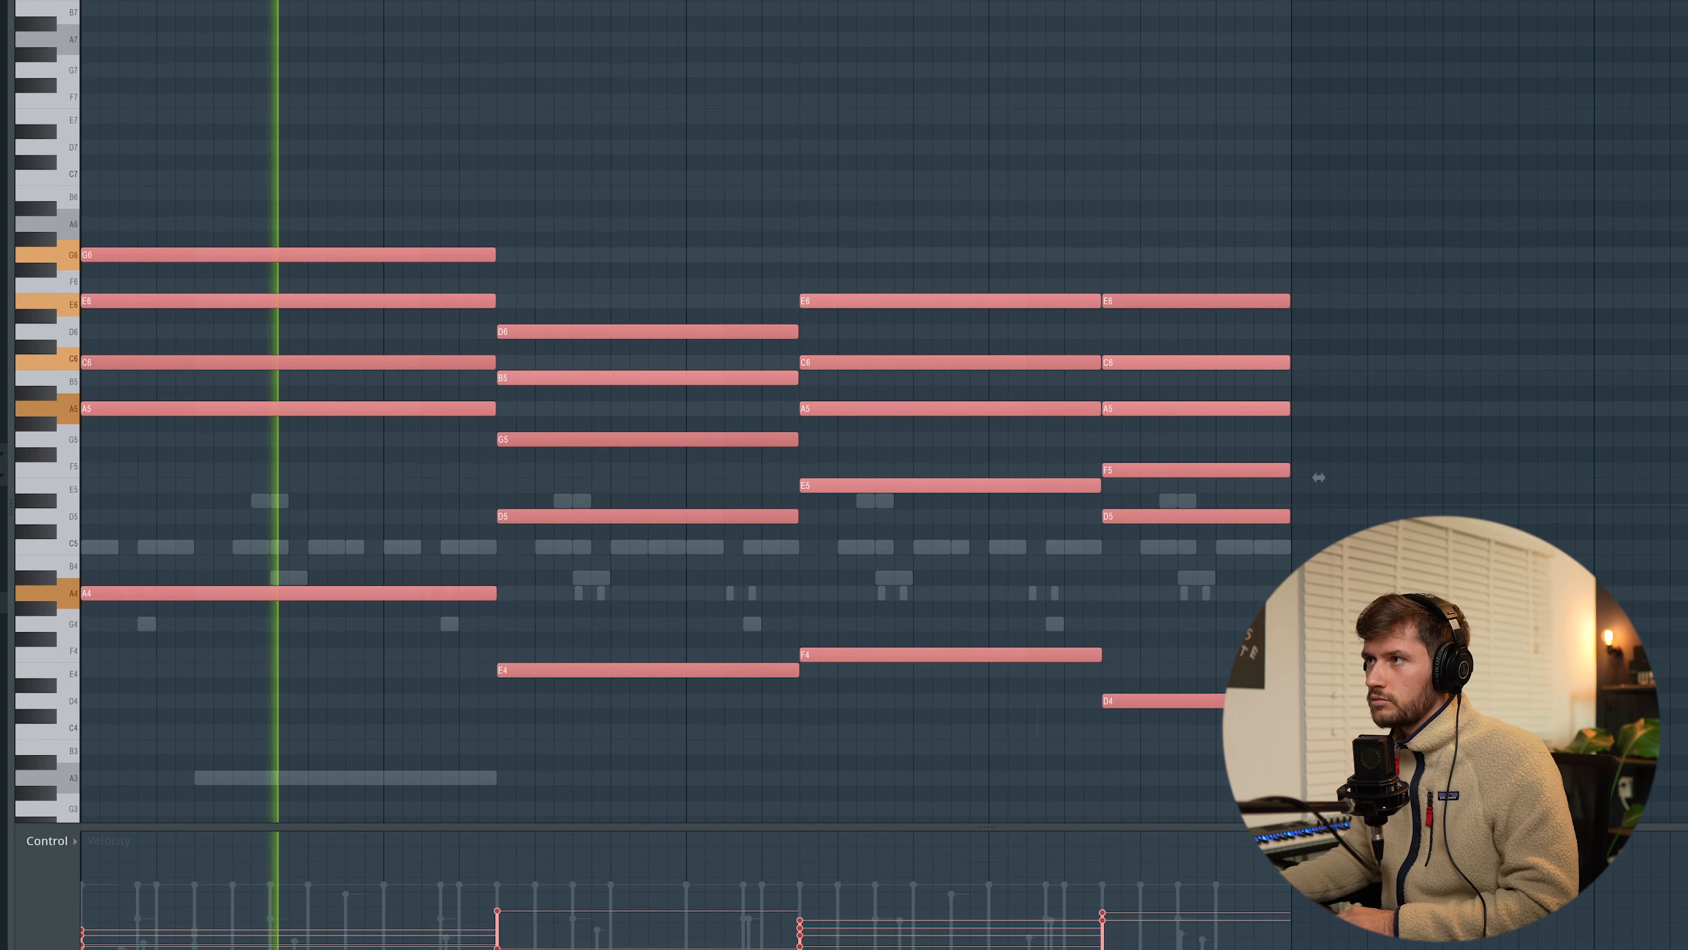
Rename the Kontakt channel to Strings and lower its channel volume during playback.
key("F6")
right_click(464, 480)
left_click(543, 499)
type("Stri")
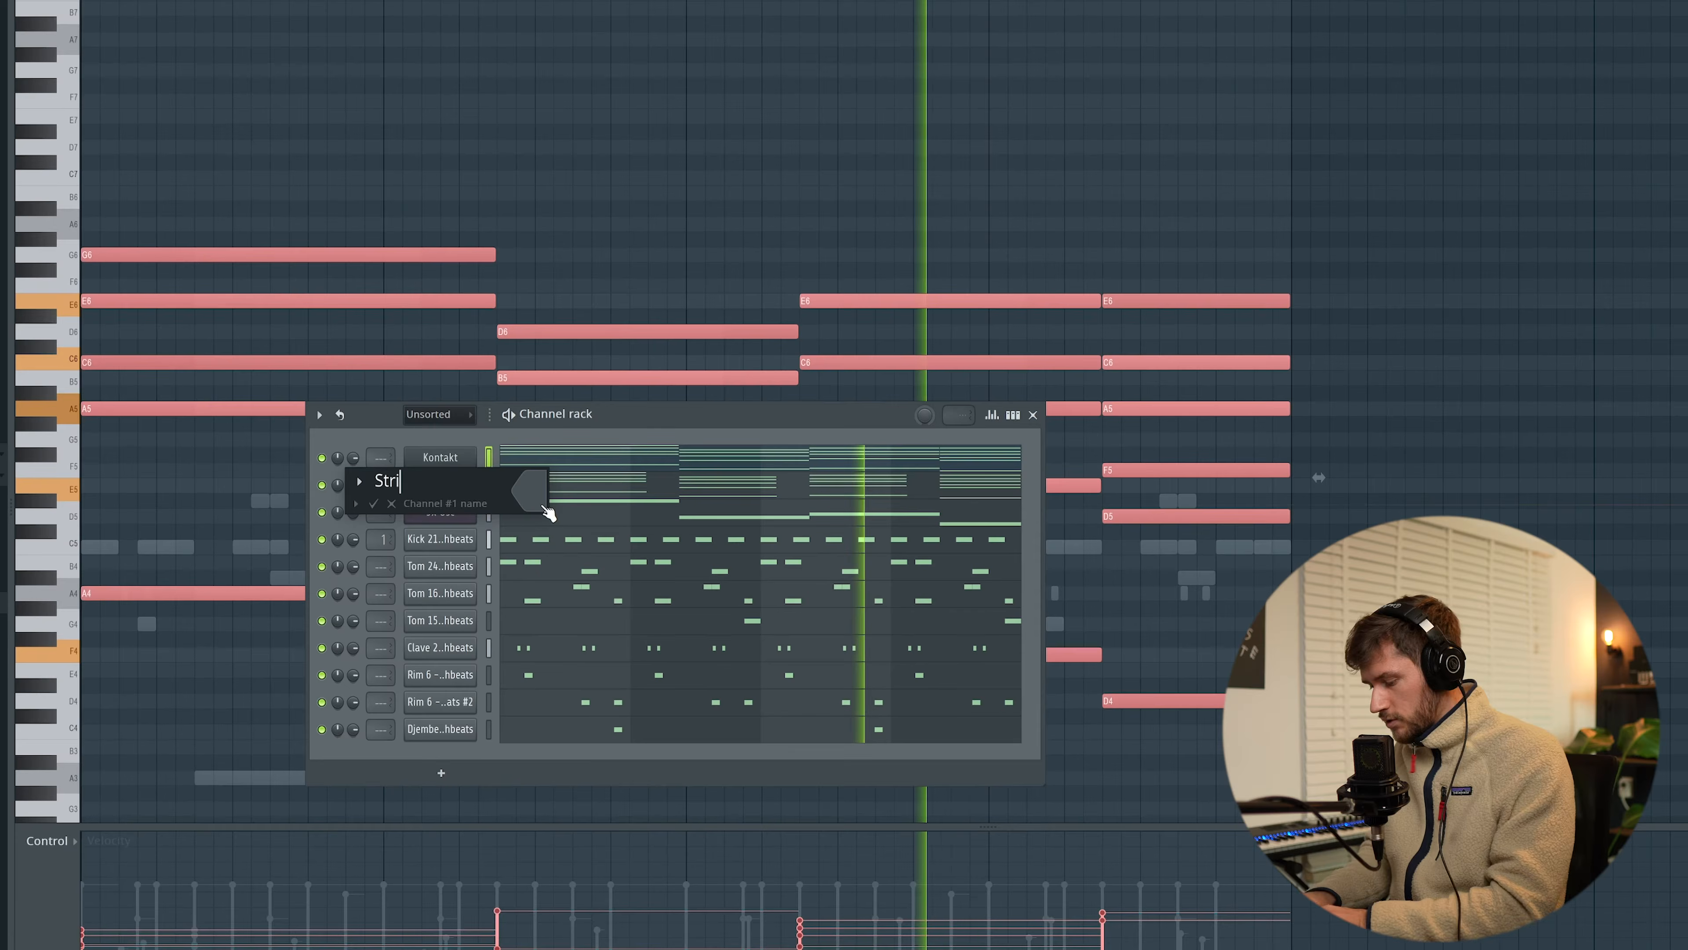
type("ngs")
key("Return")
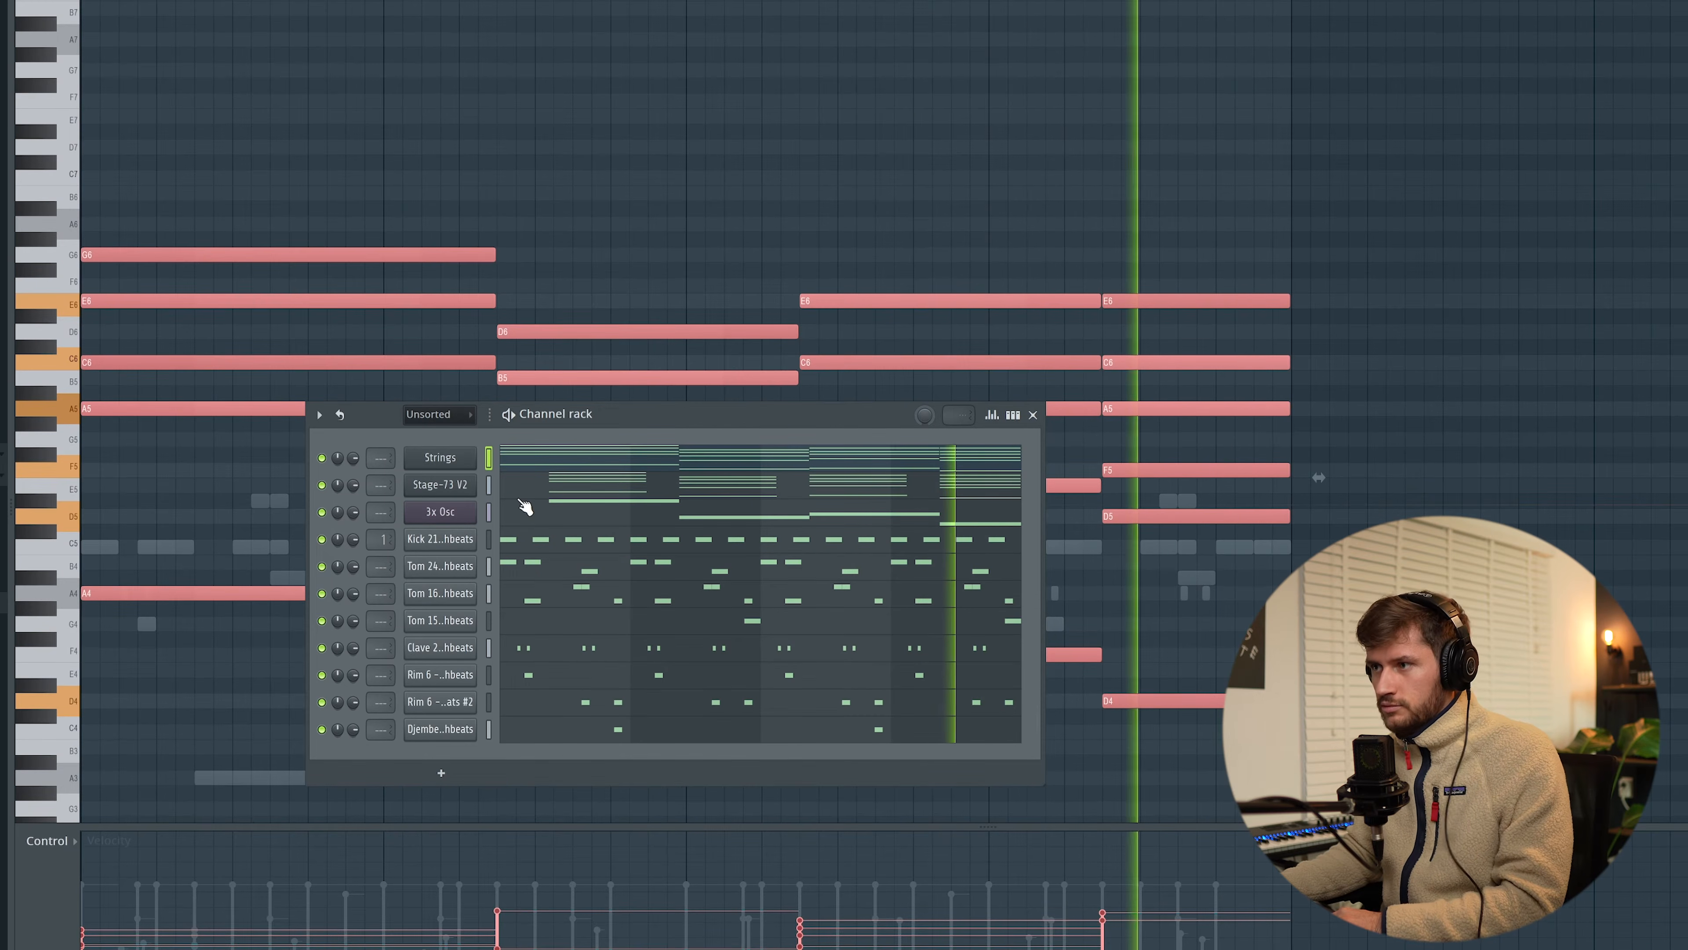
left_click_drag(357, 457, 357, 502)
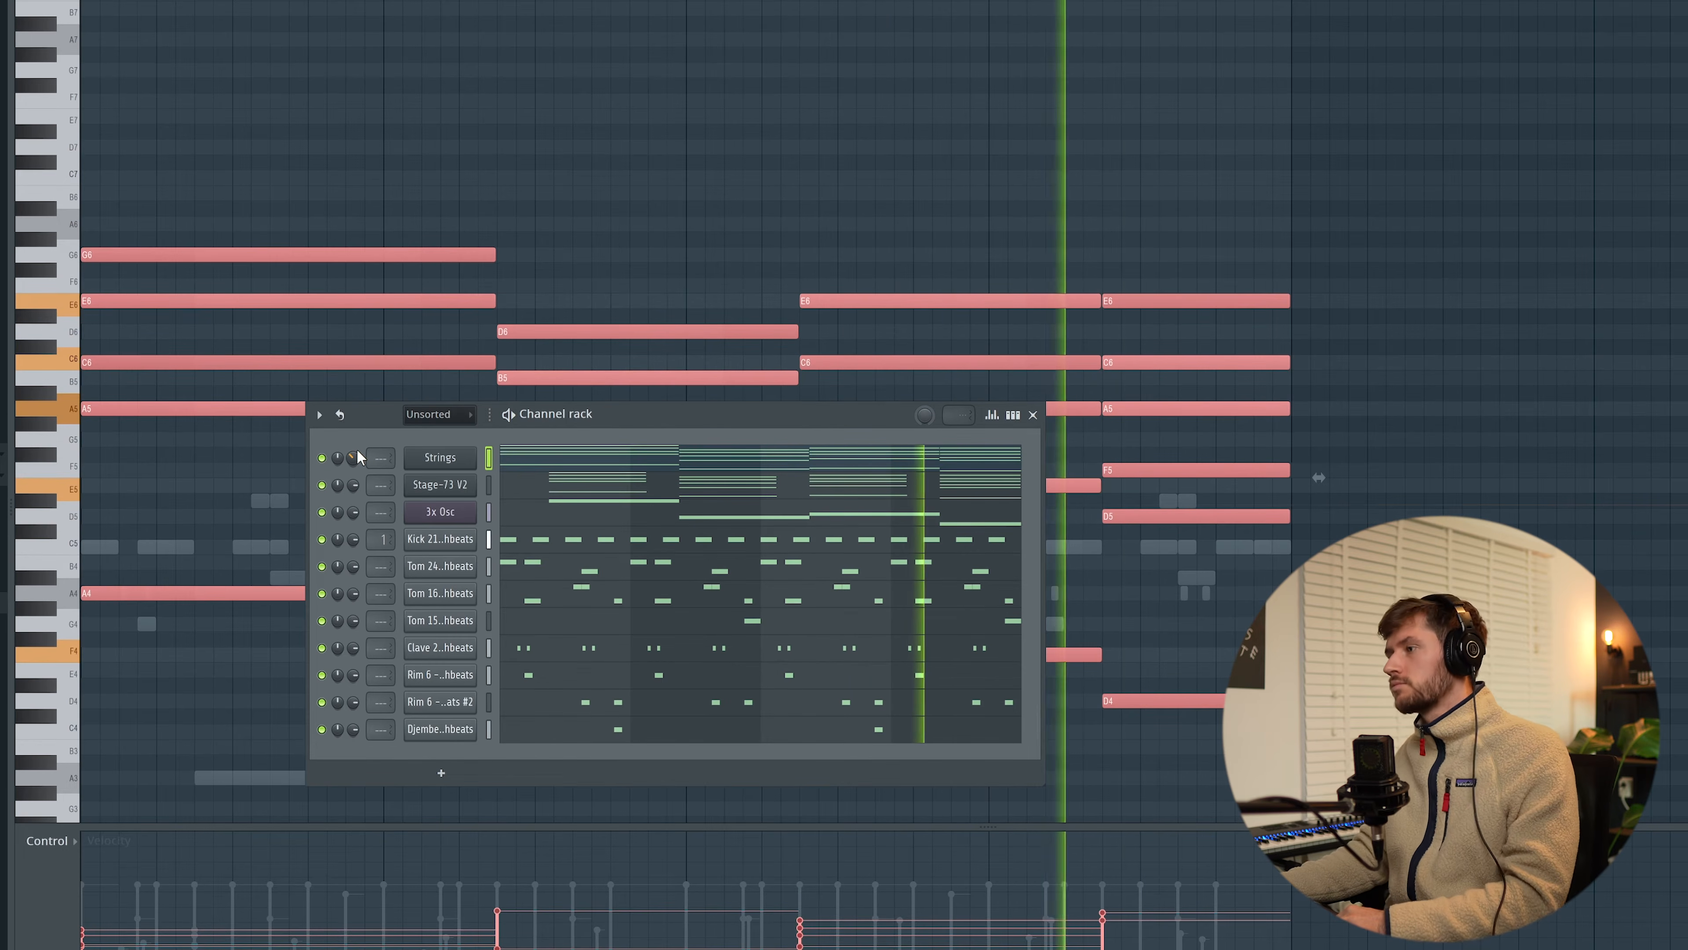
key("space")
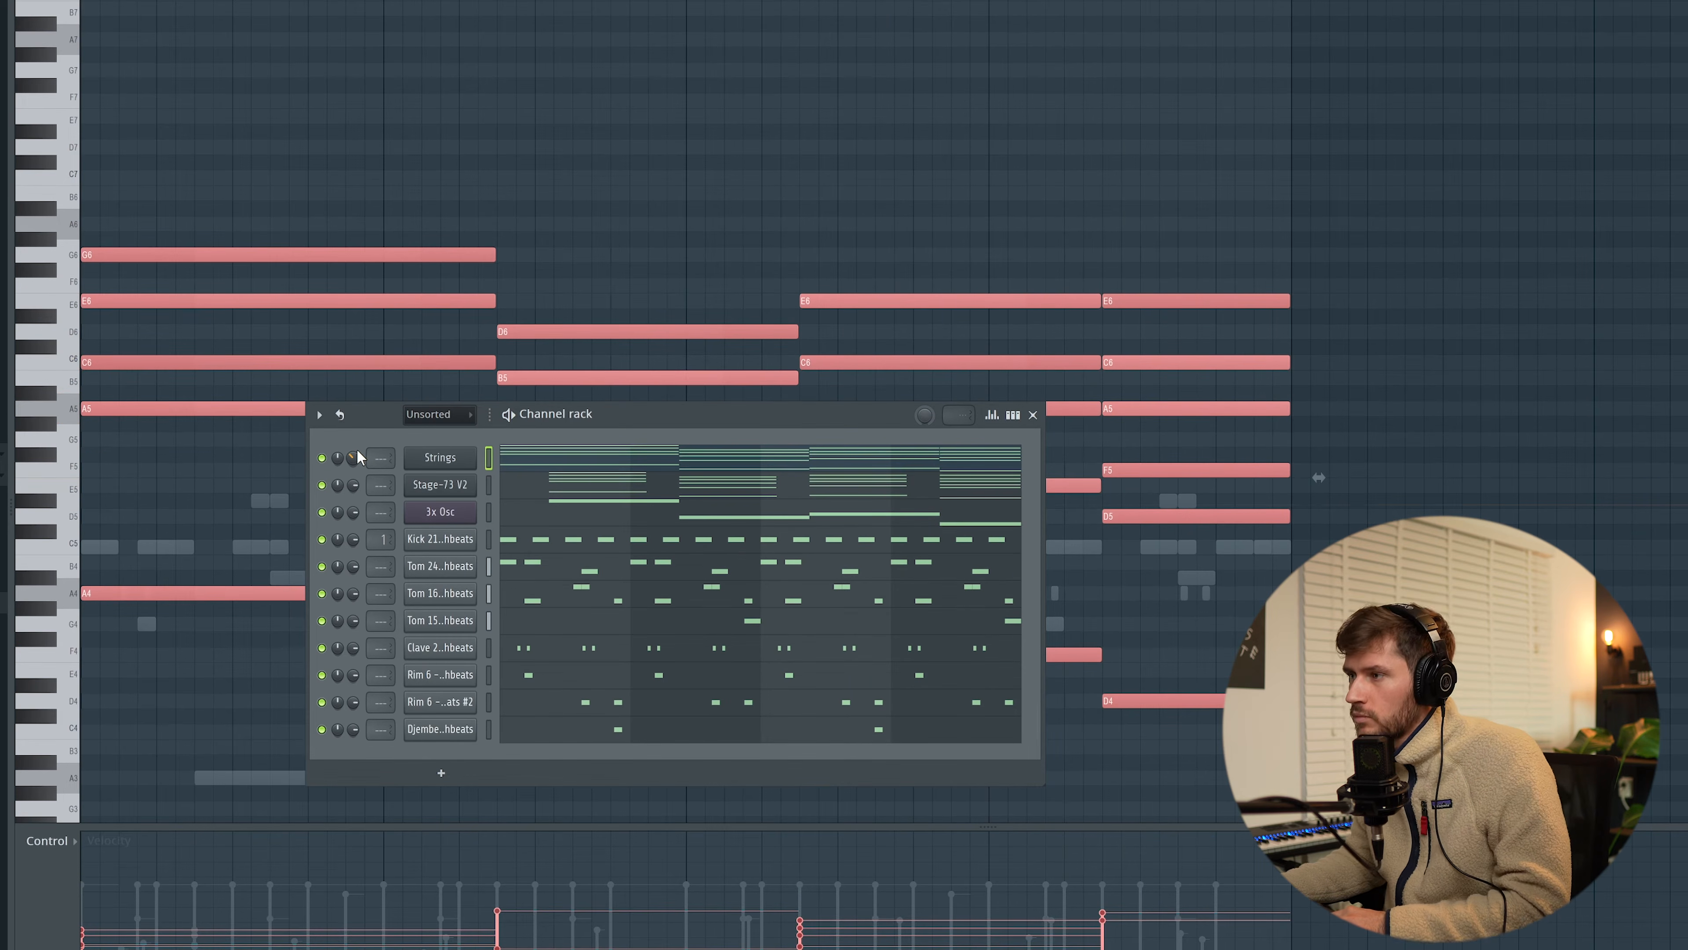
Rename the Stage-73 V2 channel to Keys and the 3x Osc channel to Bass, and add a Fruity DX10 channel.
right_click(456, 491)
left_click(520, 520)
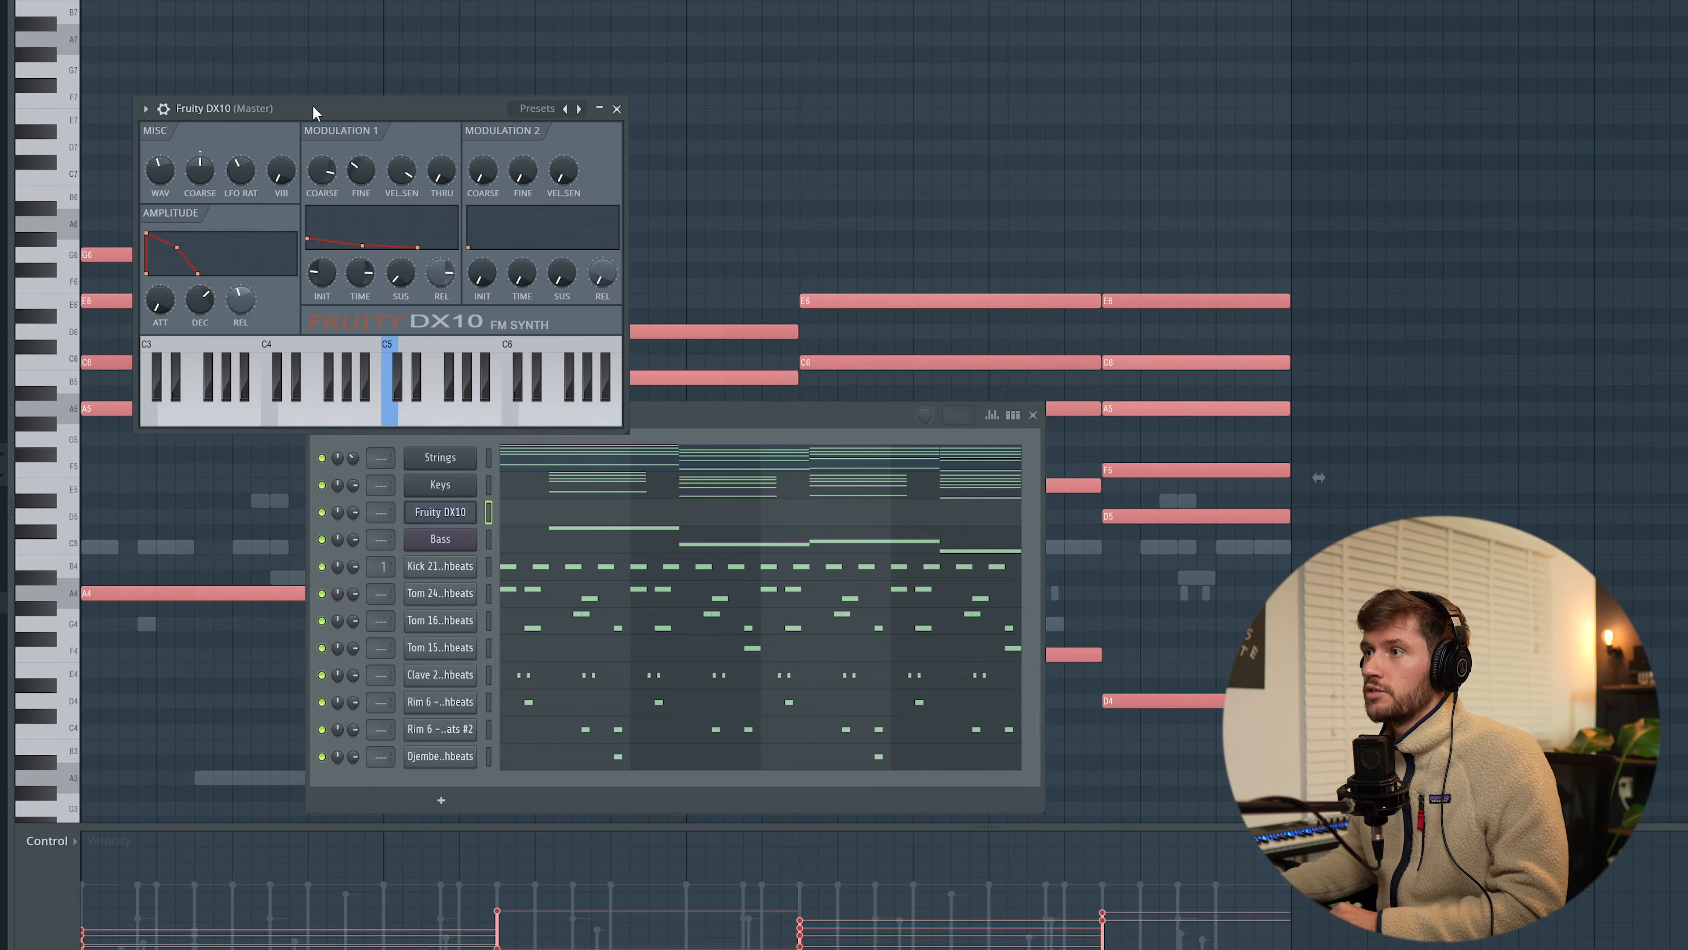
left_click_drag(318, 116, 545, 148)
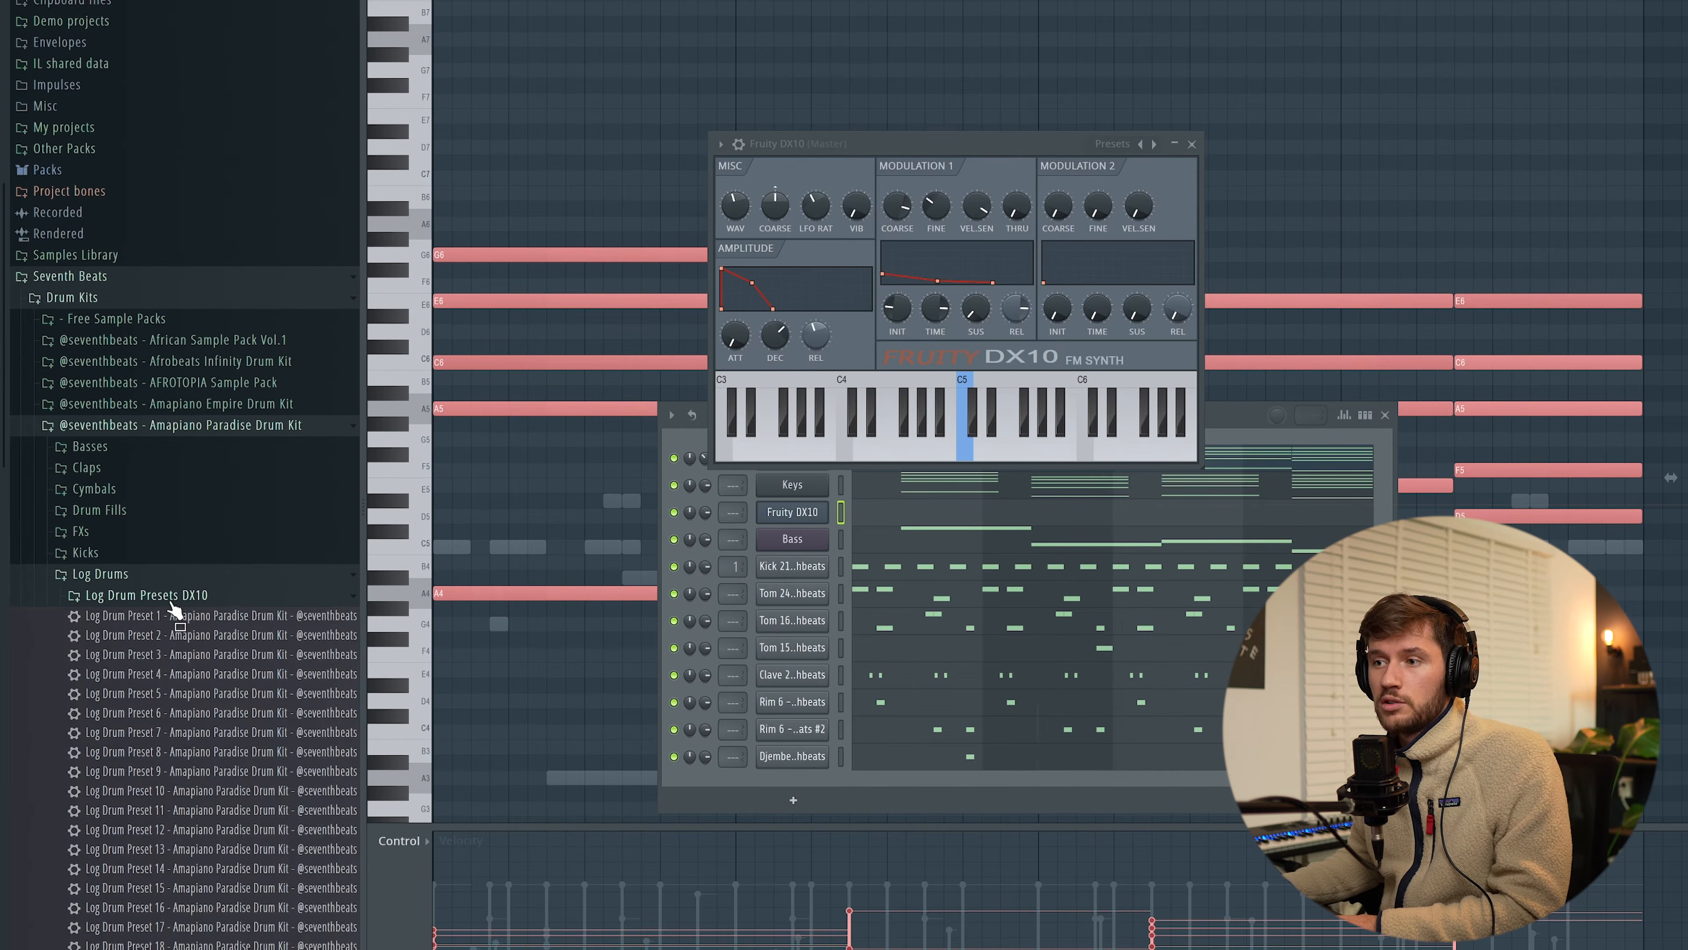
Load Log Drum Preset 15 from the Amapiano Paradise Drum Kit's Log Drum Presets DX10 folder into Fruity DX10, and close the plugin window.
left_click(170, 598)
left_click(176, 617)
scroll(199, 831, "down", 4)
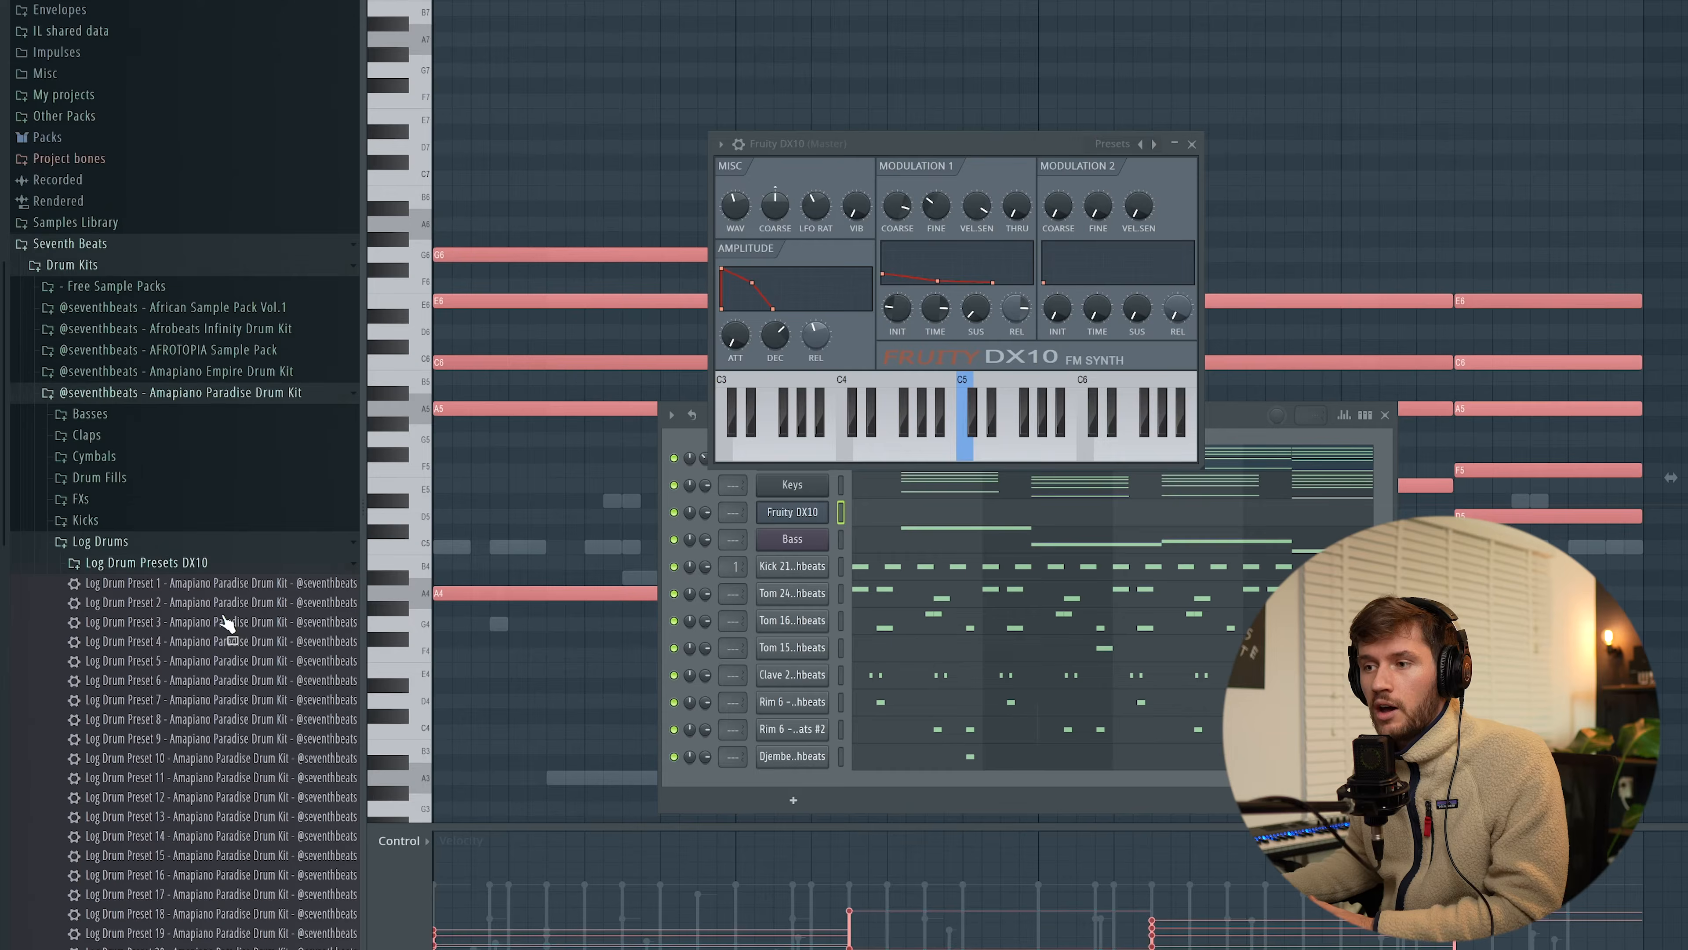
scroll(265, 792, "down", 4)
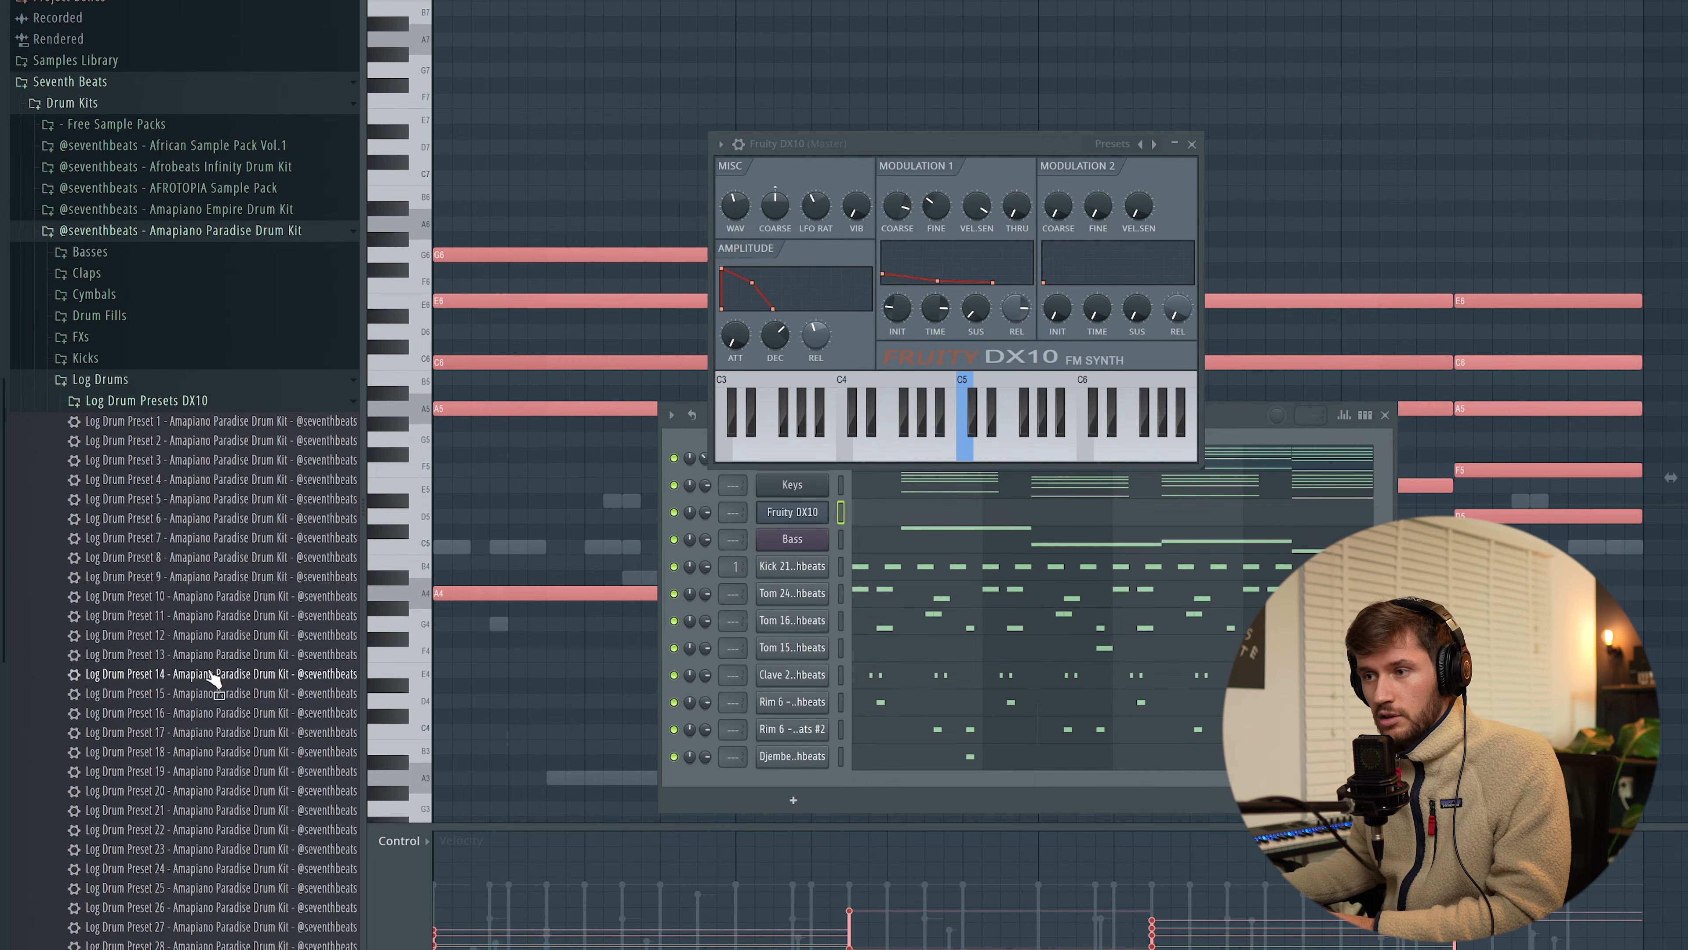
left_click_drag(190, 699, 848, 365)
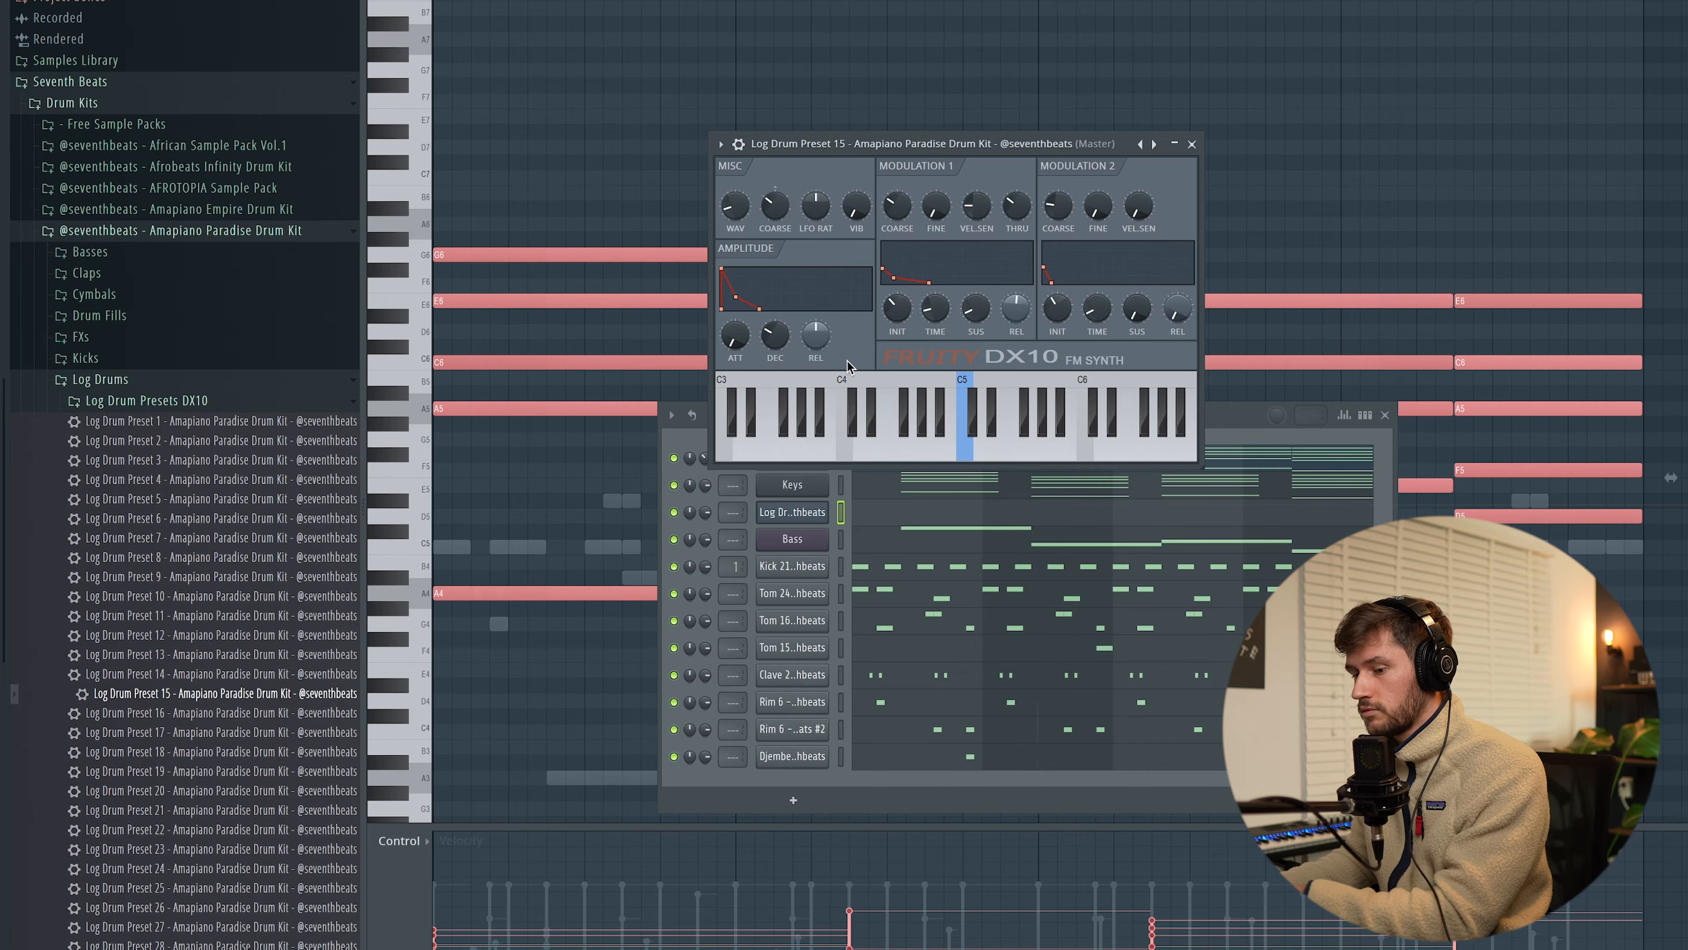
left_click(1191, 144)
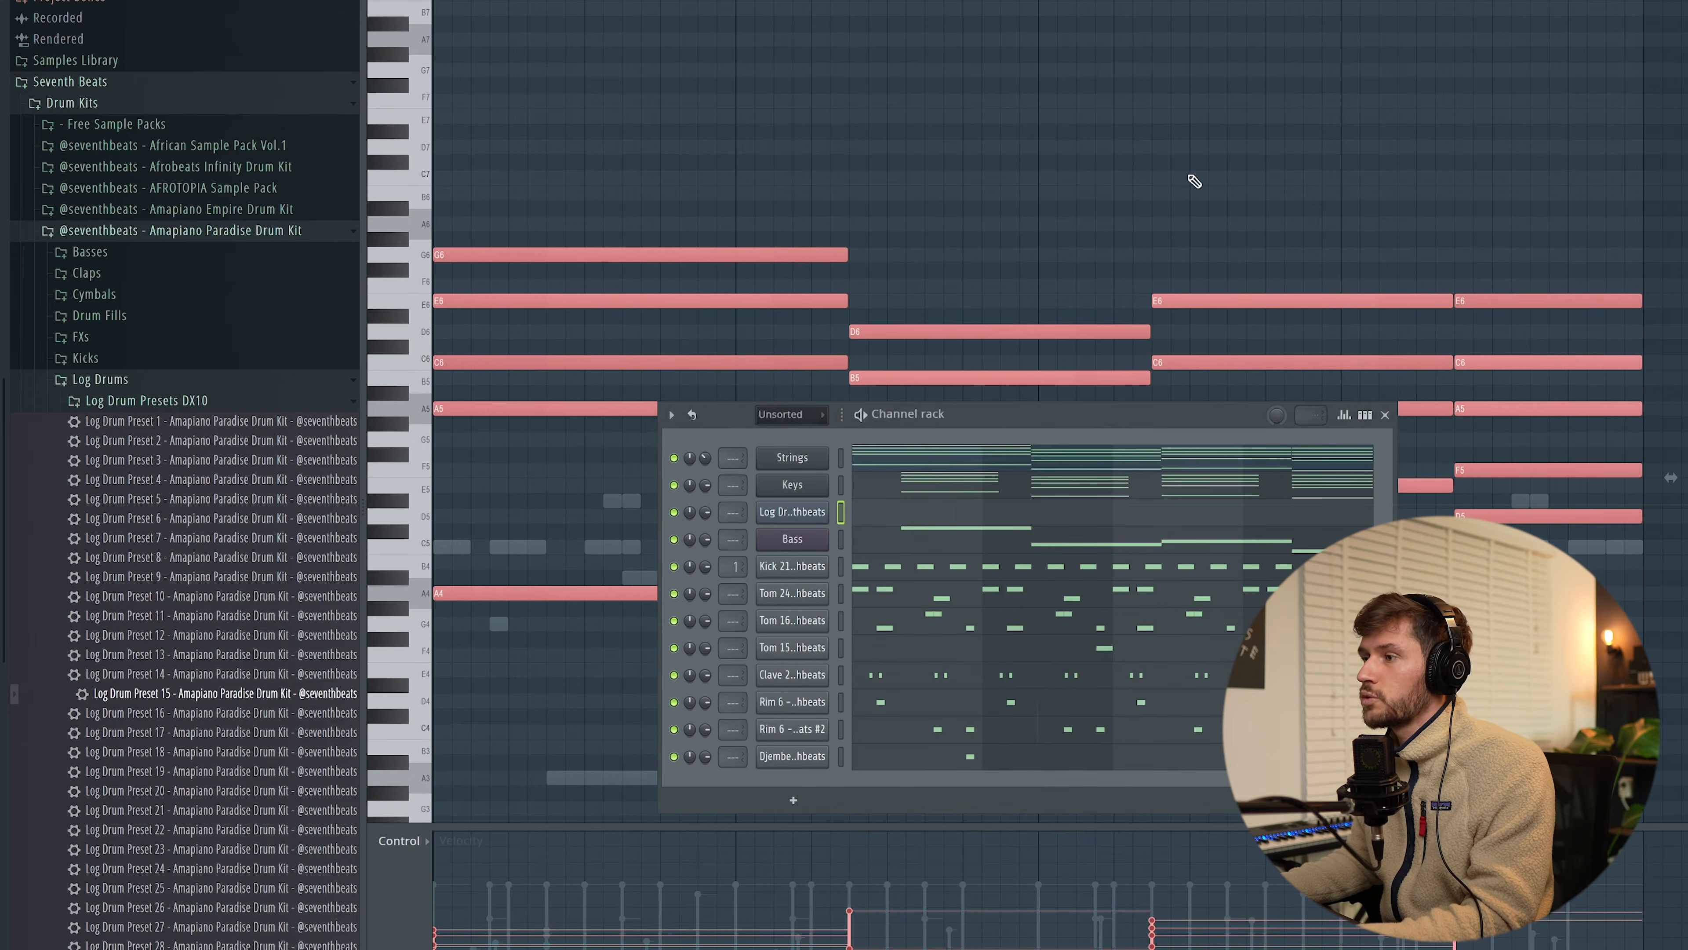
Place an eighth-note A3 log drum note on the seventh sixteenth of bar 1 and raise its velocity to the maximum.
left_click(927, 518)
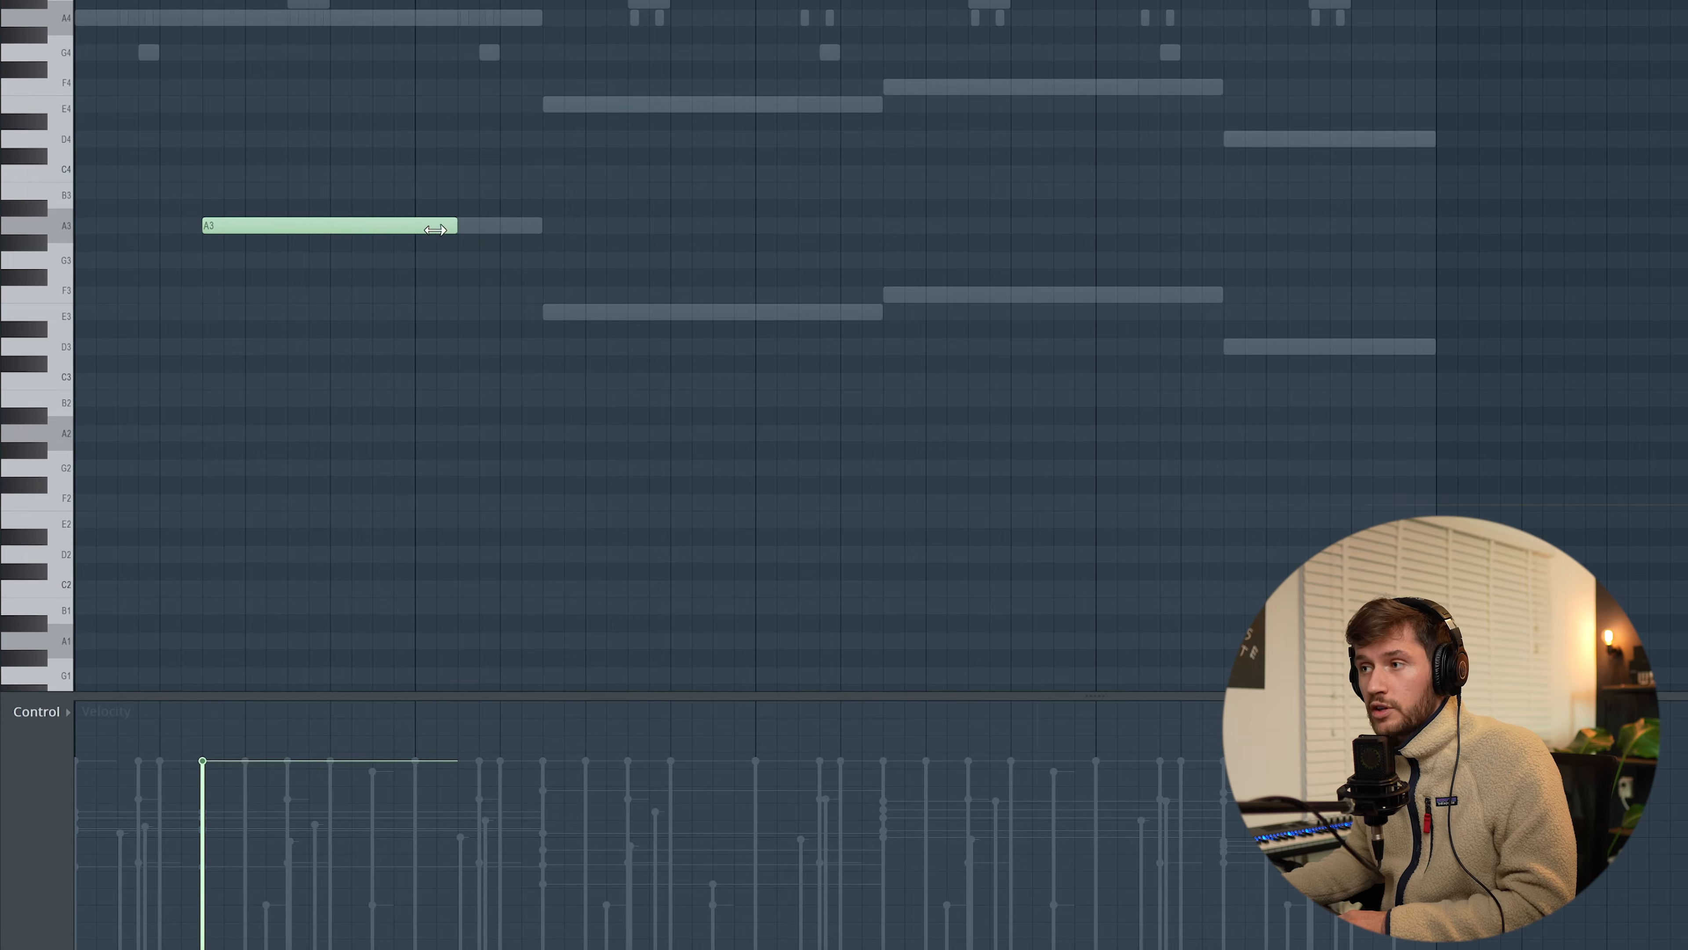
left_click_drag(436, 229, 228, 239)
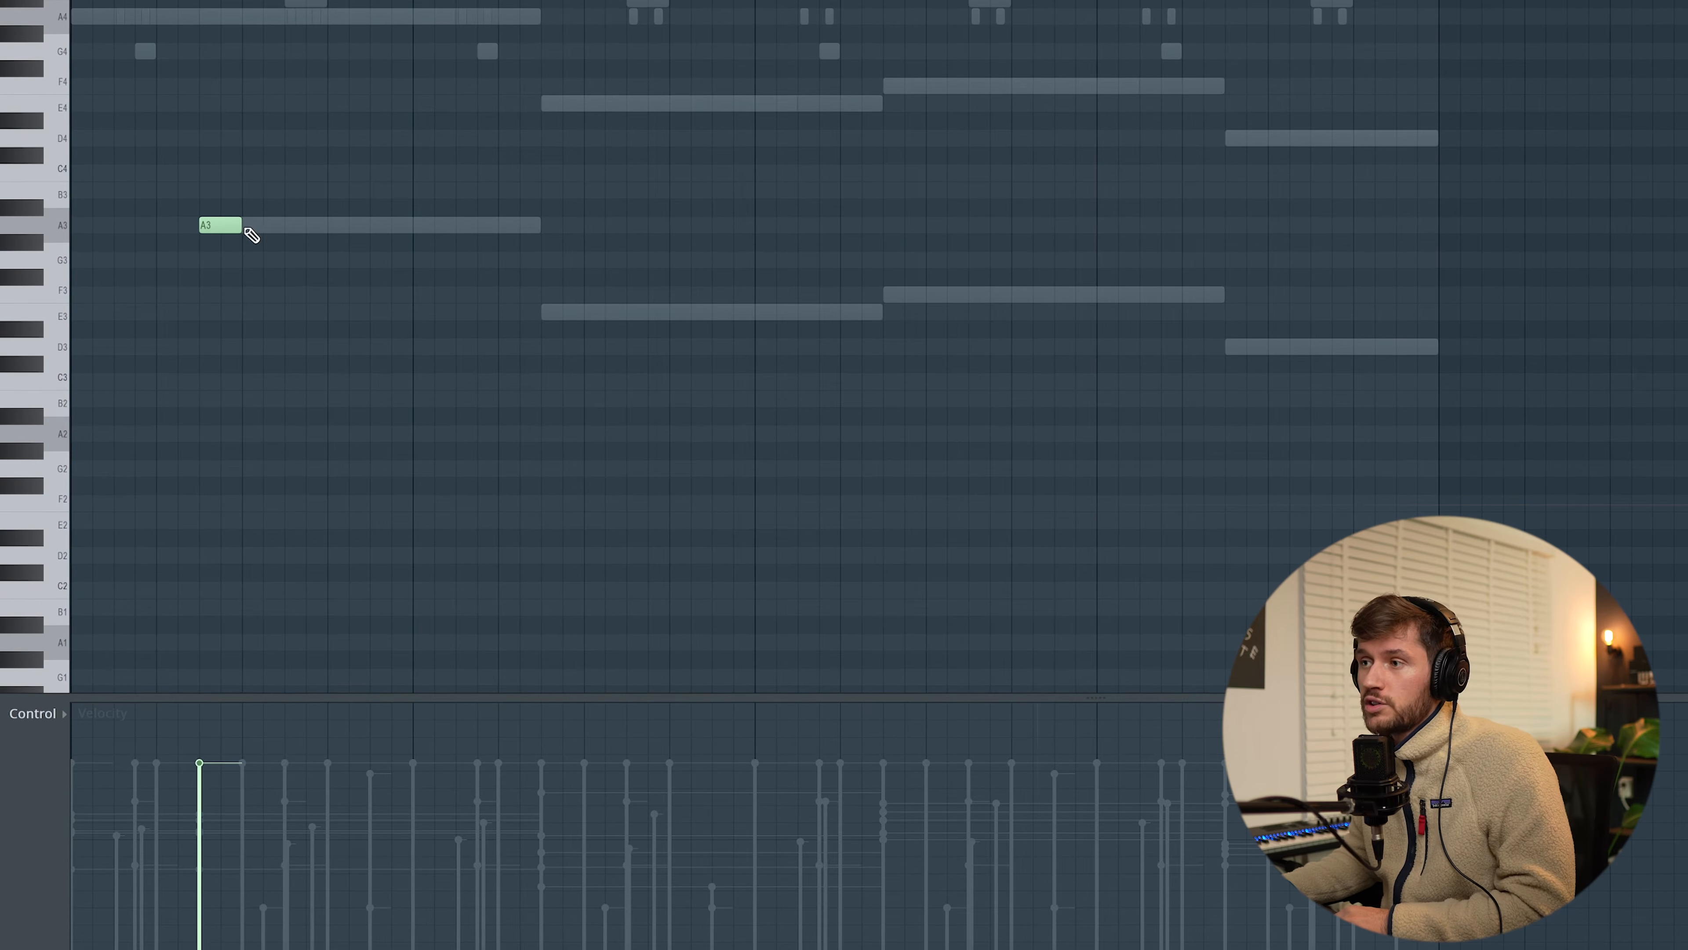
key("space")
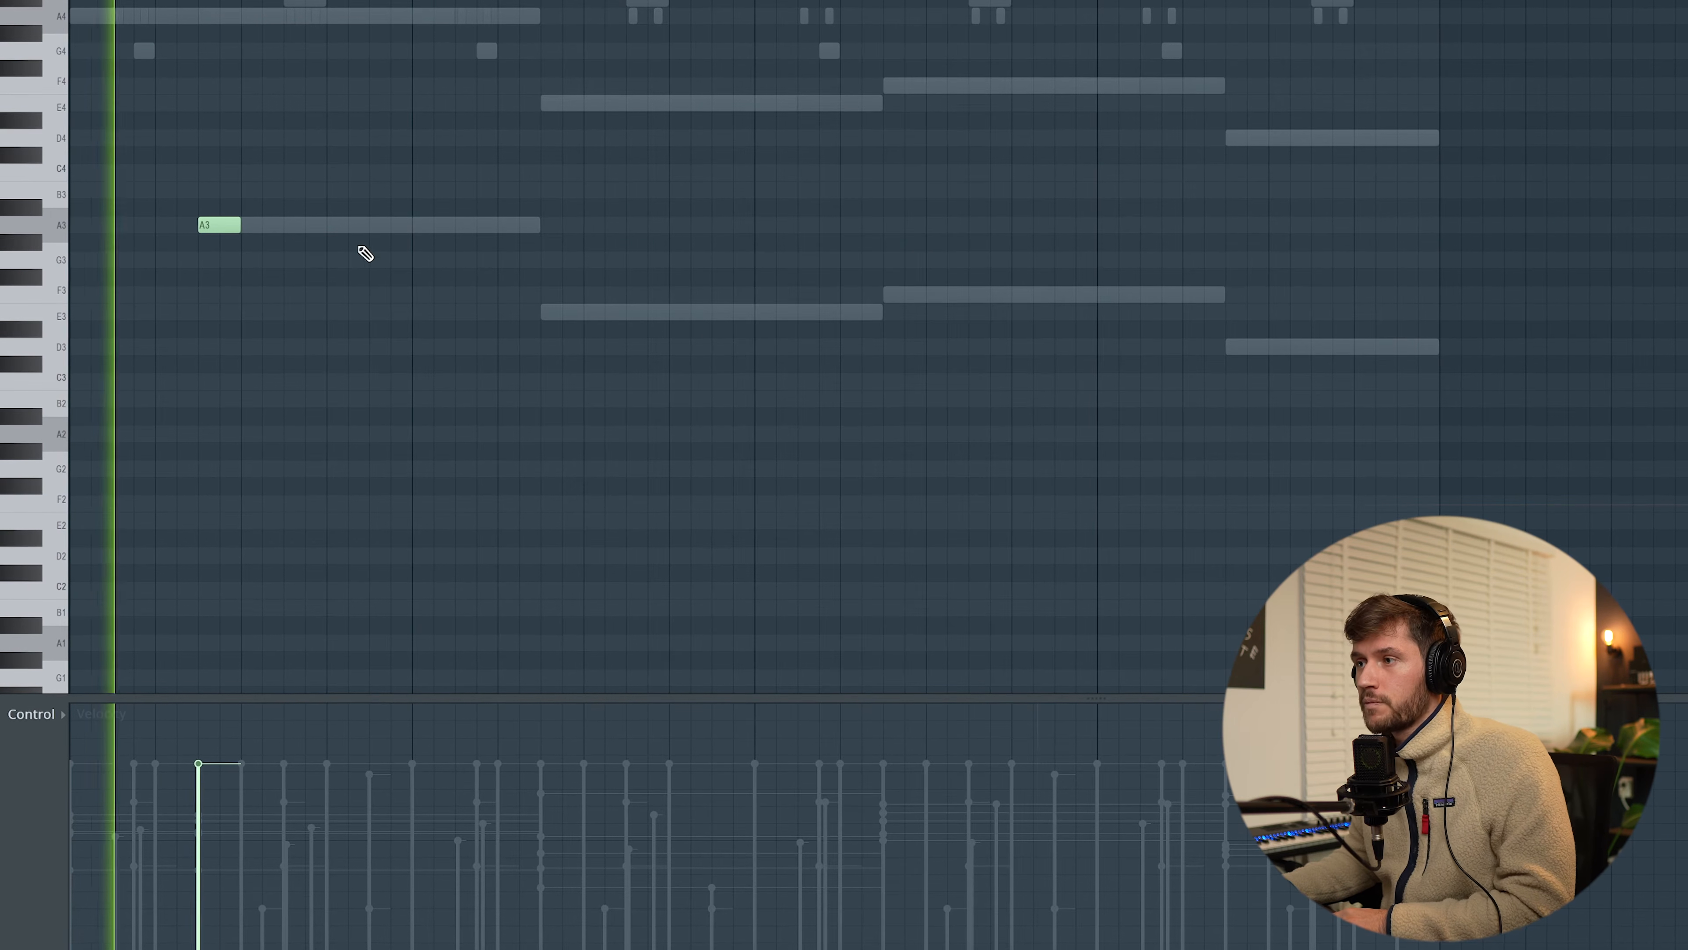
key("space")
mouse_move(192, 699)
left_mouse_down()
mouse_move(189, 651)
mouse_move(213, 693)
left_mouse_up()
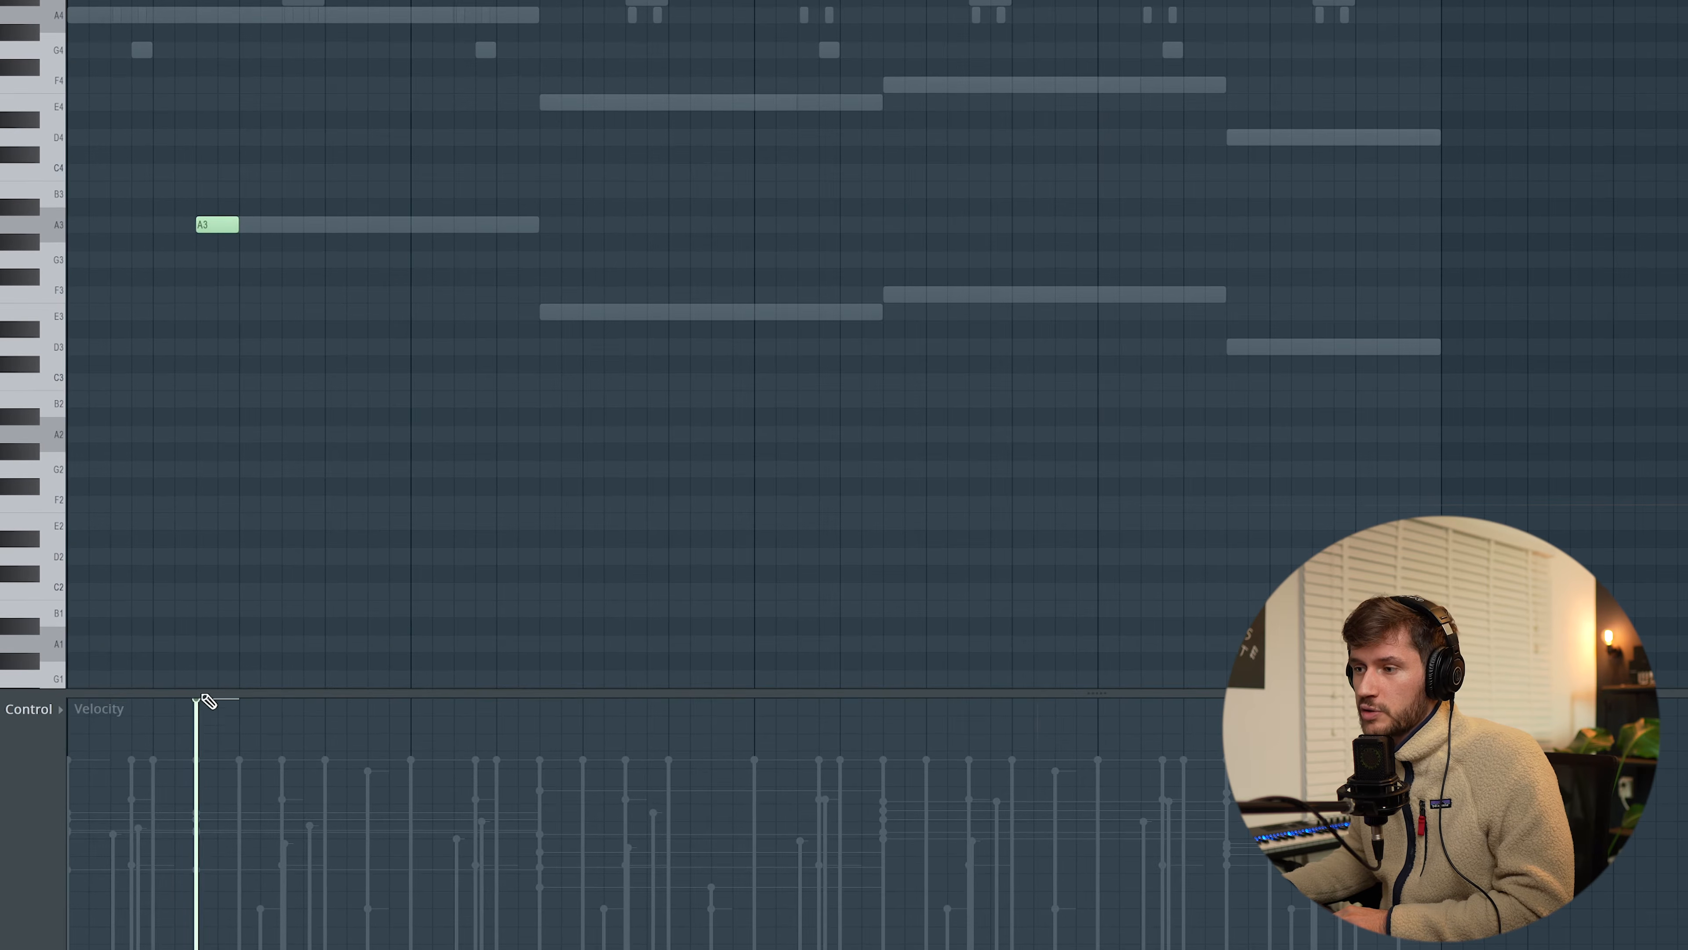
Add an A3 log drum note on the fifteenth sixteenth of bar 1 and E3 notes on the eleventh and fifteenth sixteenths of bar 2.
key("space")
left_click(332, 226)
left_click_drag(359, 226, 384, 225)
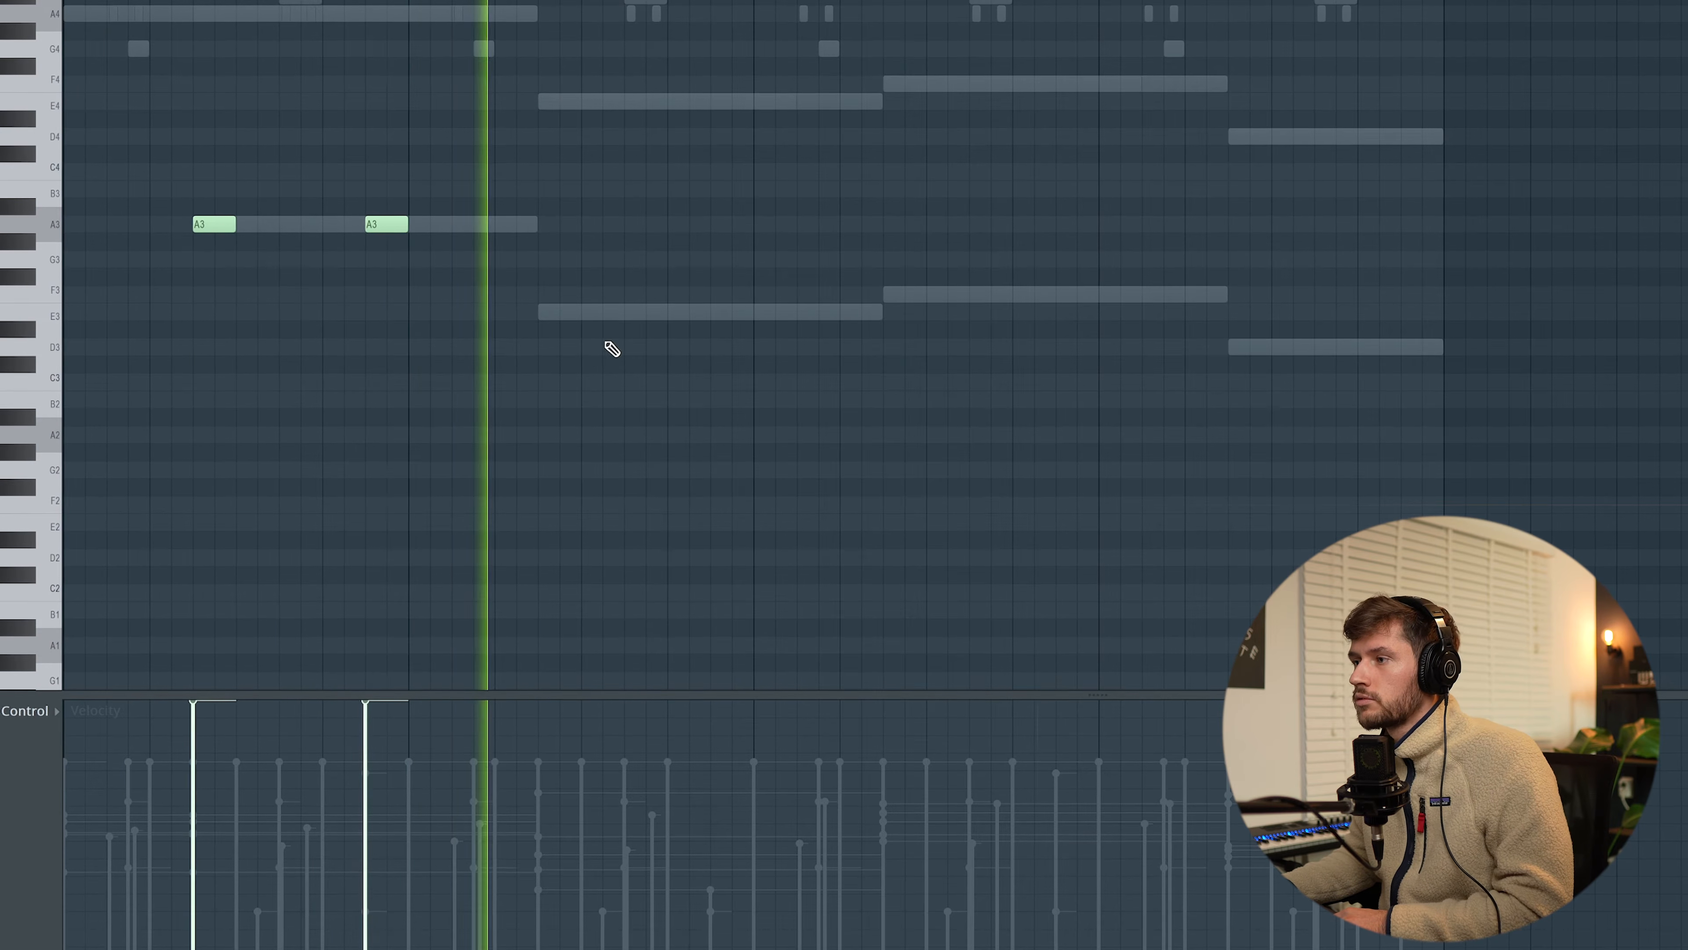
left_click(631, 313)
left_click(709, 314)
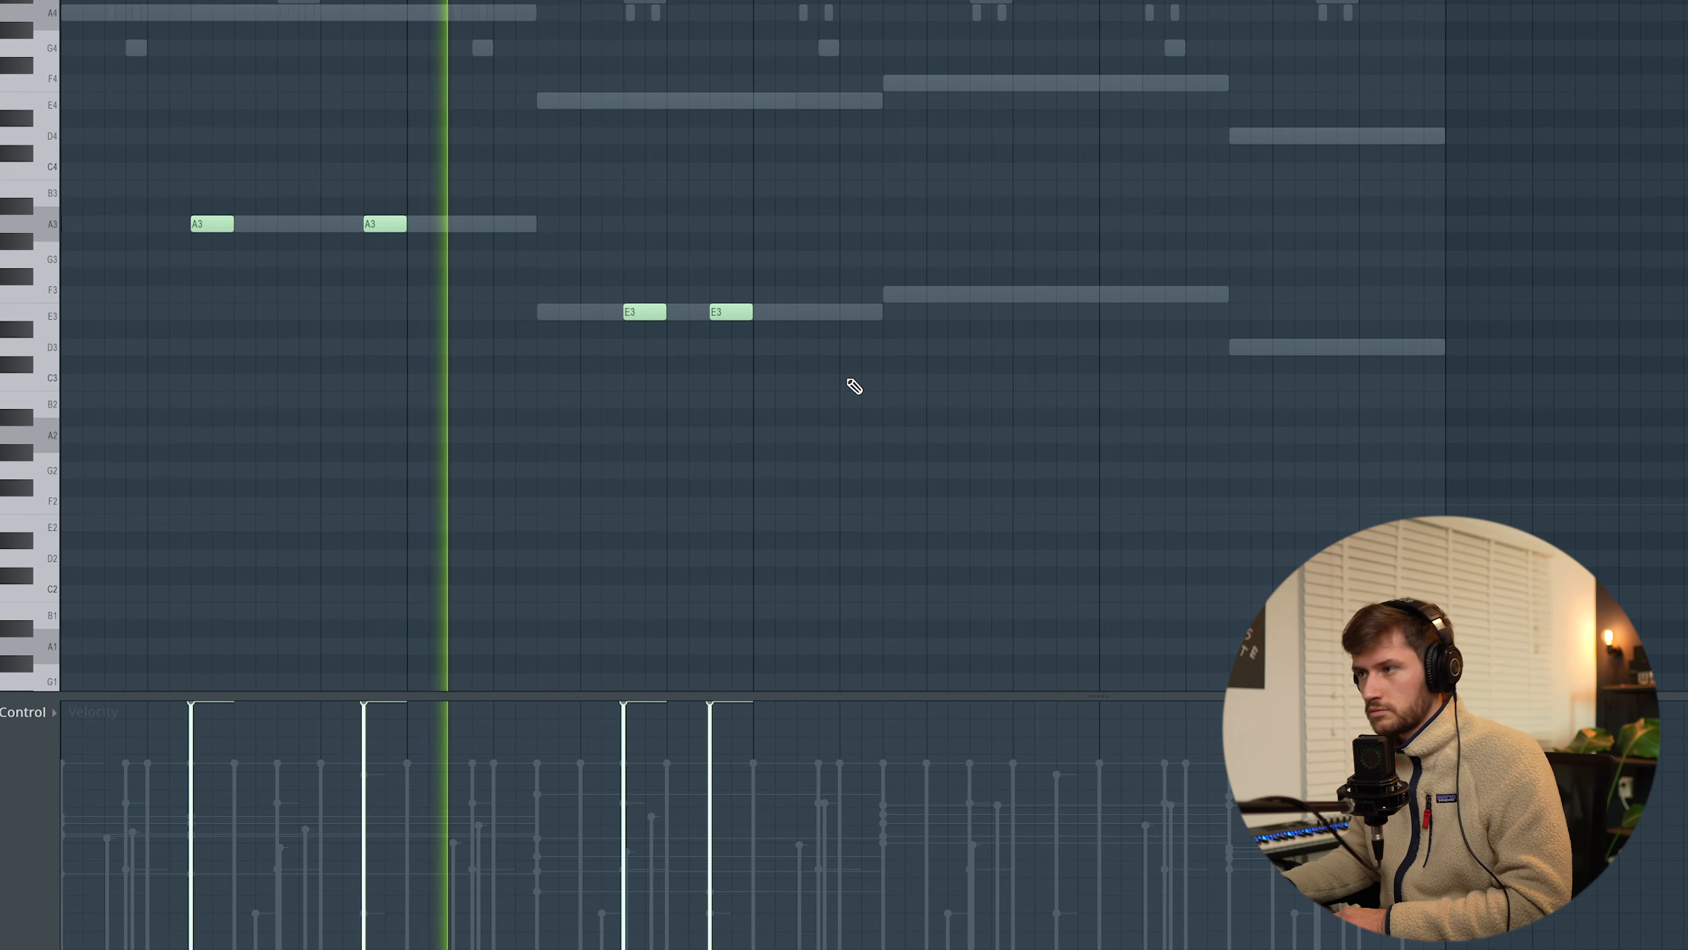
Add F3 log drum notes on the seventh and fifteenth sixteenths of bar 3 and listen to the pattern.
scroll(857, 375, "up", 3)
left_click(893, 399)
left_click(1060, 399)
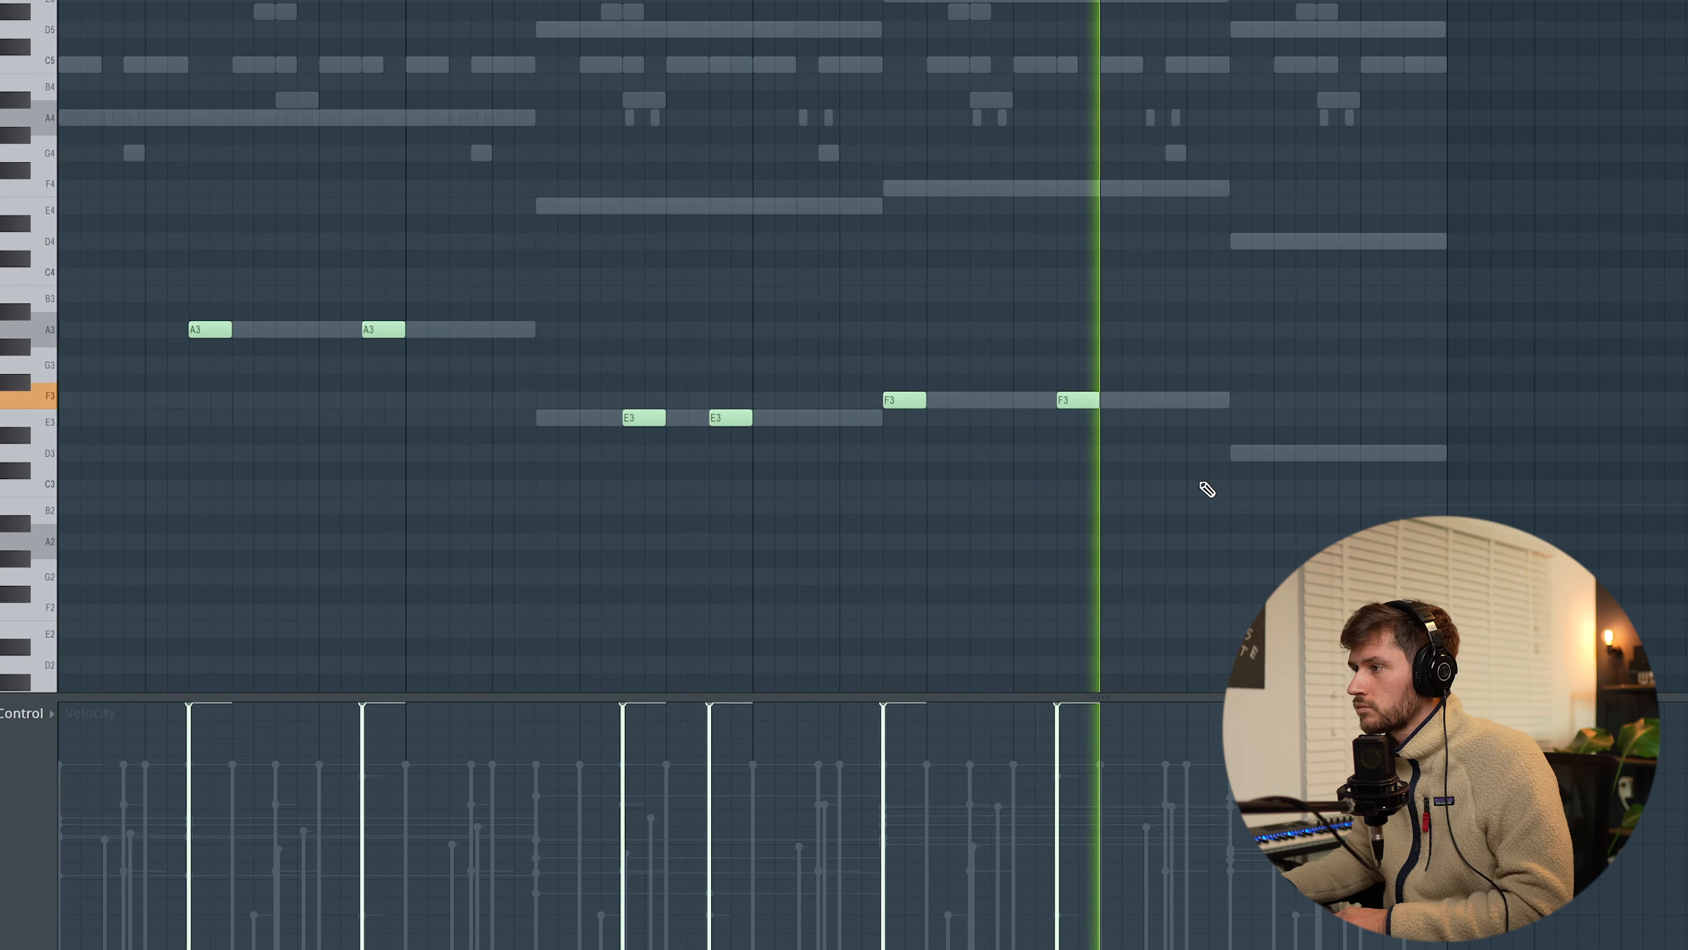
scroll(1318, 491, "down", 1)
key("space")
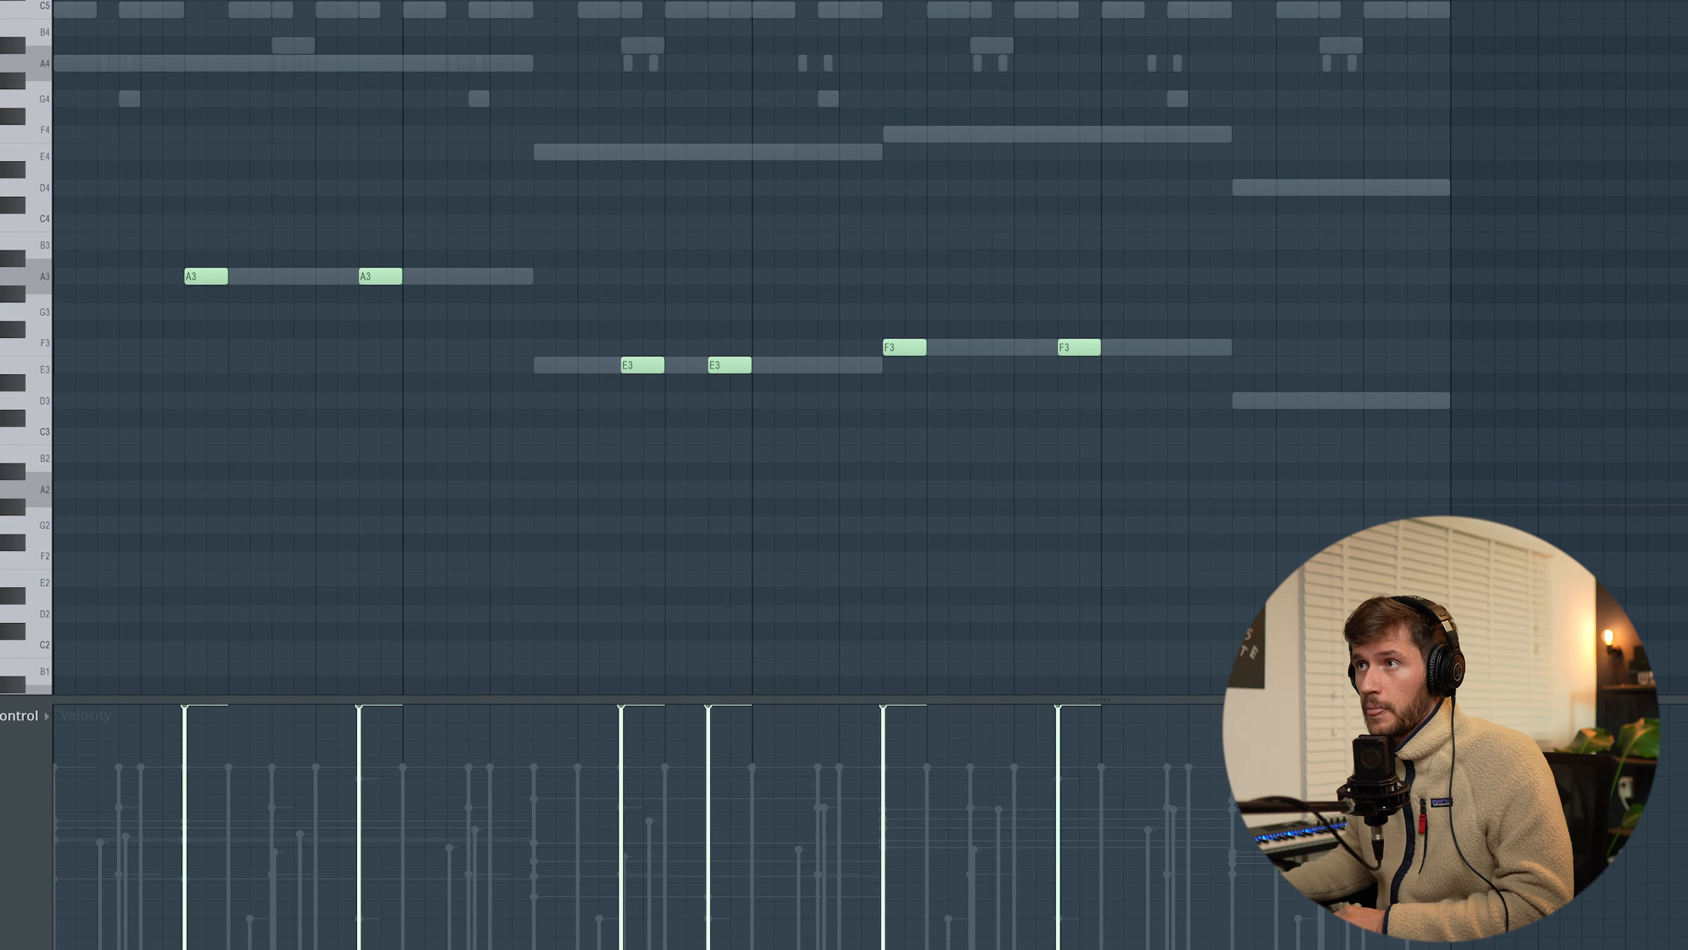
Place a roll of D3 log drum notes with rising velocities from the eleventh sixteenth of bar 4 and play it.
scroll(1018, 279, "up", 2)
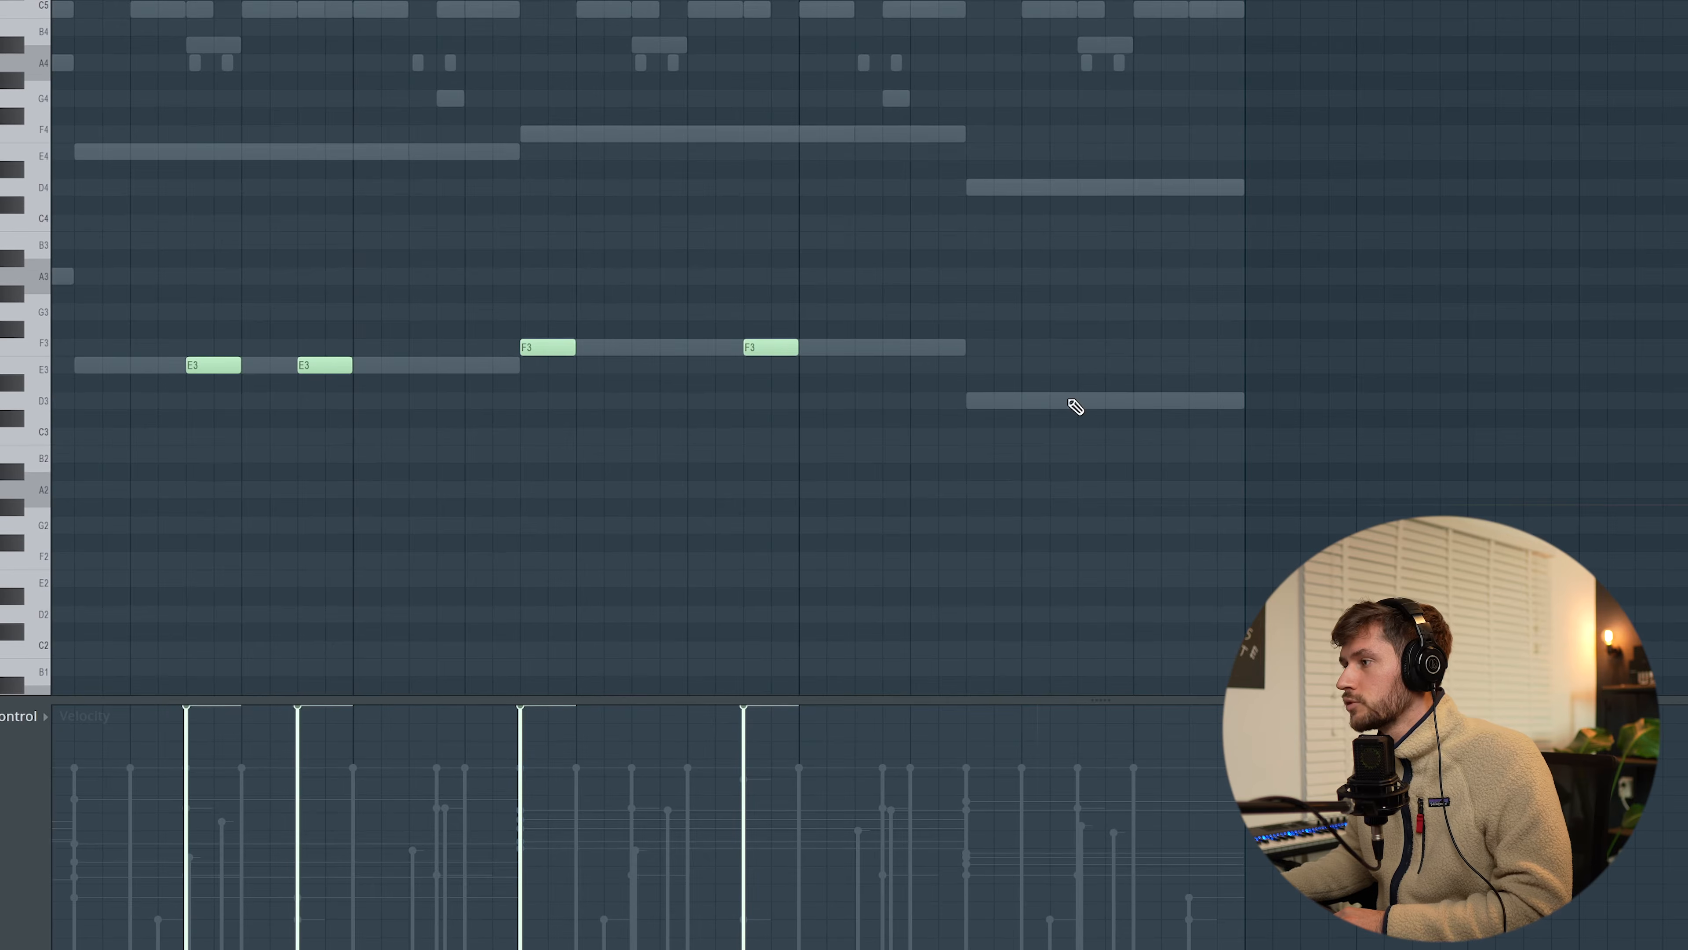
left_click(60, 8)
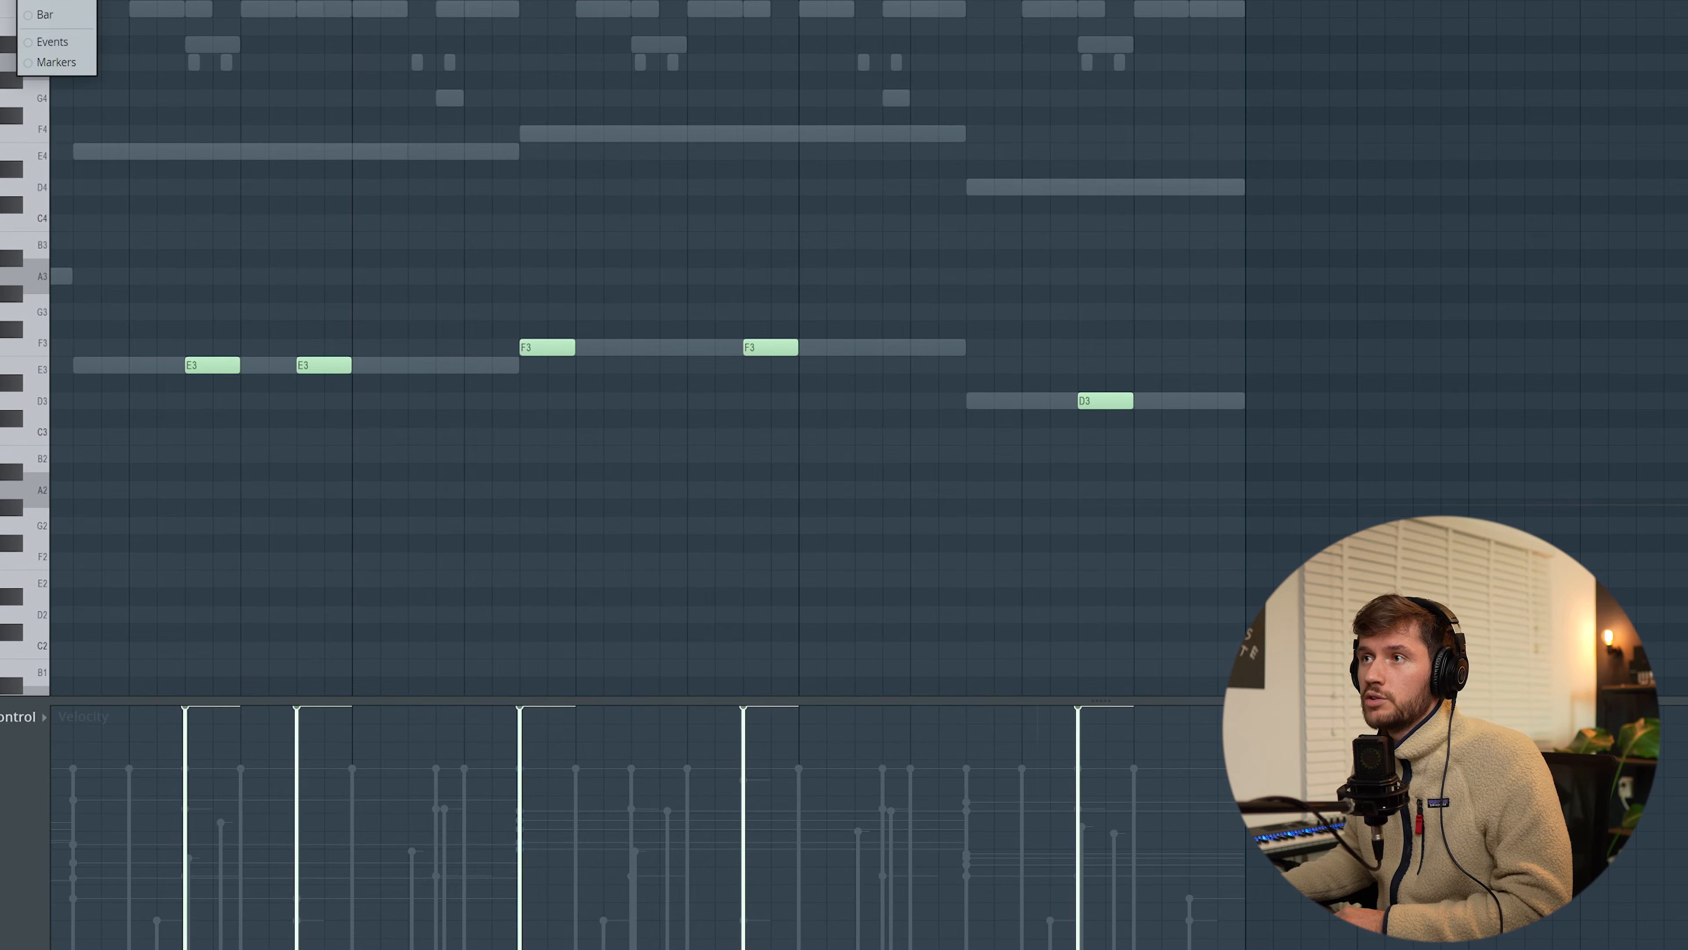
left_click(101, 193)
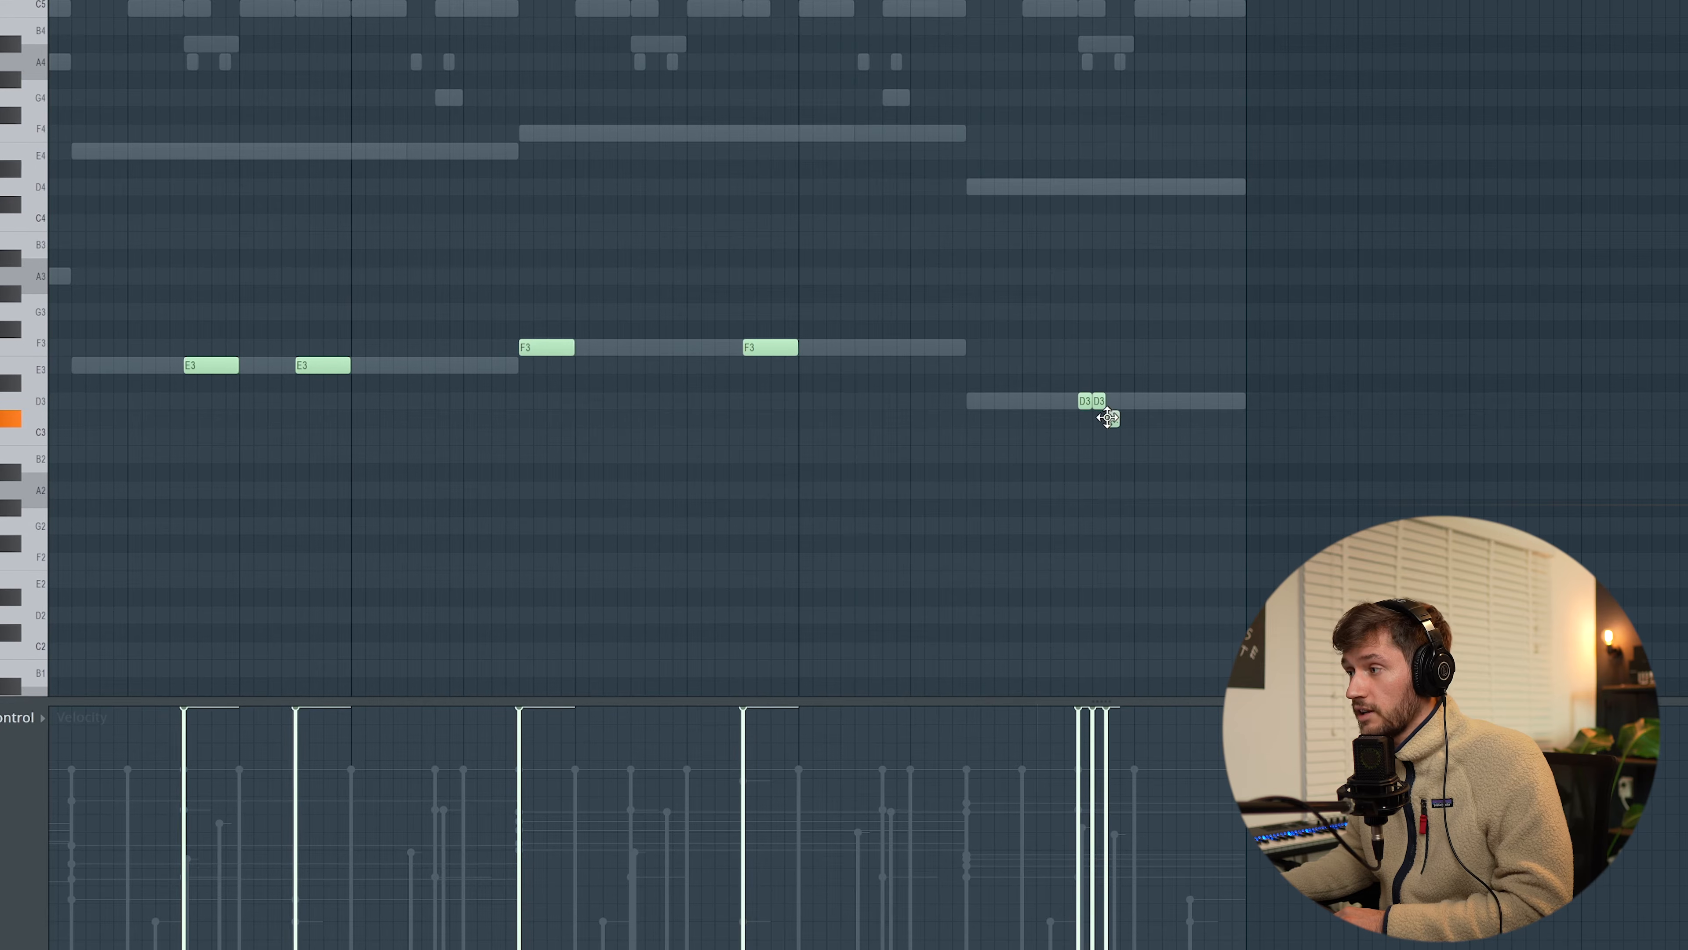
left_click(1125, 402)
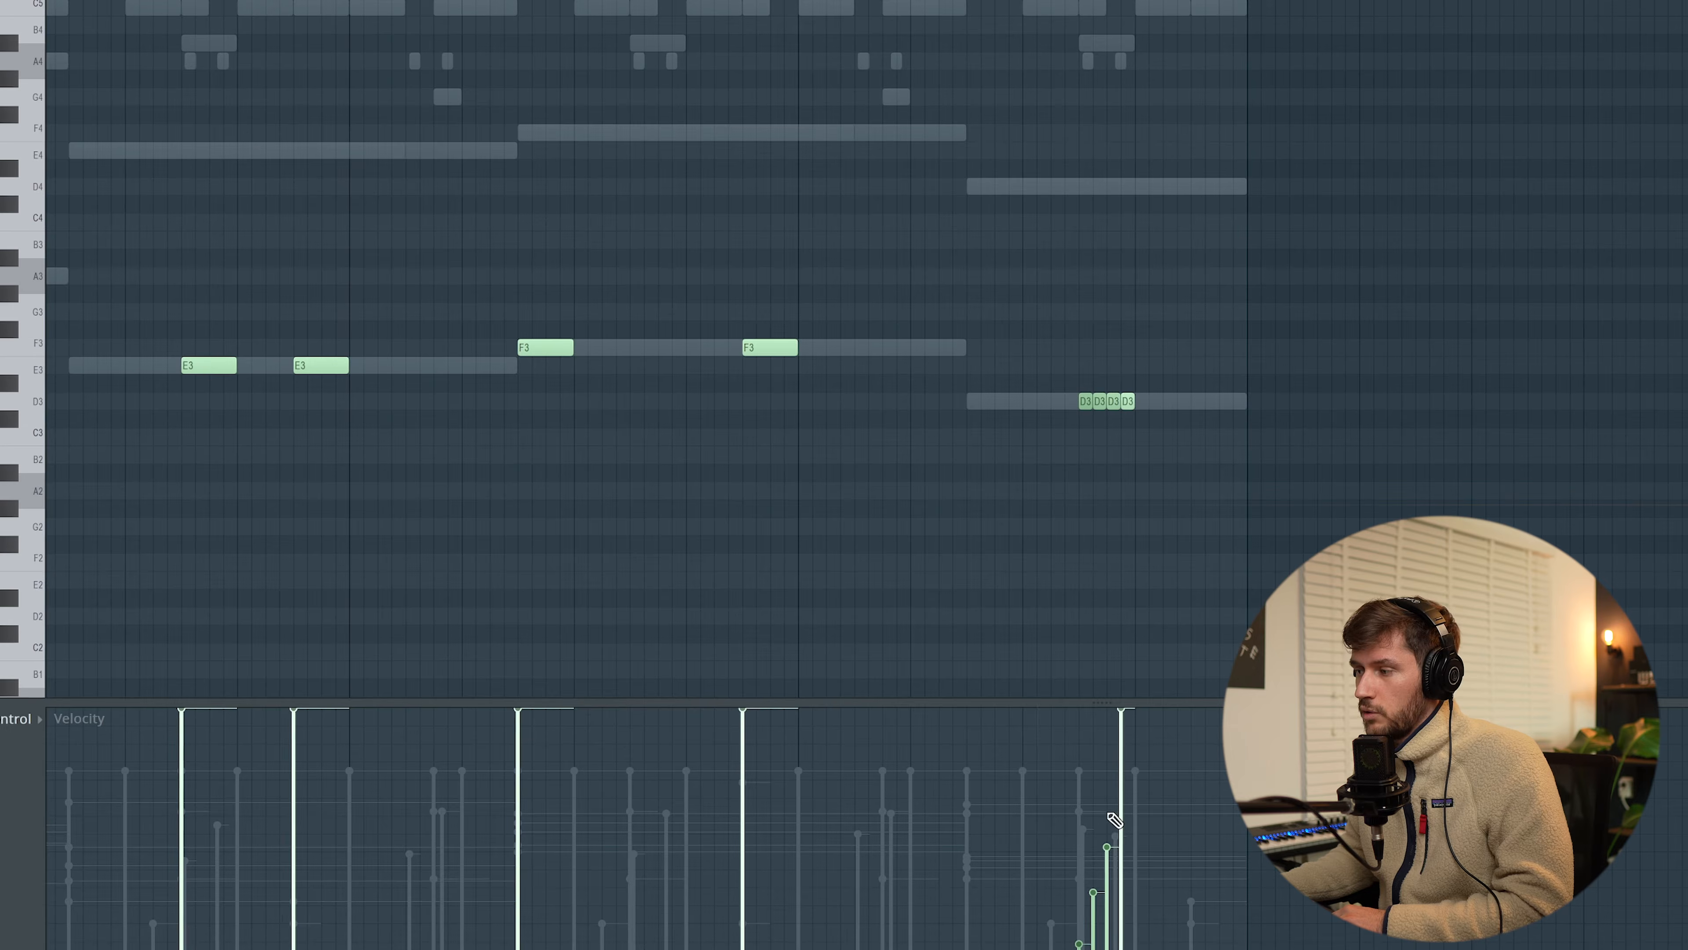
left_click(1141, 400)
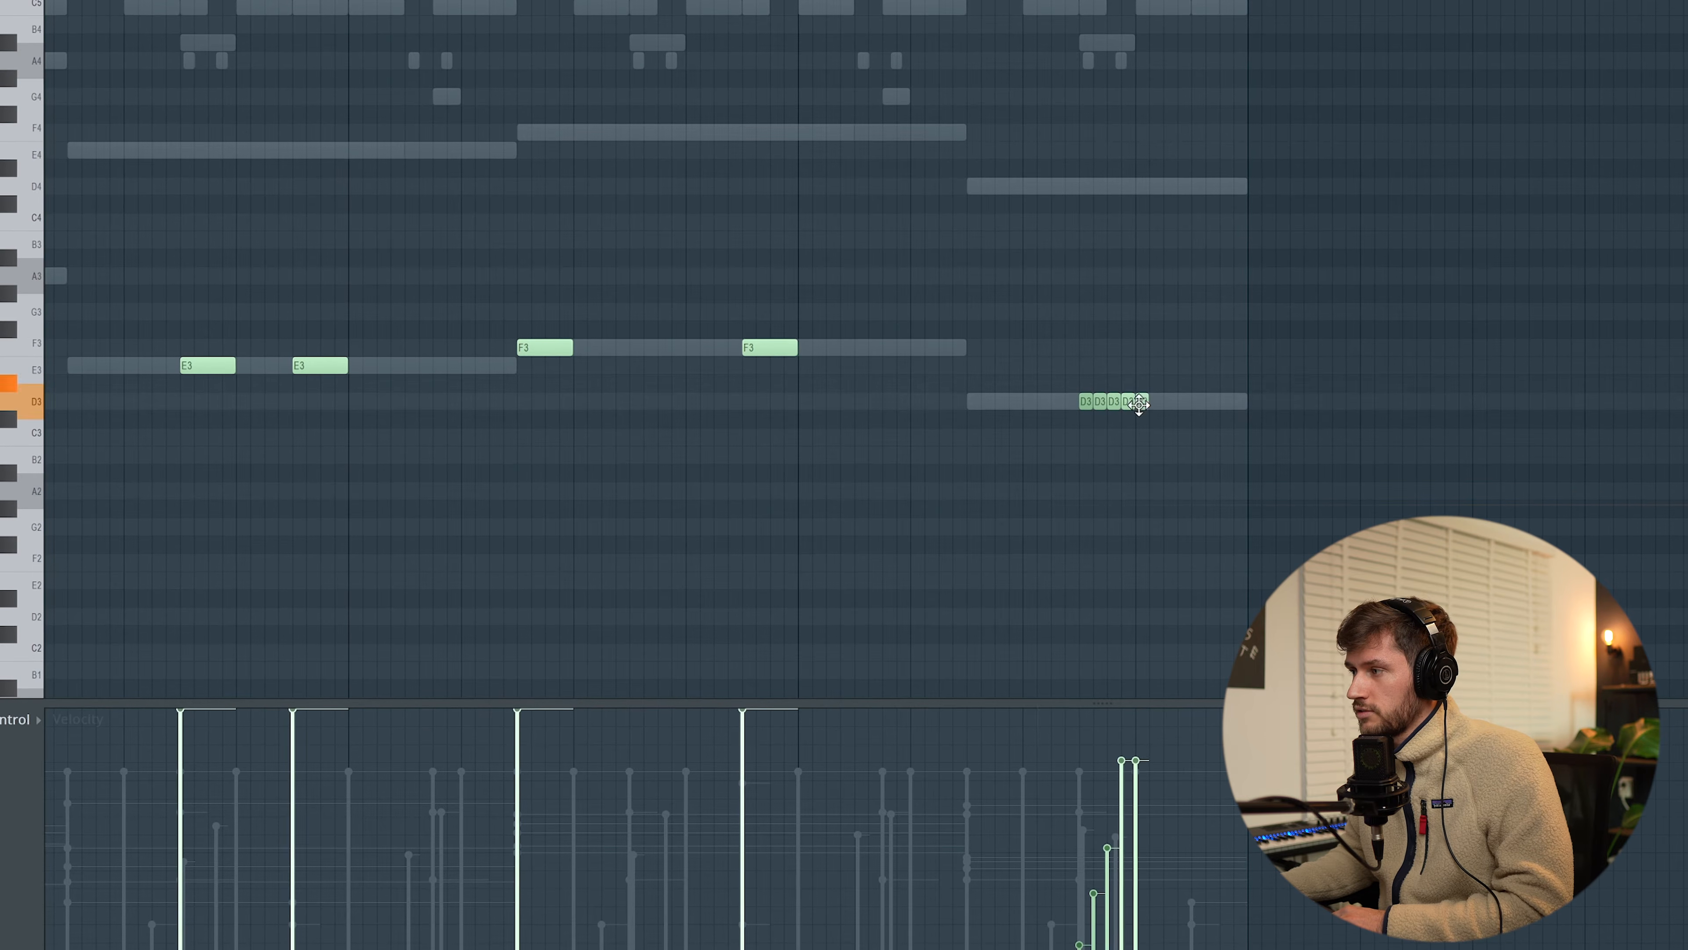
key("space")
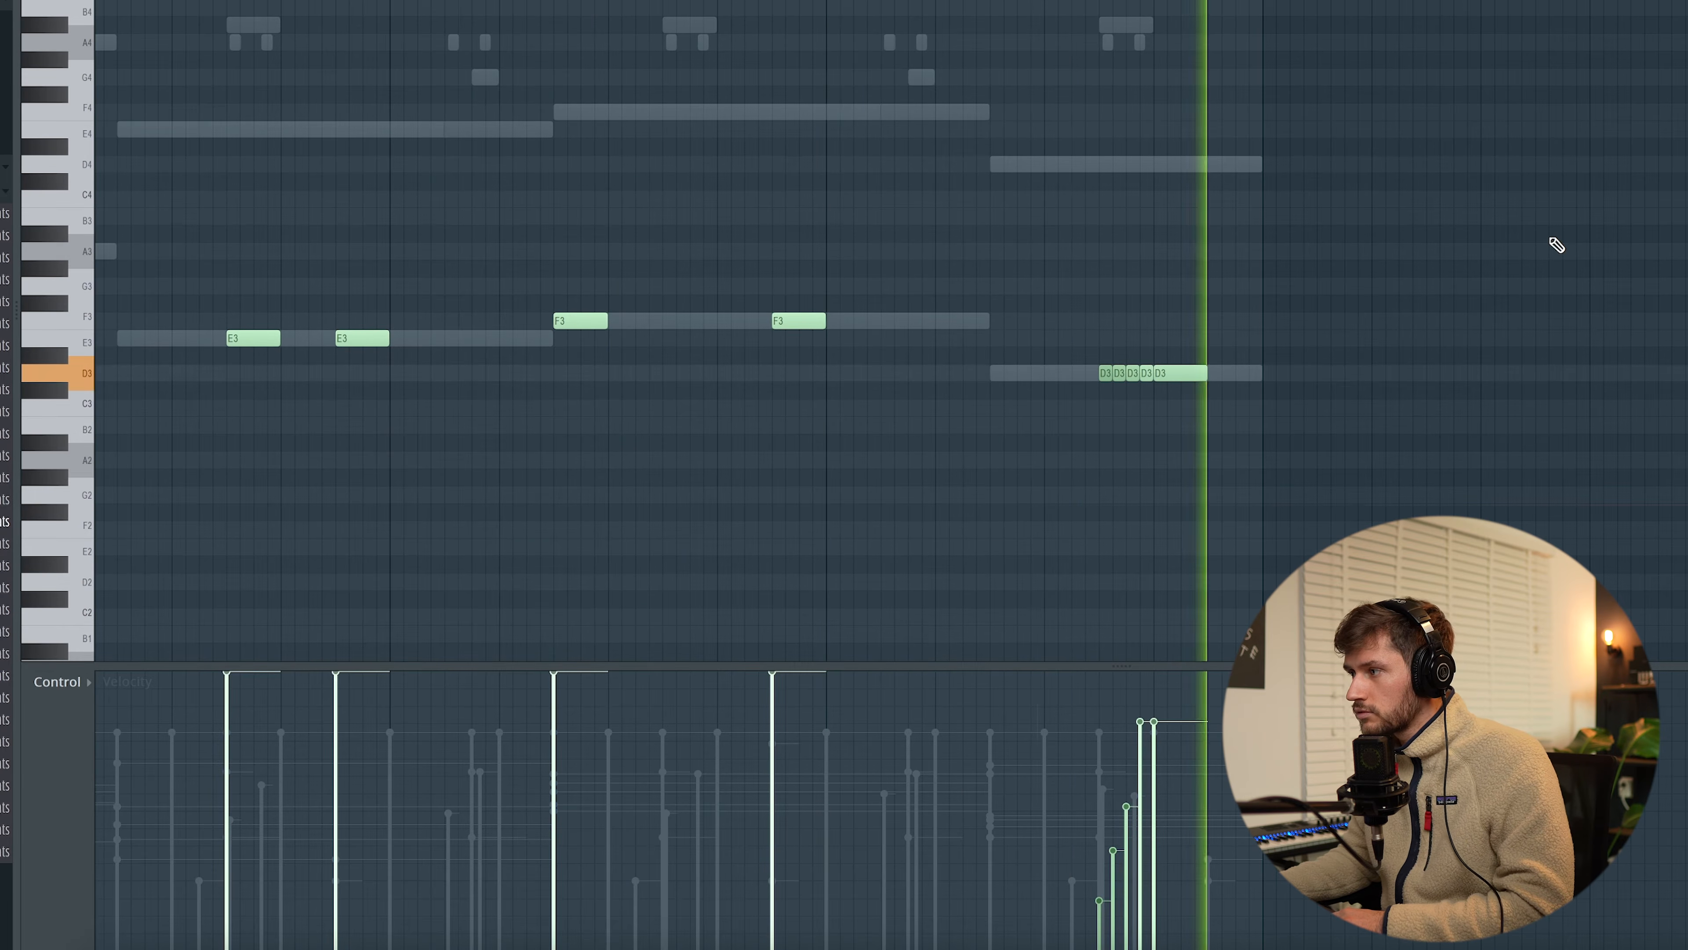
End bar 4 with full-velocity log drum sixteenths on D3, raising the one on the fifteenth sixteenth by an octave to D4.
key("space")
left_click_drag(1206, 374, 1182, 373)
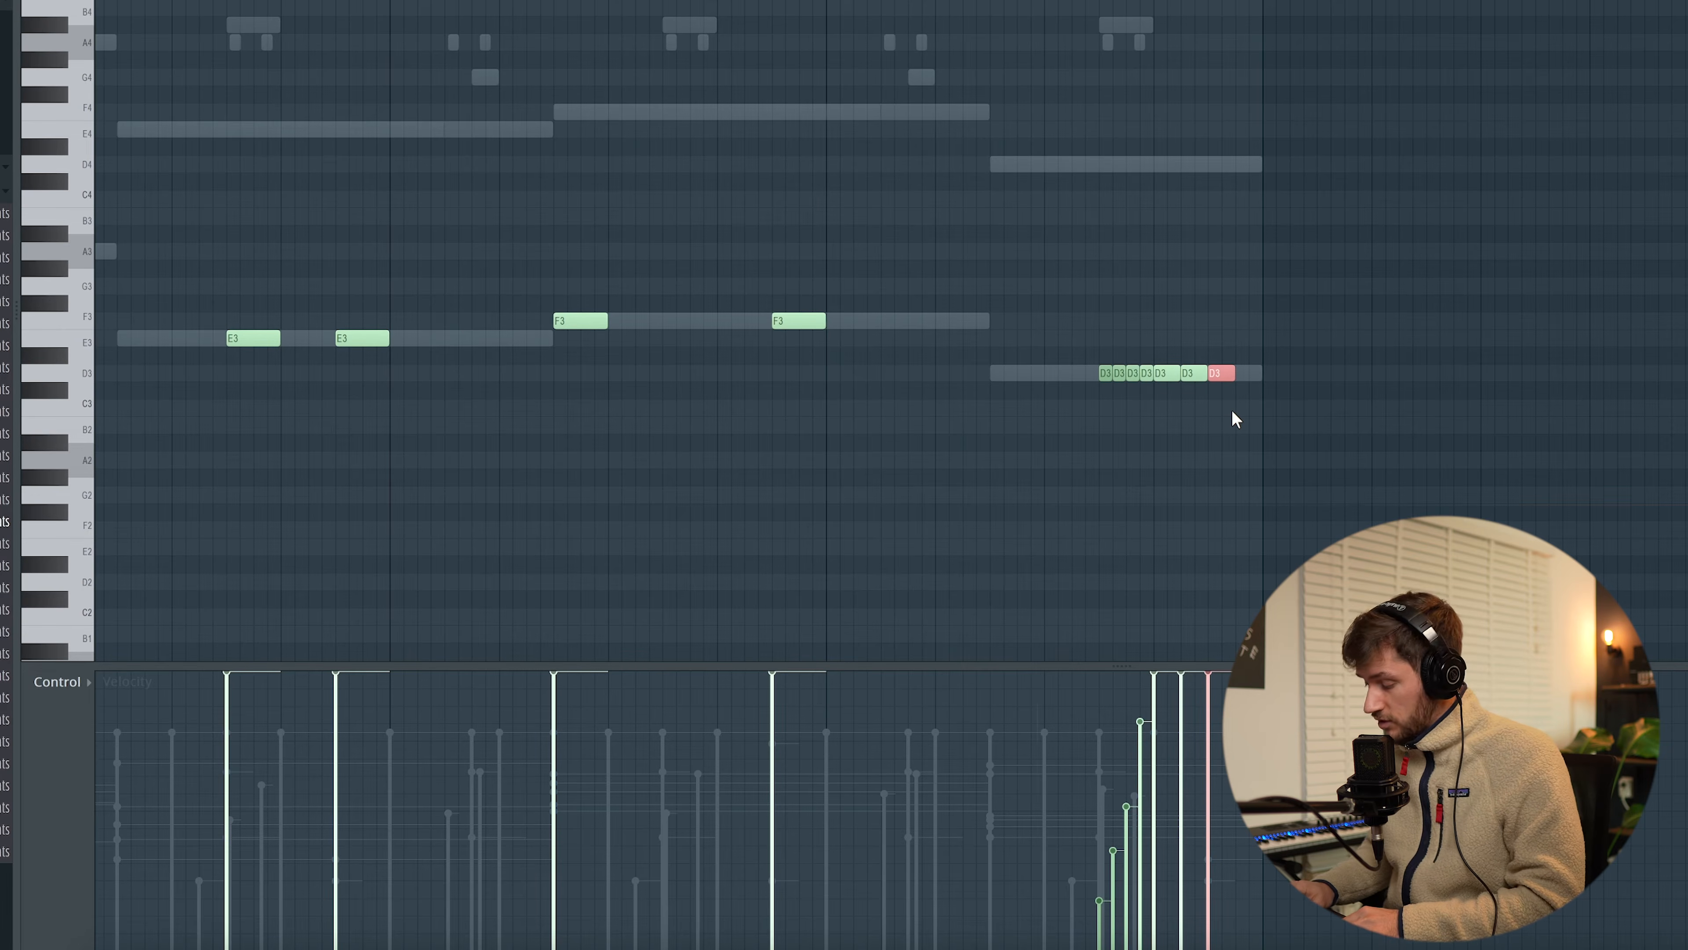
key("ctrl+Up")
key("ctrl+d")
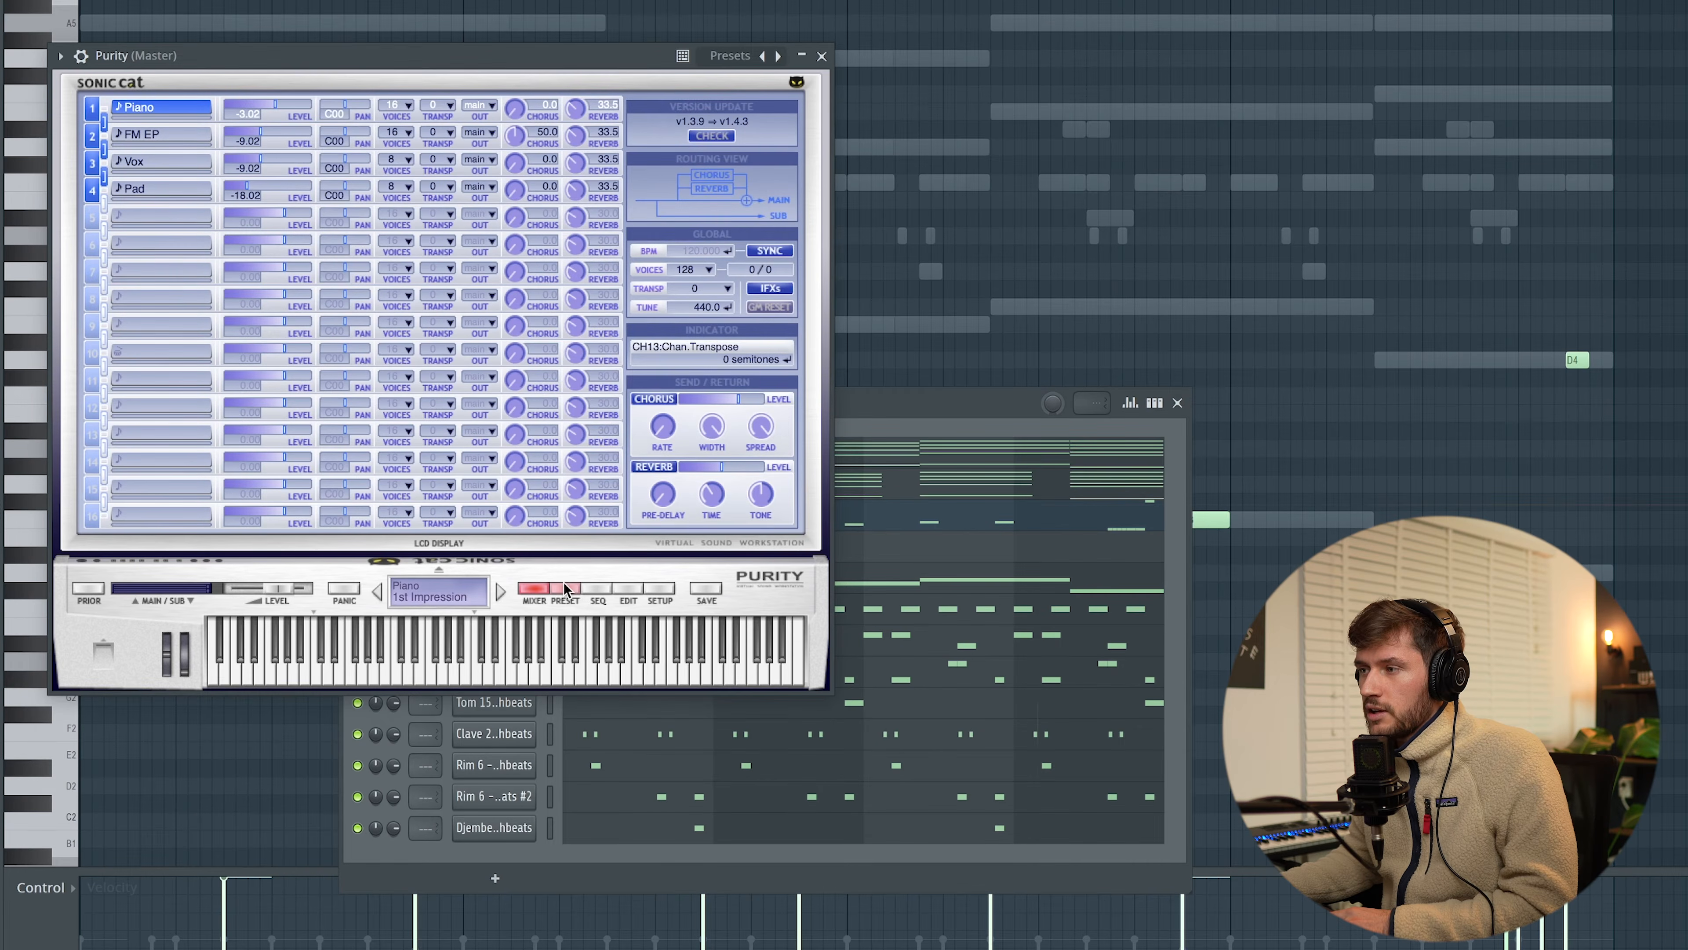
Load the Anatek Brass 2 preset from Purity's Brass category and close the plugin window.
left_click(565, 589)
left_click_drag(321, 81, 525, 142)
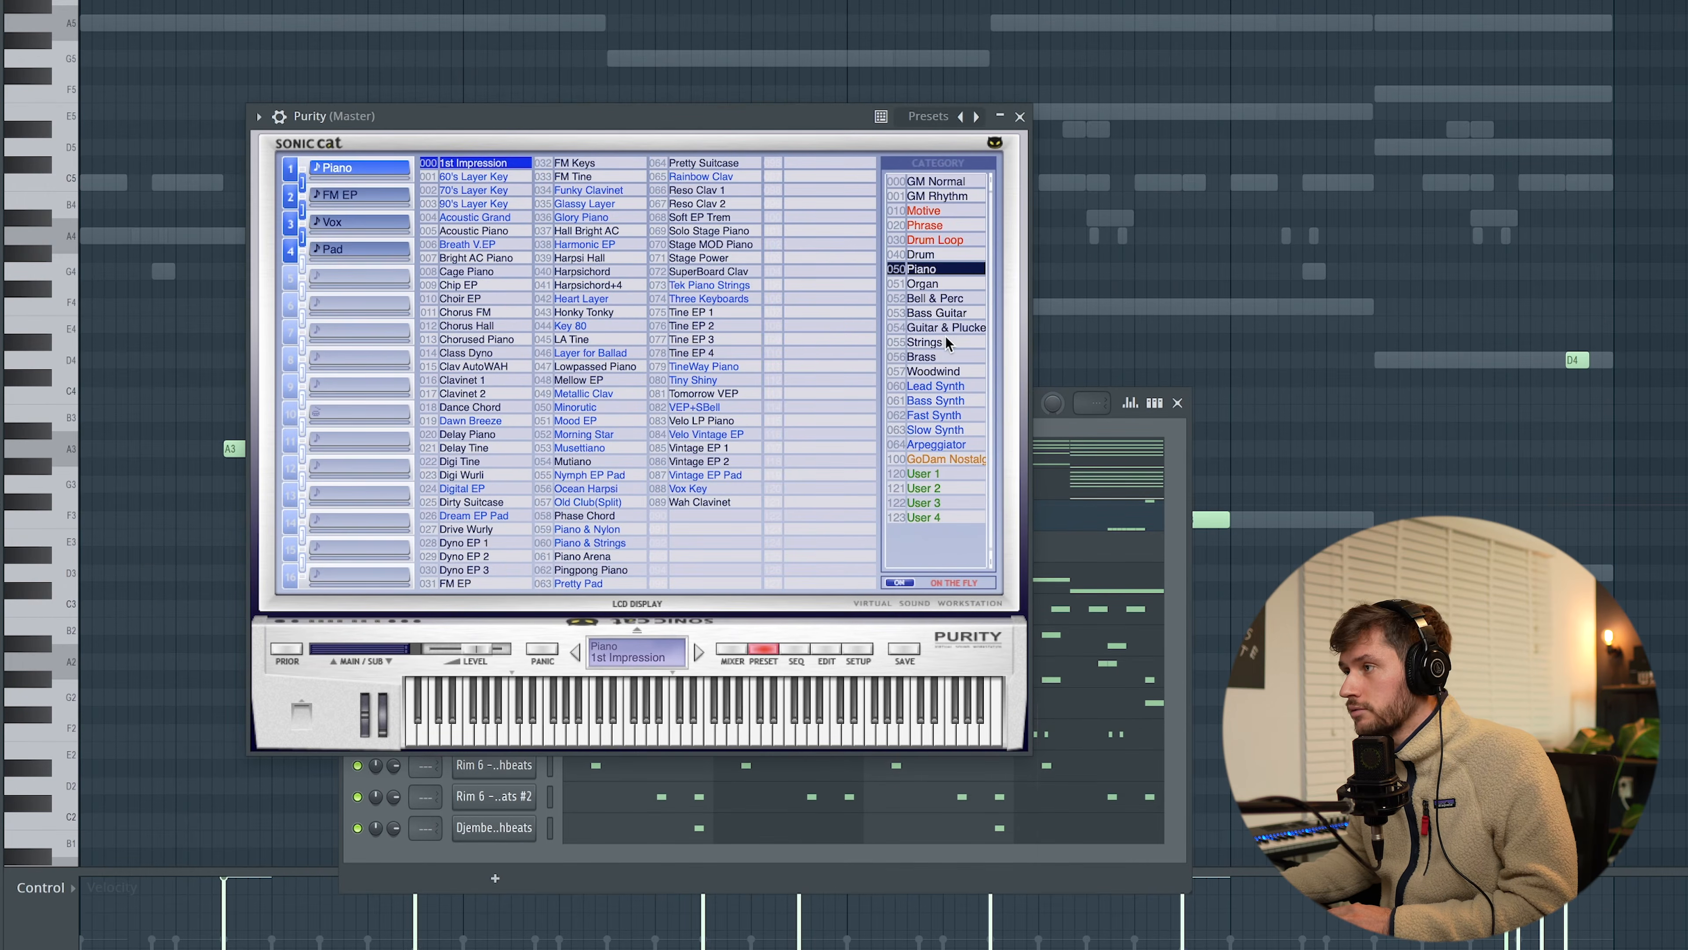
left_click(922, 356)
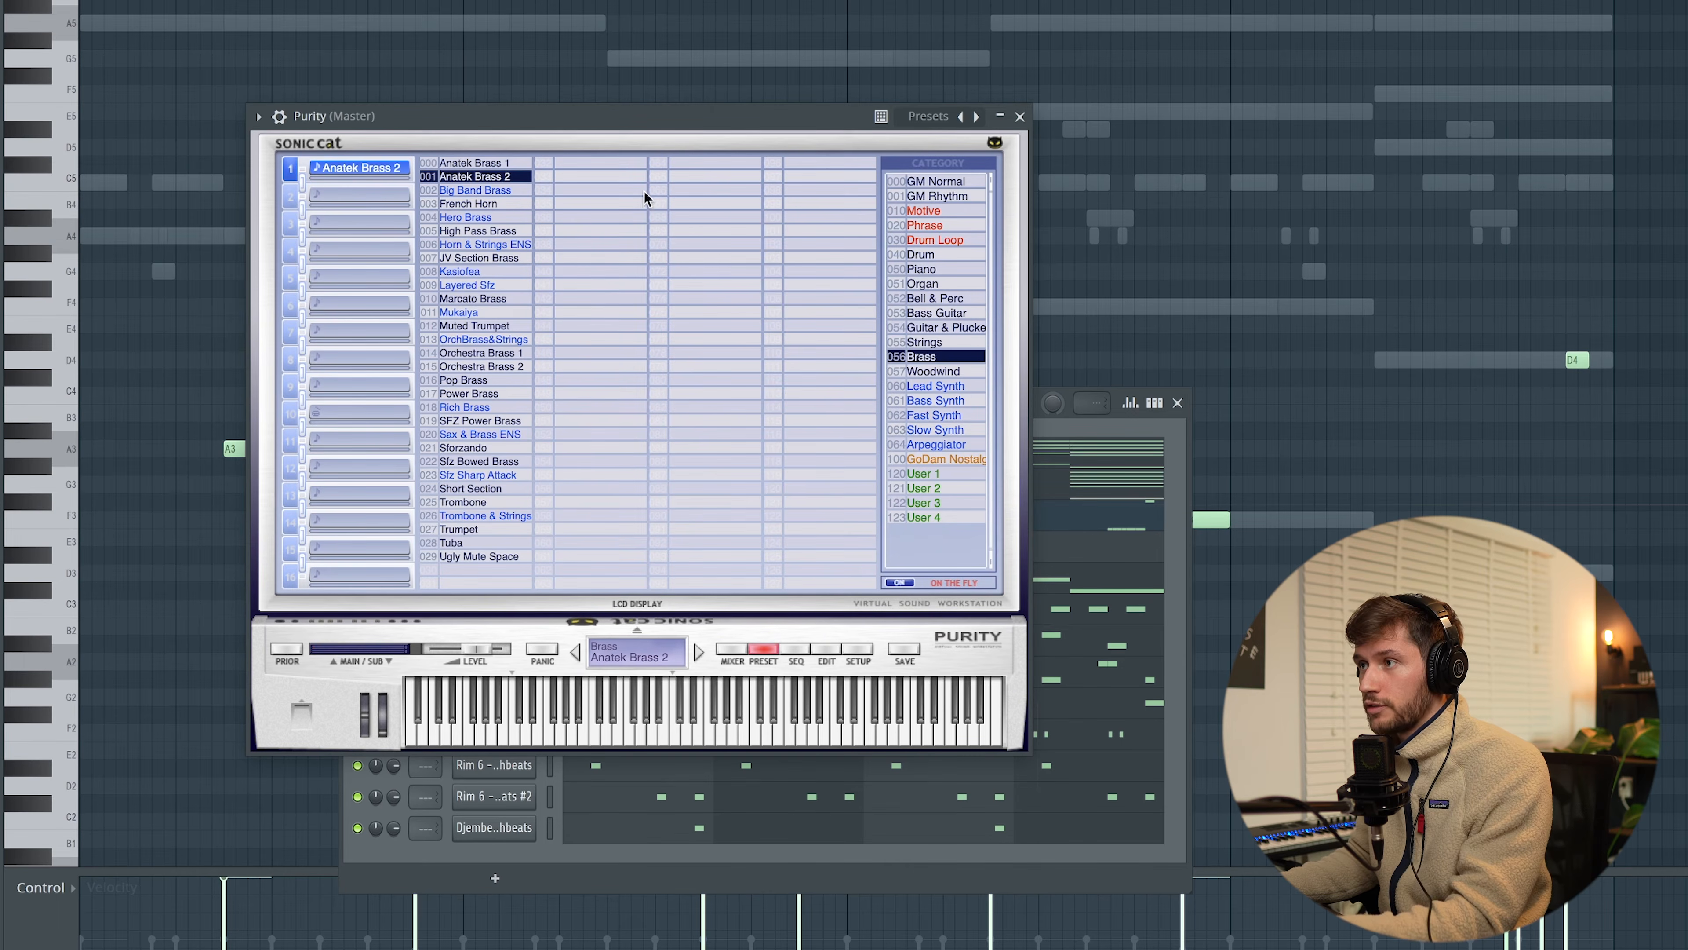
left_click(1021, 117)
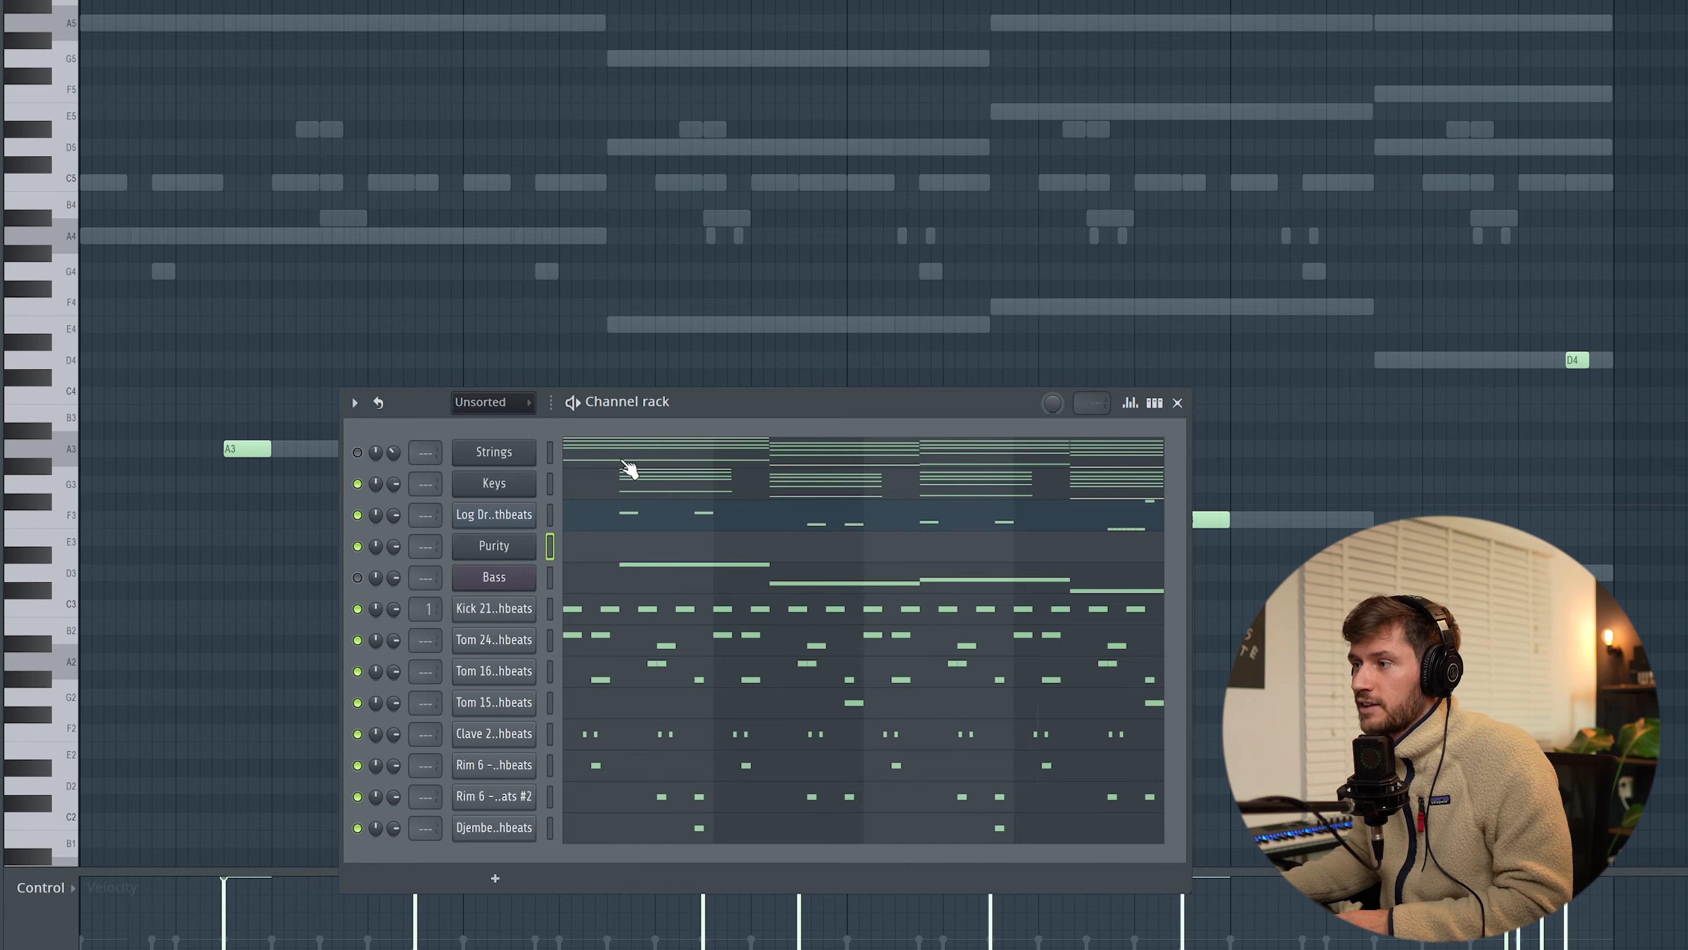
Place eighth-note A3 brass notes on the seventh and fifteenth sixteenths of bars 1 and 2.
key("F6")
scroll(385, 449, "up", 2)
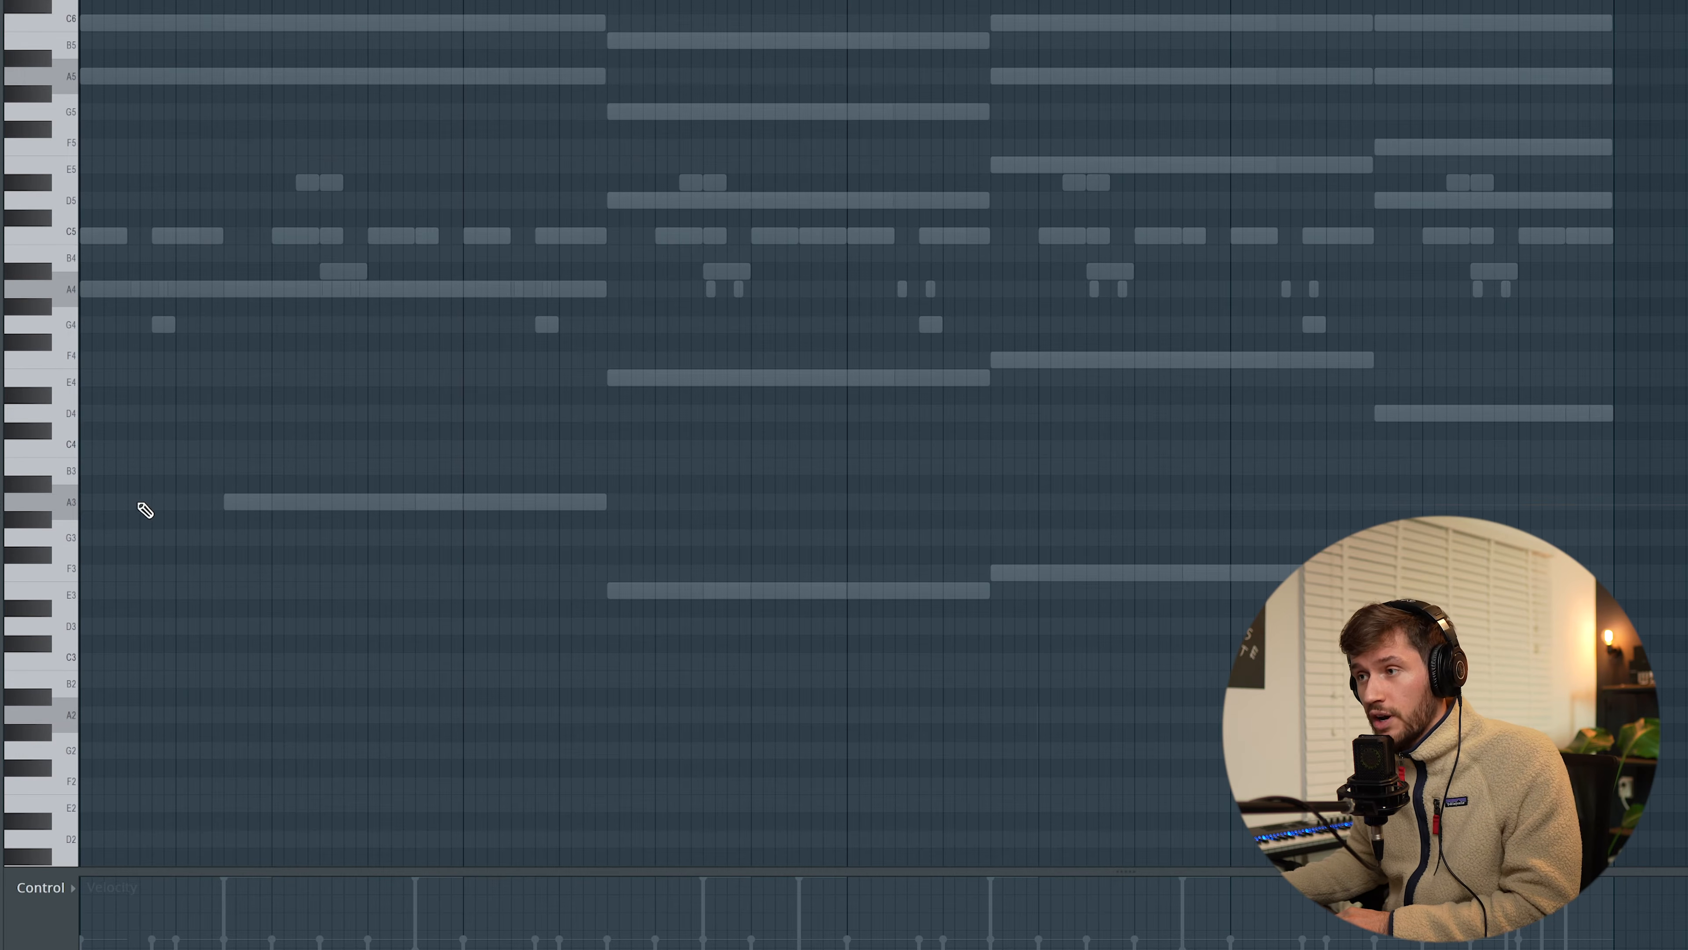
key("space")
left_click(326, 502)
key("space")
left_click_drag(400, 478, 232, 502)
key("space")
left_click(677, 478, "ctrl")
left_click(615, 502)
left_click(803, 502)
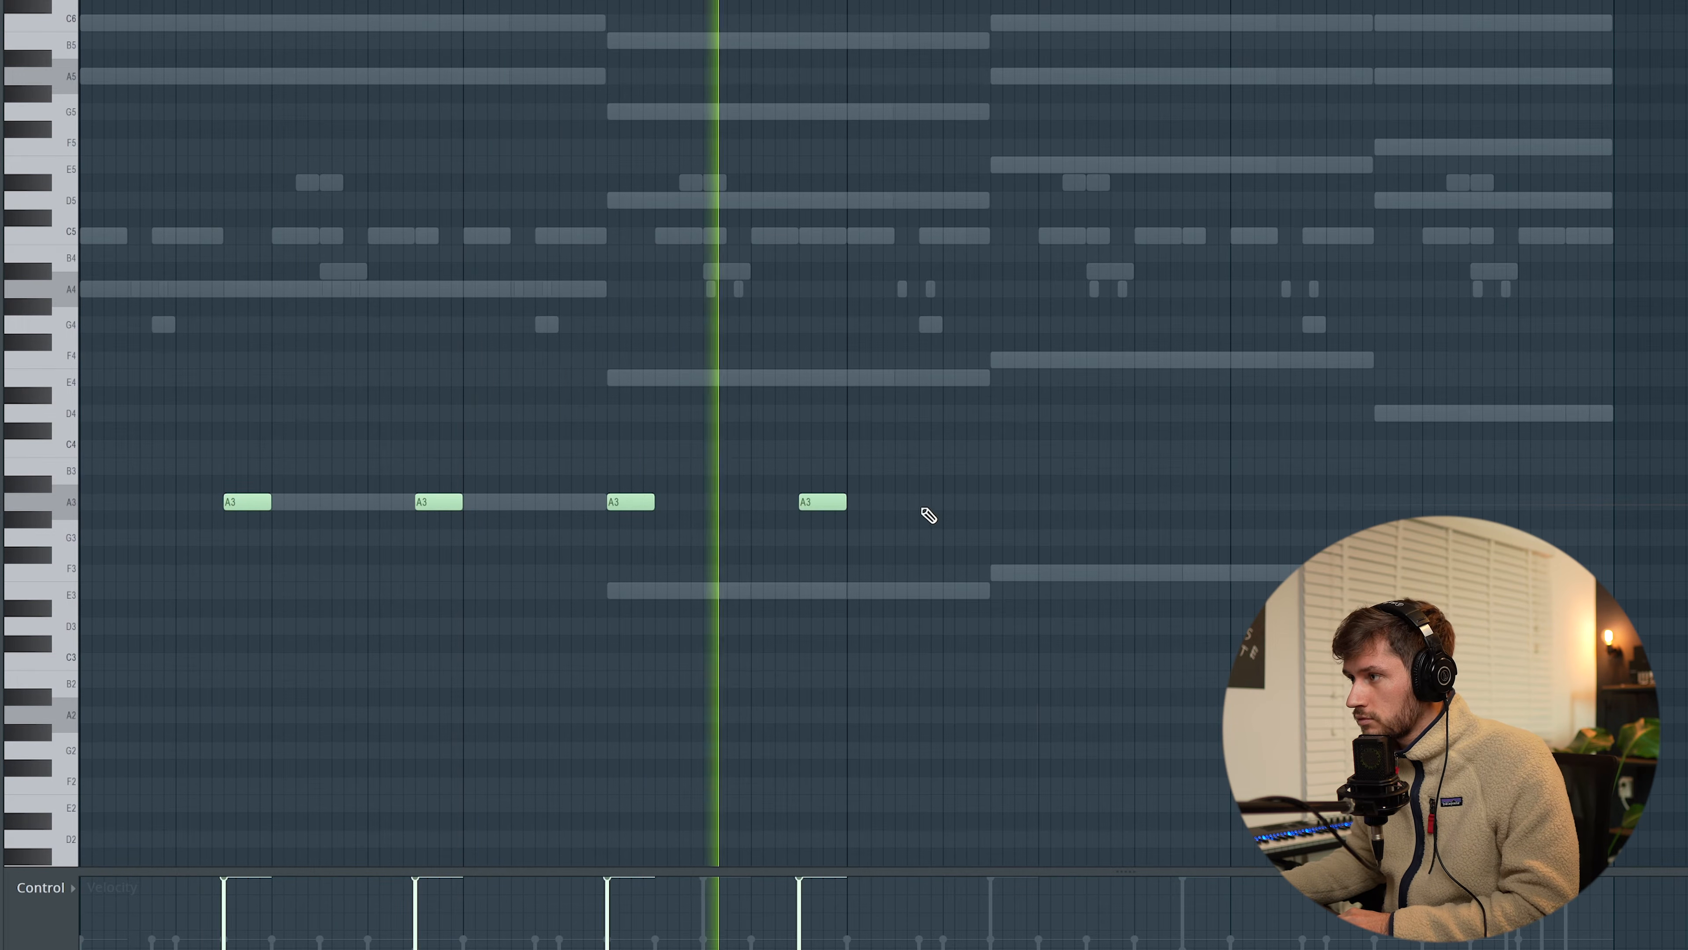
Repeat the A3 brass notes on the seventh and fifteenth sixteenths of bars 3 and 4.
left_click(994, 503)
left_click(1186, 502)
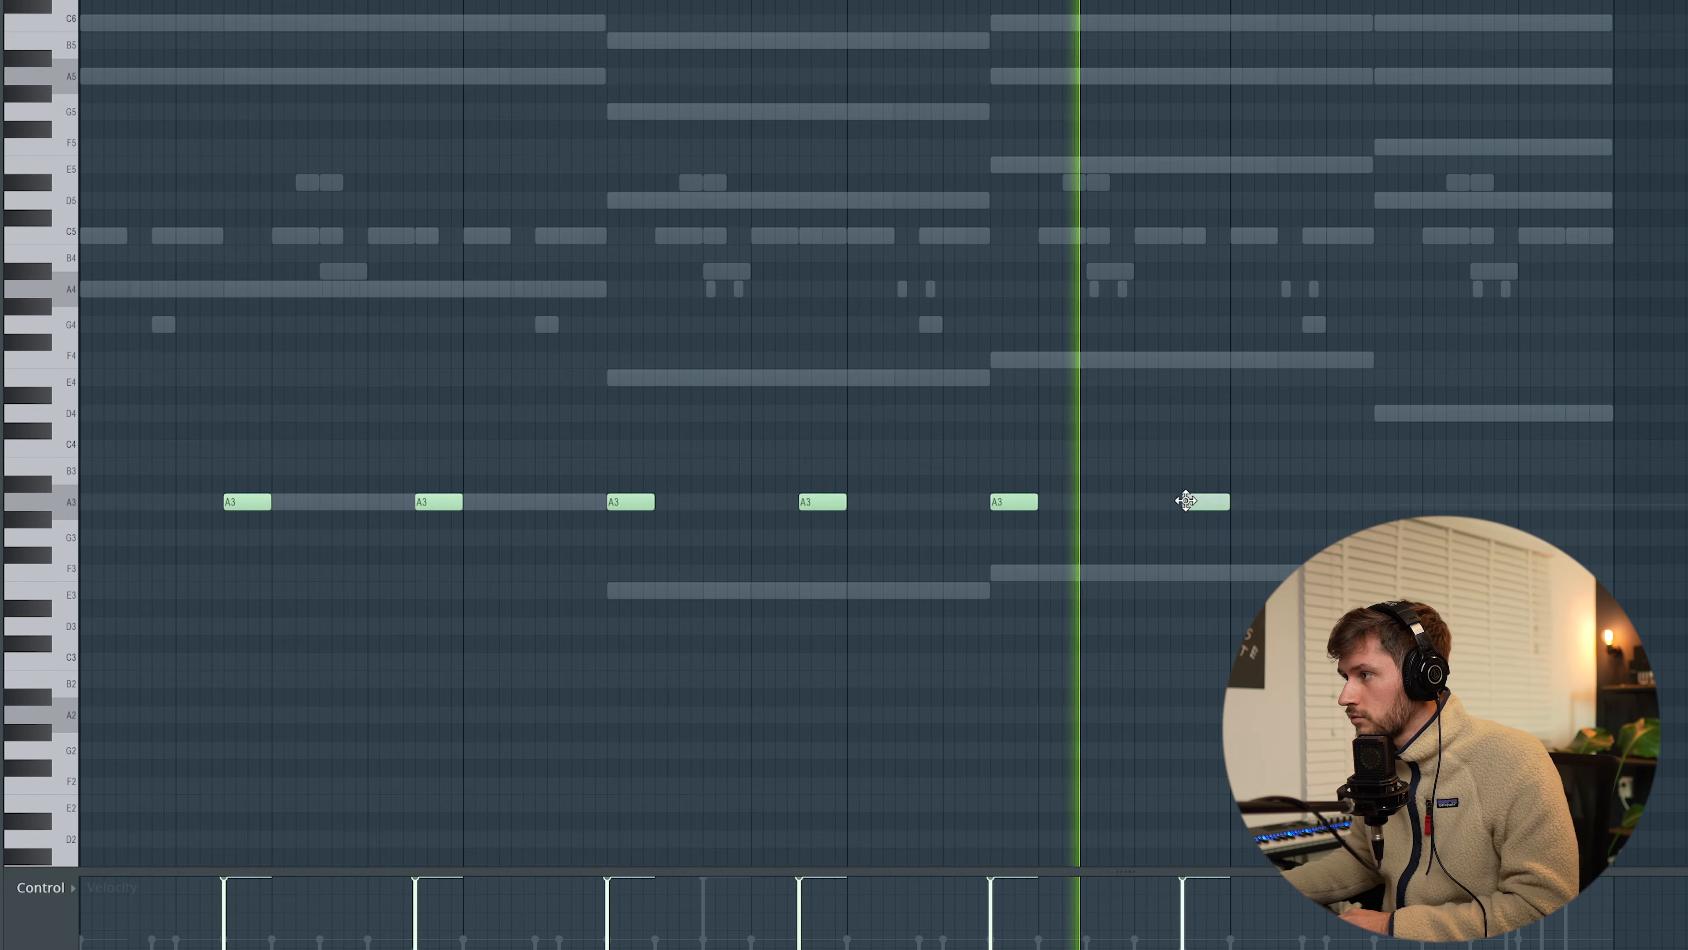
left_click(1380, 502)
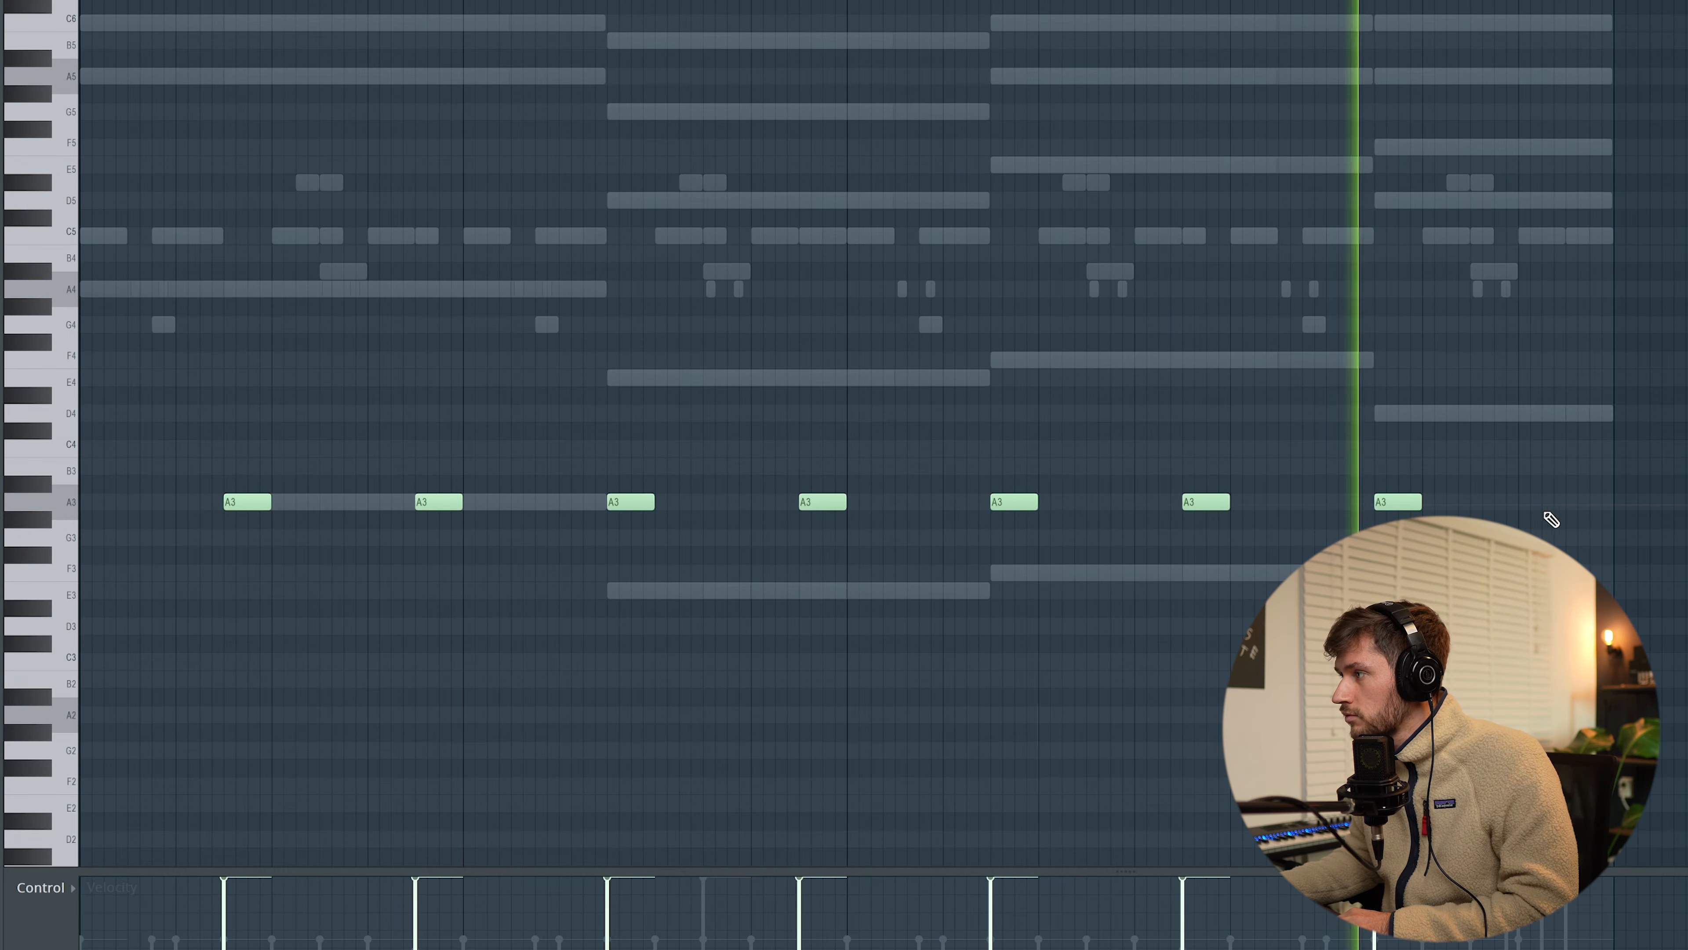
left_click(1570, 504)
key("space")
Raise all brass notes an octave to A4 and lower their velocities evenly.
left_click_drag(1680, 520, 93, 502)
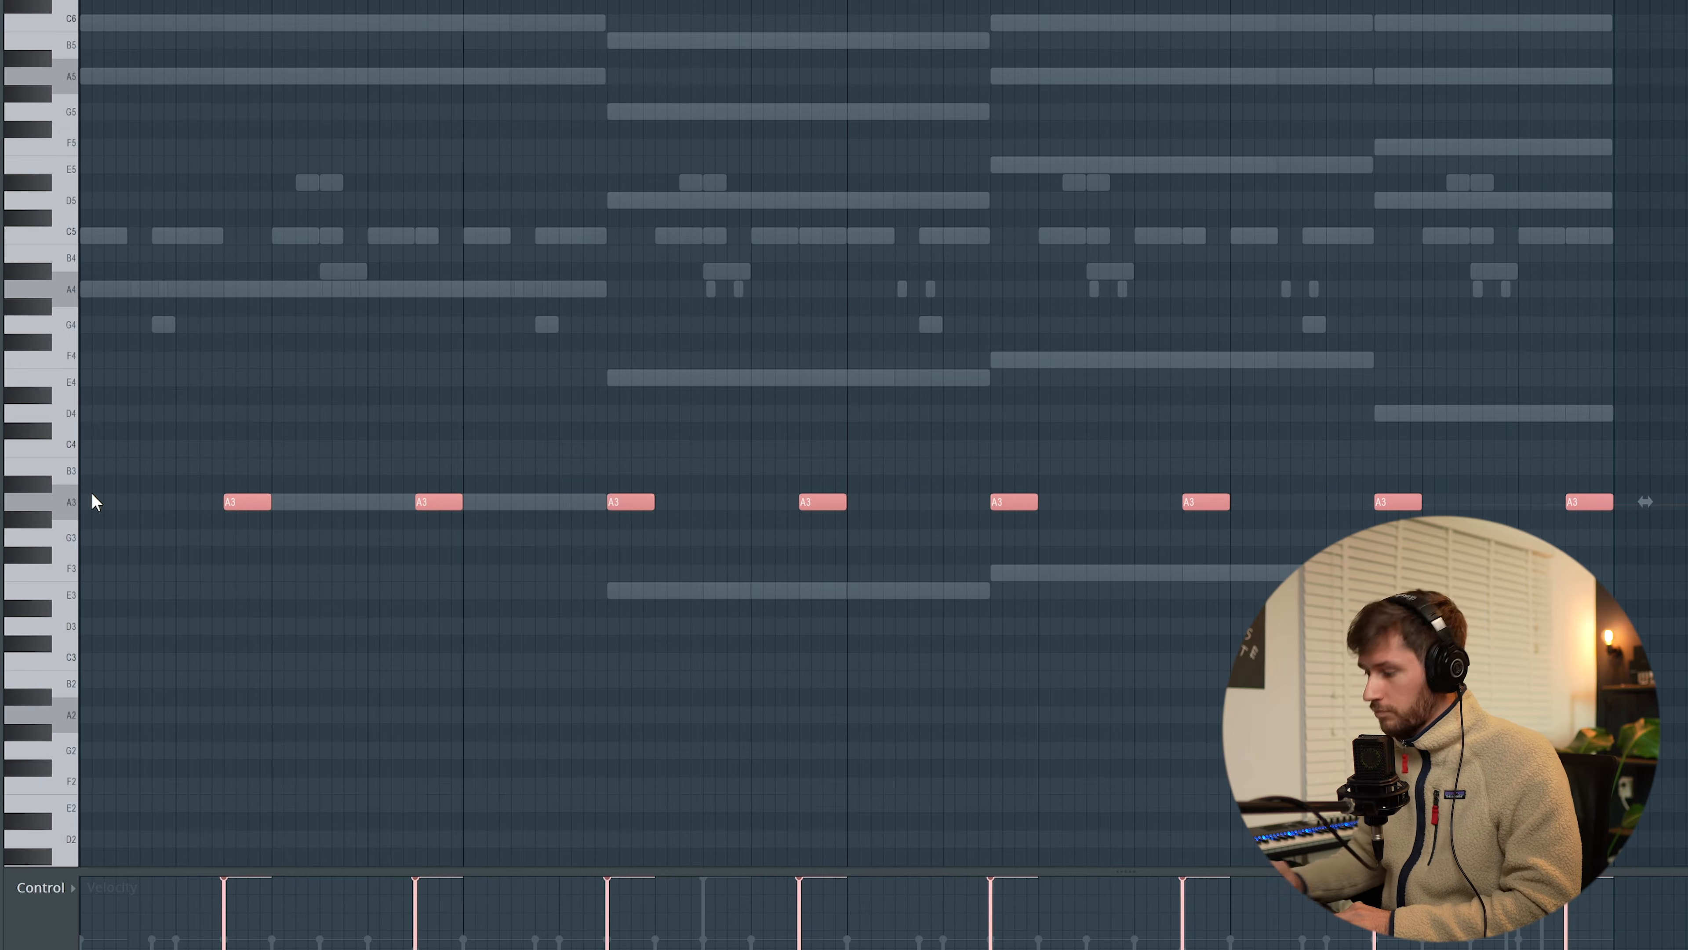
key("ctrl+Up")
key("ctrl+d")
key("space")
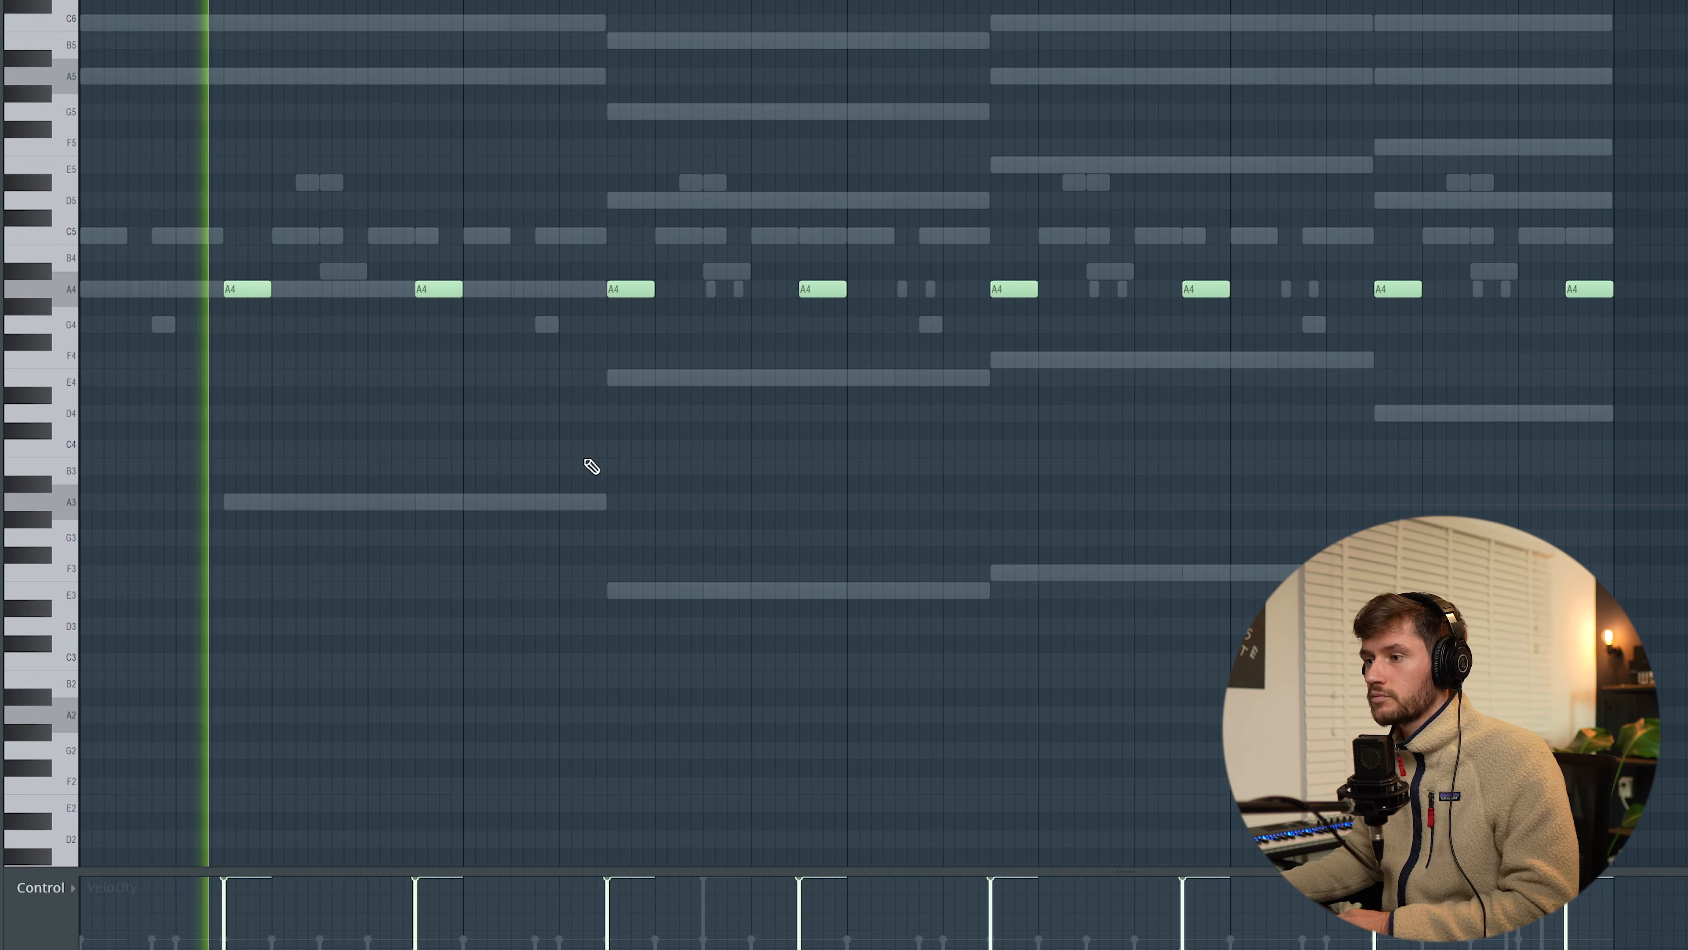
left_click_drag(220, 939, 1565, 939)
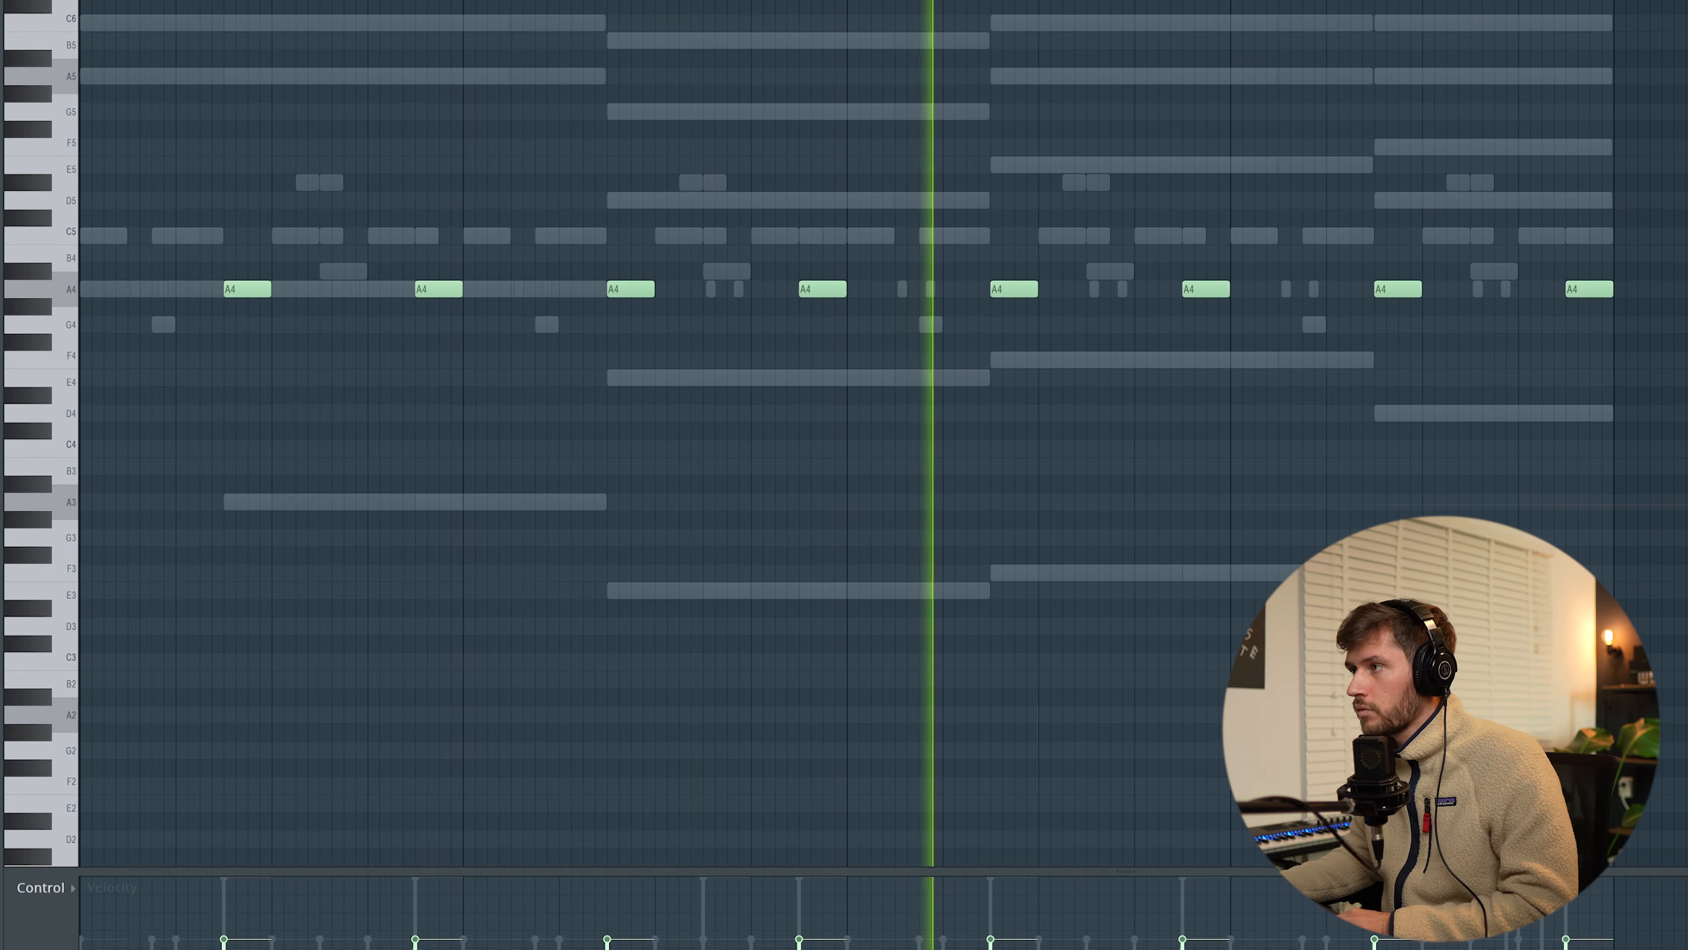
Name the channels Brass and Log Drum, and lay a shaker loop over bars 1 to 4 of playlist Track 1.
key("F6")
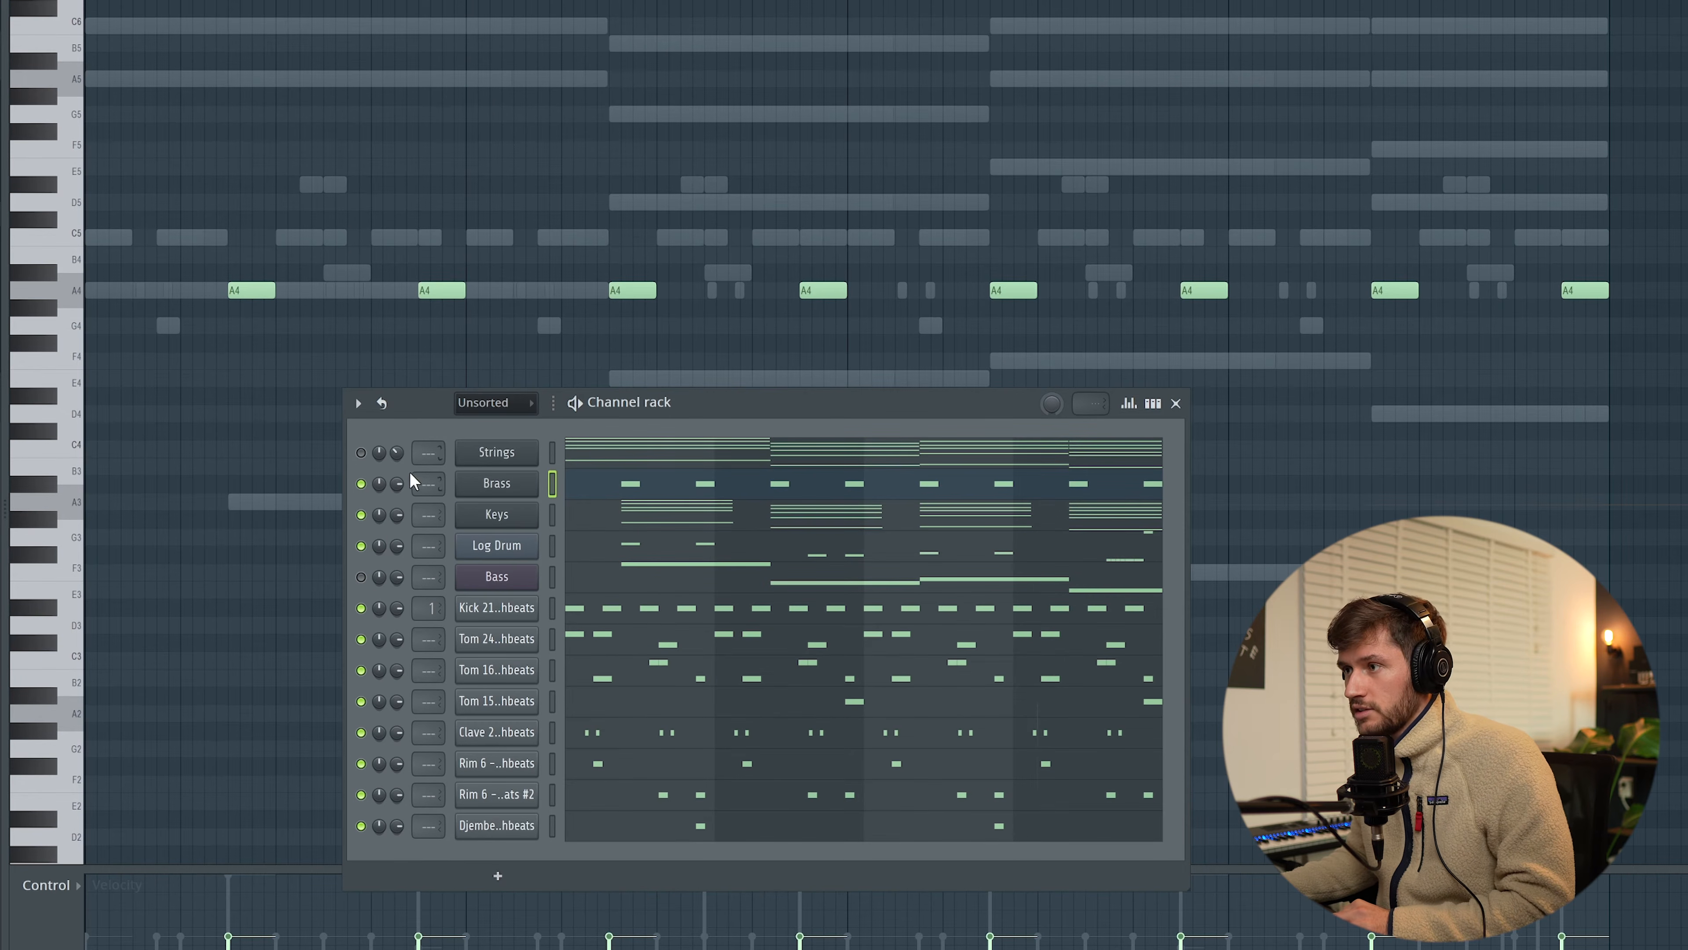
key("space")
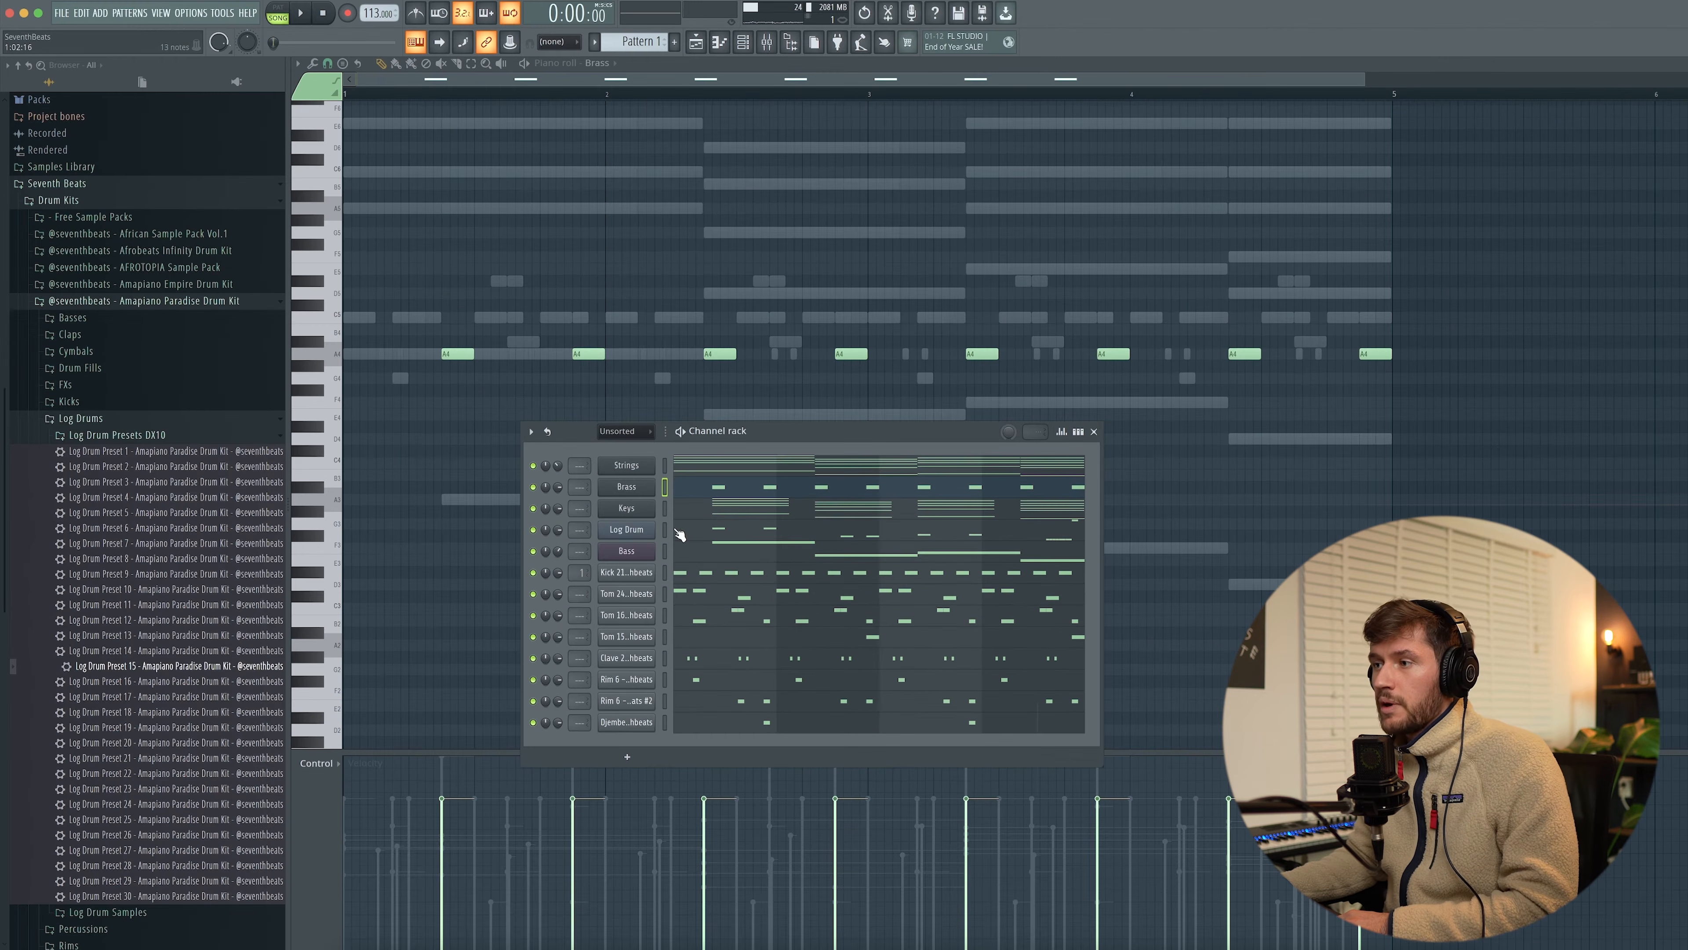
left_click(507, 547)
left_click_drag(166, 684, 708, 351)
key("space")
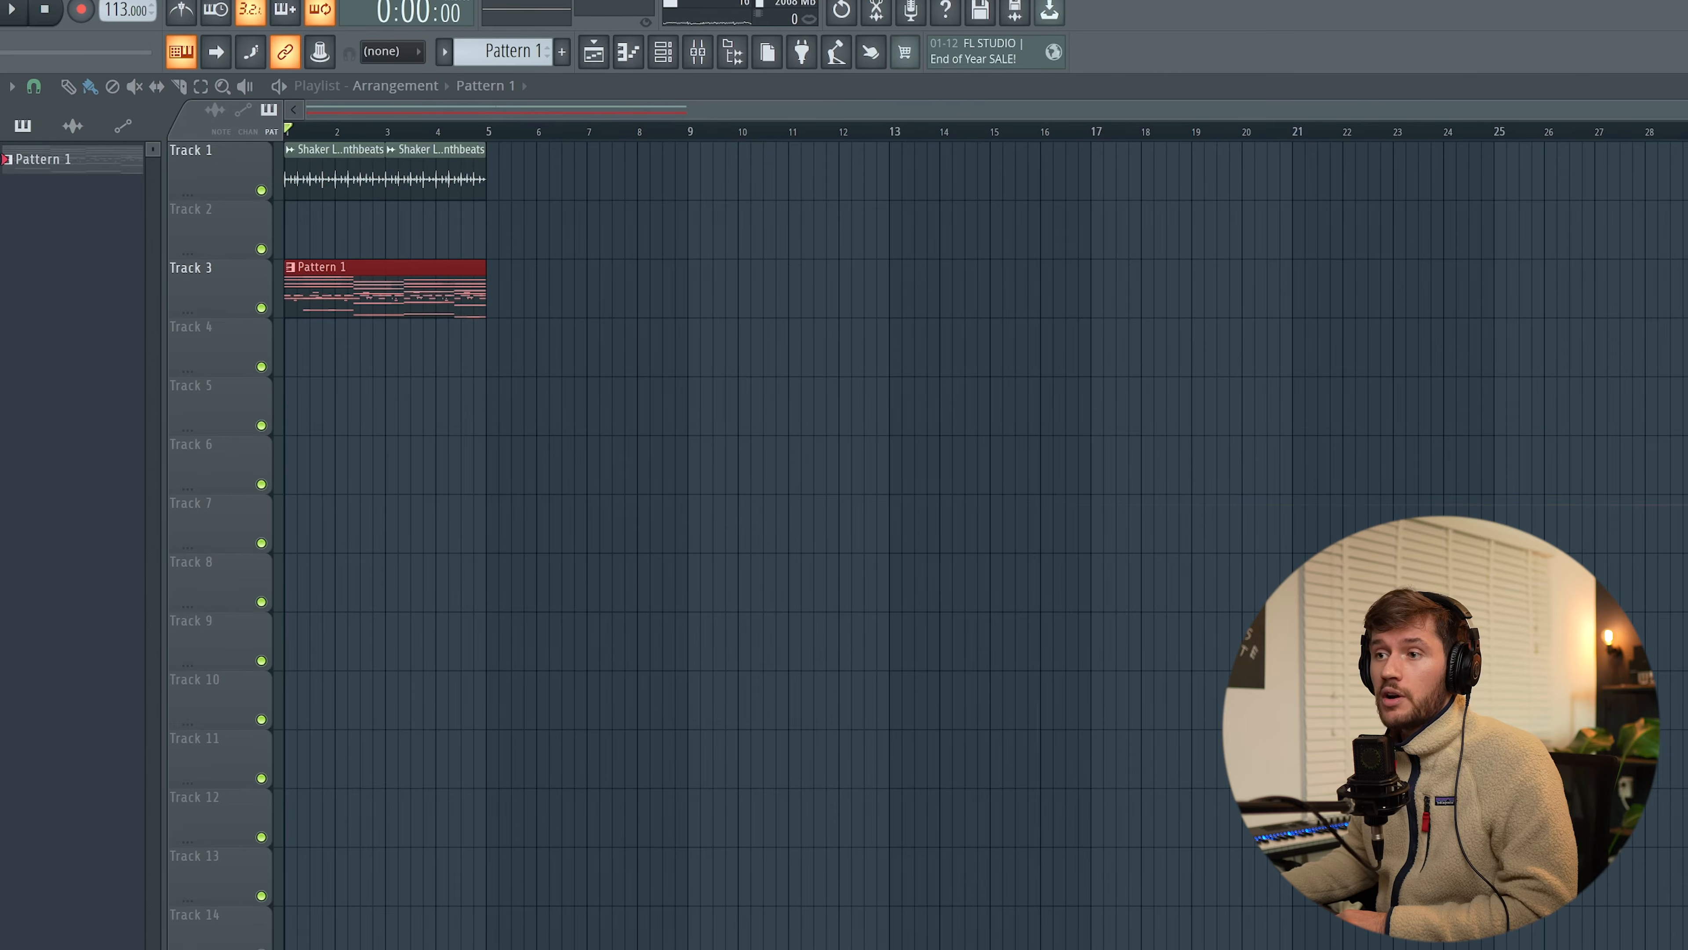
Split Pattern 1 by channel and place the separated patterns at bar 1 on individual playlist tracks, starting from Track 3.
left_click(522, 53)
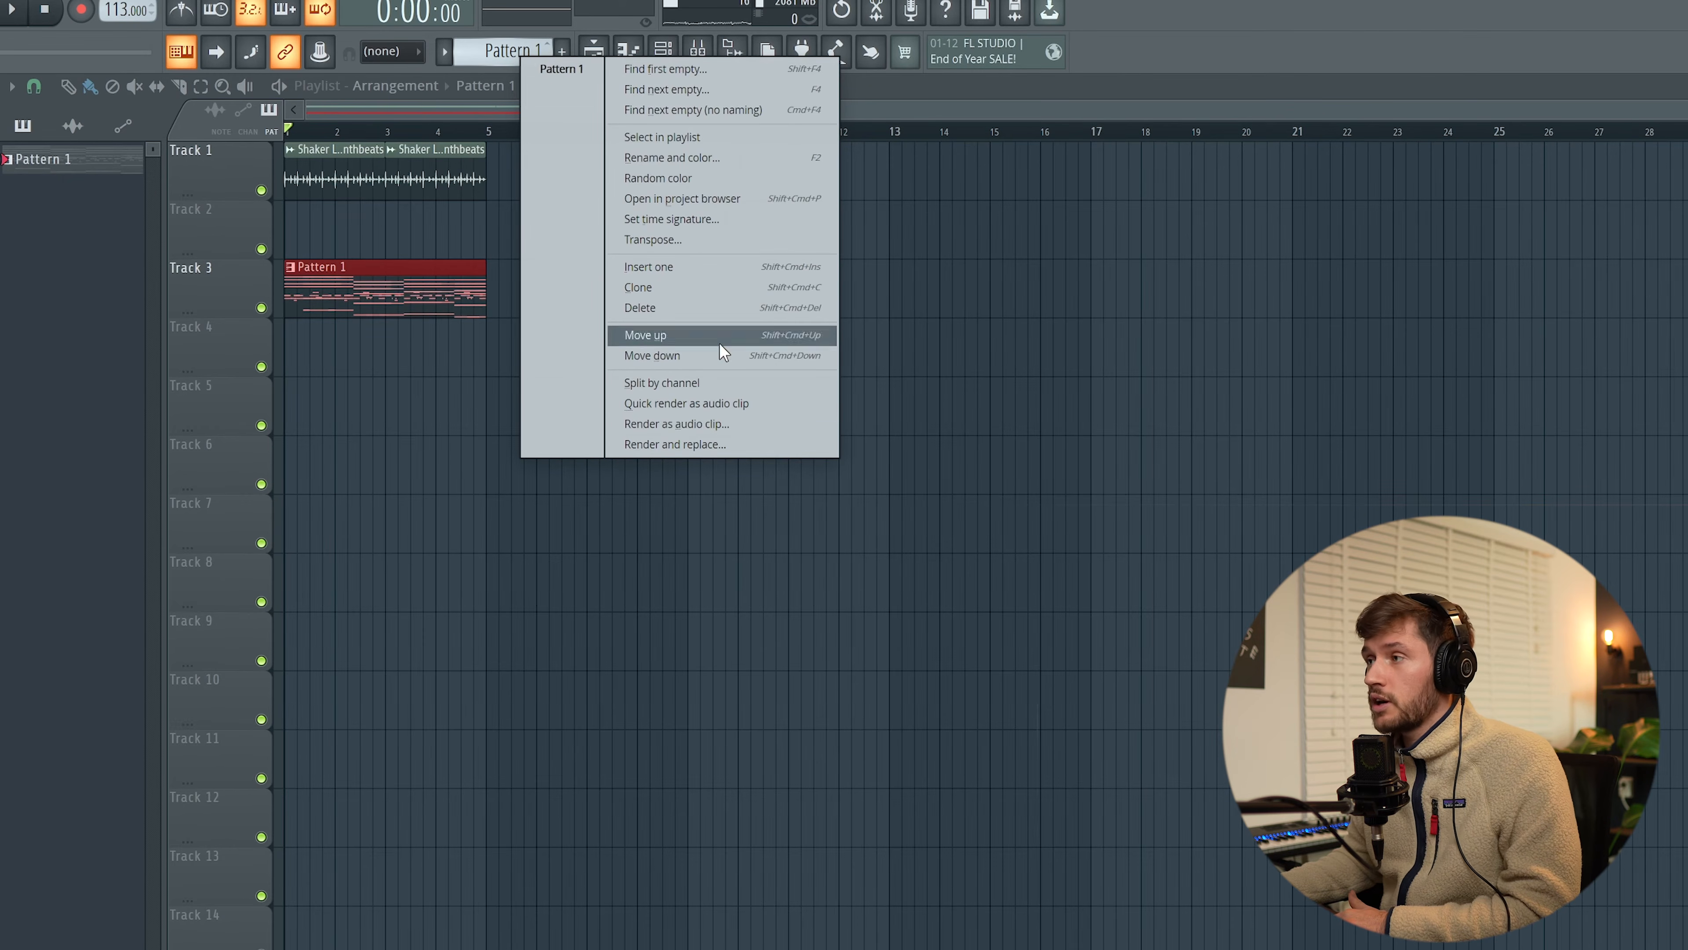
left_click(696, 384)
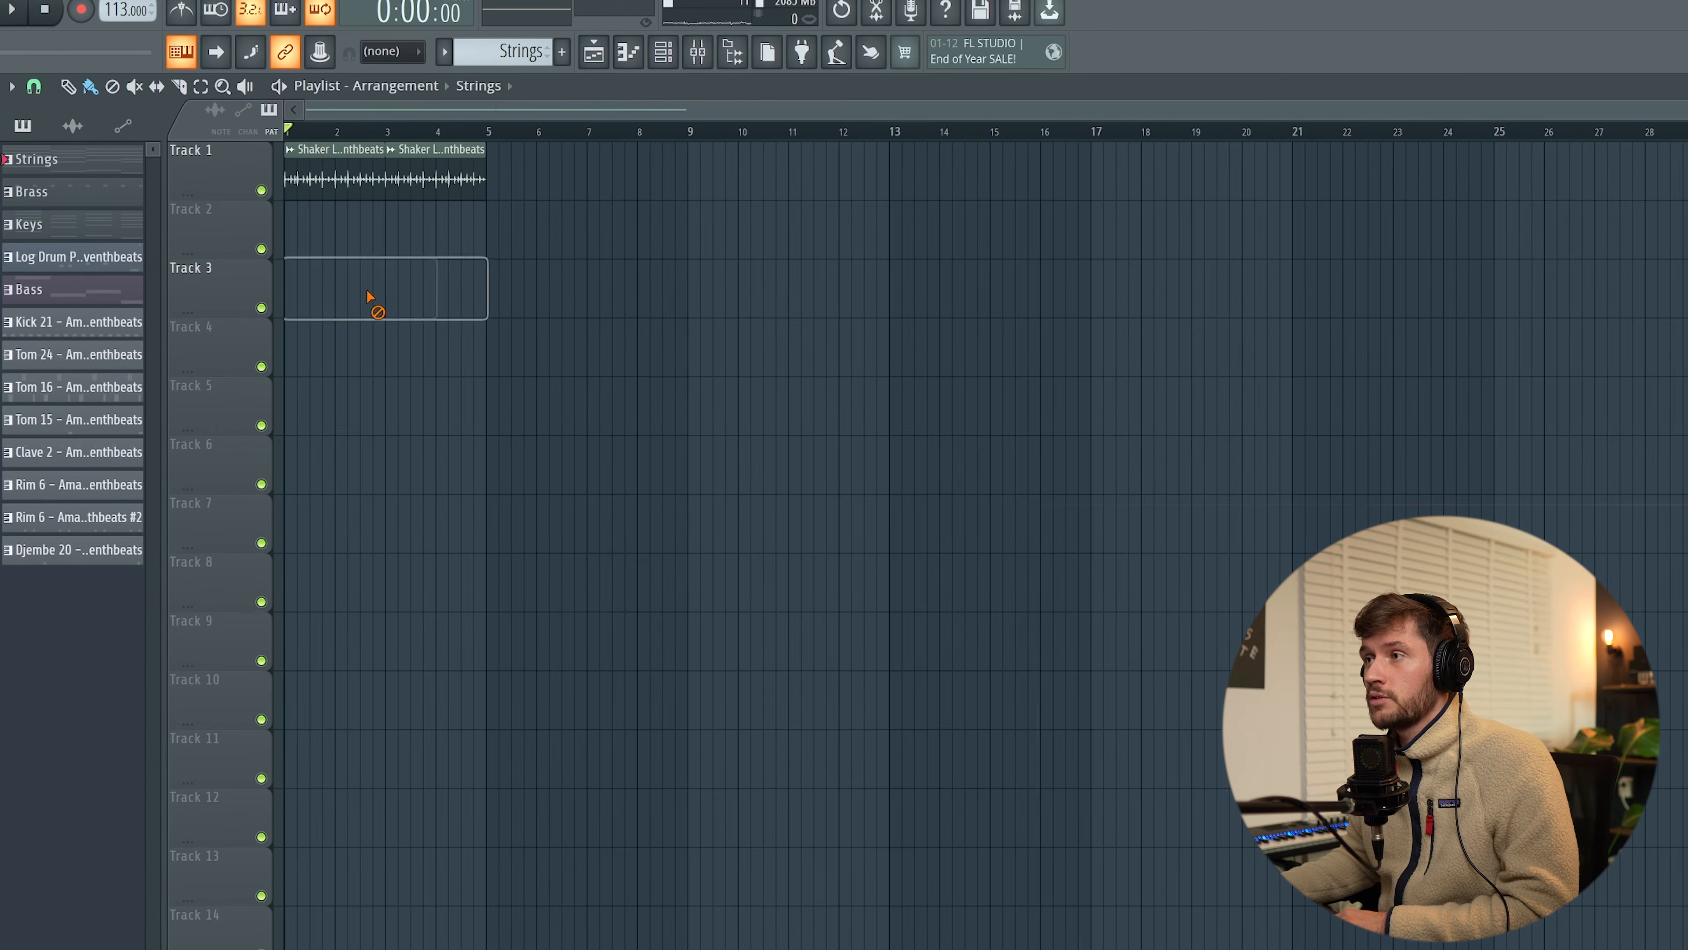
left_click(69, 558)
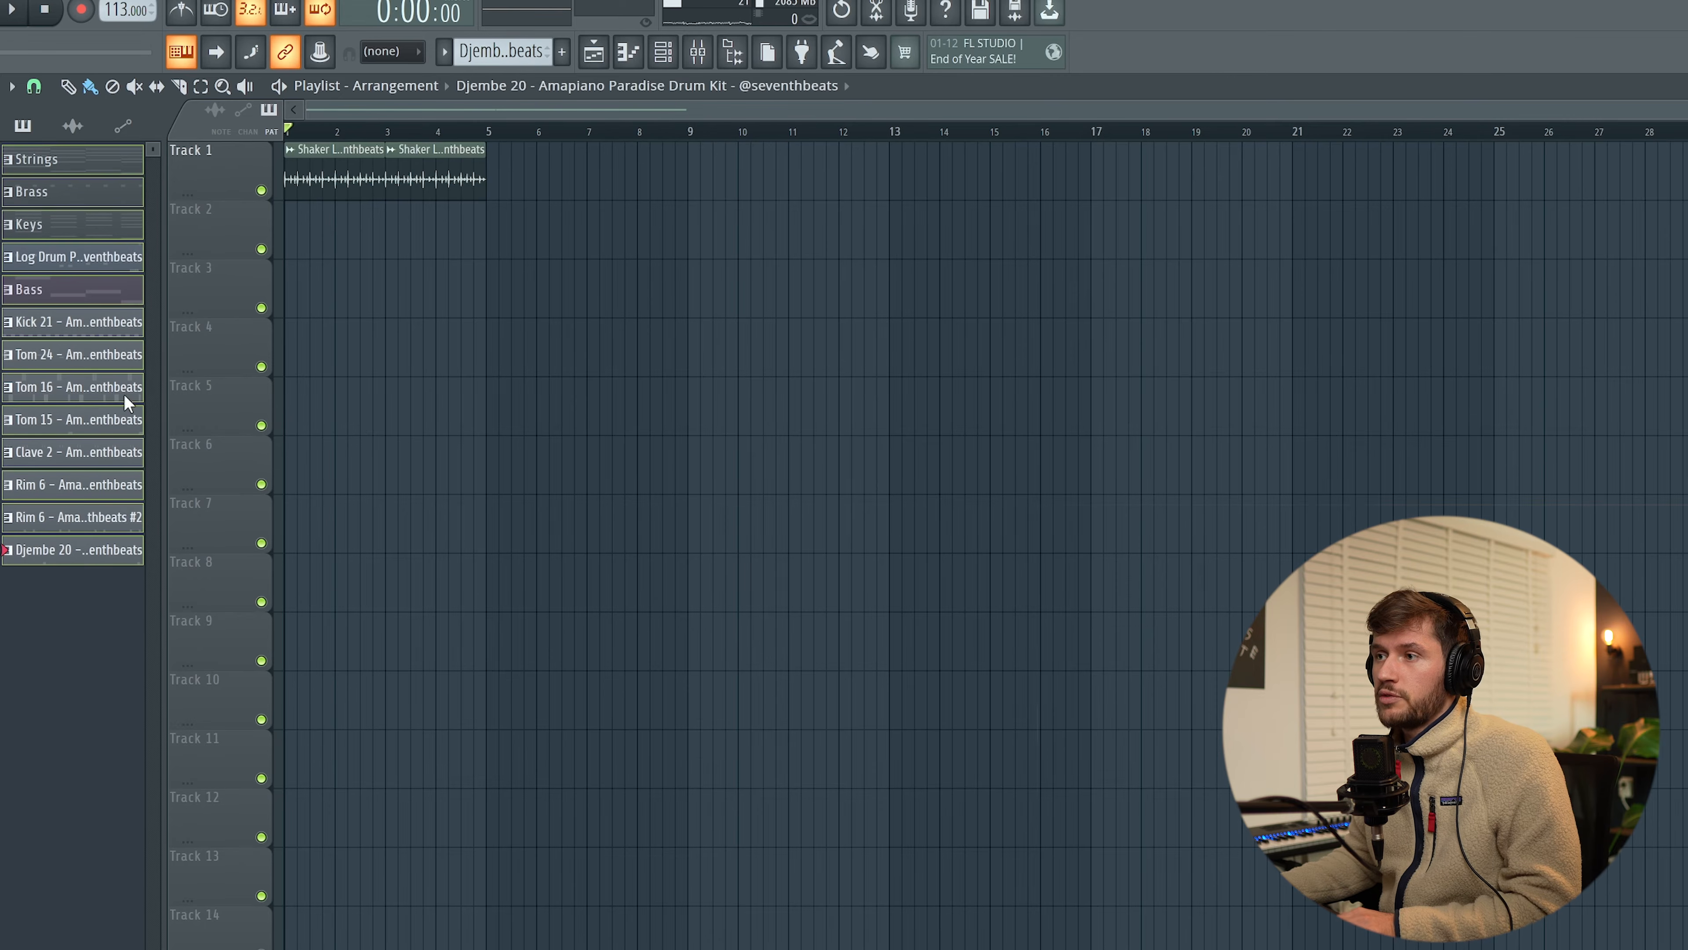
left_click_drag(41, 159, 291, 293)
Rearrange the clips with the melodic parts on Tracks 1 to 5, the drums on Tracks 7 to 14 and the shaker on Track 15.
left_click_drag(515, 943, 282, 470)
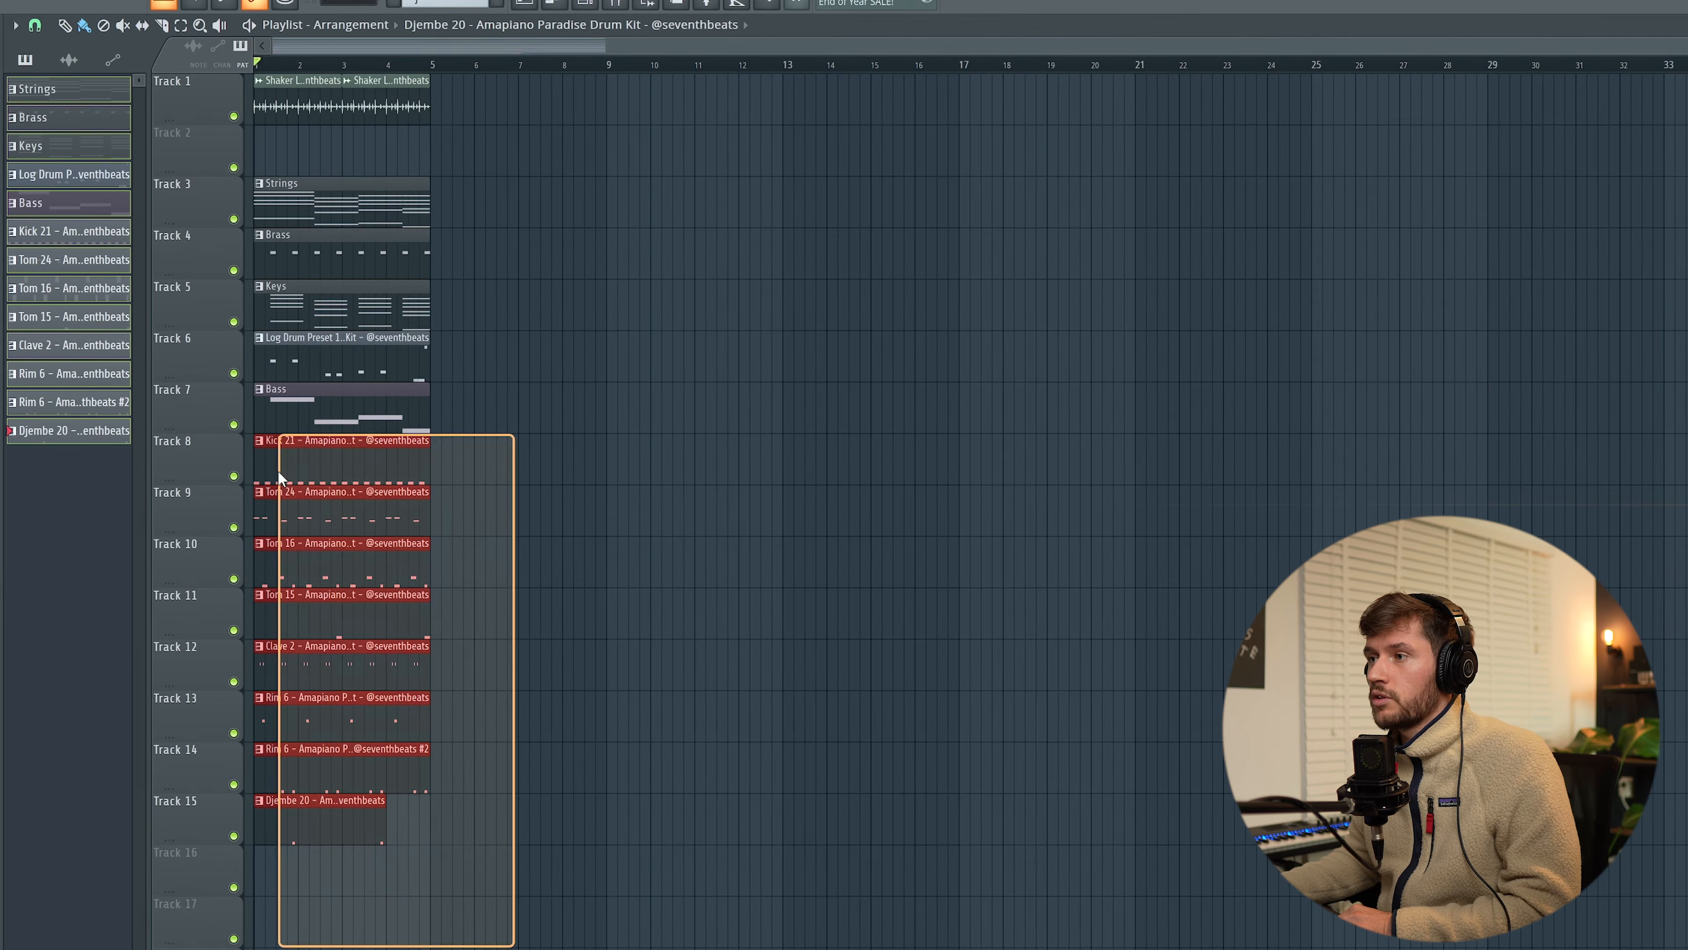
left_click_drag(313, 459, 301, 512)
left_click(590, 431, "ctrl")
left_click_drag(271, 106, 236, 939)
left_click_drag(456, 947, 316, 88)
left_click(489, 621, "ctrl")
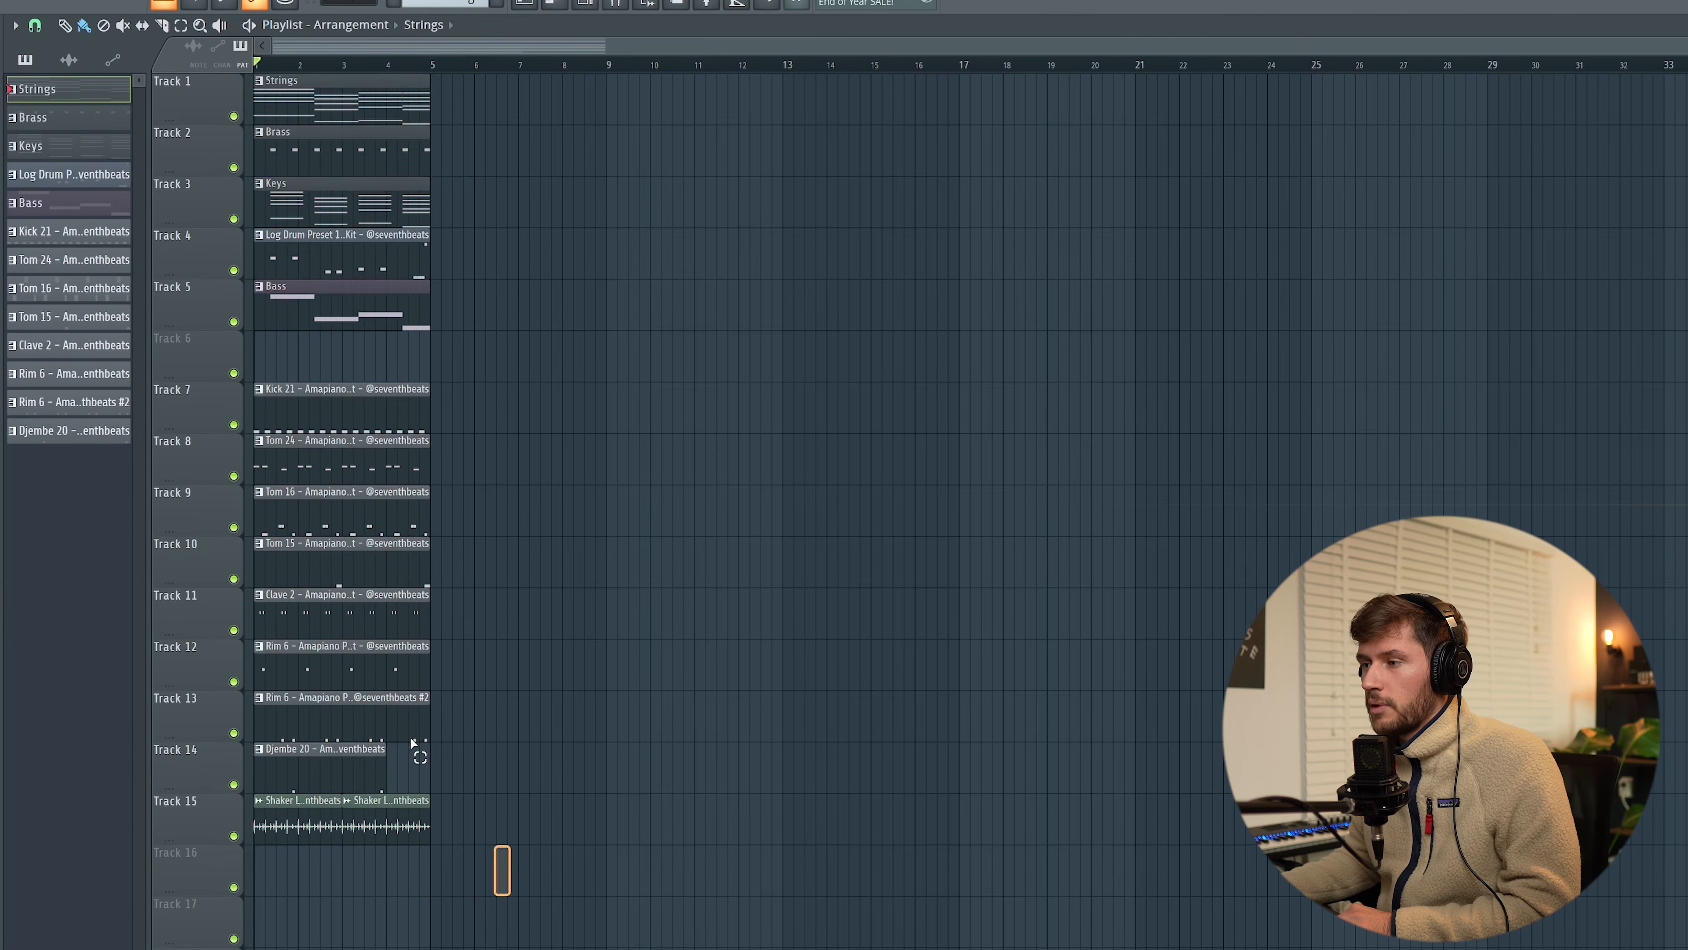
Repeat all clips through bar 16; delete log drum, bass and strings from bars 1 to 8 and brass from bars 1 to 4 and 9 to 12.
left_click_drag(411, 738, 178, 84)
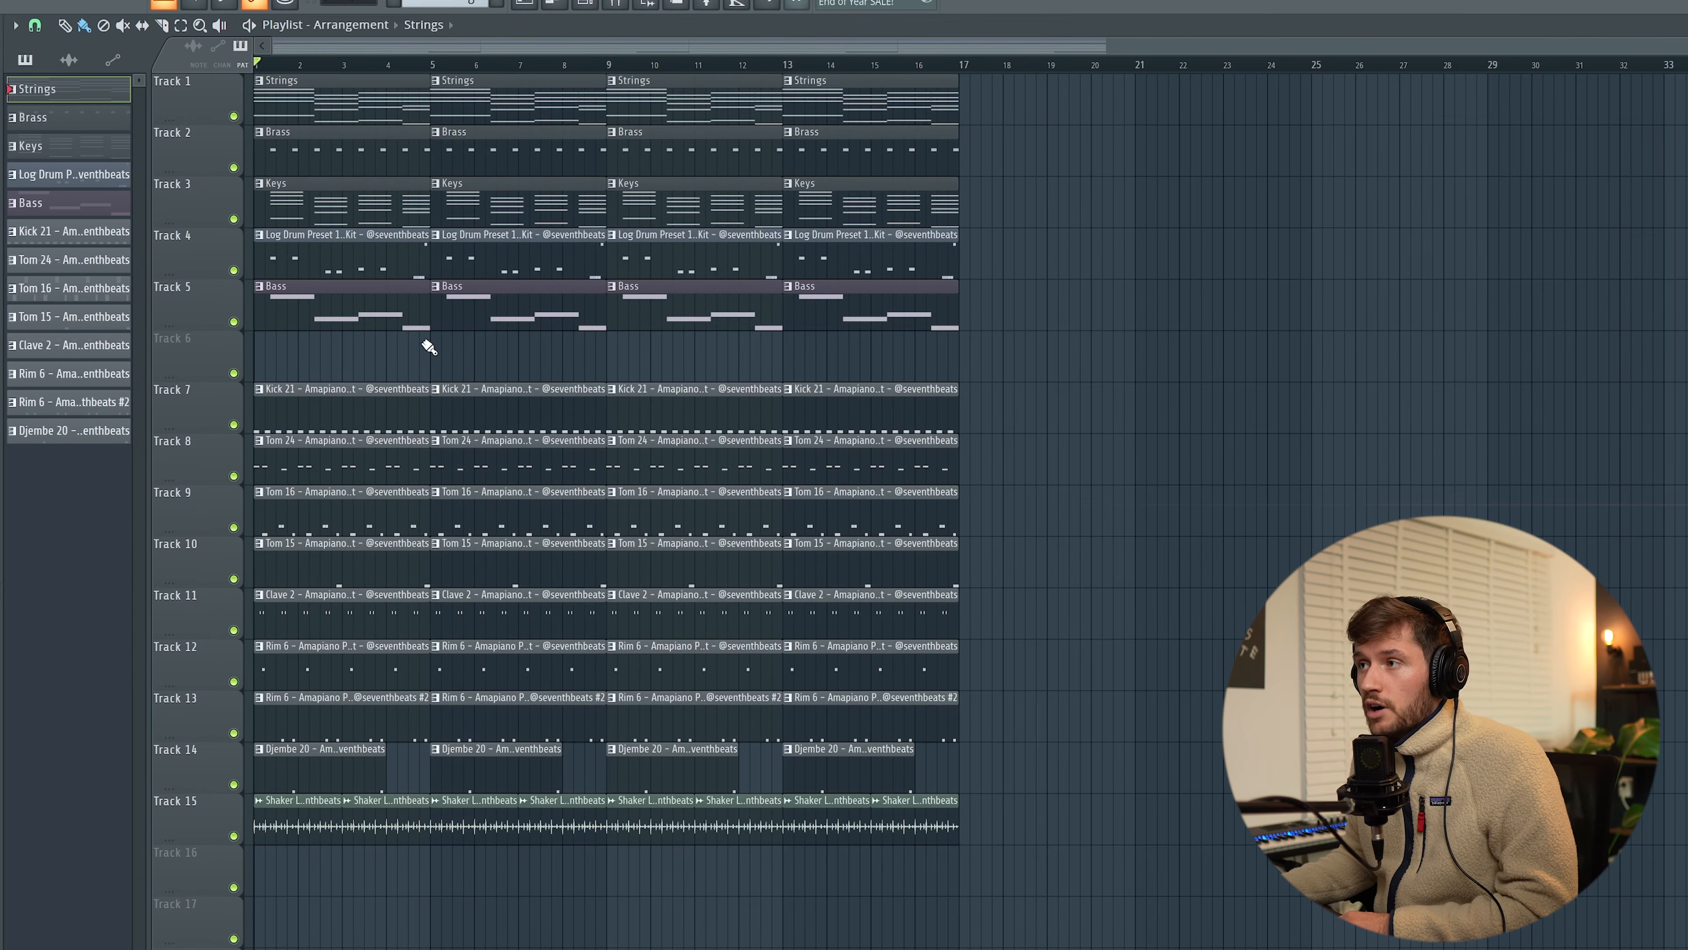
right_click(355, 263)
right_click(361, 313)
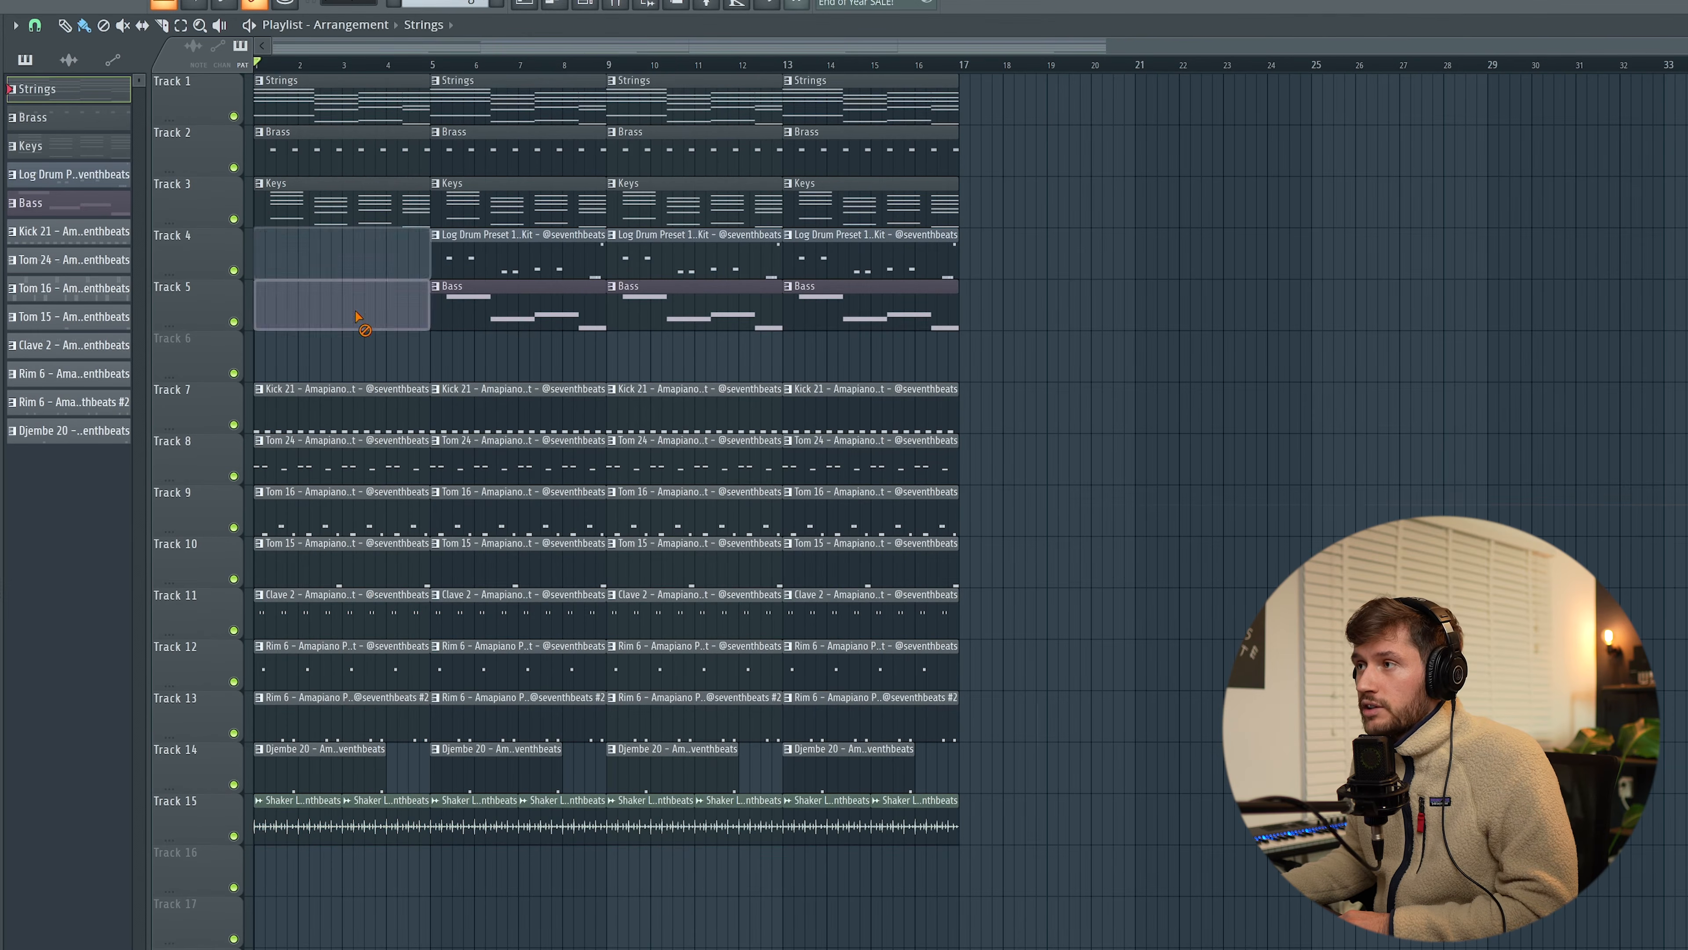
right_click(488, 312)
right_click(504, 270)
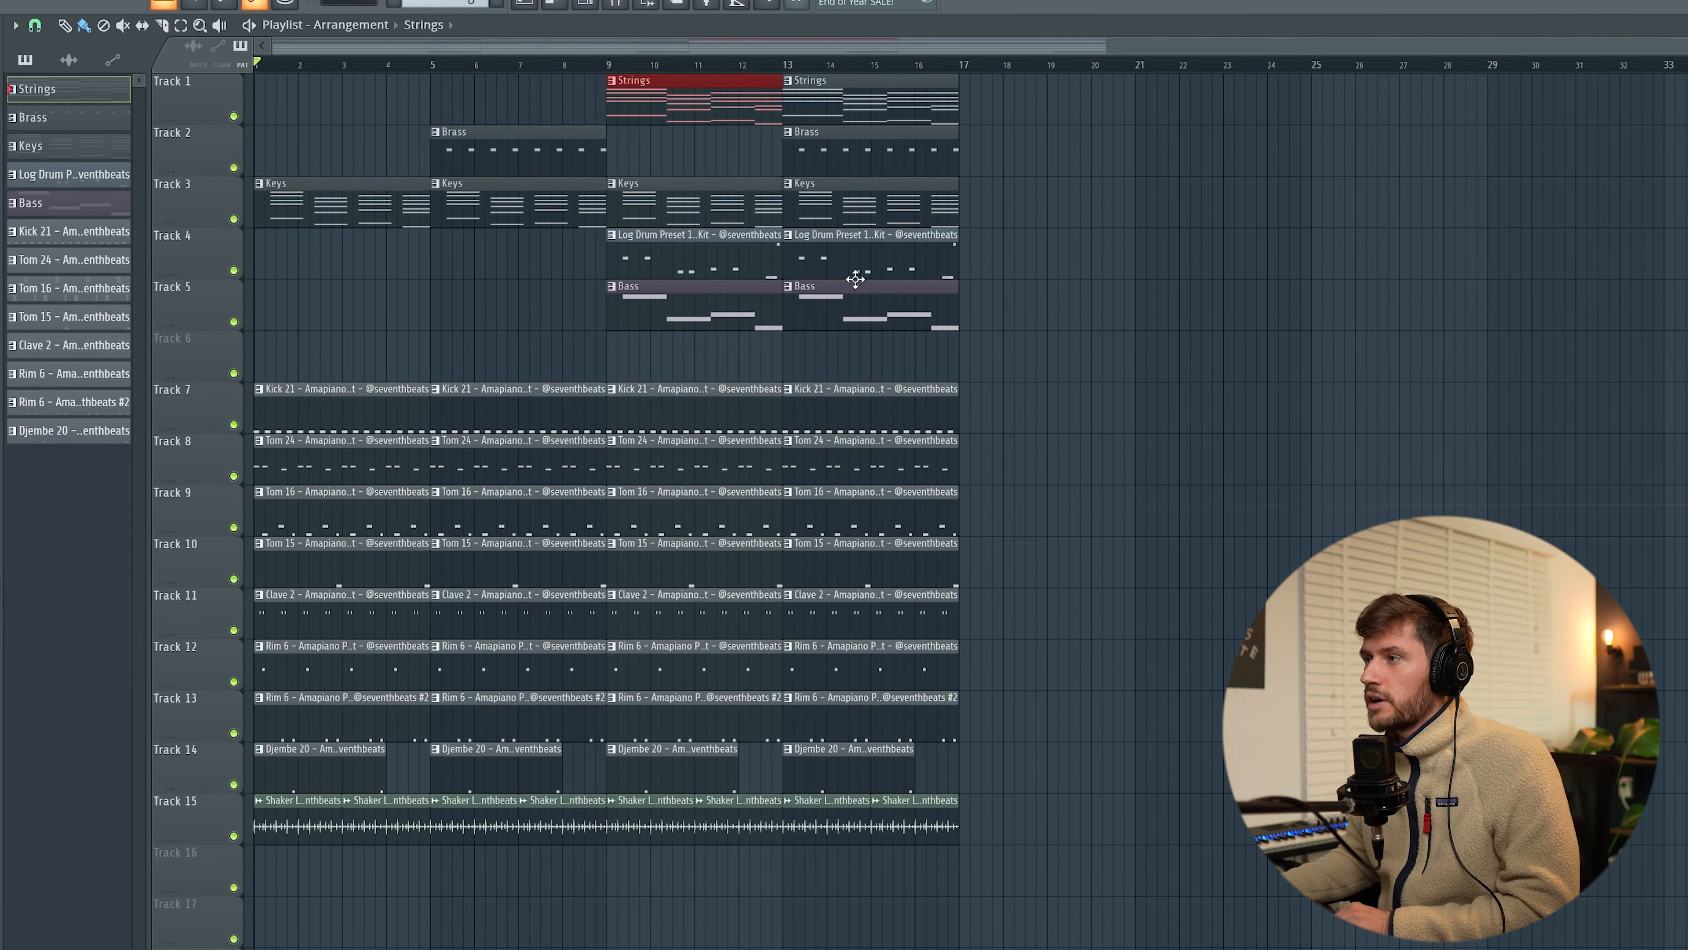
Extend the arrangement by another eight bars with the strings only there, and move everything so it starts at bar 9.
left_click_drag(1047, 905, 638, 119)
left_click_drag(359, 214, 714, 222)
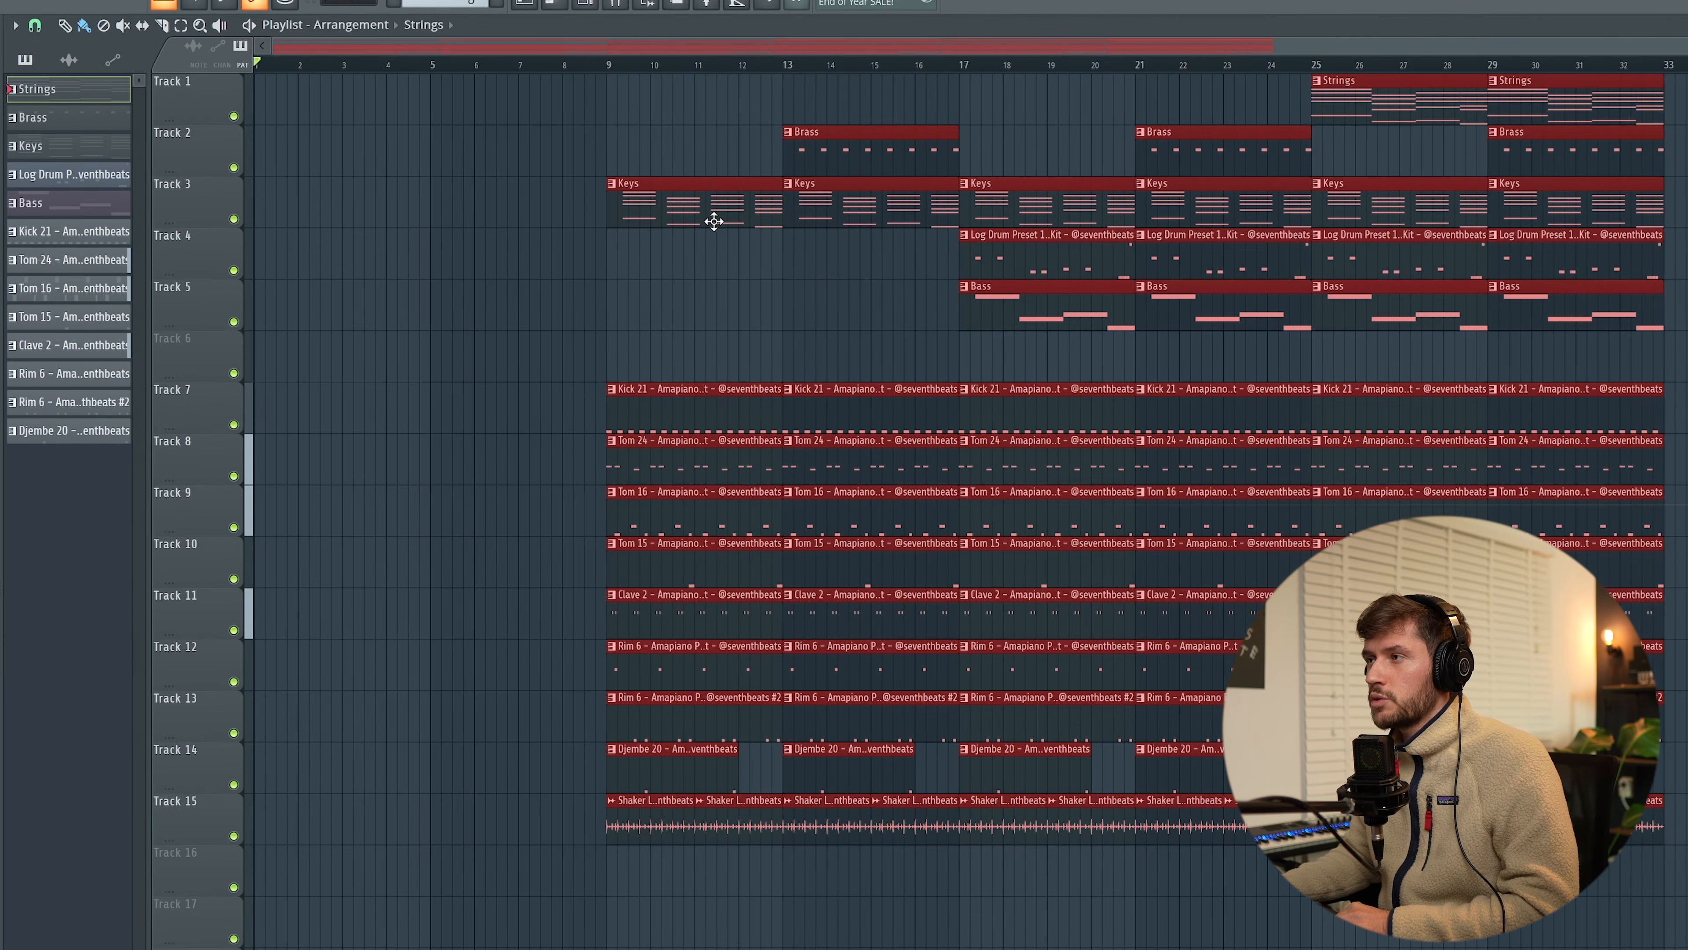
left_click_drag(537, 342, 962, 891)
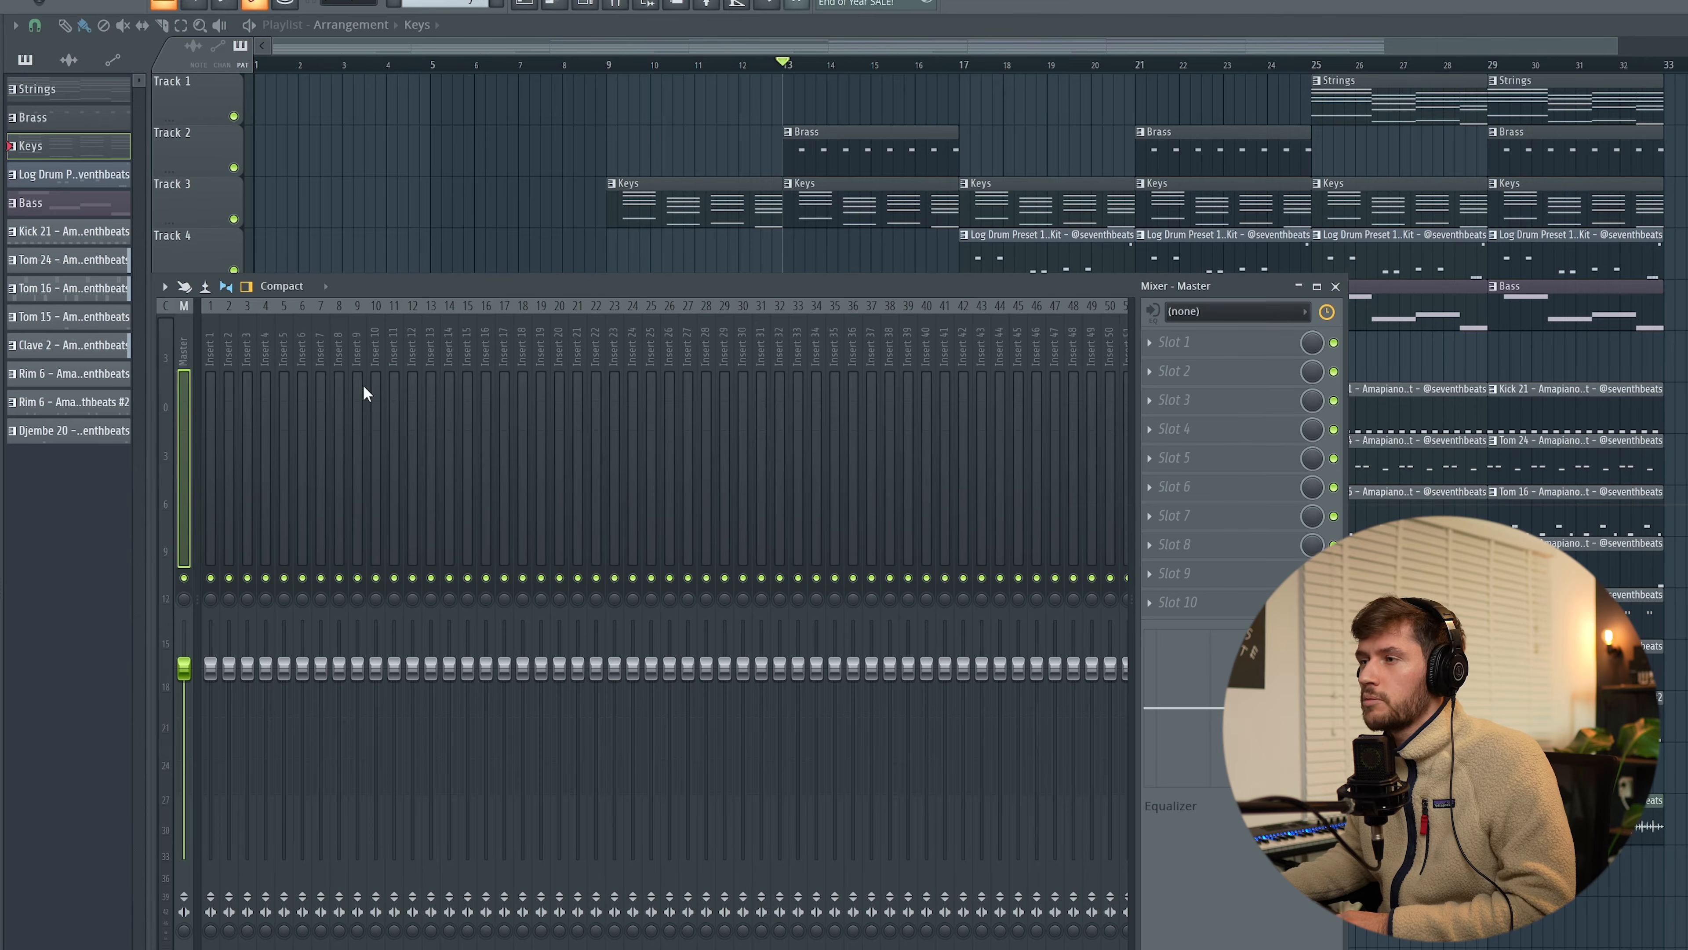
Route the drums to mixer inserts 1 to 8 and the melodic channels to inserts 15 to 19, and load Pro-Q 3 on Brass.
left_click(585, 4)
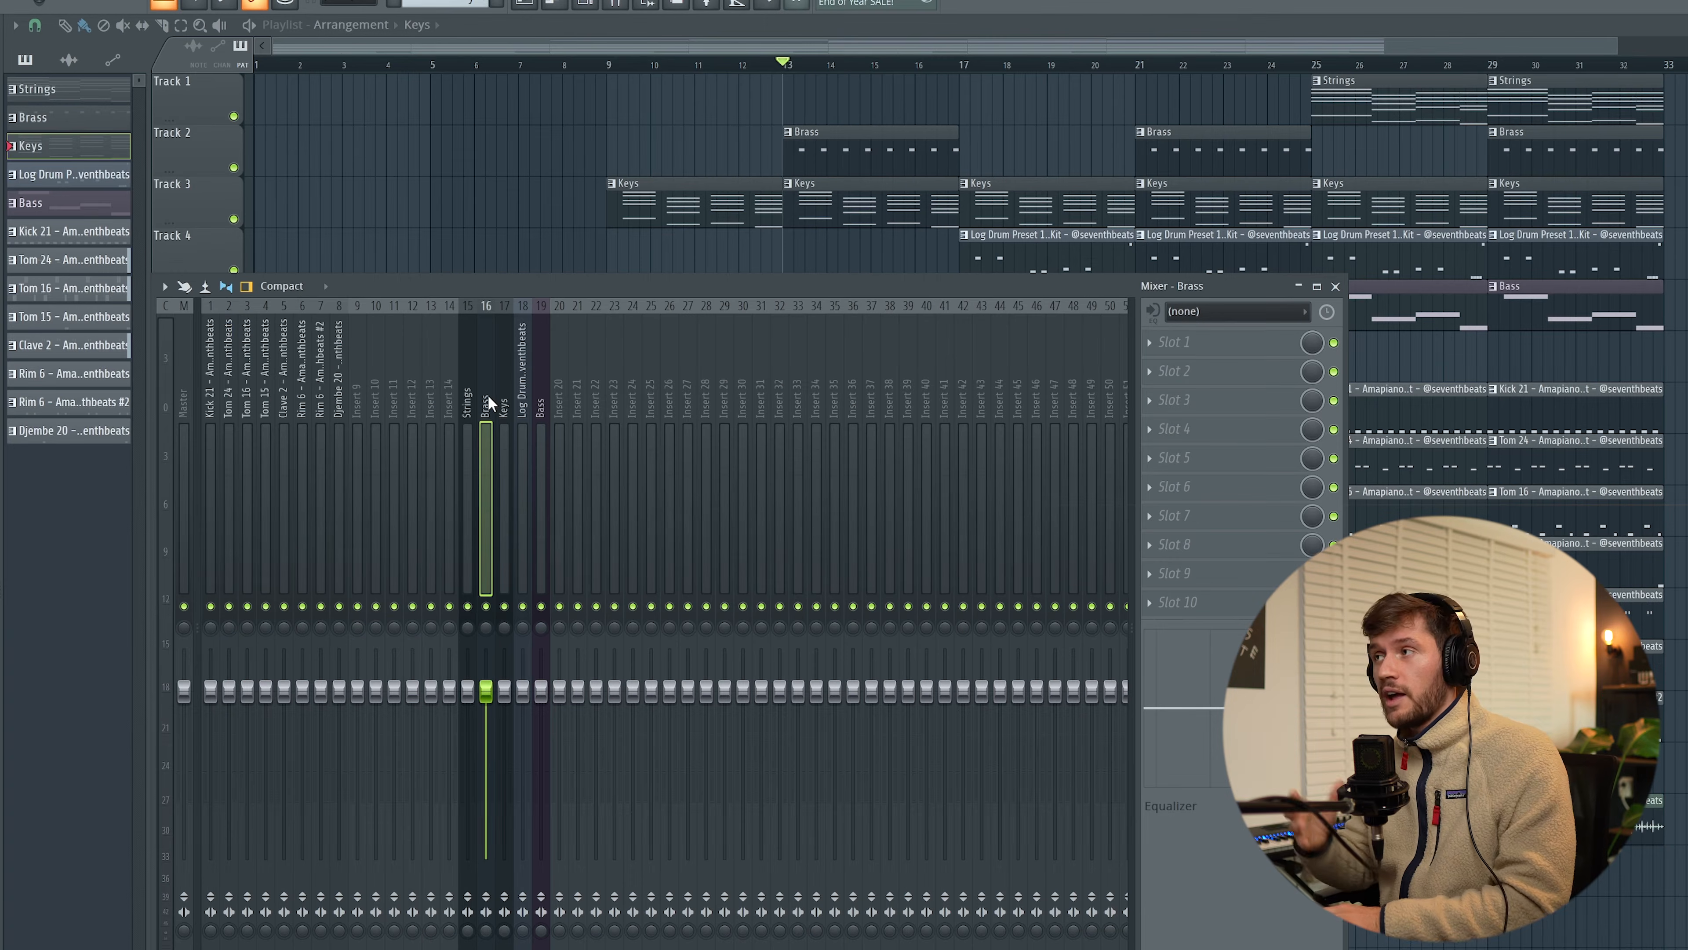
left_click(1179, 351)
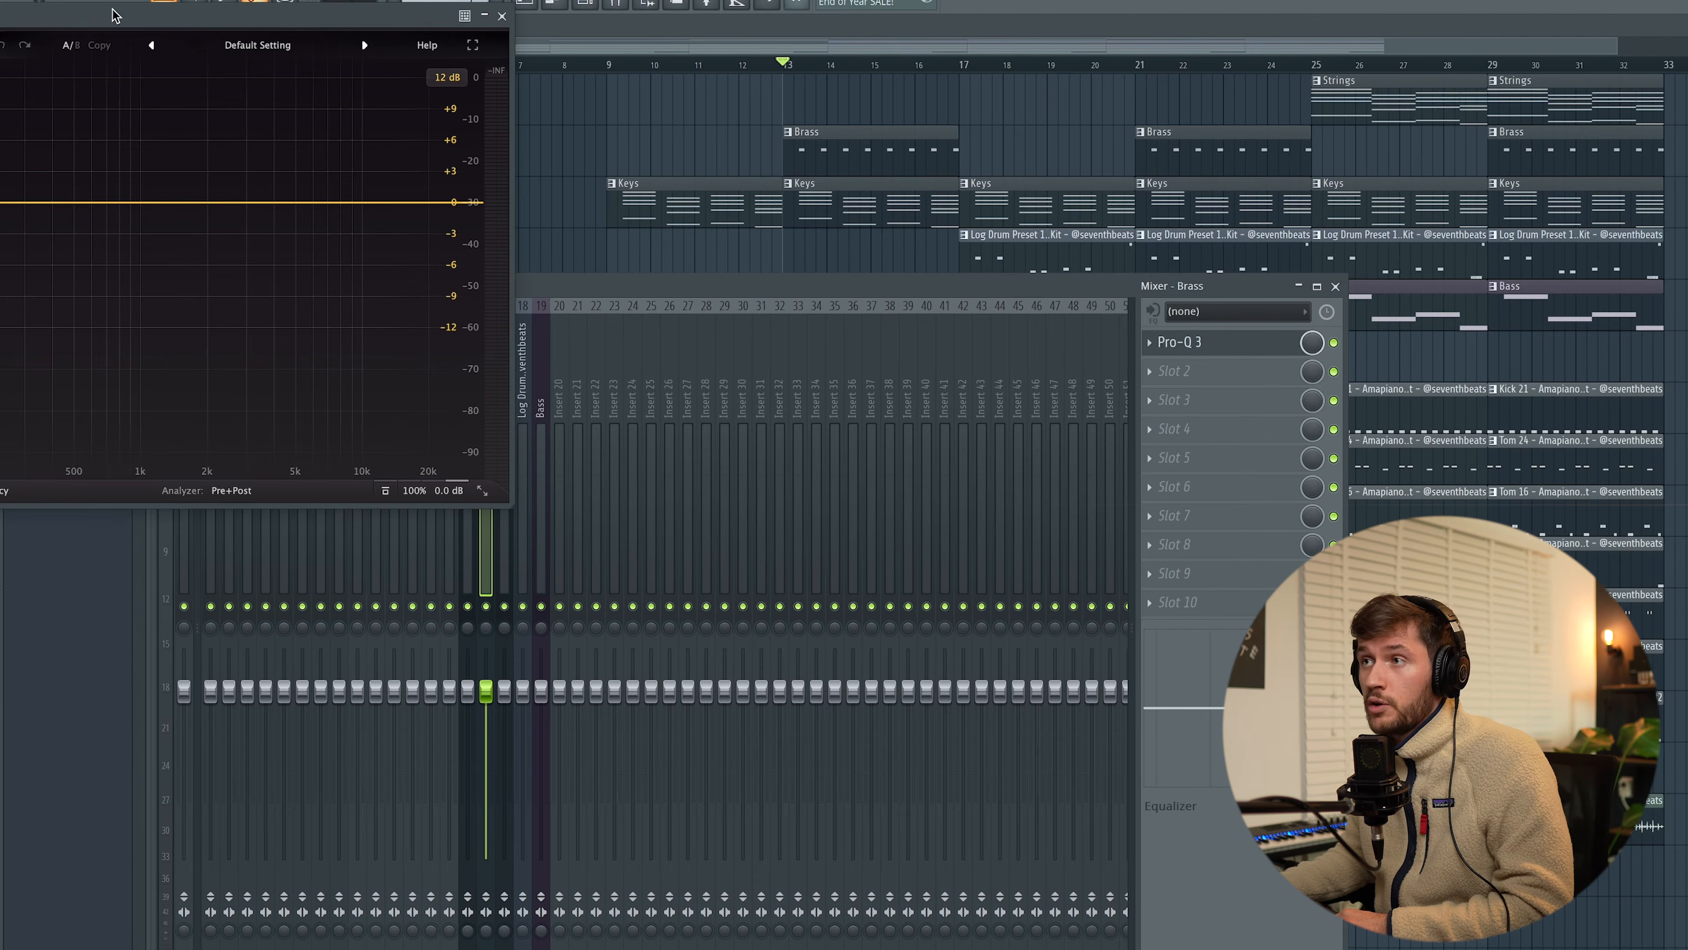
left_click_drag(112, 11, 531, 381)
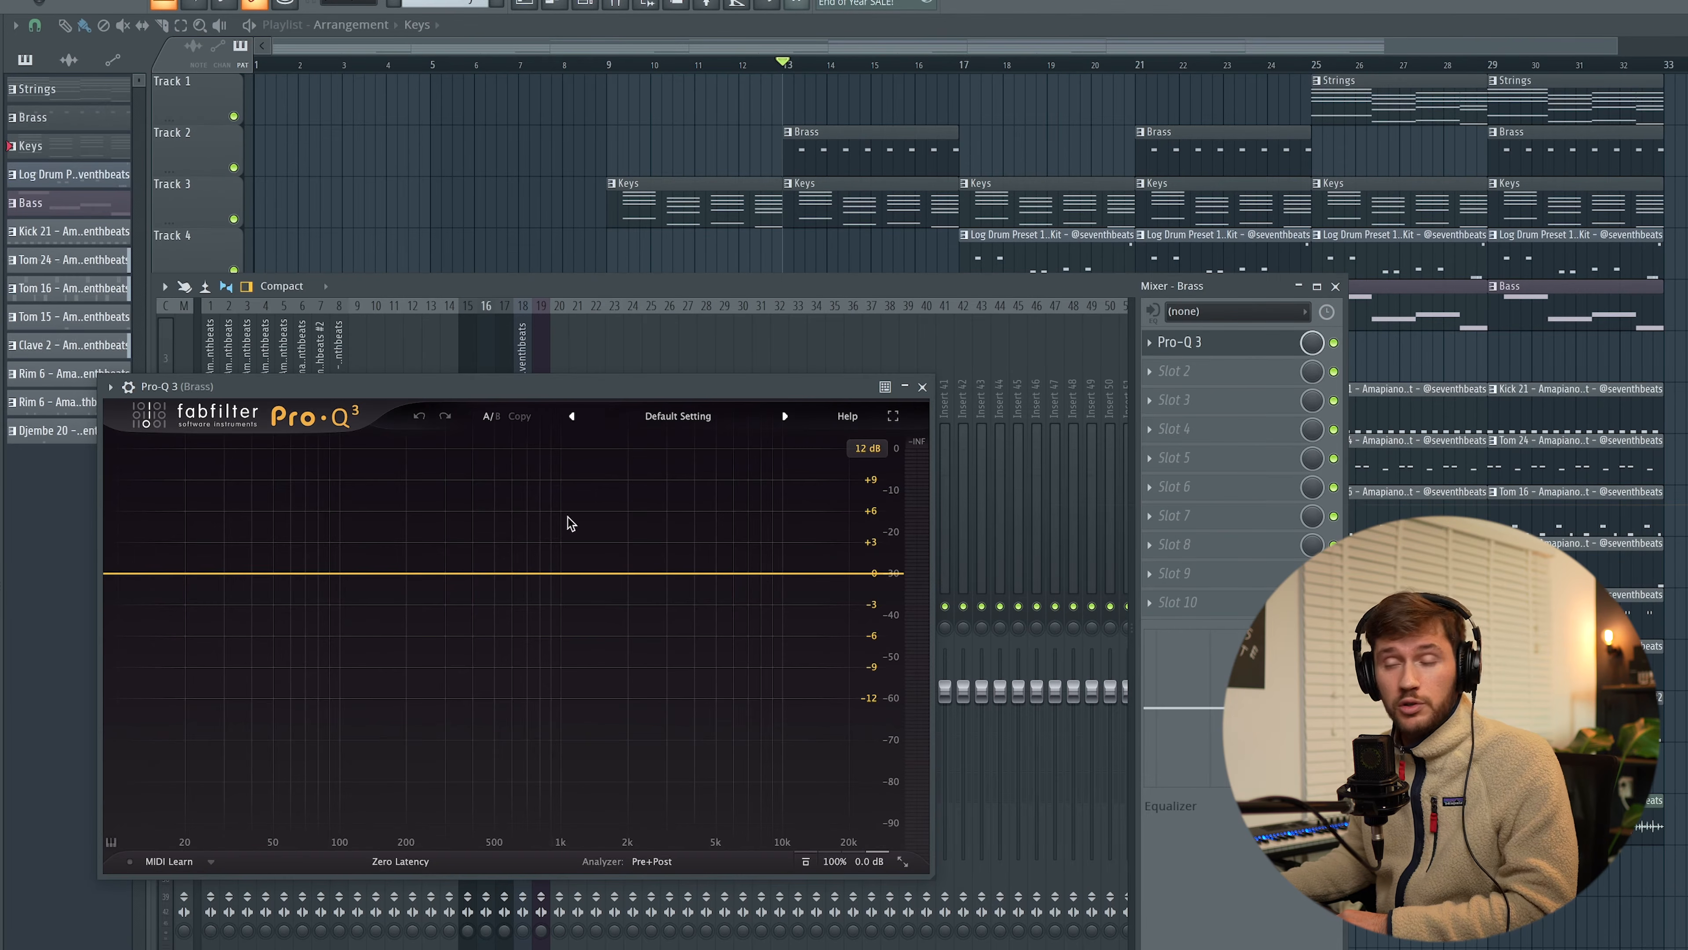
Add a 24 dB/oct high-cut band at about 1 kHz to the Brass EQ and audition it.
left_click_drag(561, 575, 564, 547)
right_click(565, 547)
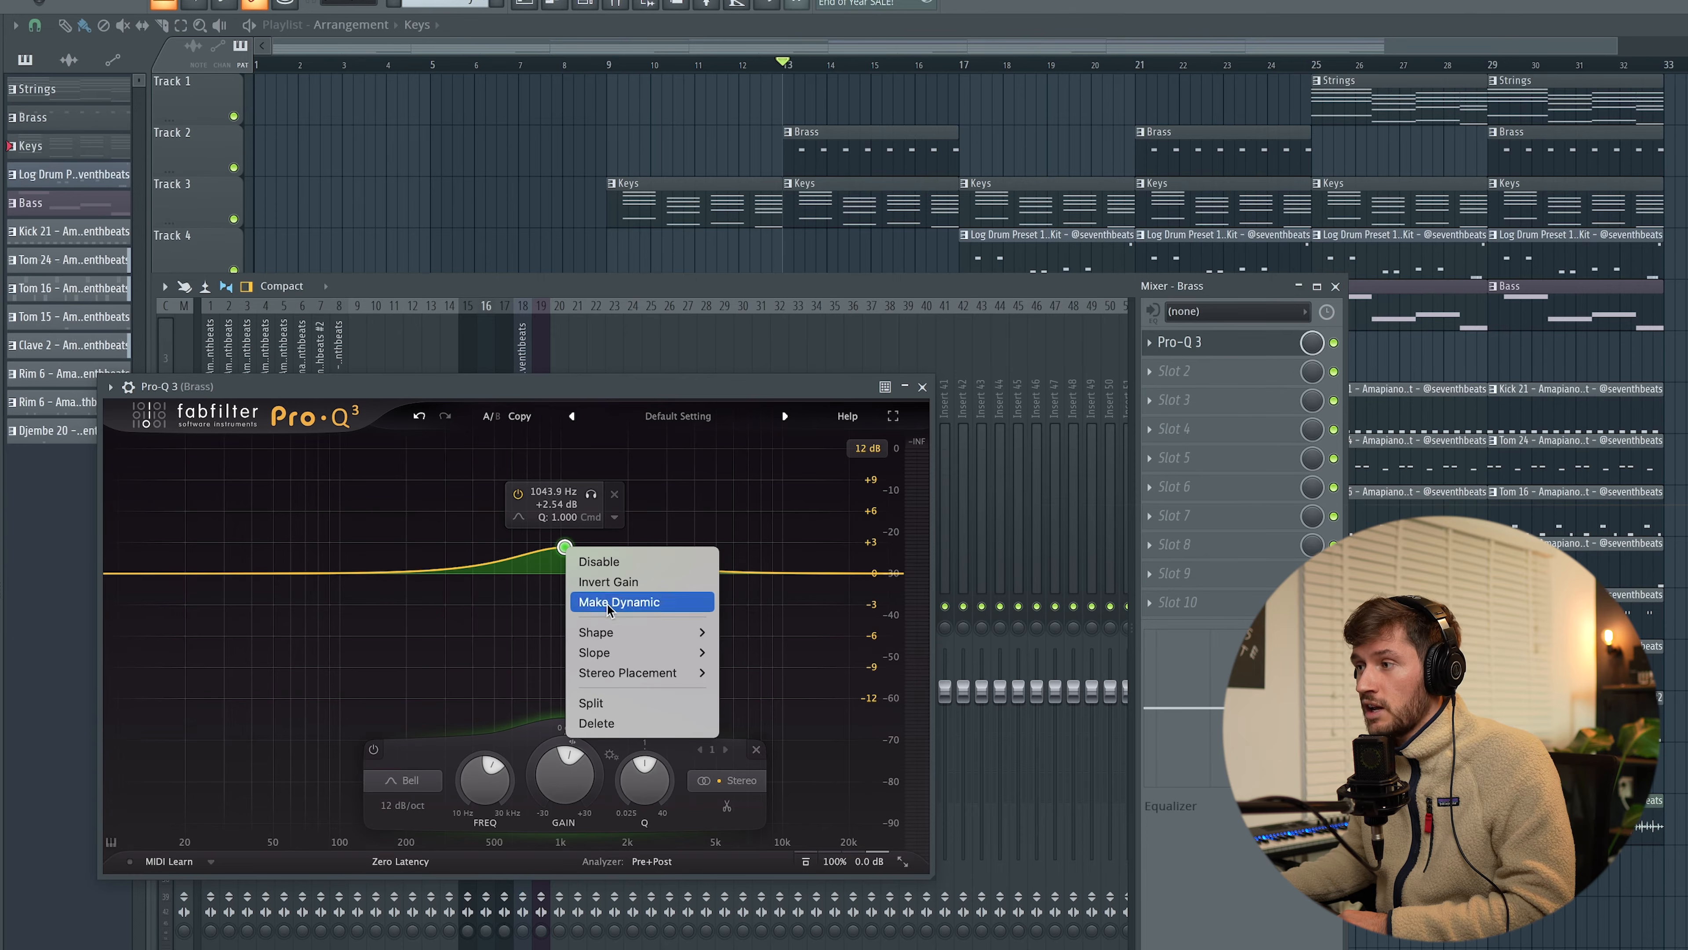
mouse_move(599, 632)
left_click(748, 712)
scroll(553, 579, "up", 1)
key("space")
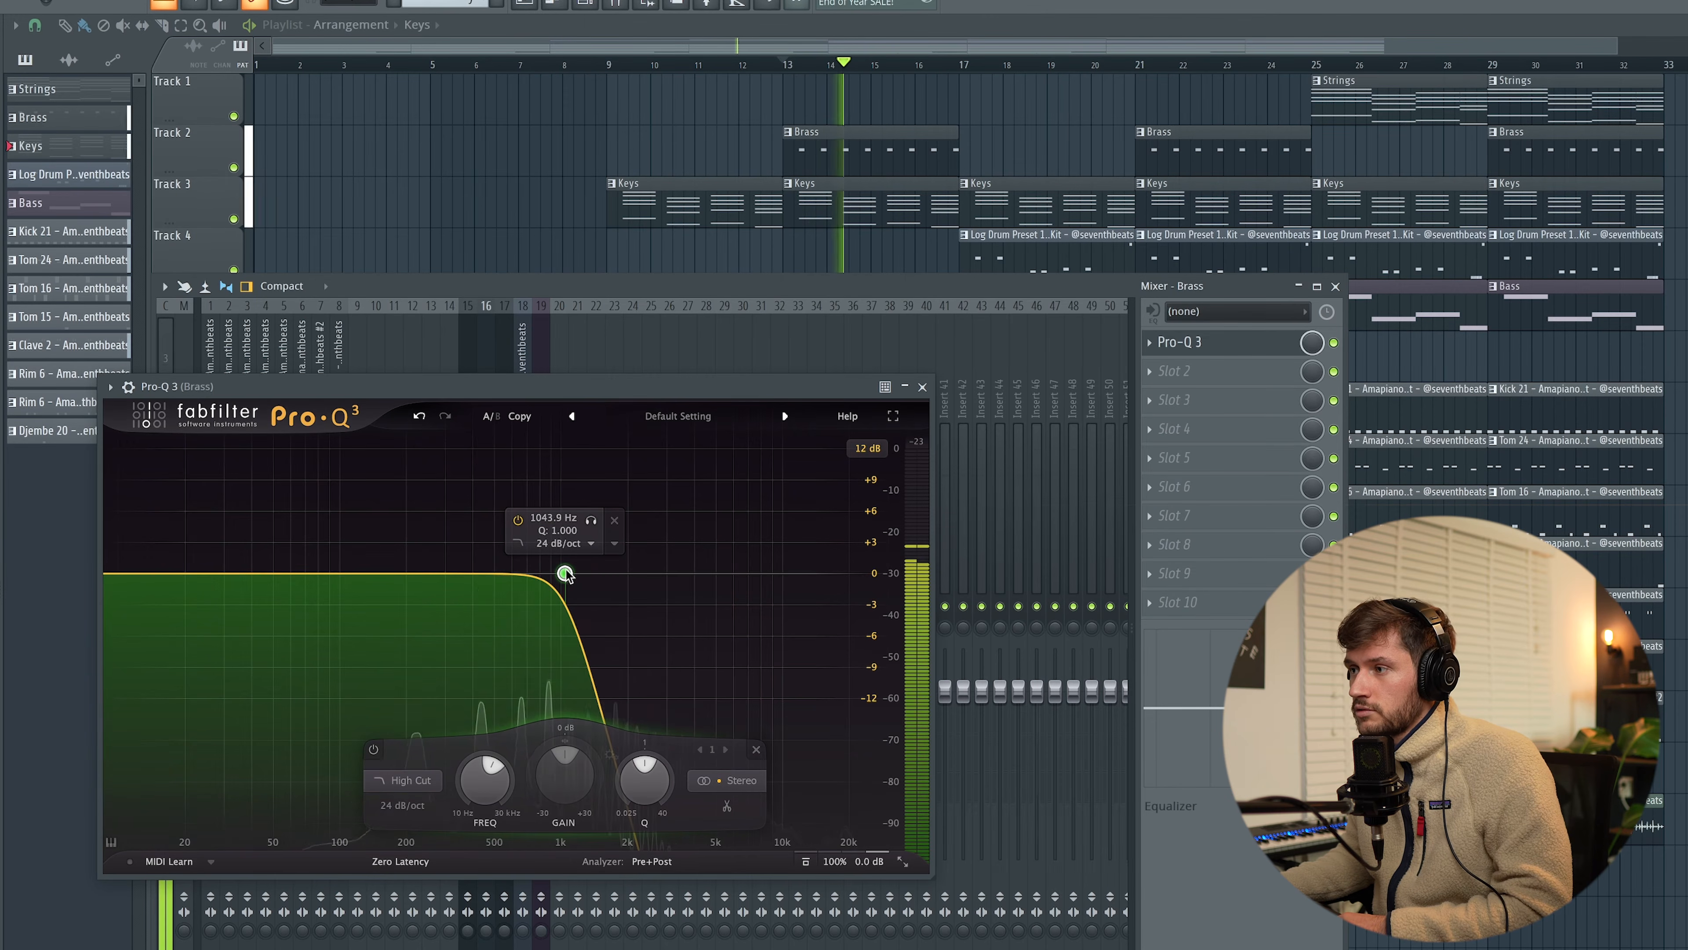
key("space")
left_click_drag(565, 575, 560, 574)
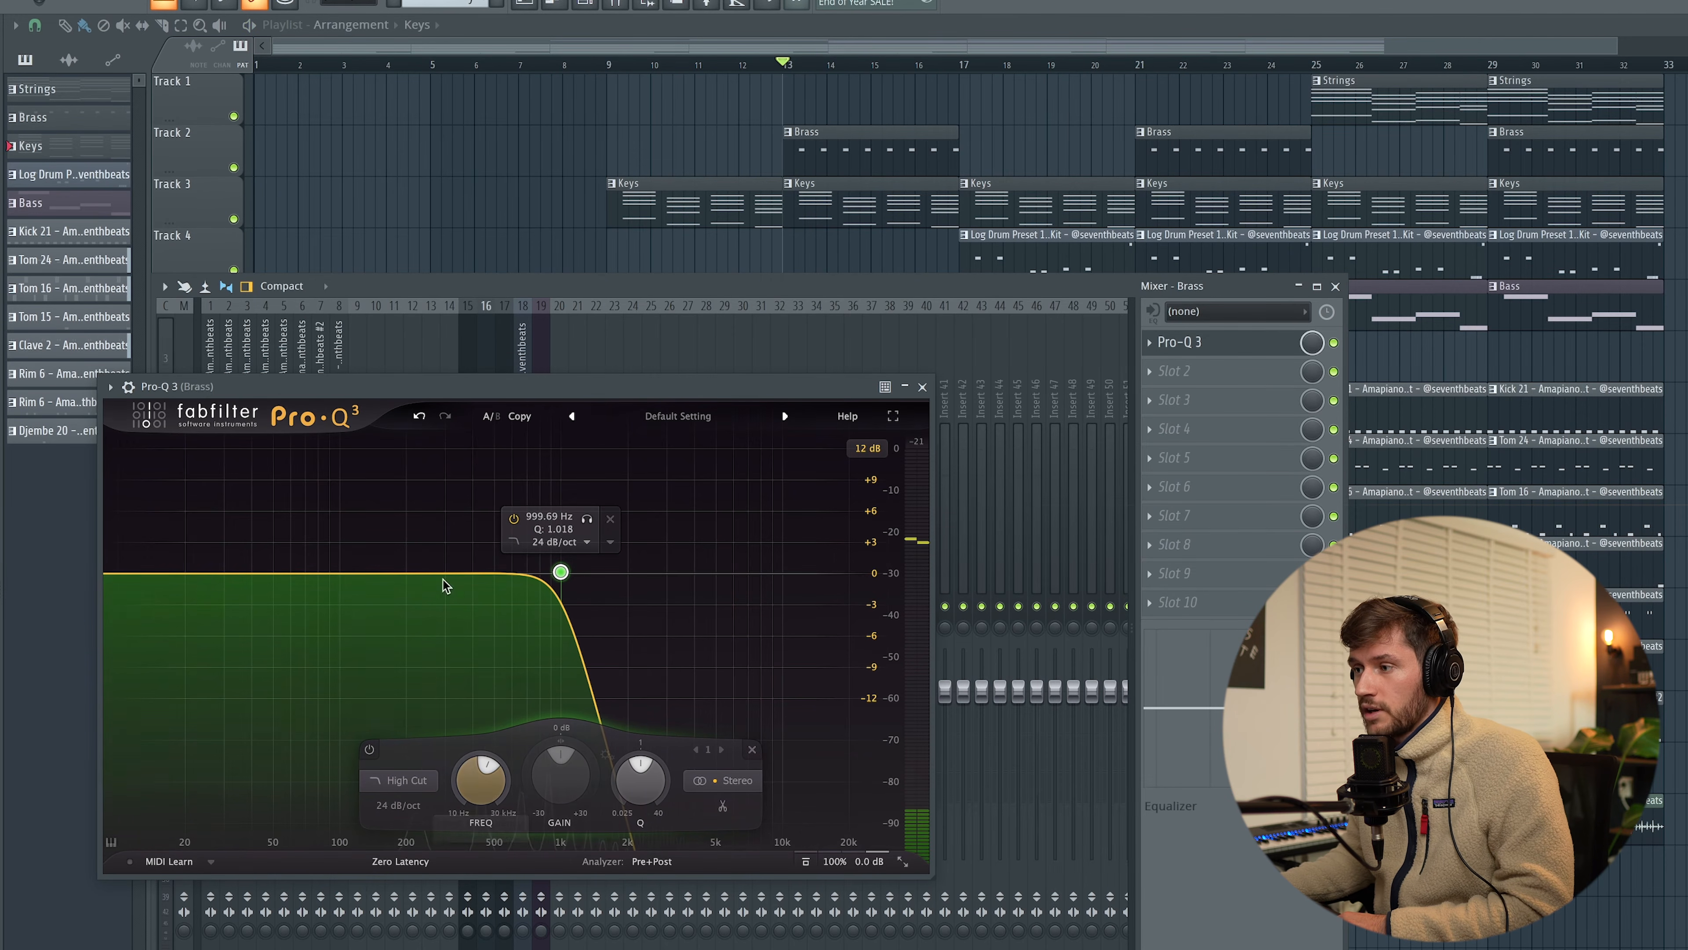
Create an automation clip for the Brass high-cut frequency and place four-bar rising ramps at bars 13, 21 and 29 on Track 6.
left_click_drag(477, 779, 477, 784)
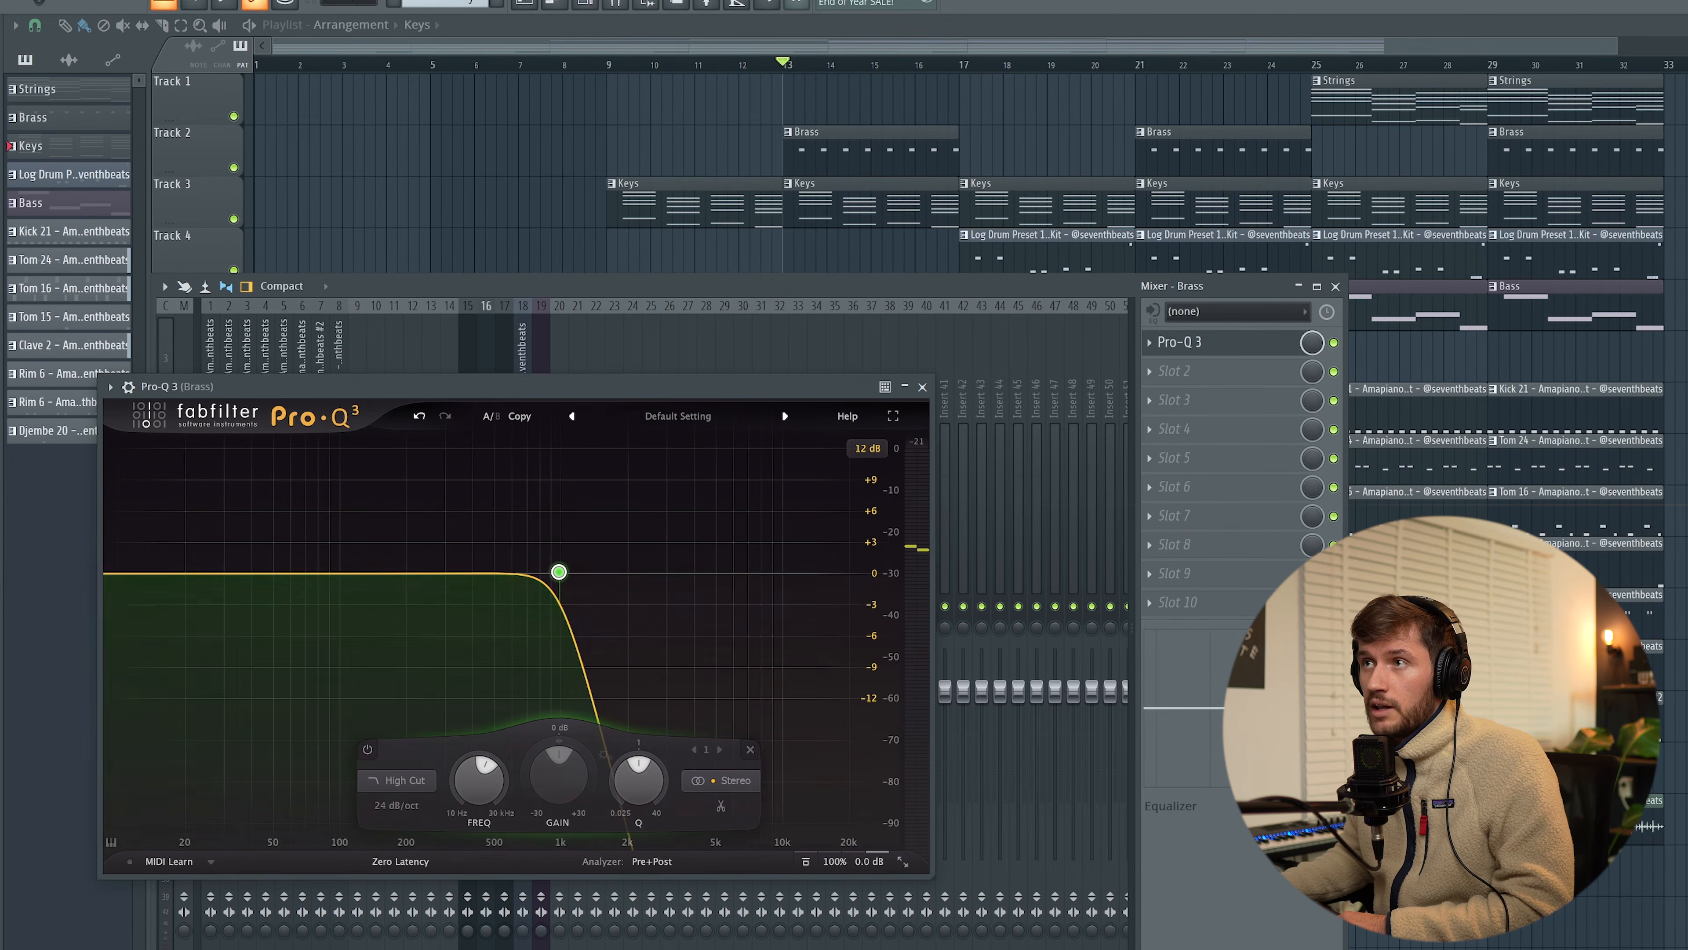
left_click(13, 17)
mouse_move(65, 252)
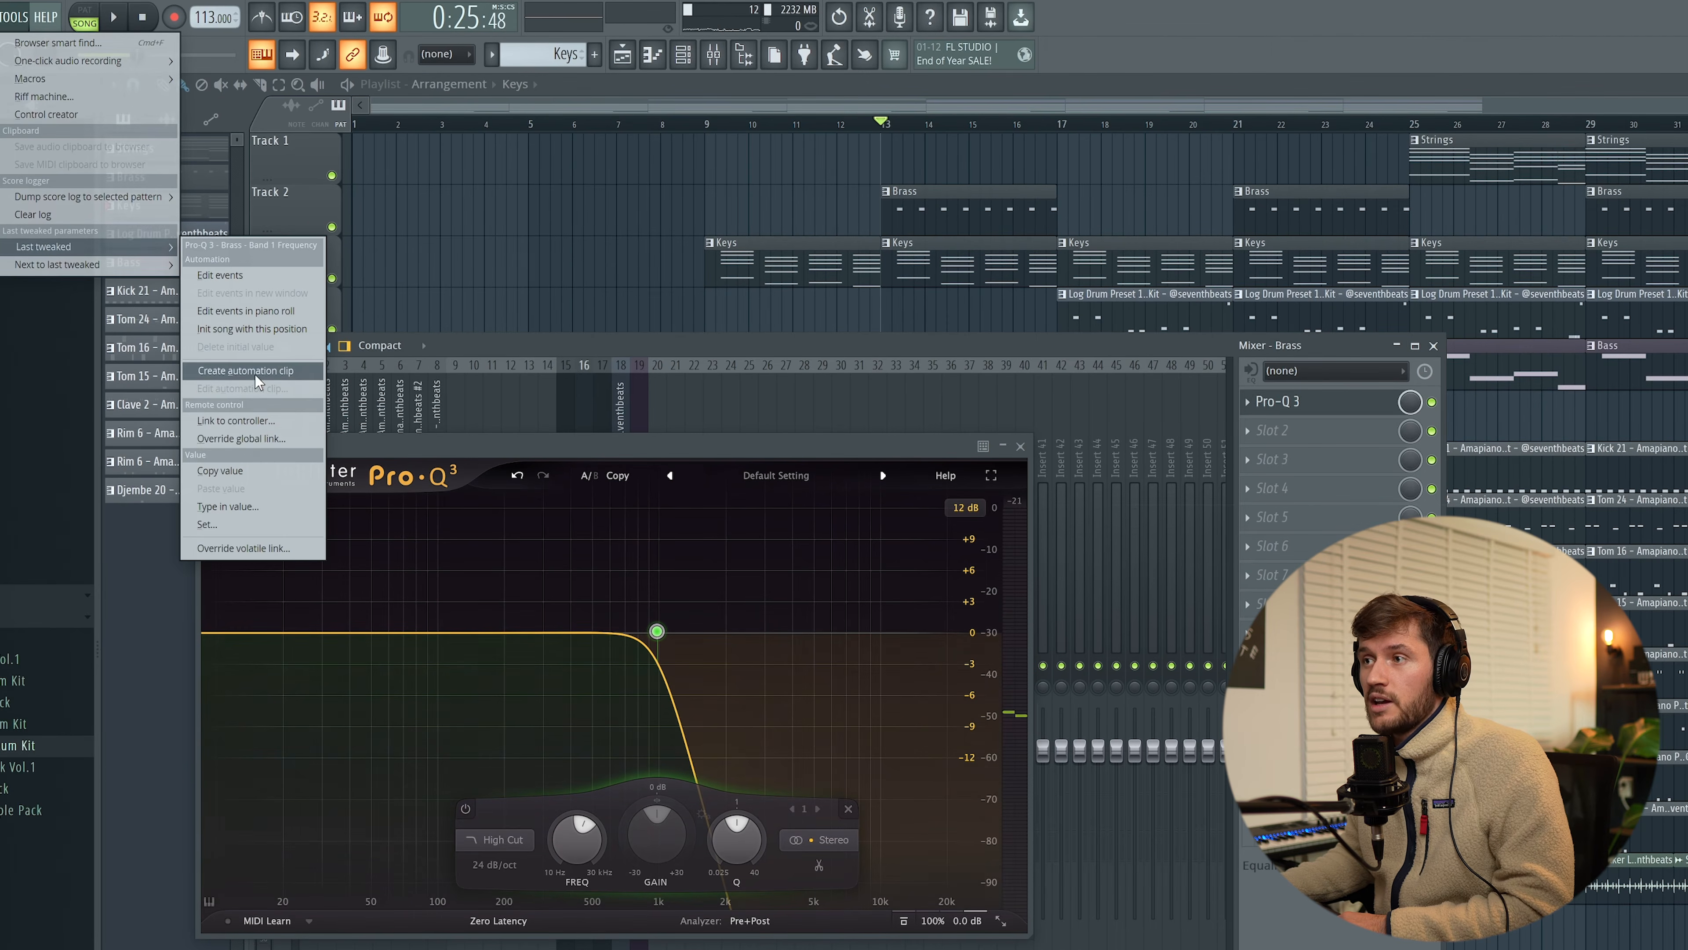
left_click(258, 373)
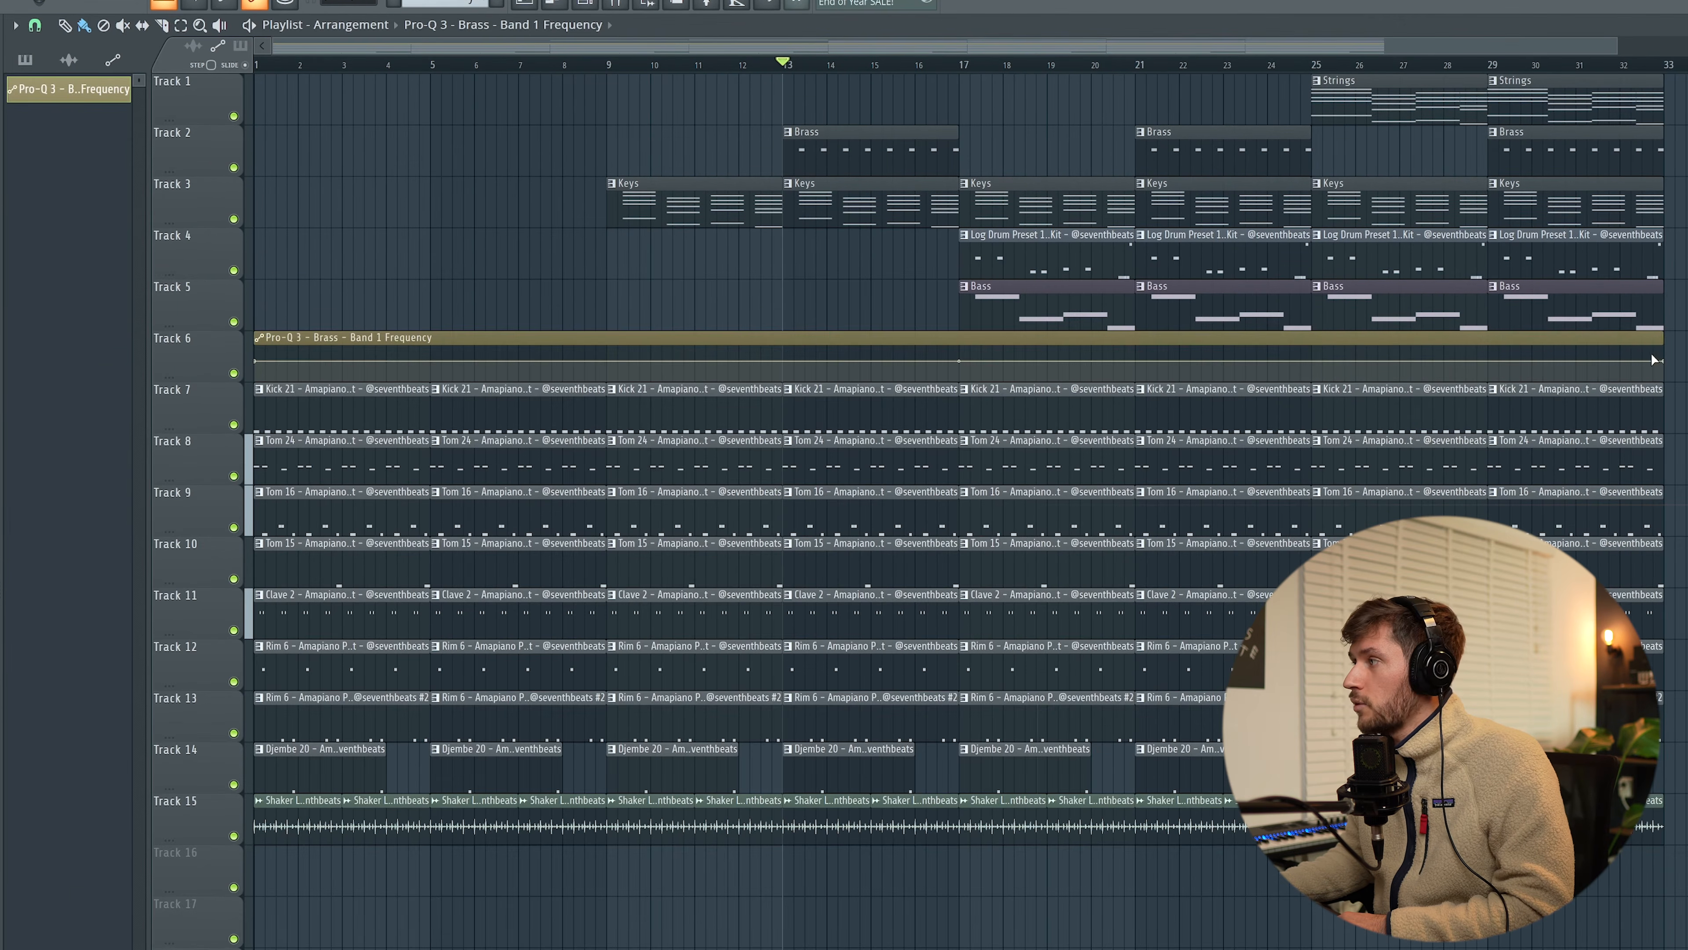
left_click_drag(1661, 360, 440, 310)
left_click_drag(278, 337, 837, 327)
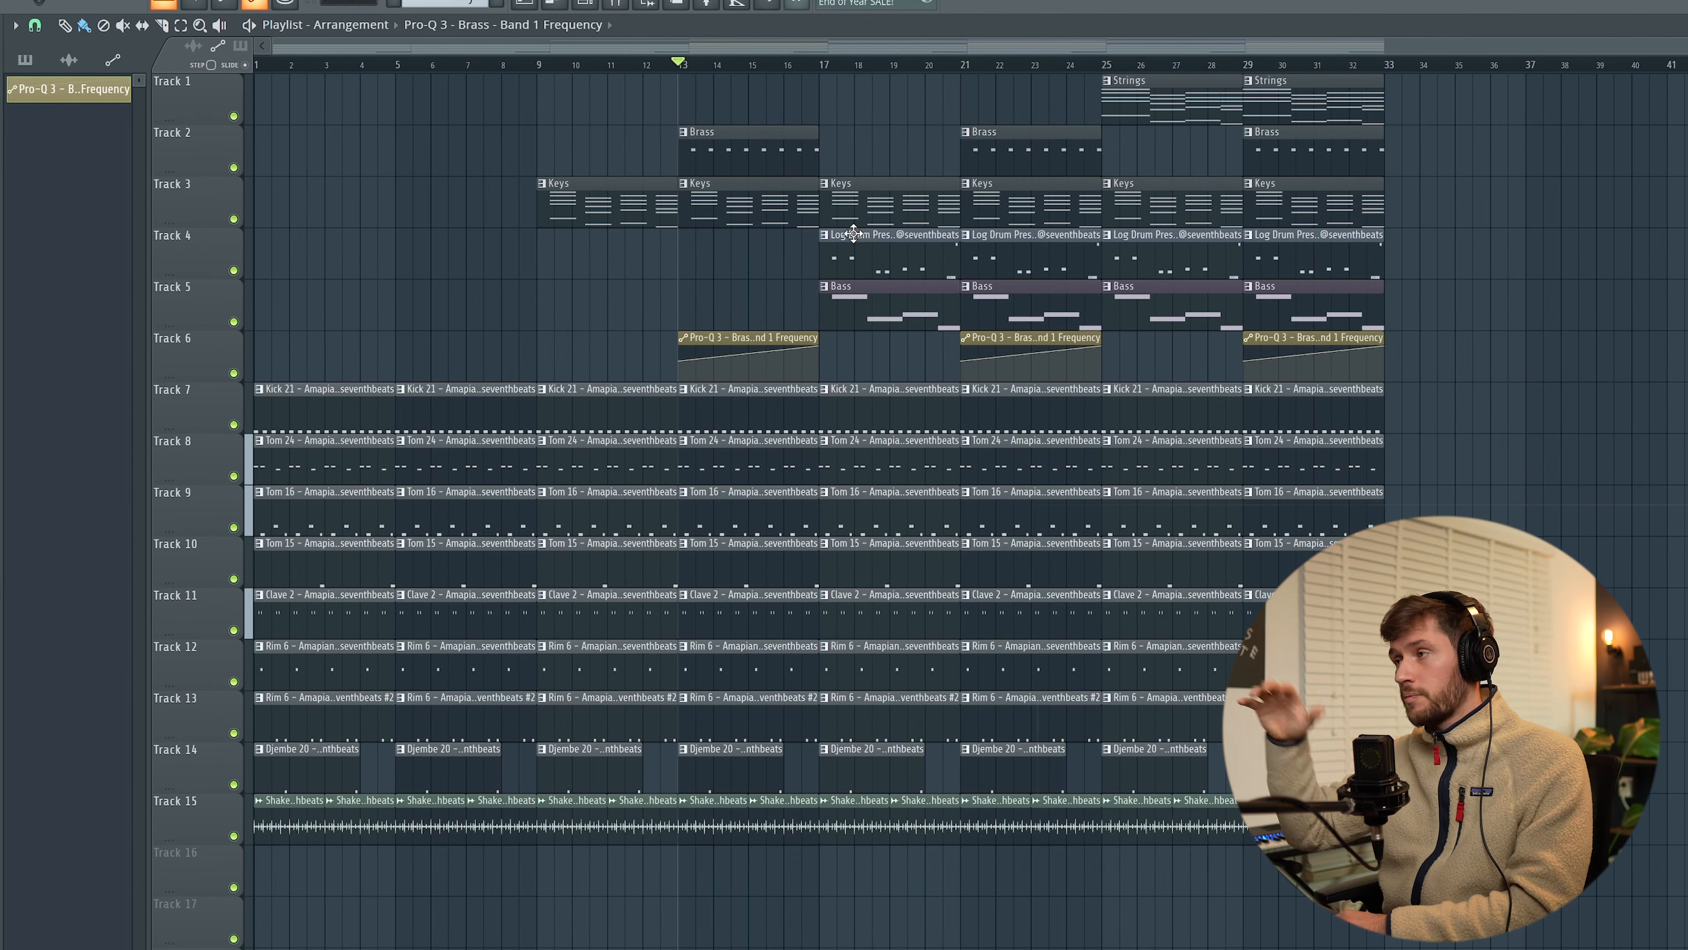
Load ValhallaVintageVerb after the EQ on the Brass insert and lower its reverb mix during playback.
key("space")
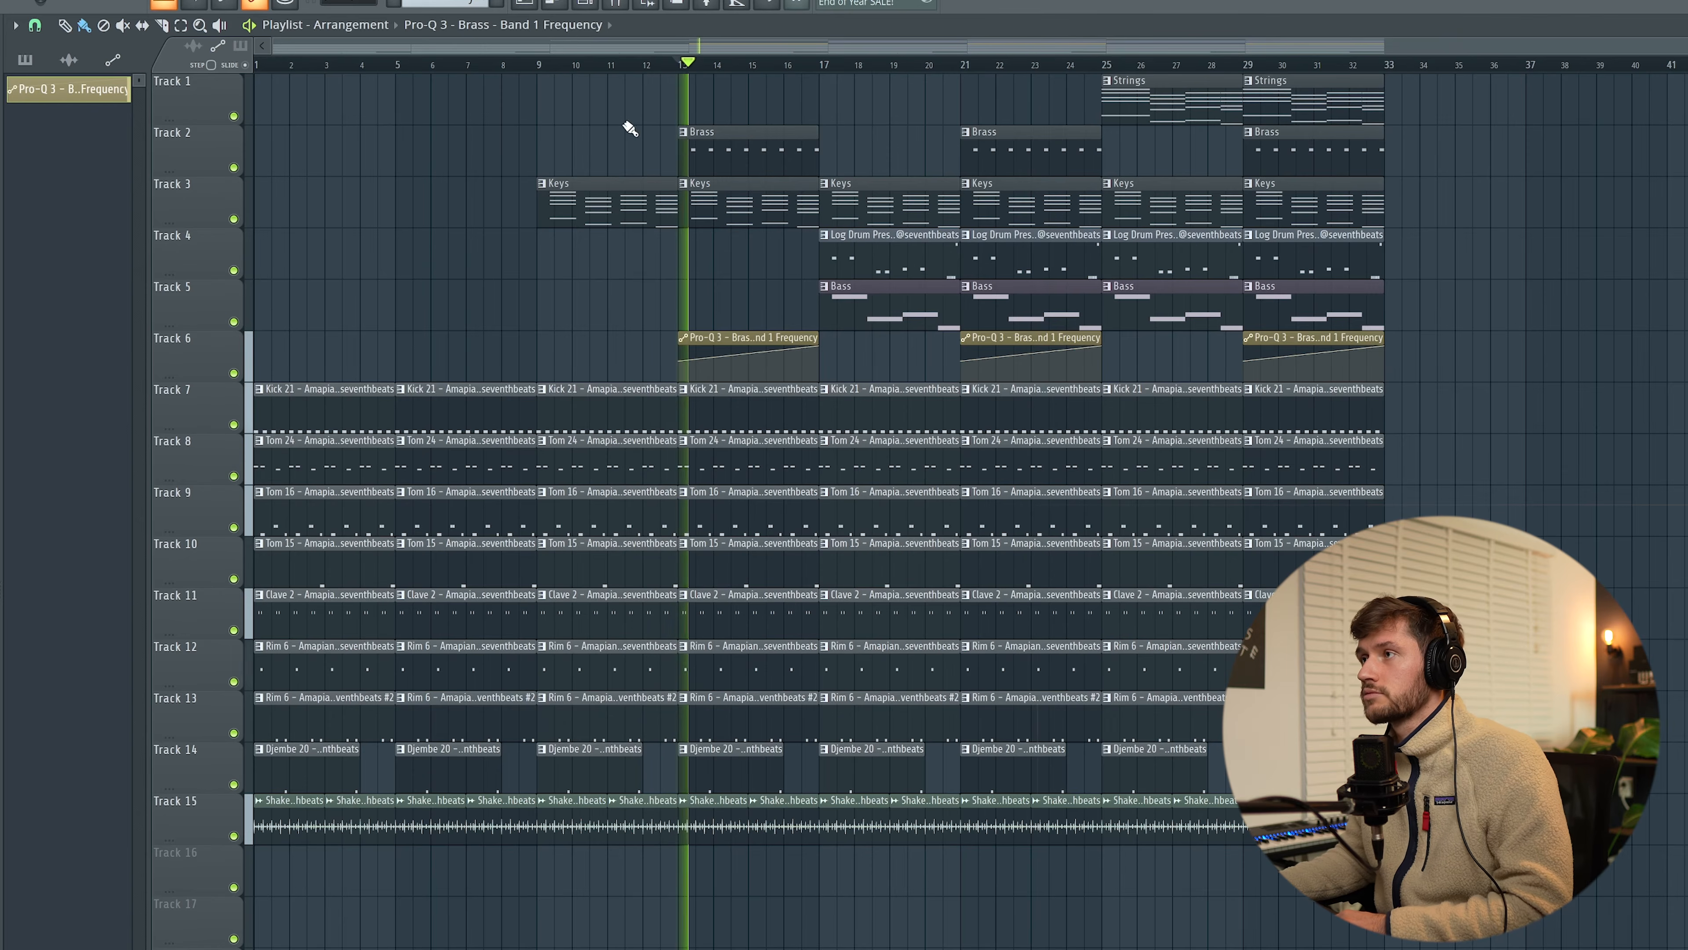
key("F9")
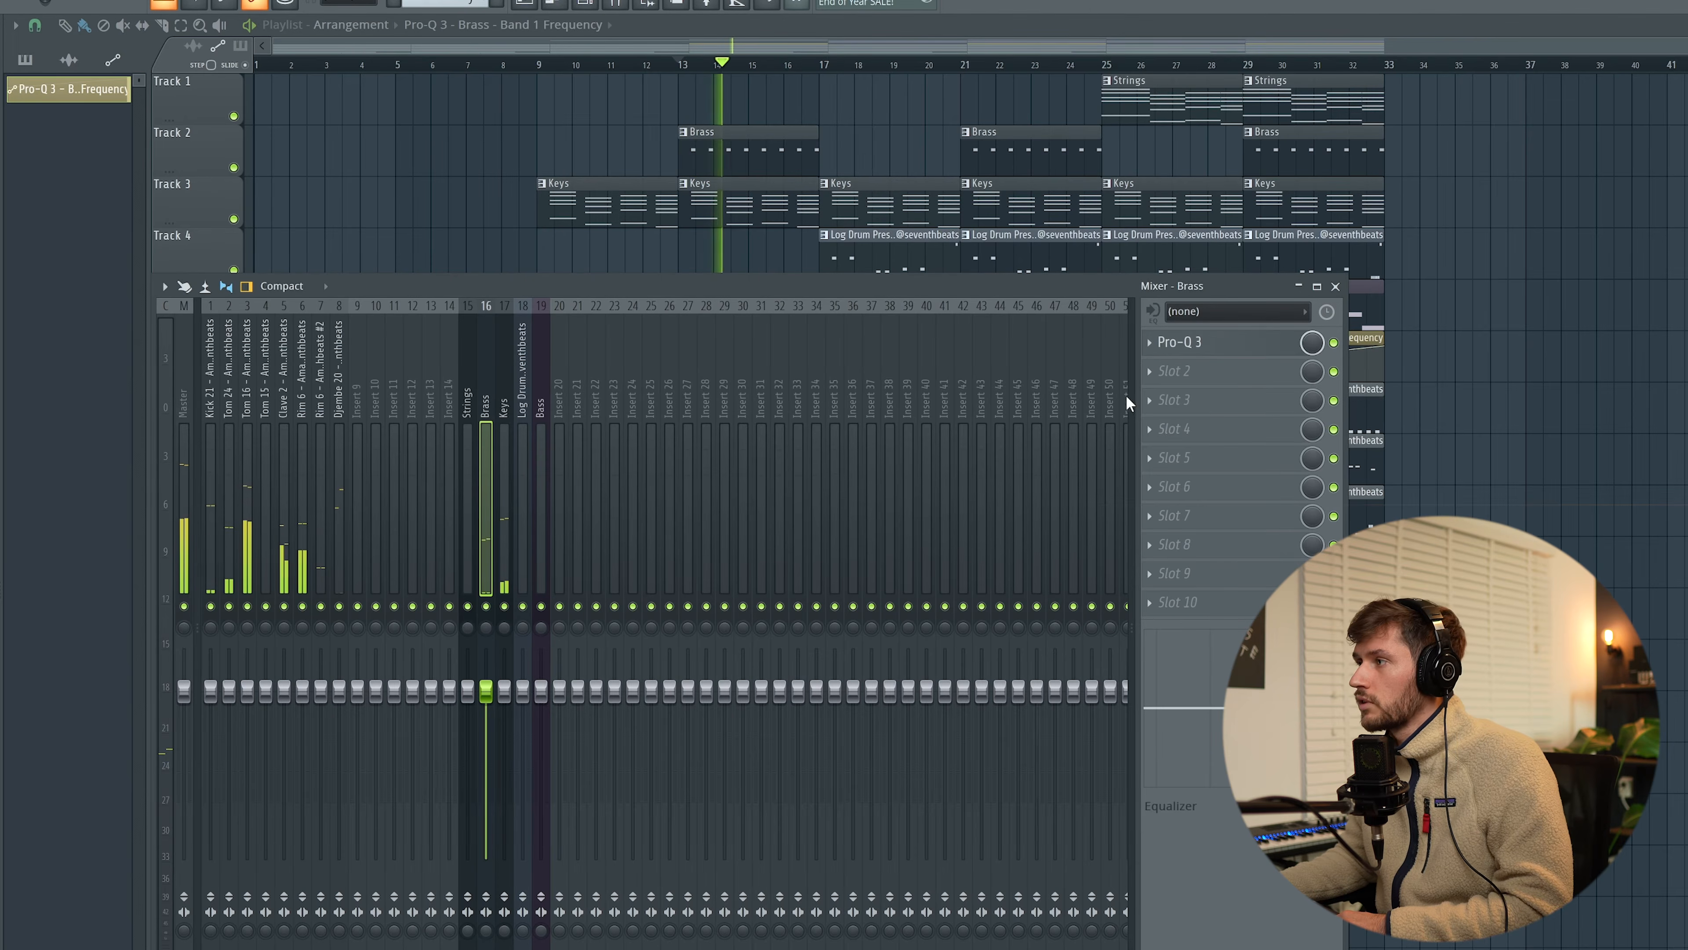
left_click(1175, 370)
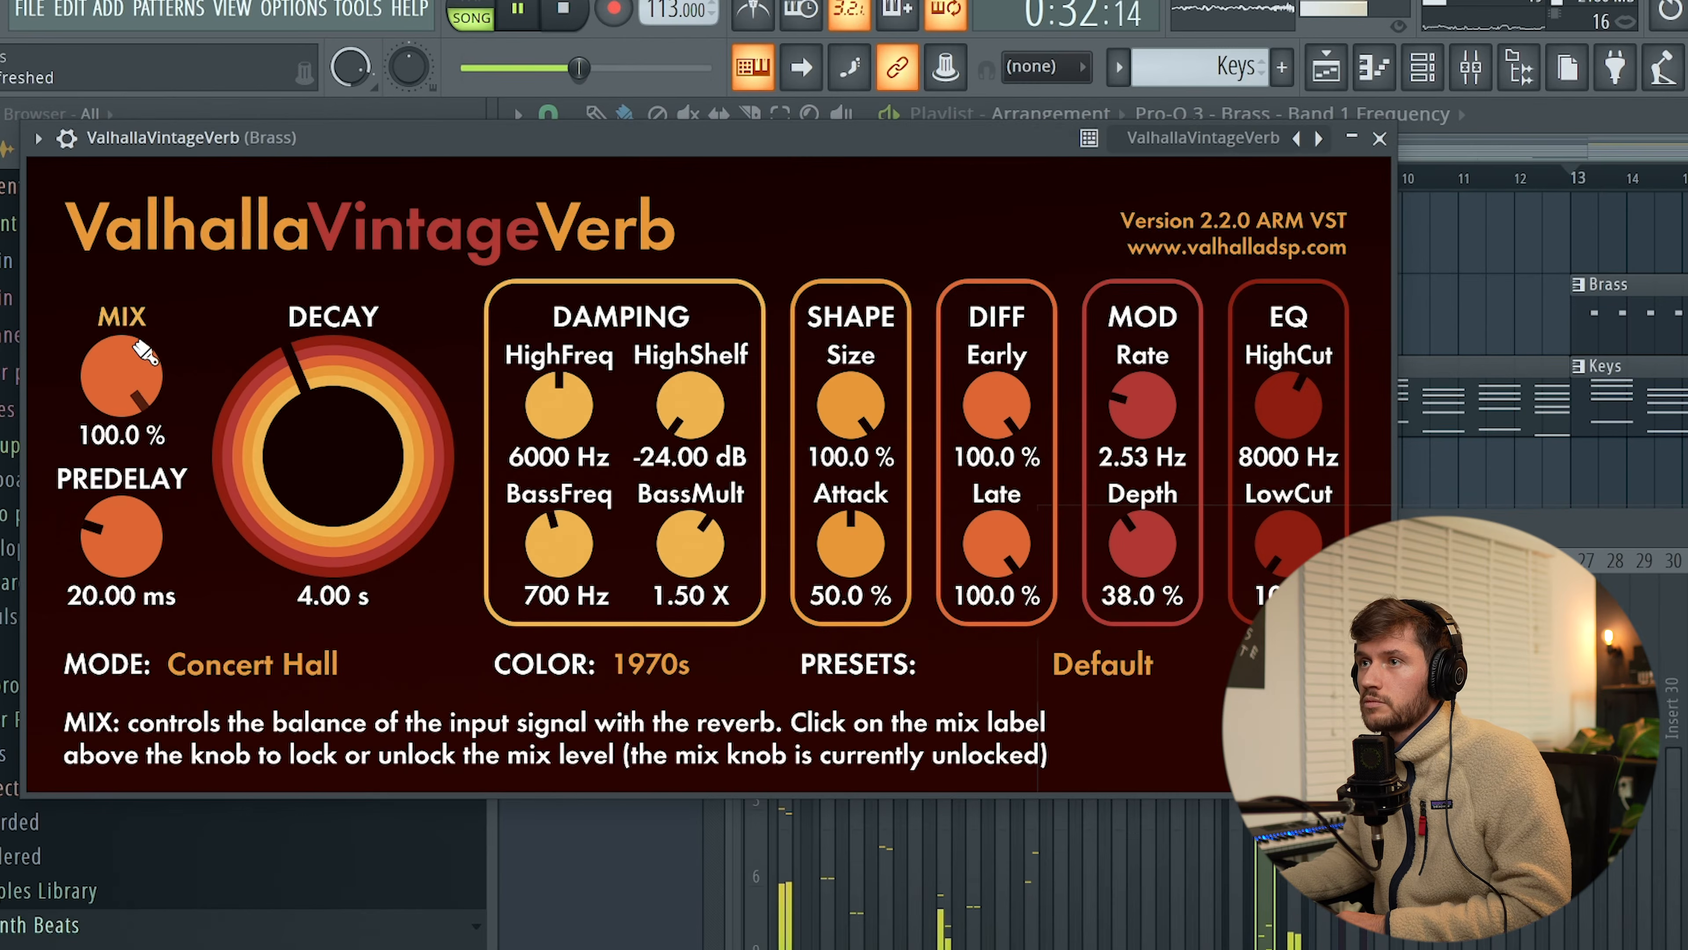
left_click_drag(121, 376, 153, 549)
left_click_drag(138, 370, 143, 391)
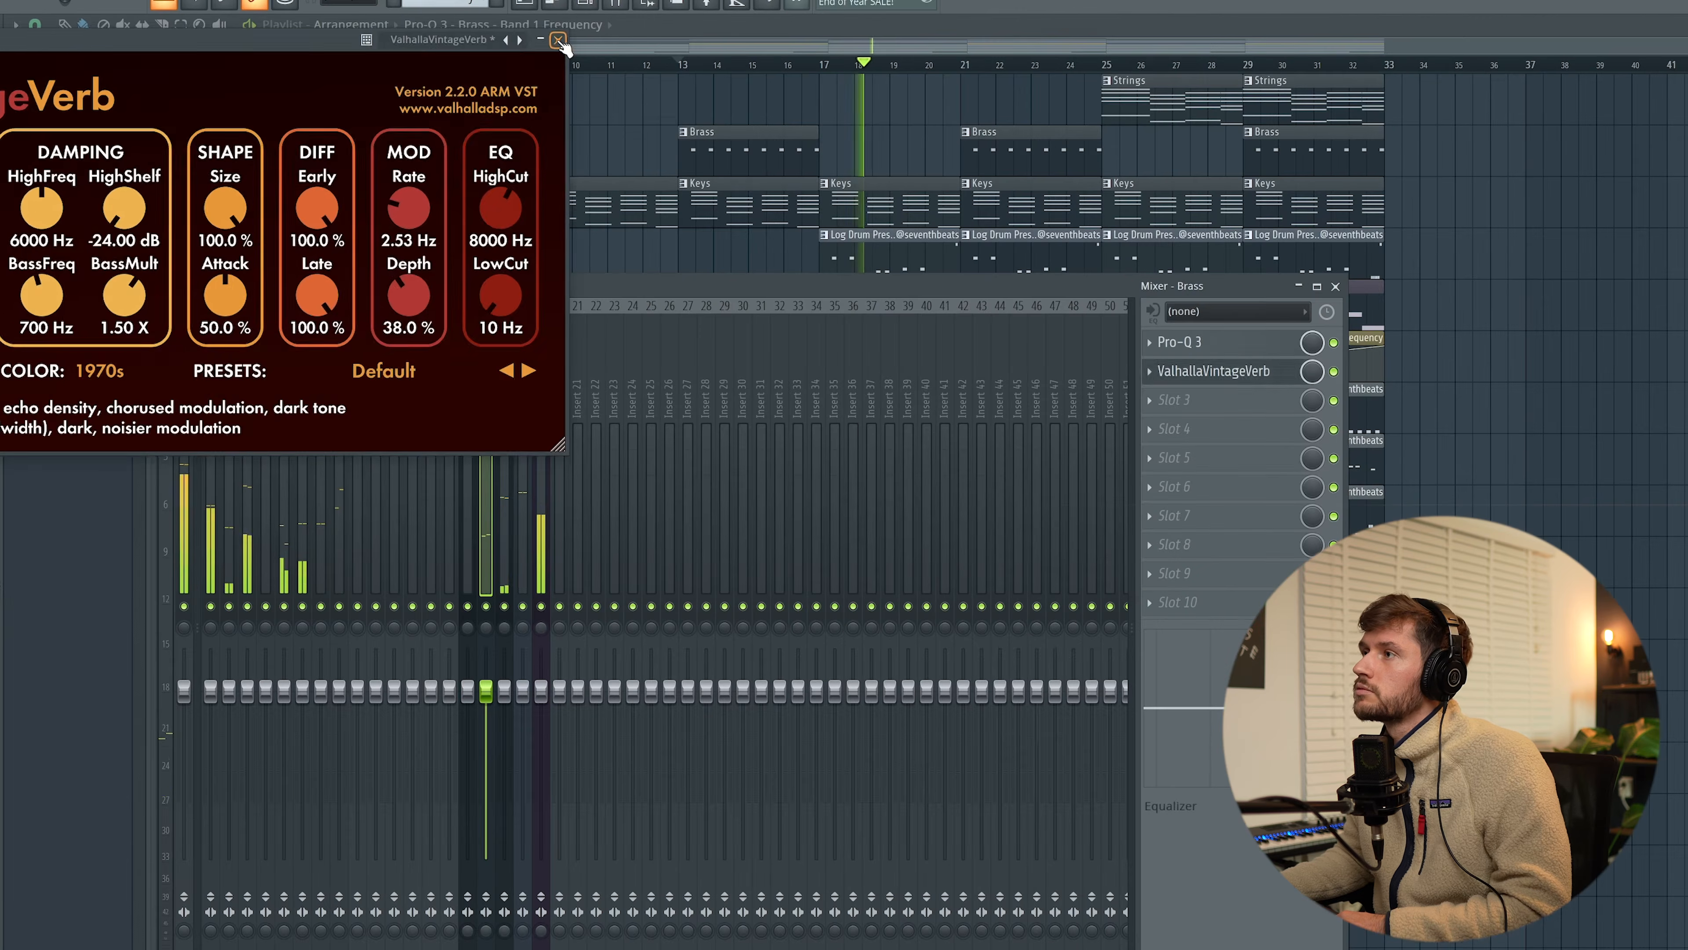
left_click(1380, 138)
key("F9")
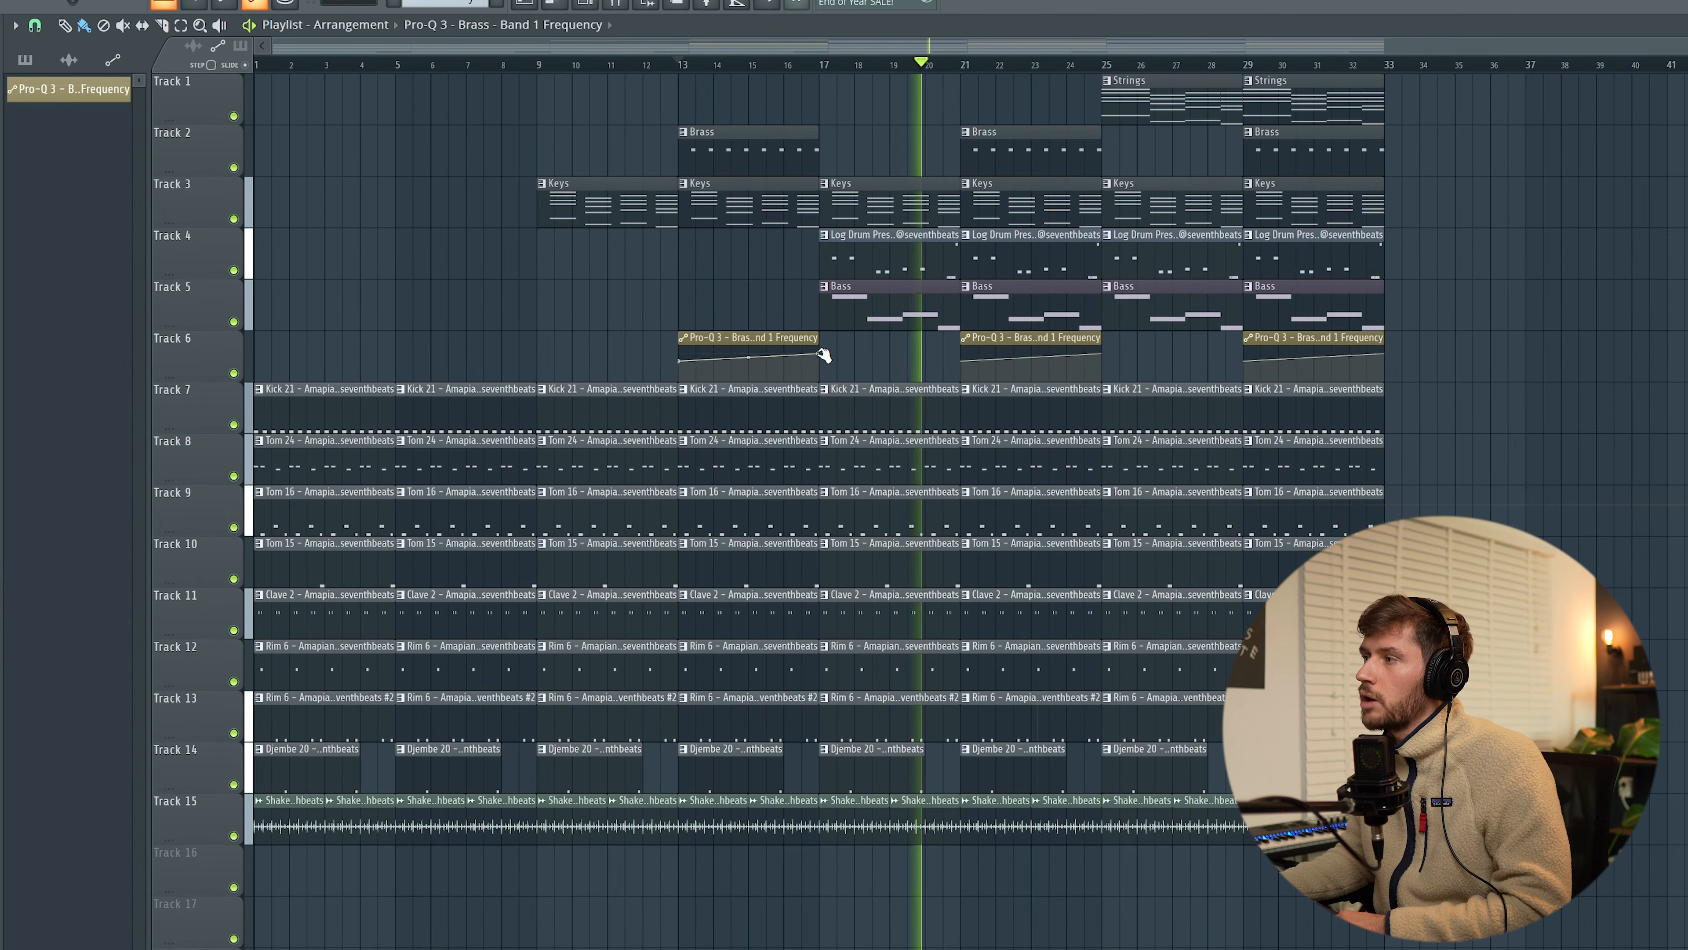
Load ValhallaVintageVerb on the Keys insert with 23% mix, 0 ms predelay, Room mode and 2.58 s decay.
key("space")
key("space")
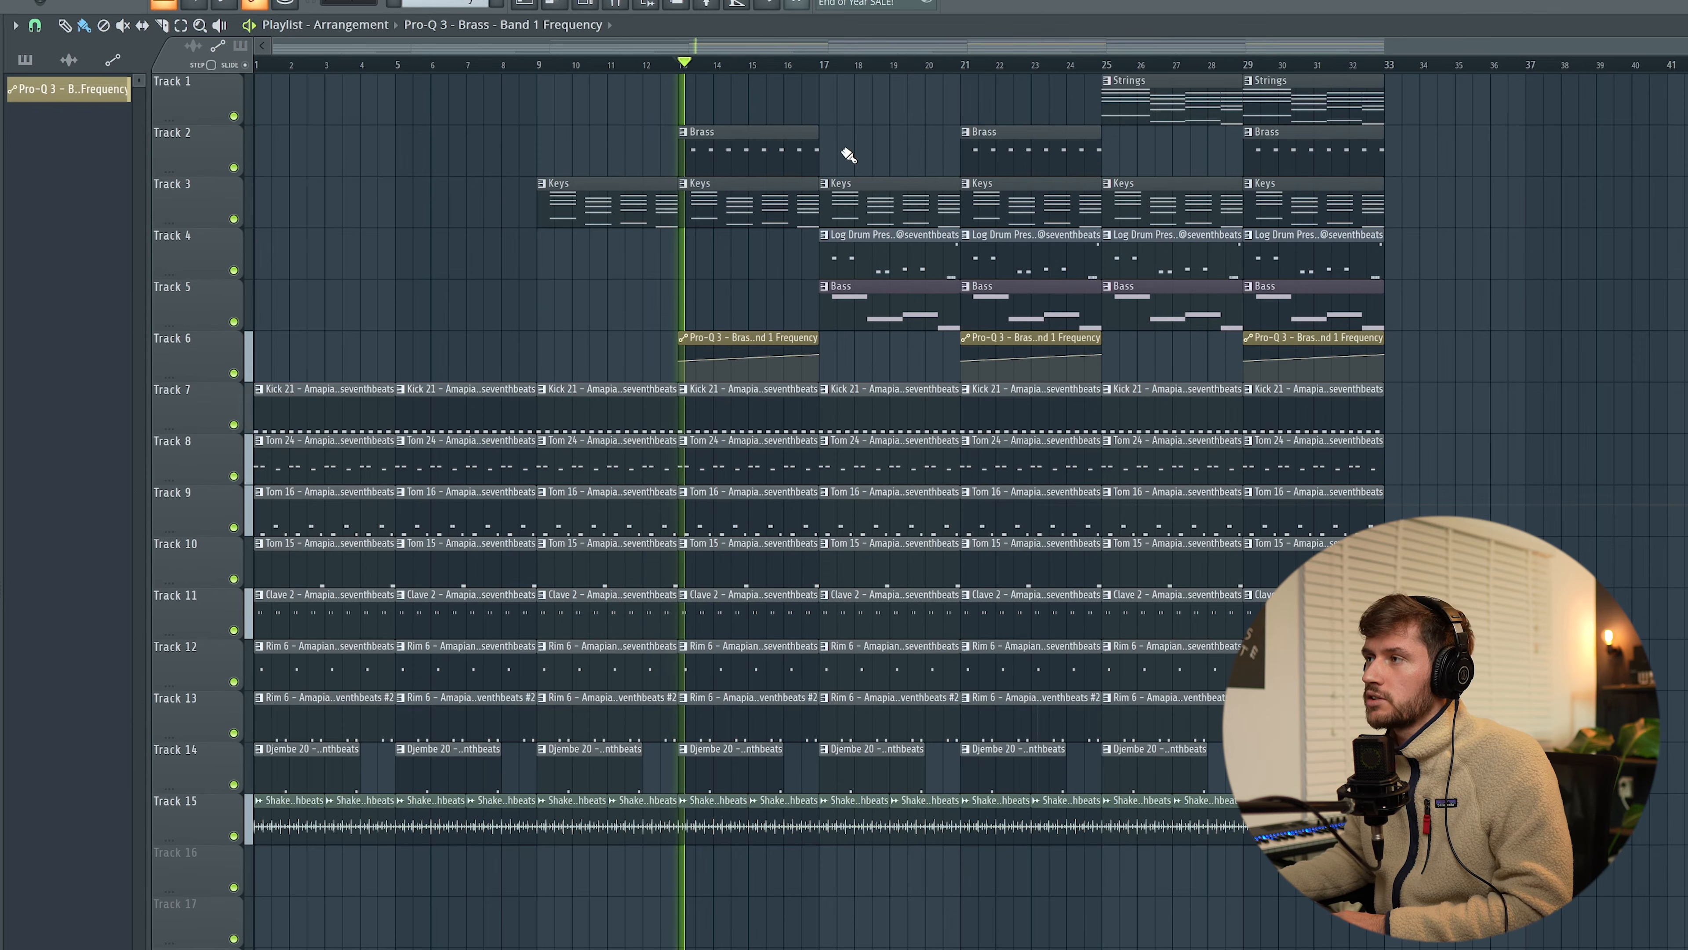
key("F9")
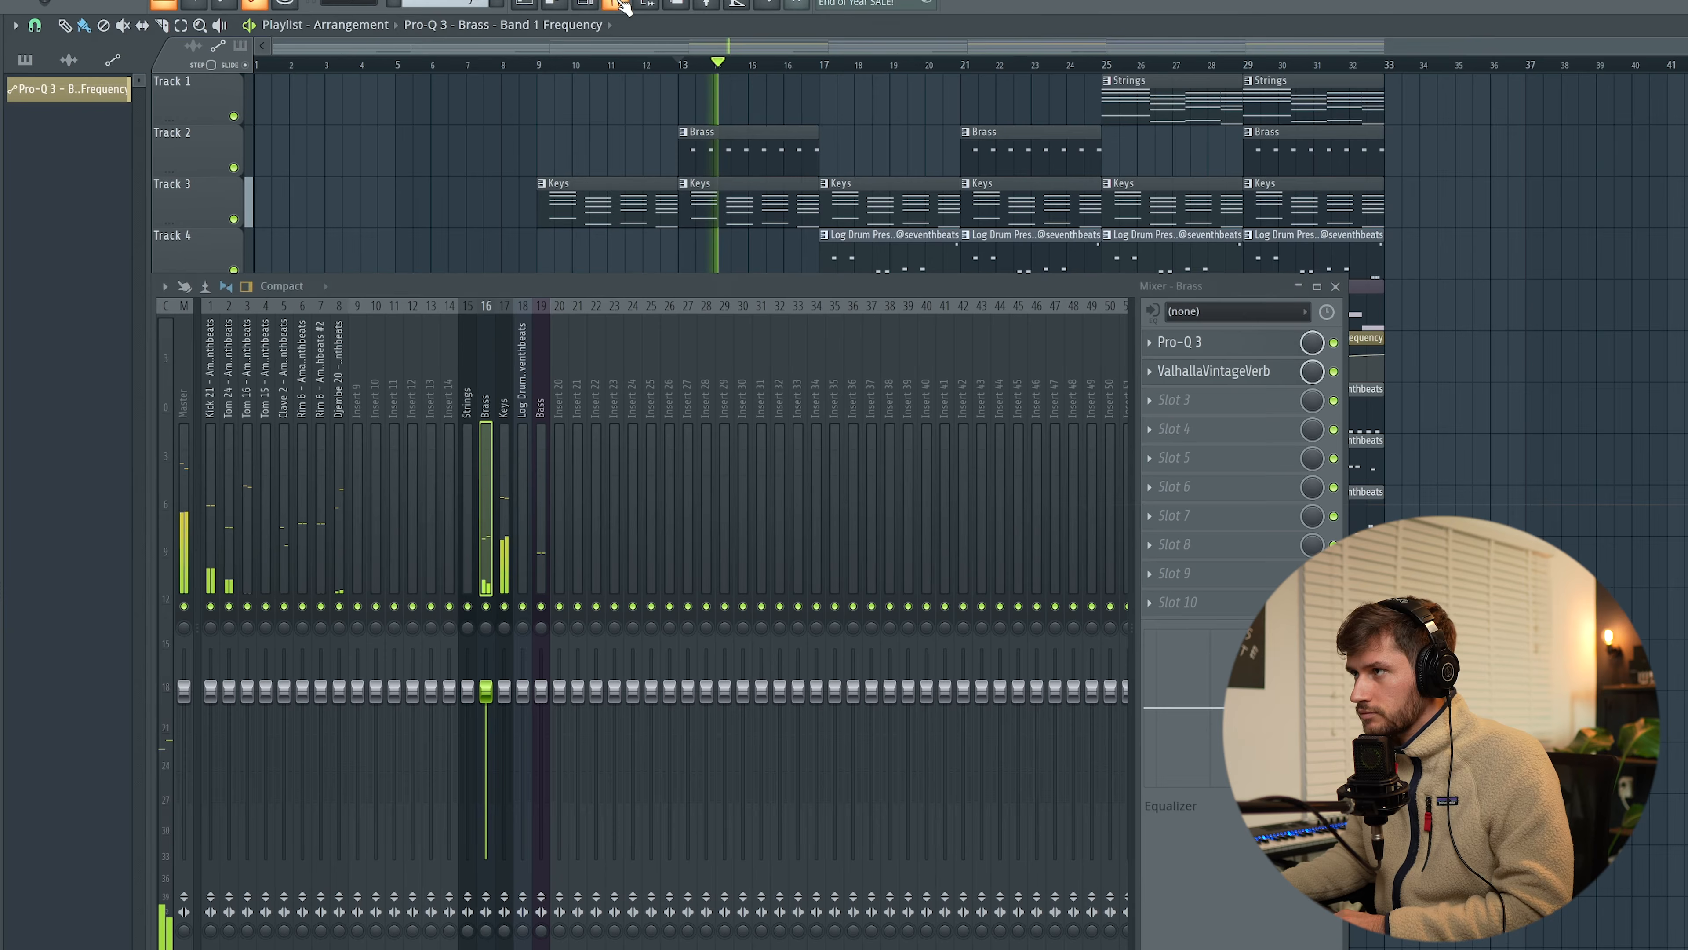
left_click(506, 397)
left_click(1154, 342)
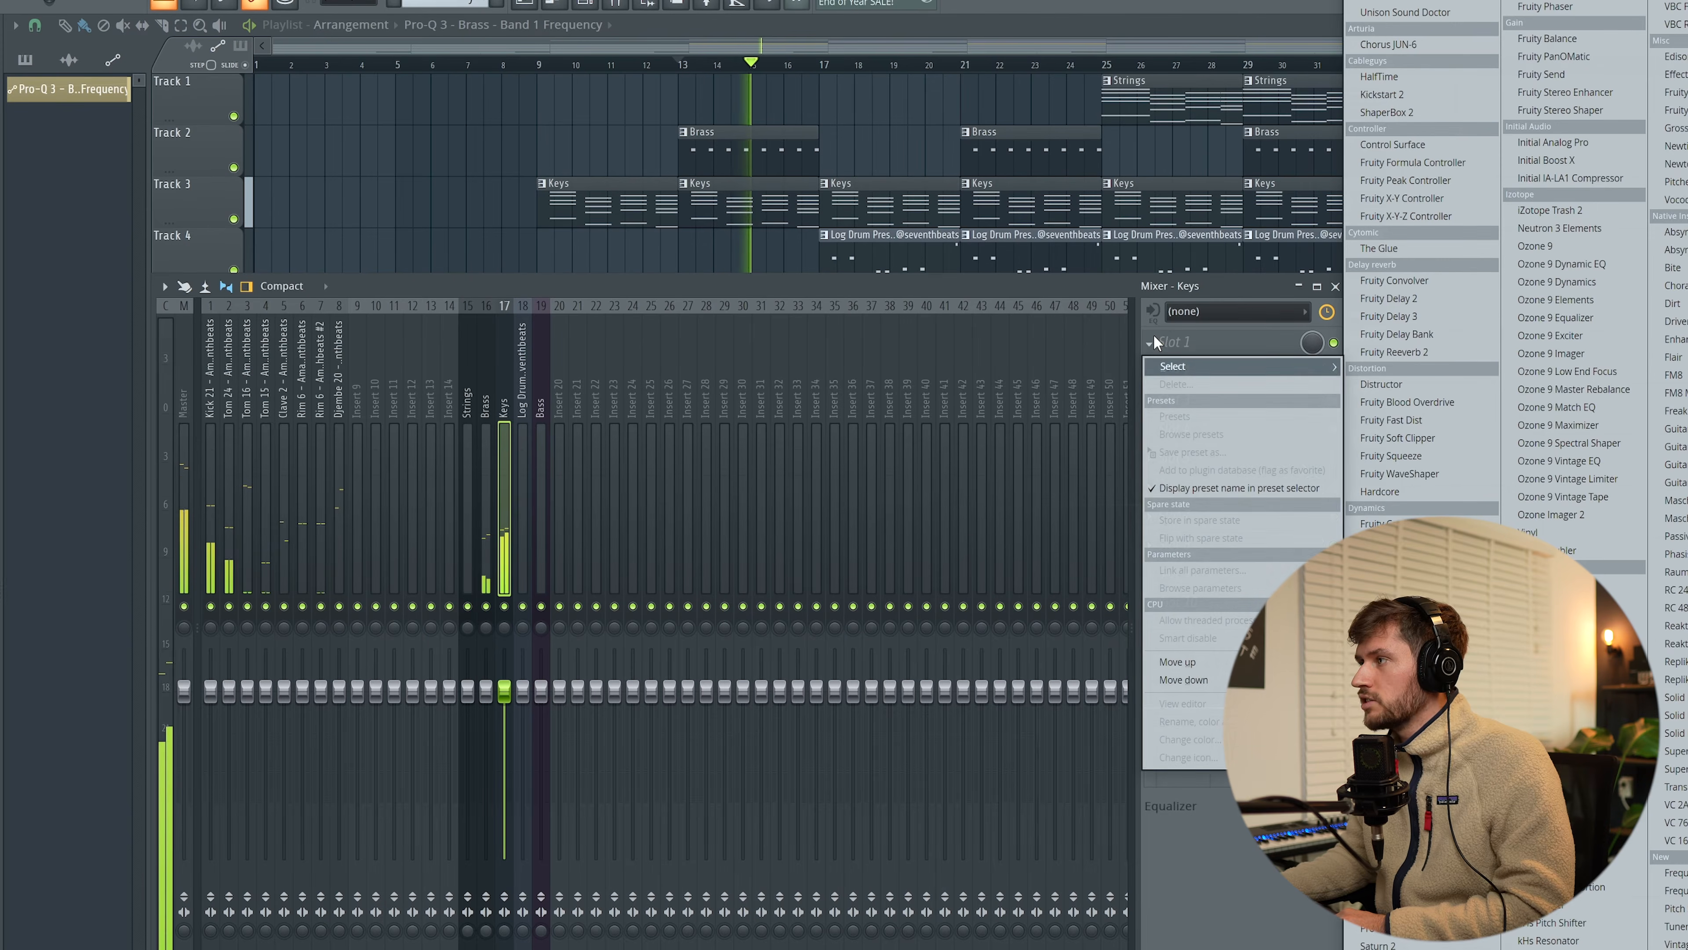
left_click(1685, 506)
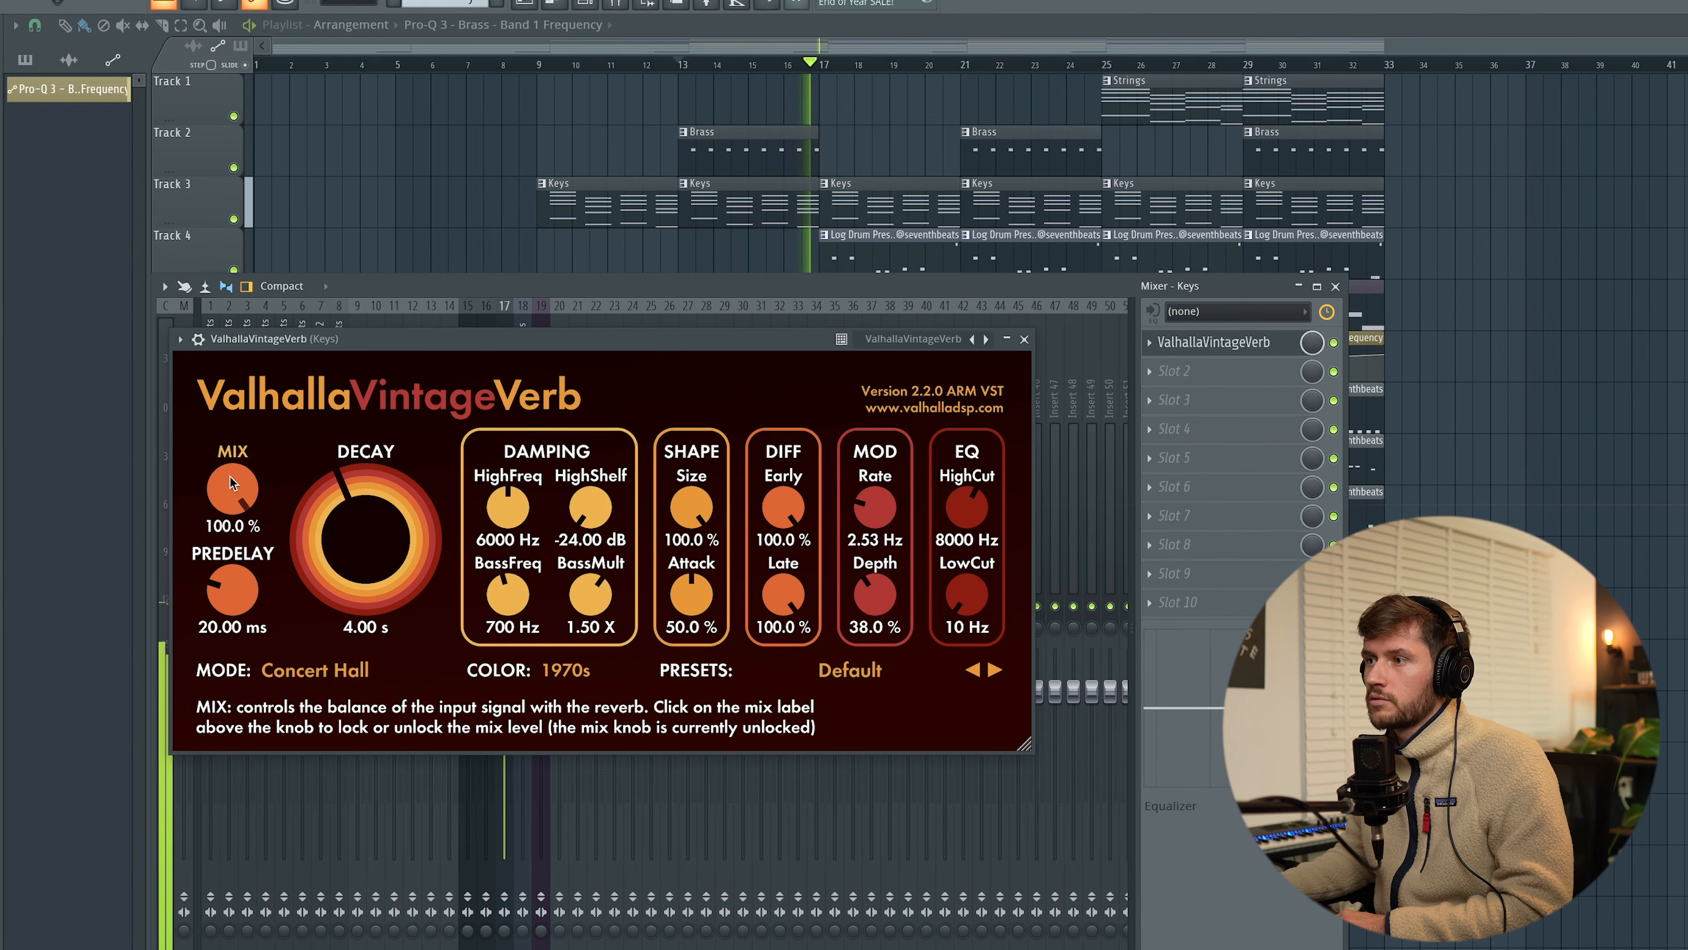
left_click_drag(229, 475, 239, 521)
left_click(309, 670)
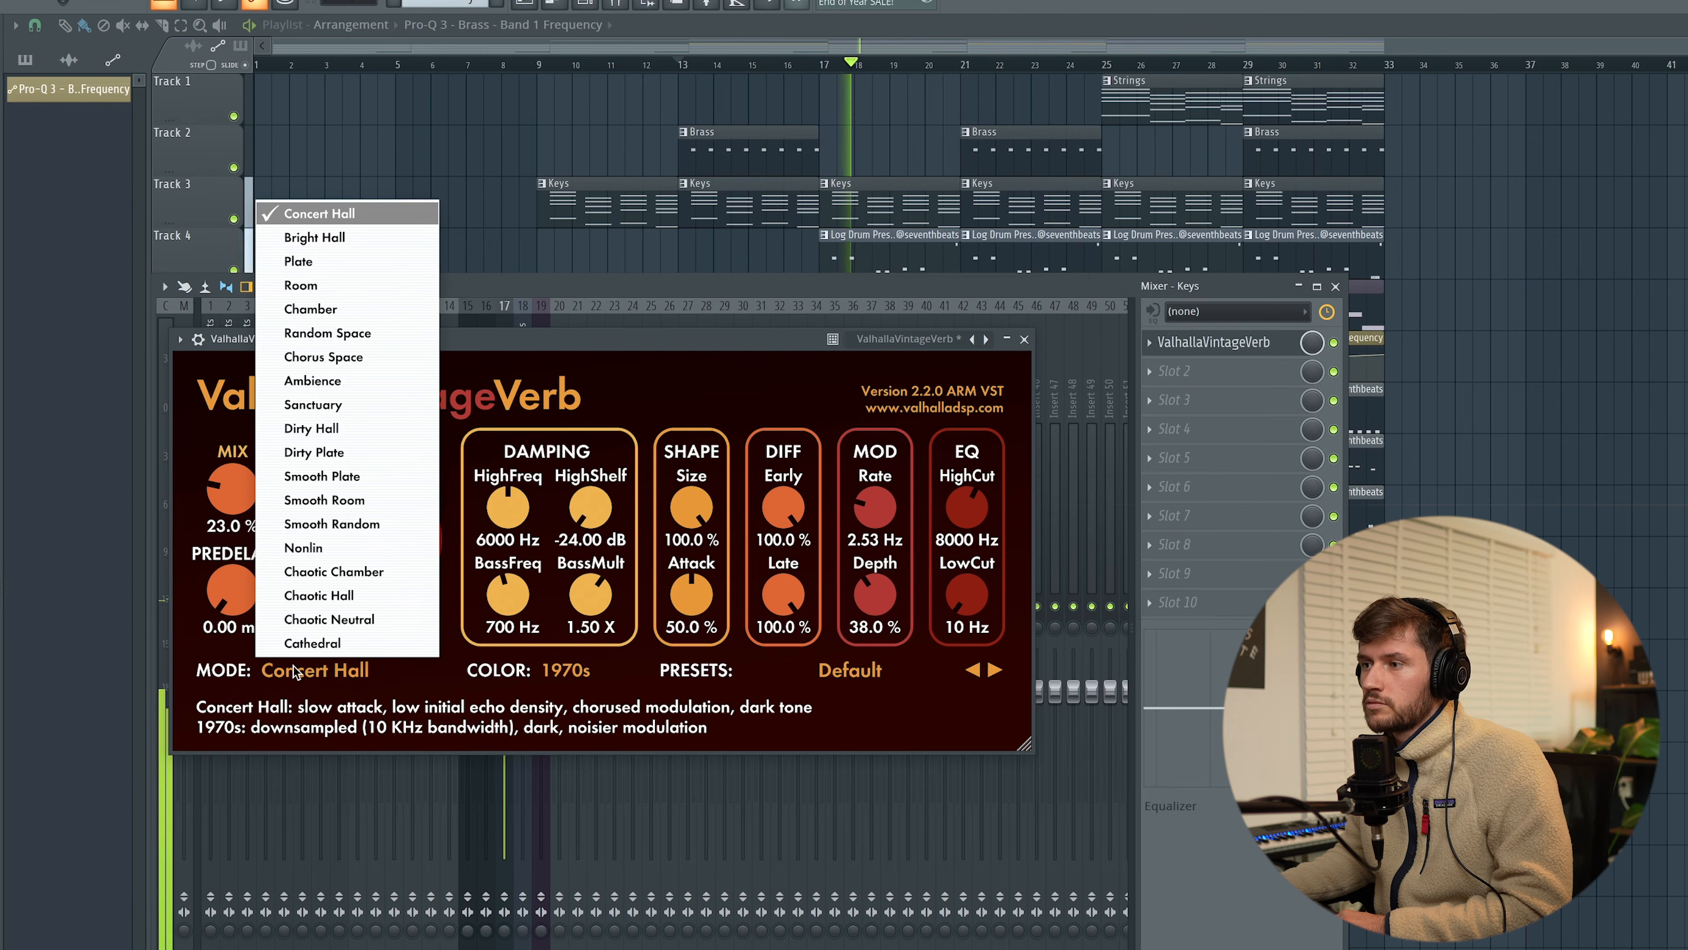
left_click(300, 284)
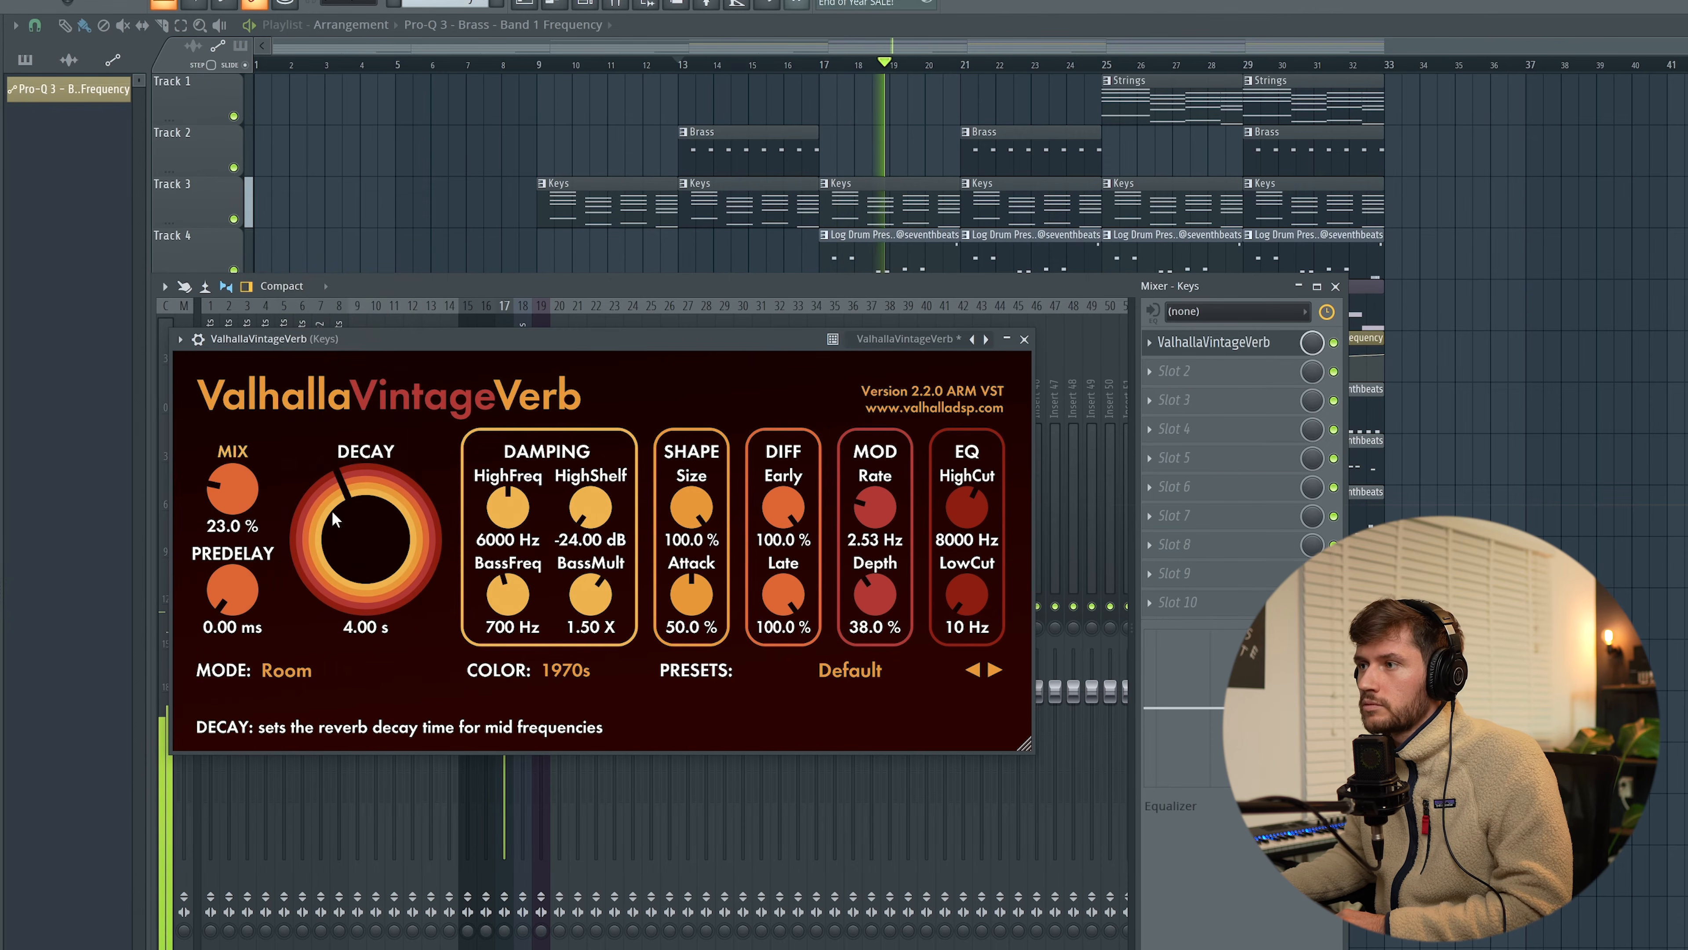
scroll(401, 575, "down", 5)
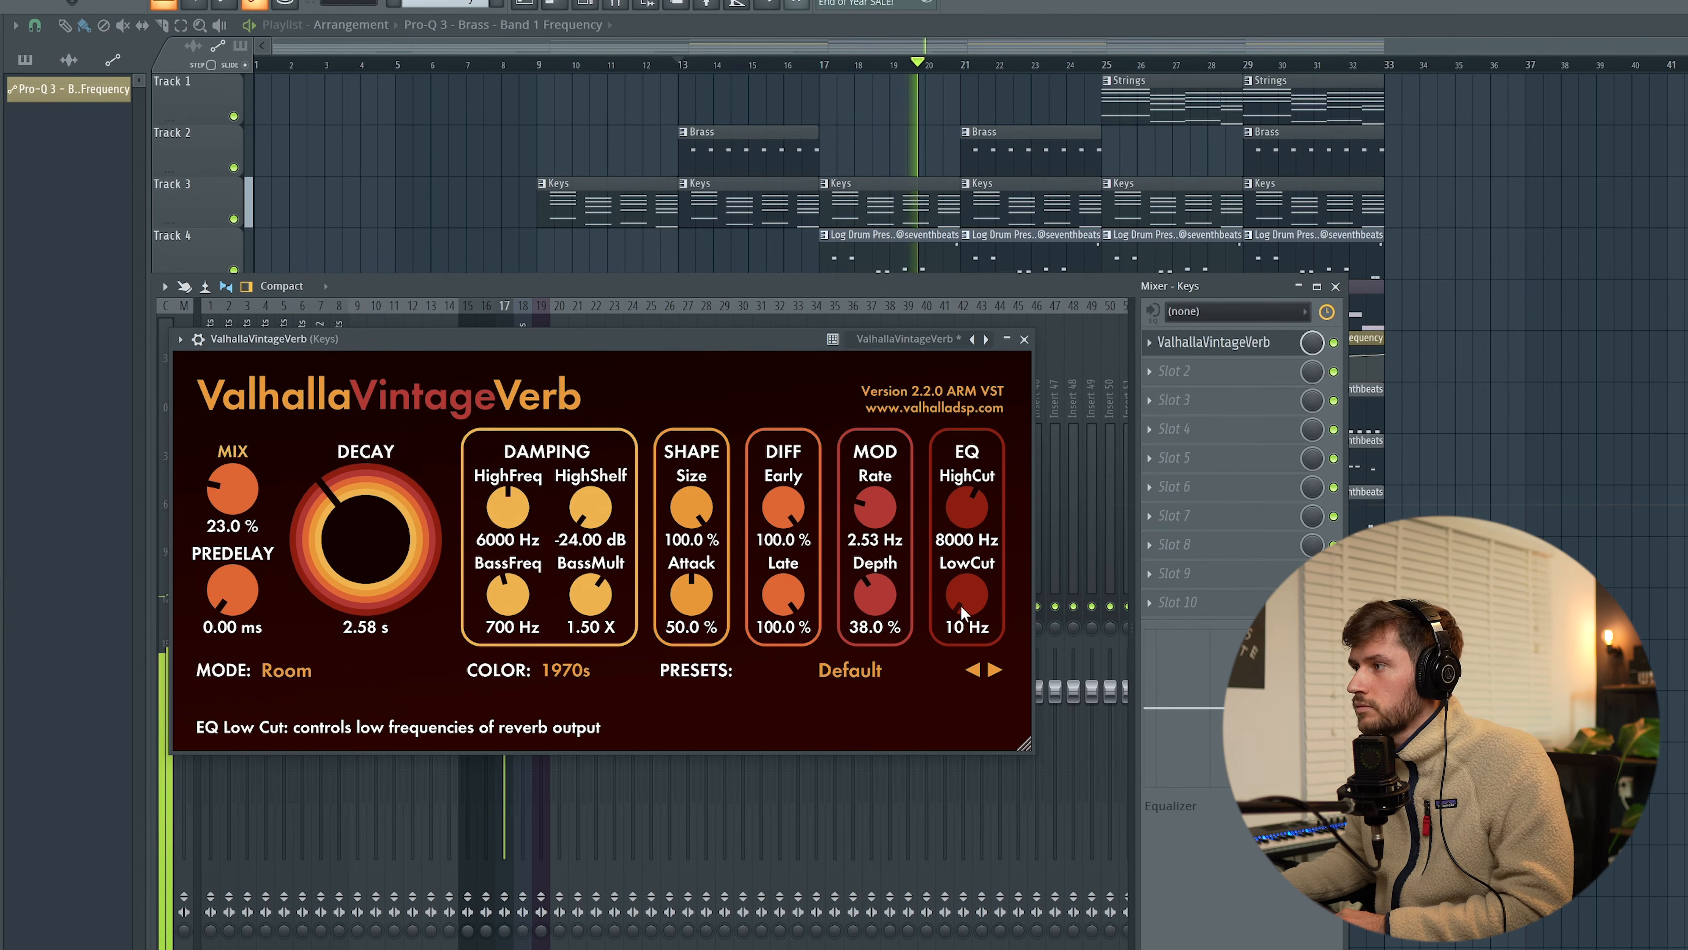
left_click(1008, 339)
left_click(1335, 285)
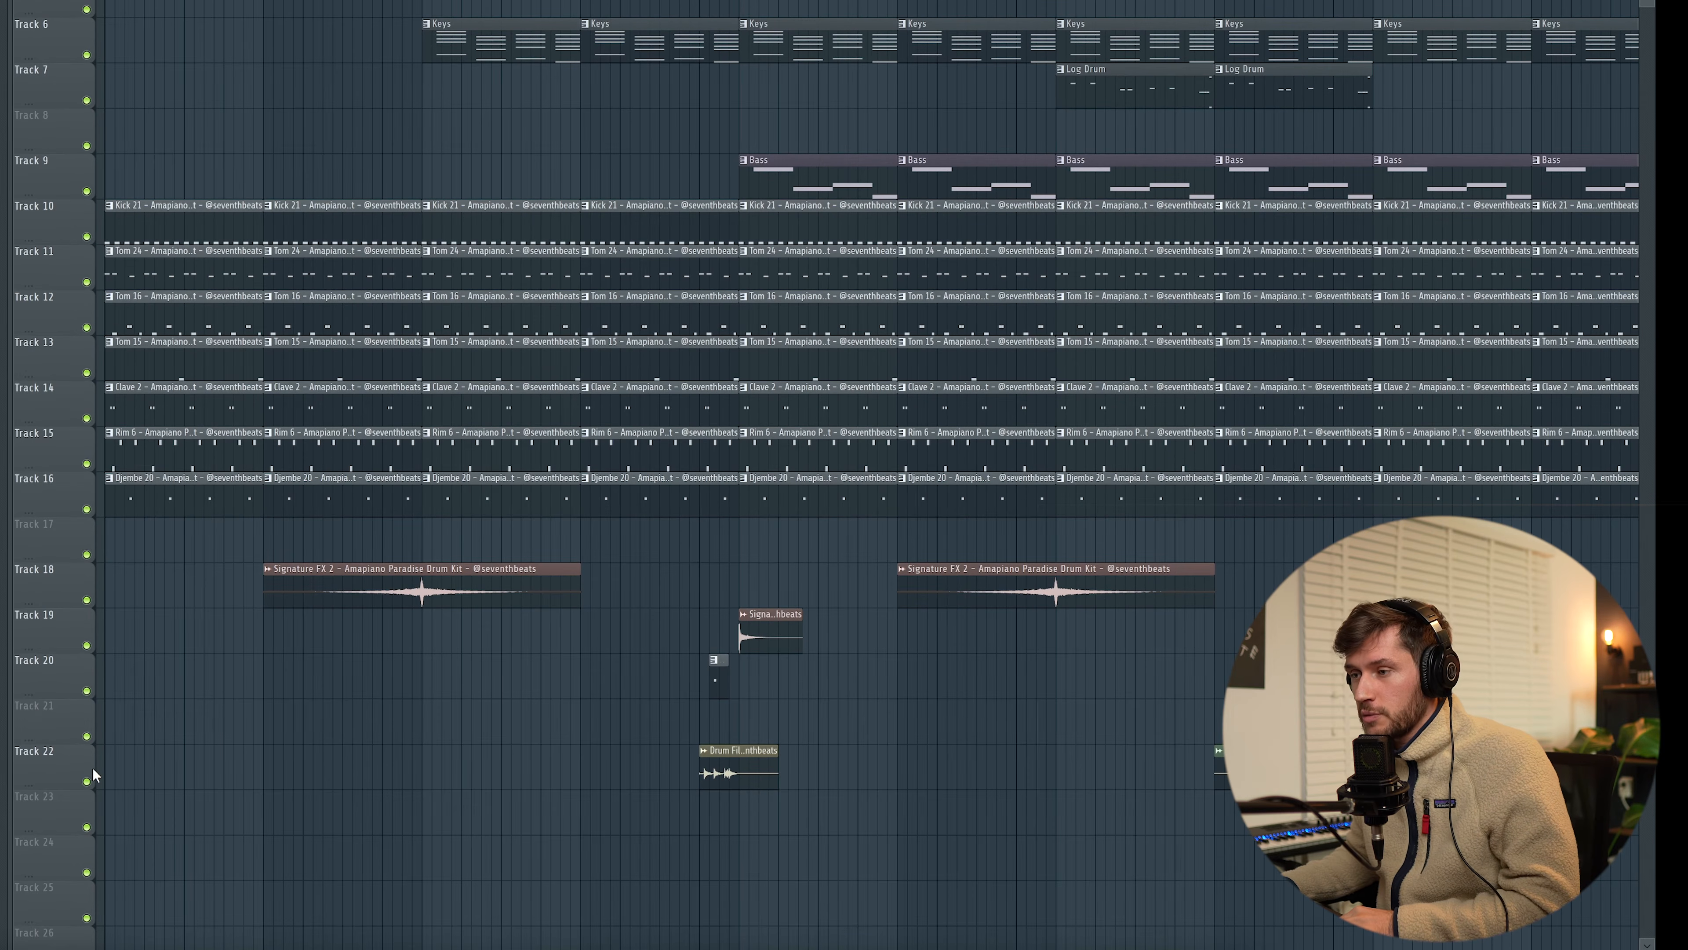
Audition the fill and FX clips with Tracks 19, 20 and 22 soloed, followed by Signature FX 2 with Track 18 soloed.
right_click(87, 781)
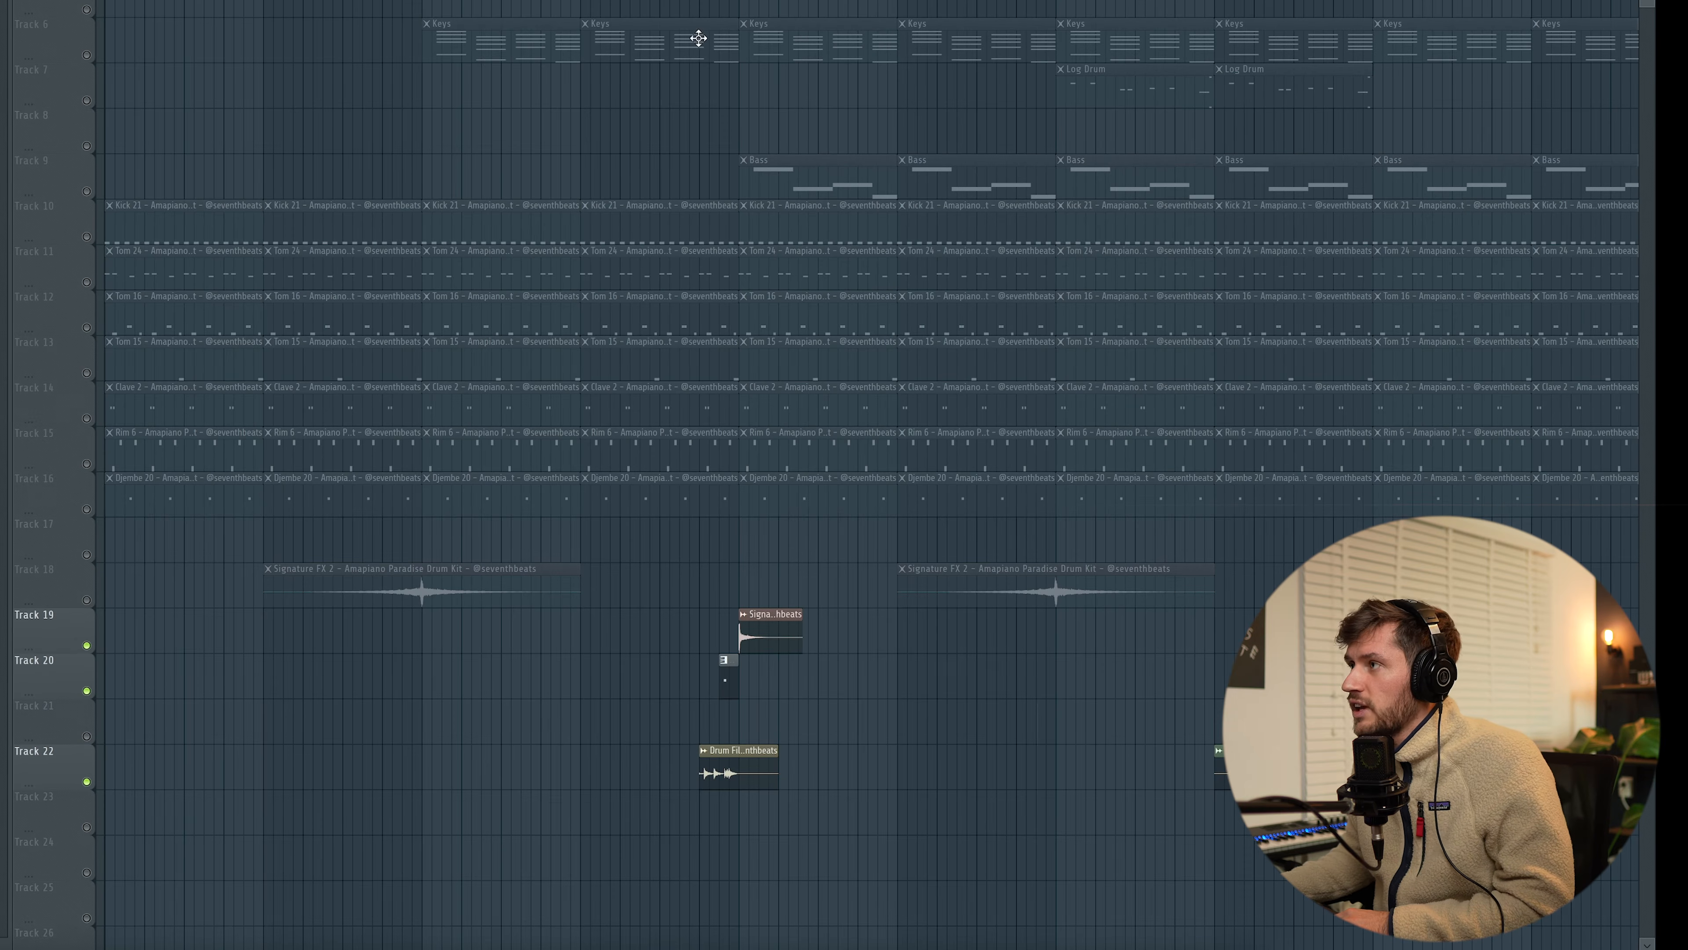
key("space")
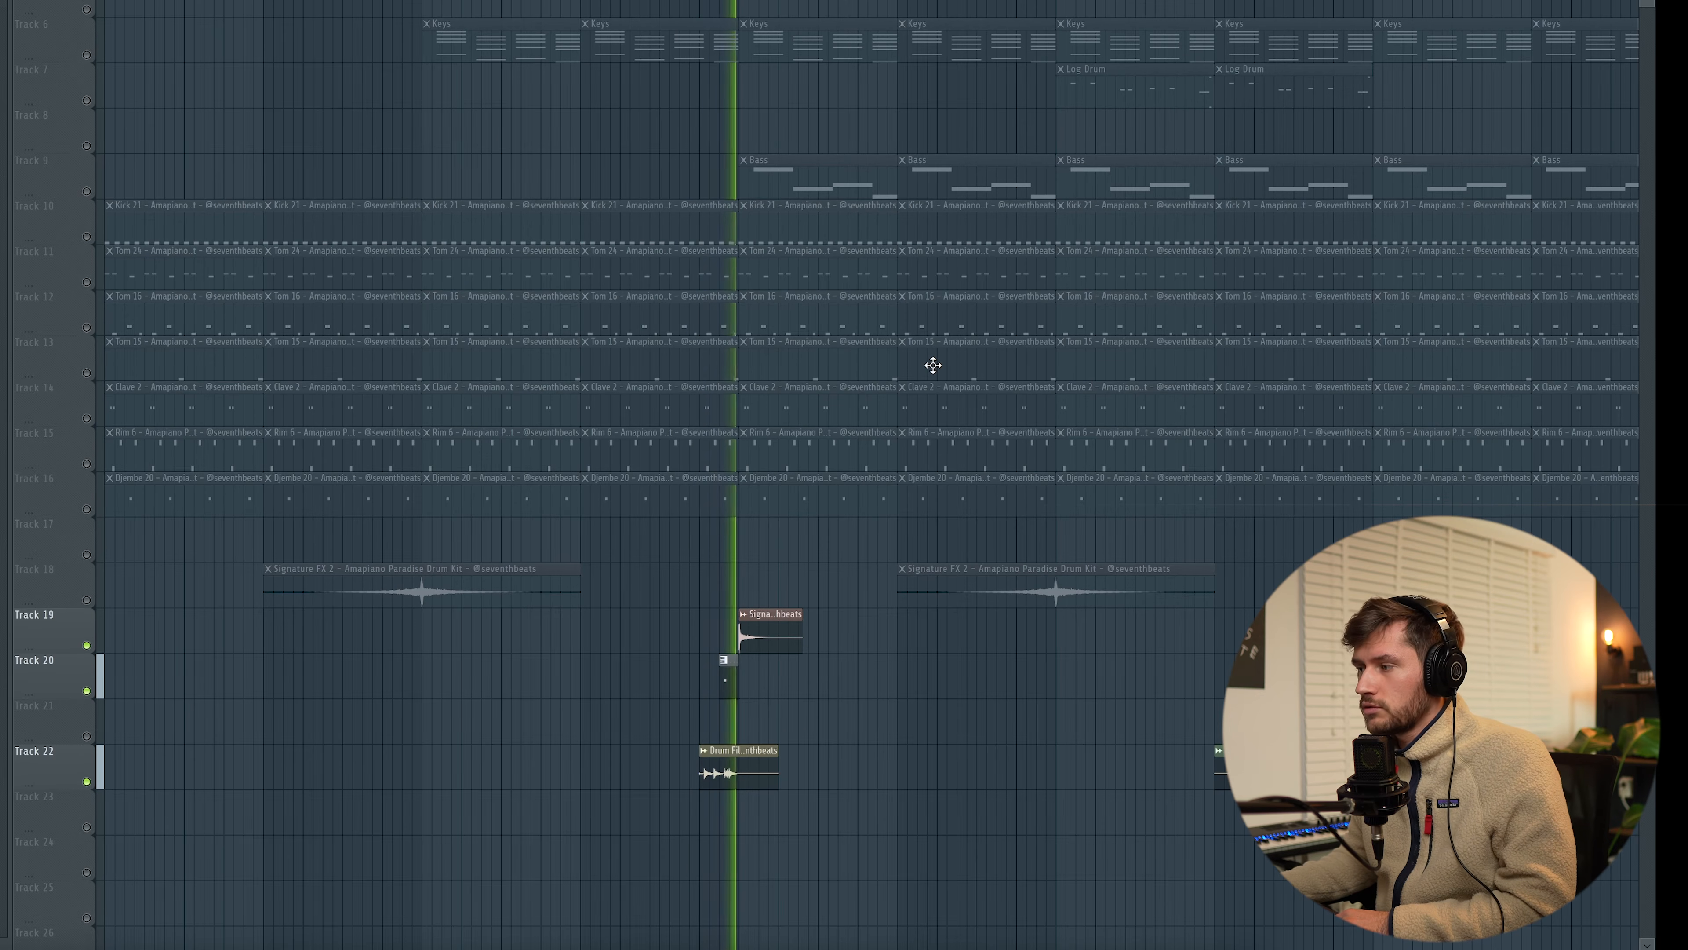
key("space")
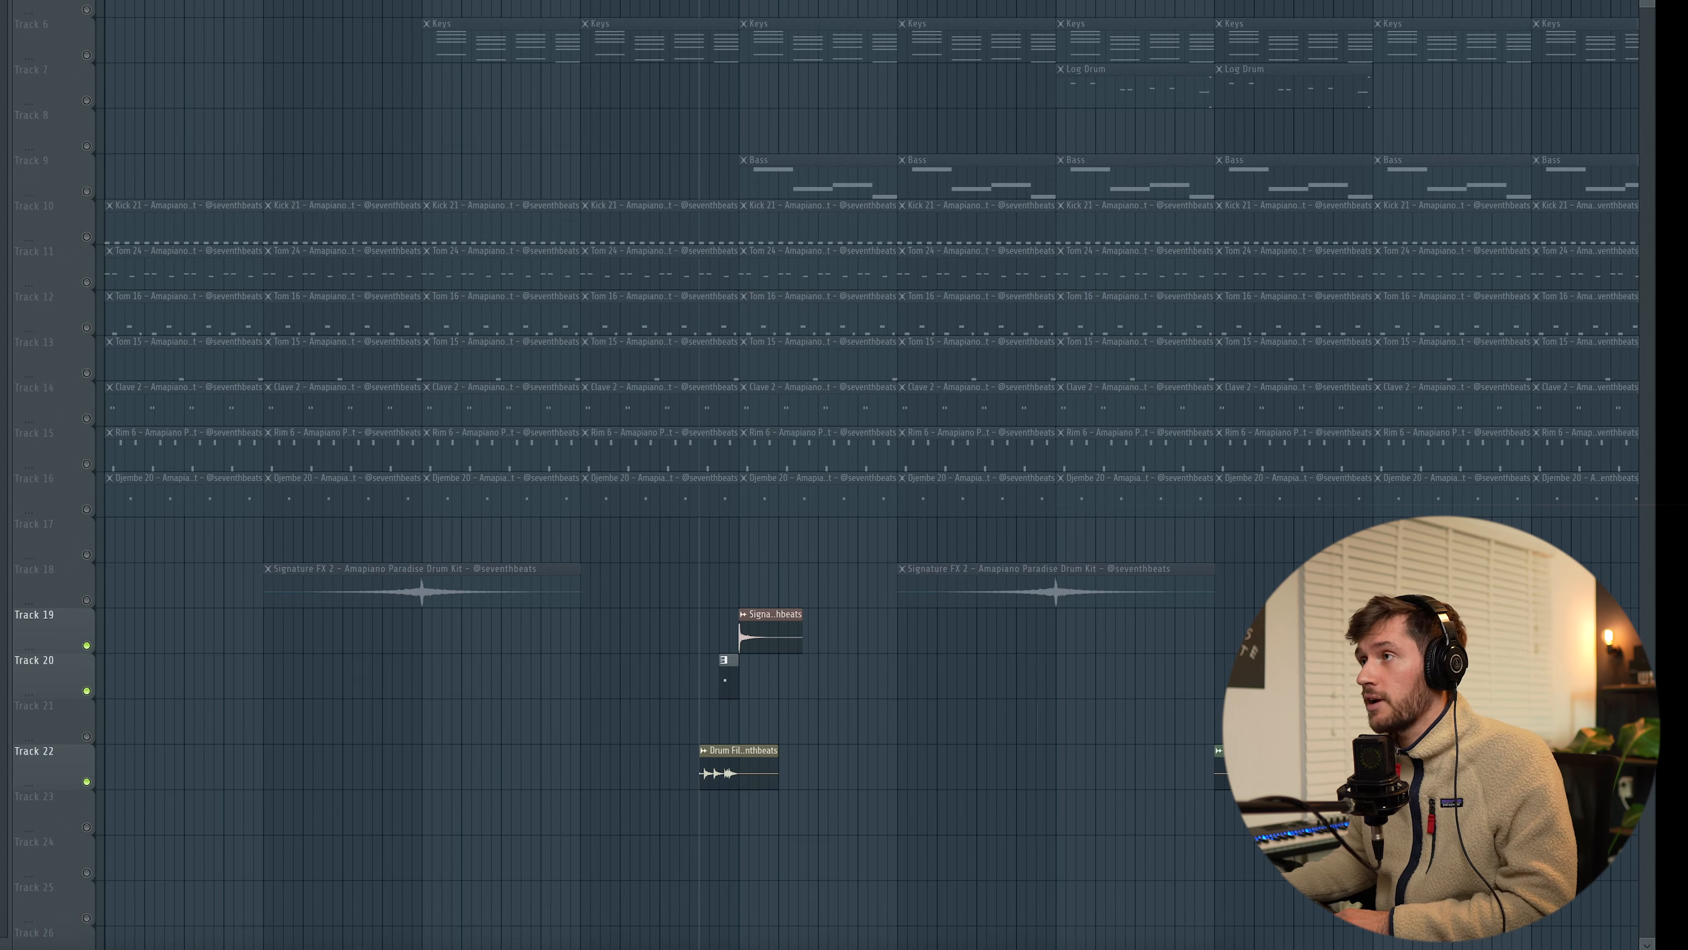
scroll(870, 477, "right", 5)
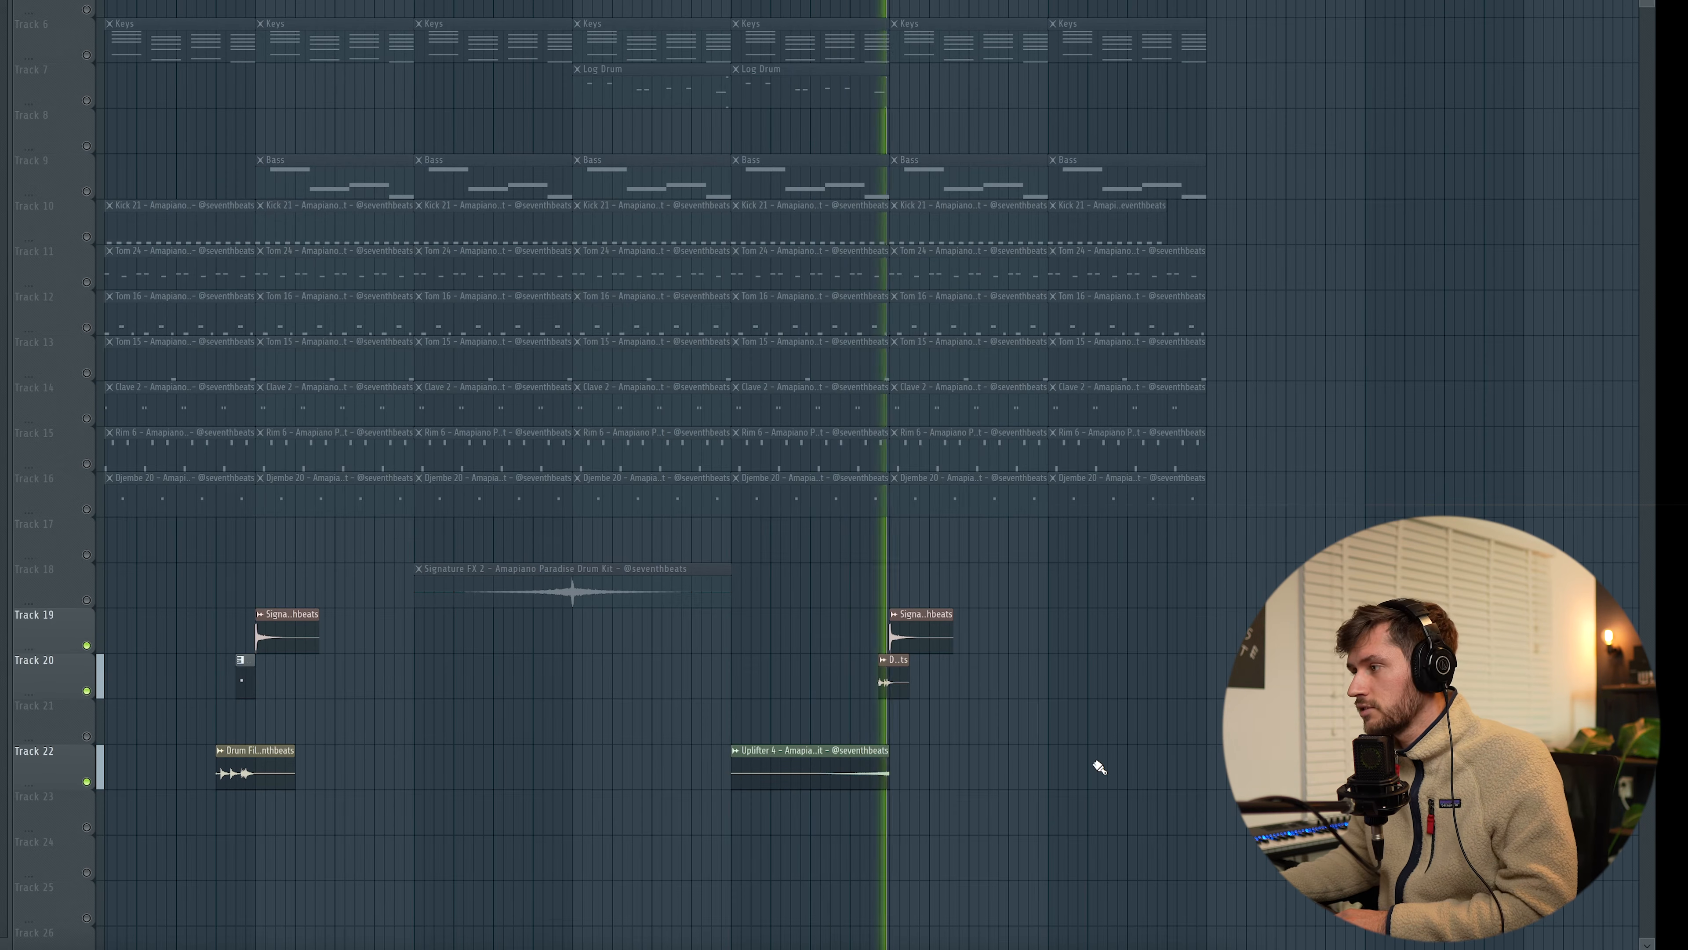
key("space")
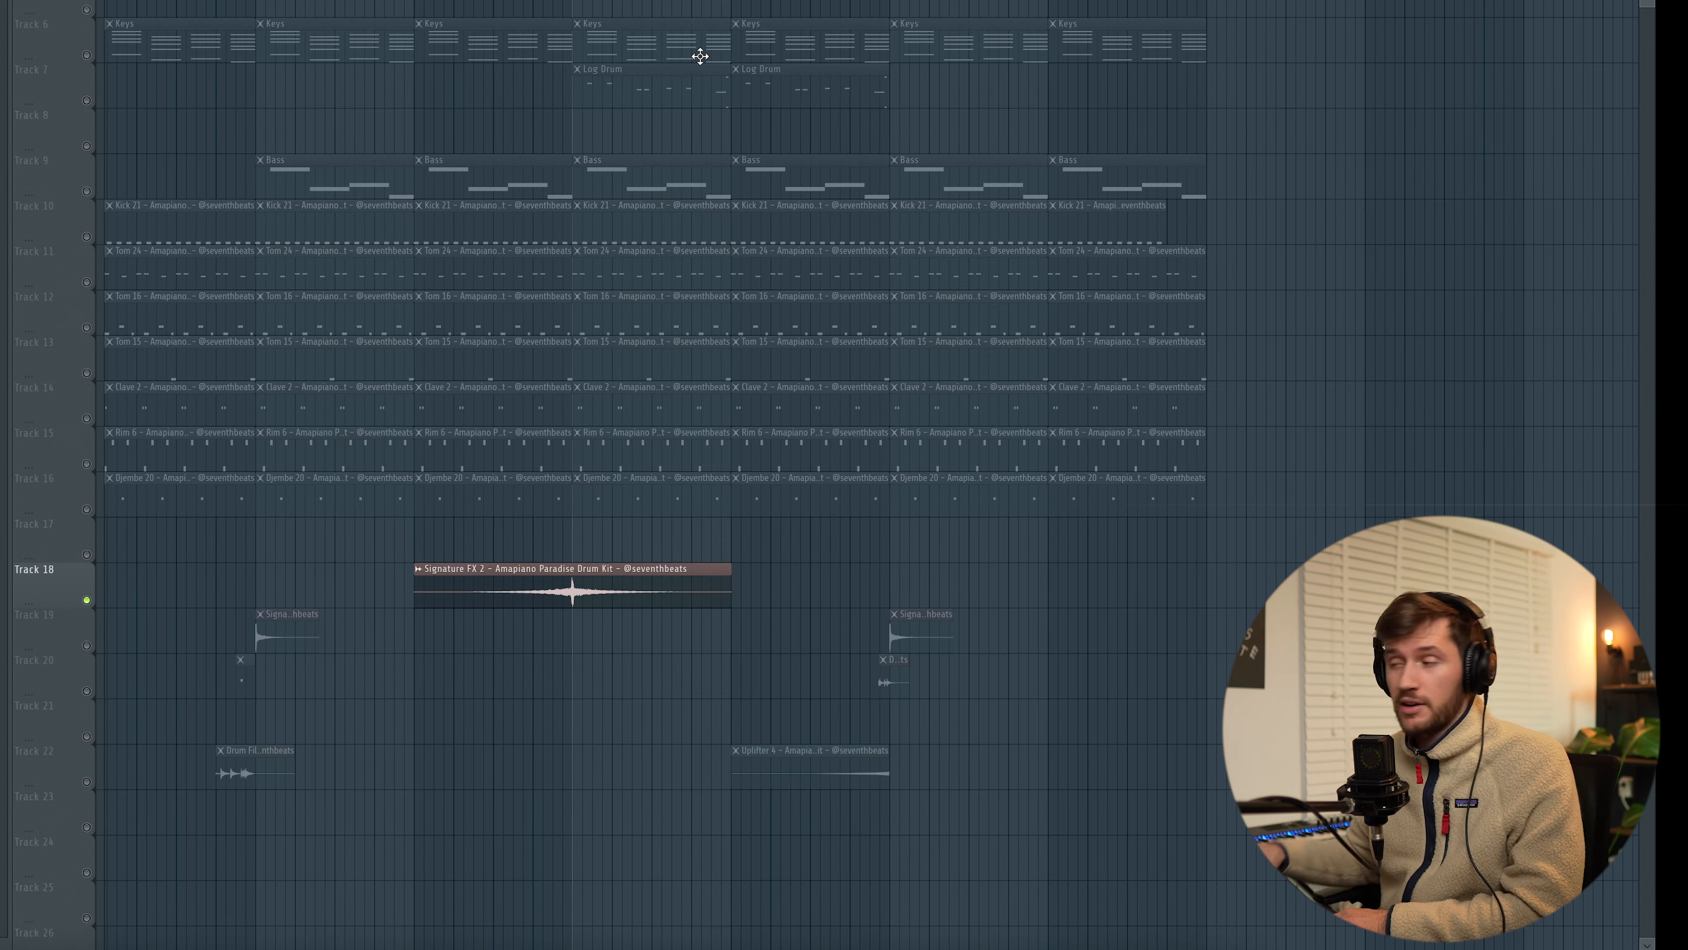
key("space")
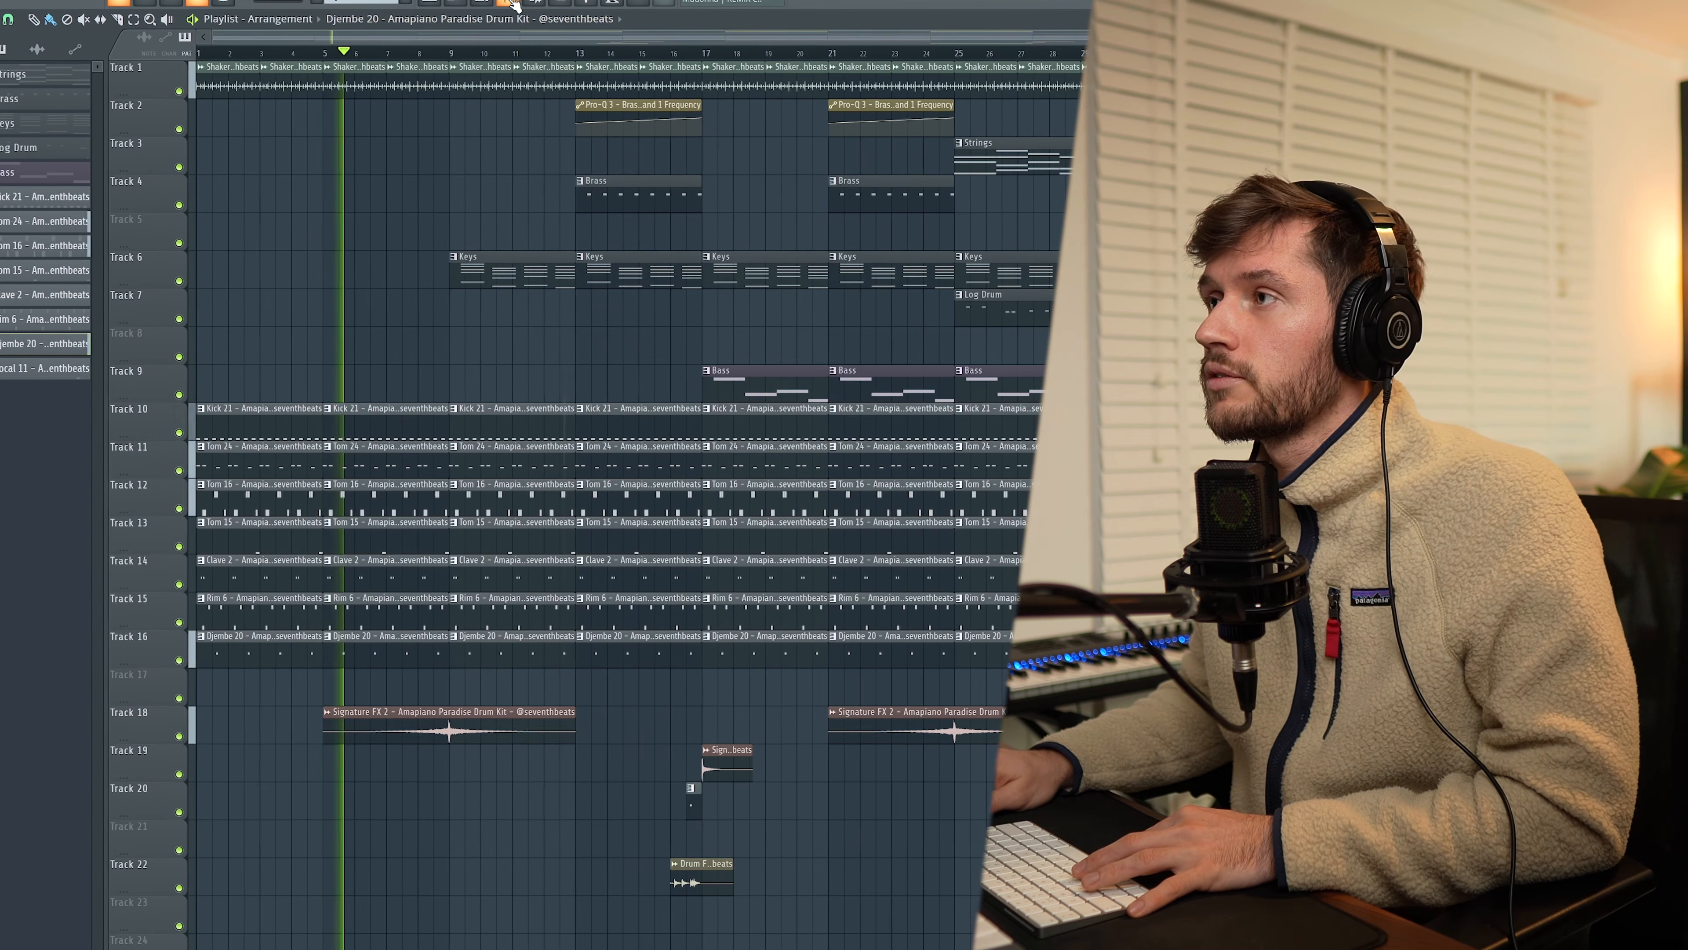
Listen through the full arrangement, checking the mixer levels and following the playback along the timeline.
key("F9")
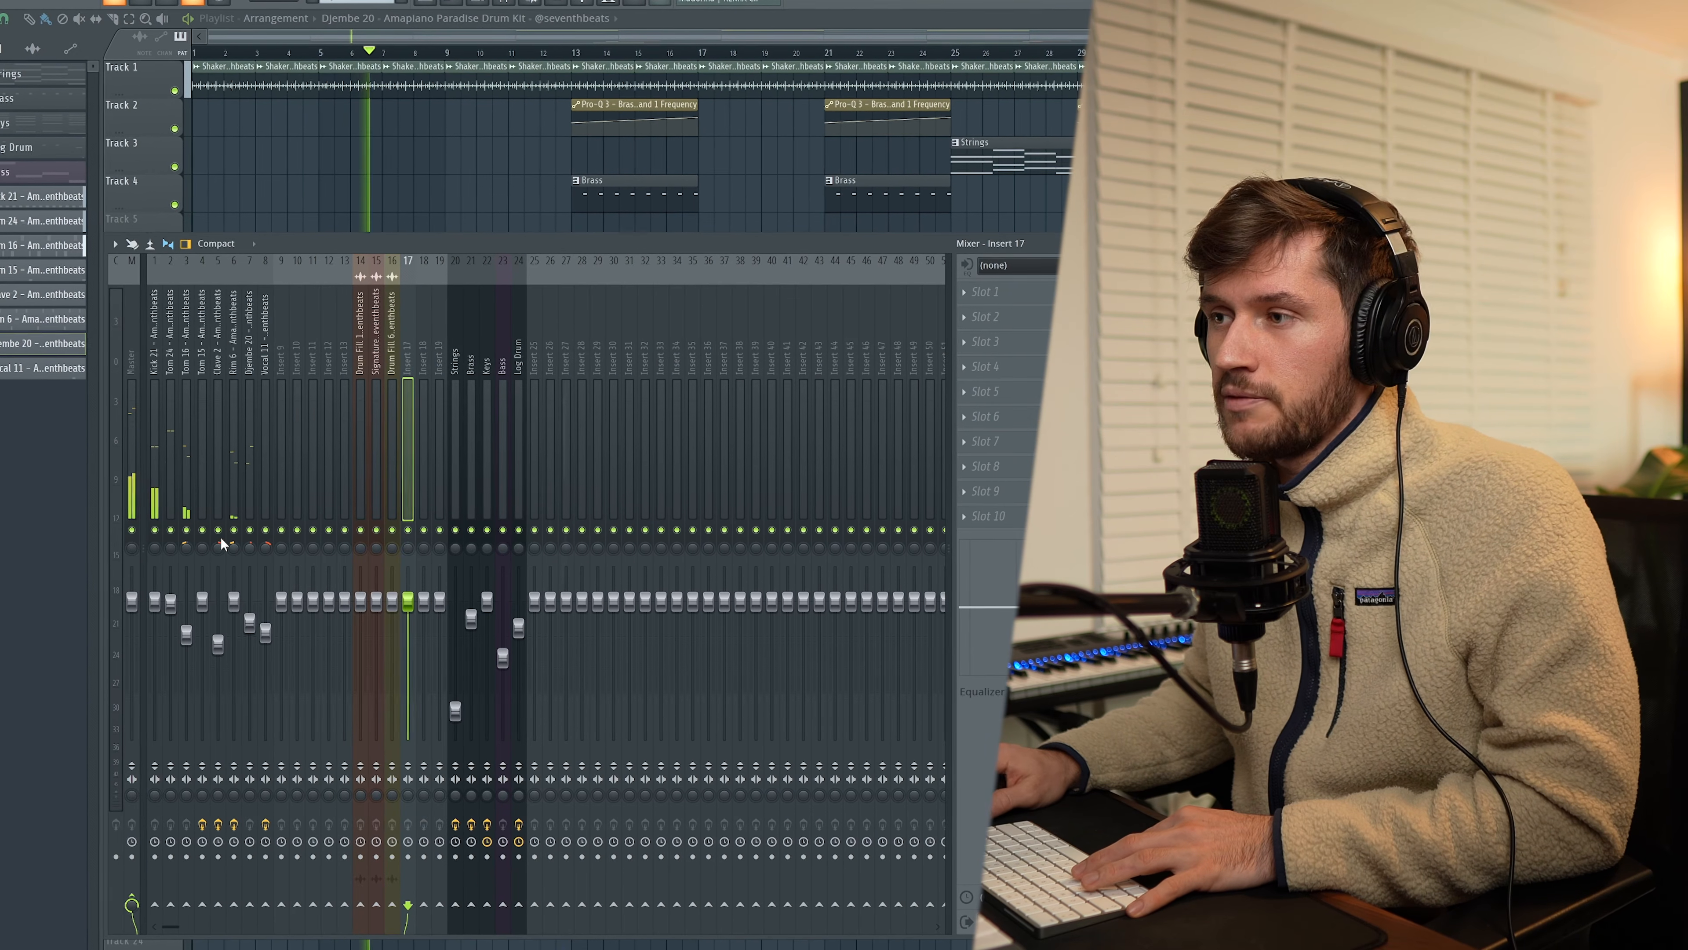
key("F9")
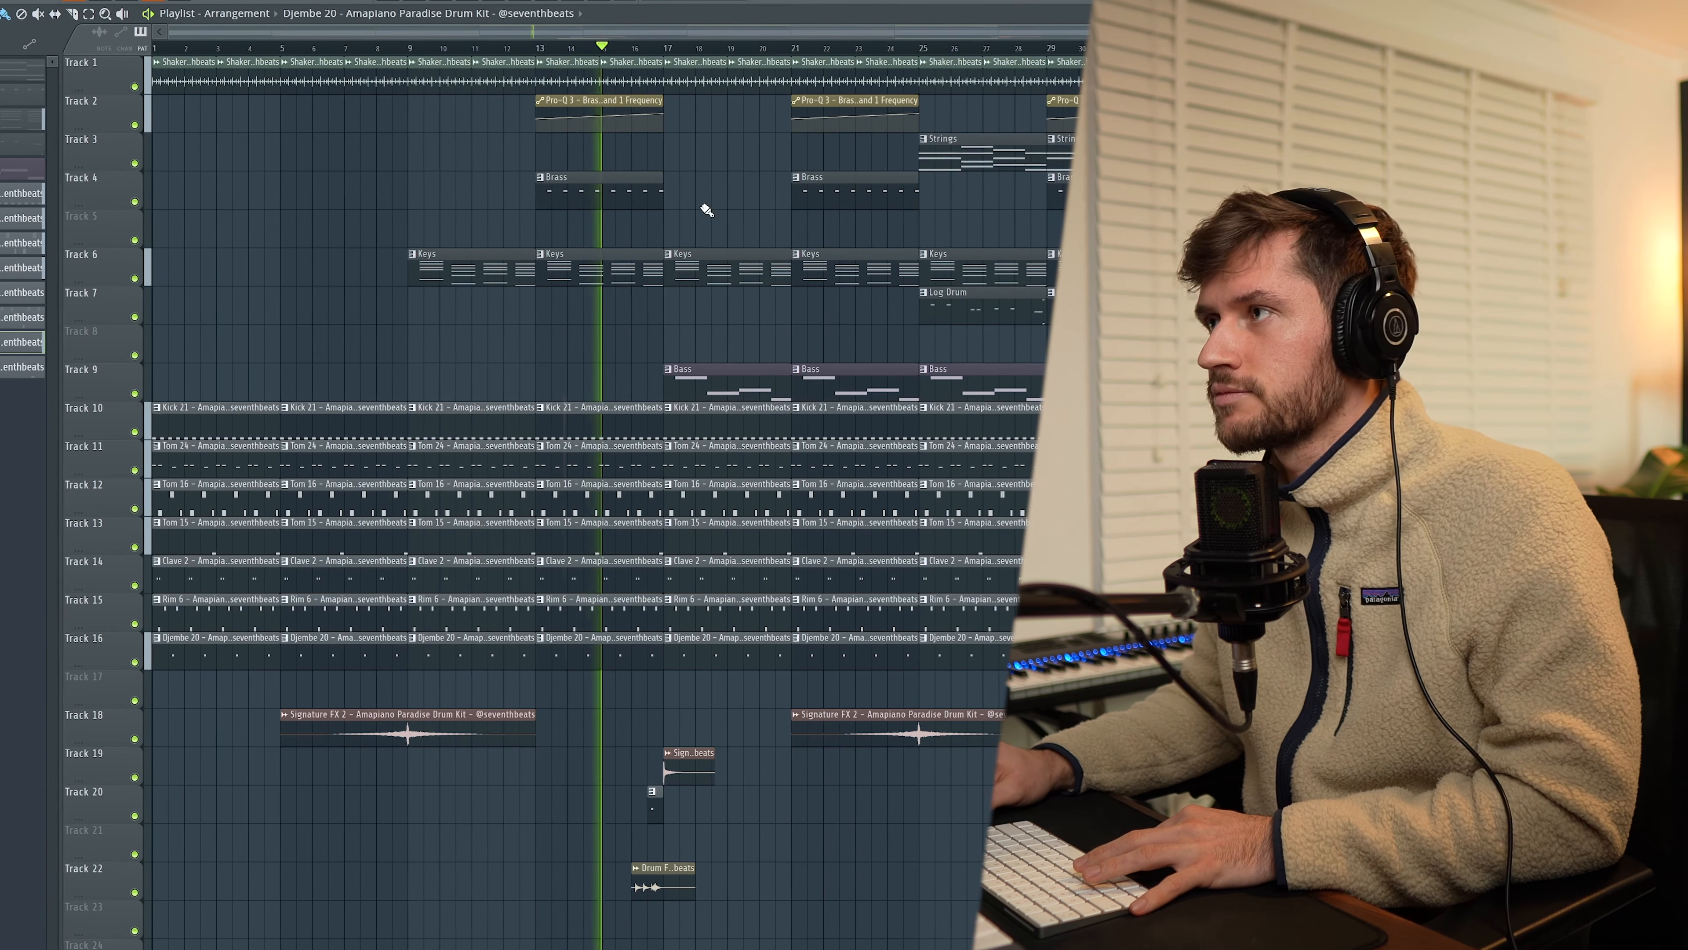
left_click_drag(168, 32, 505, 34)
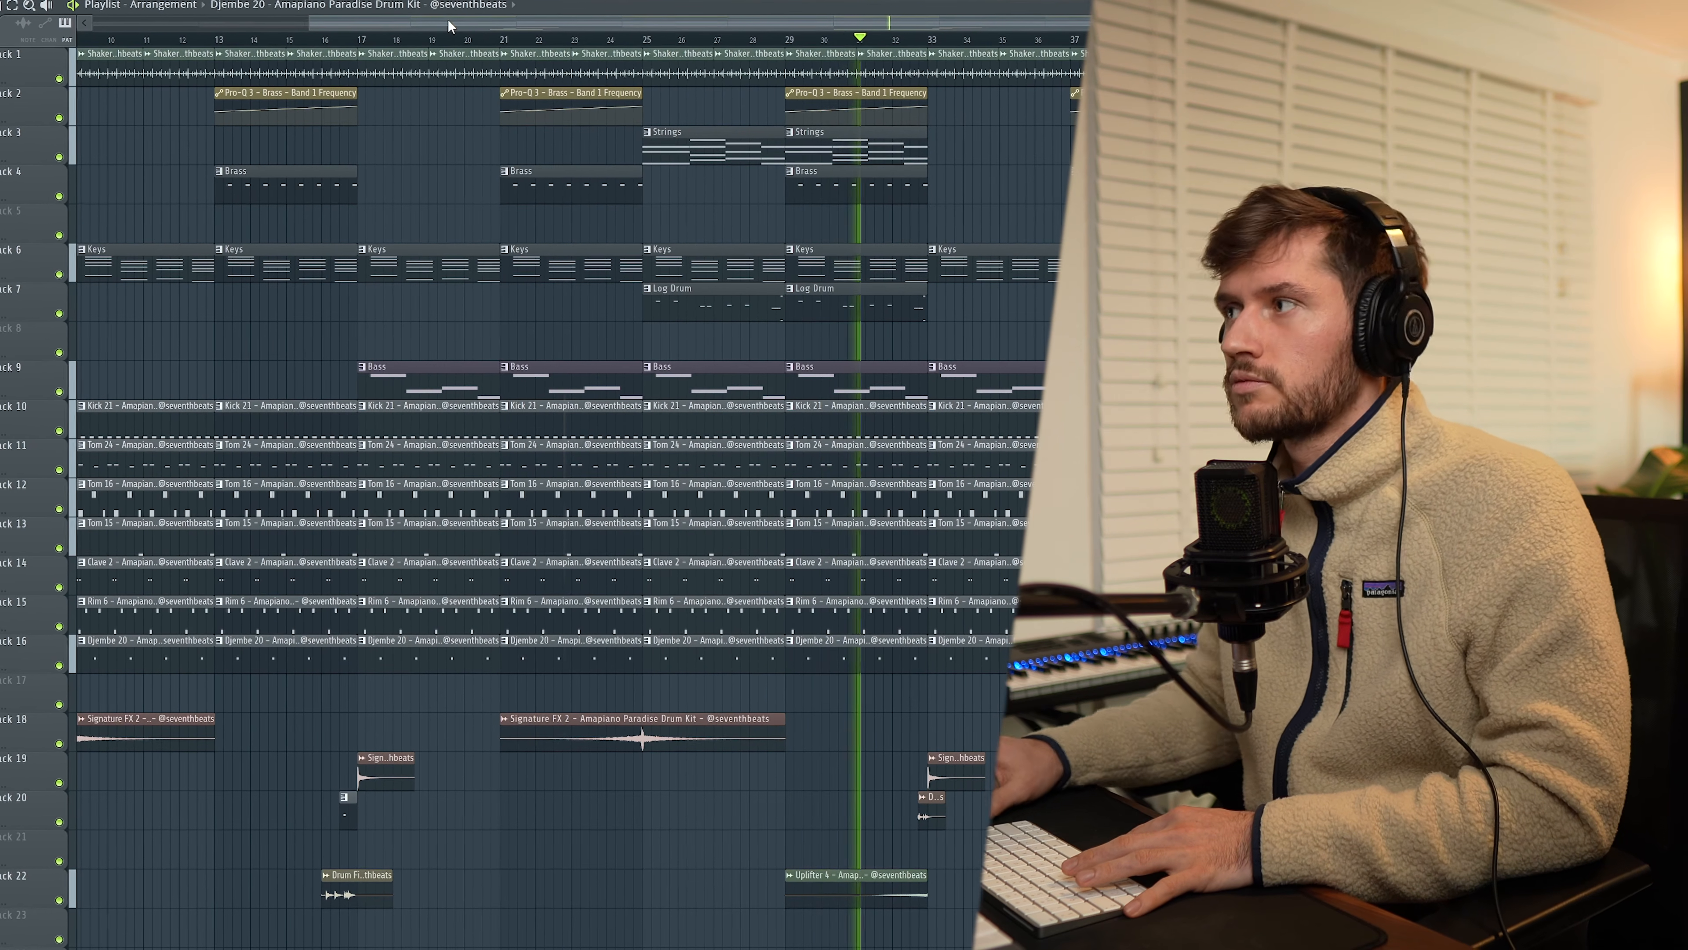
left_click_drag(432, 20, 691, 55)
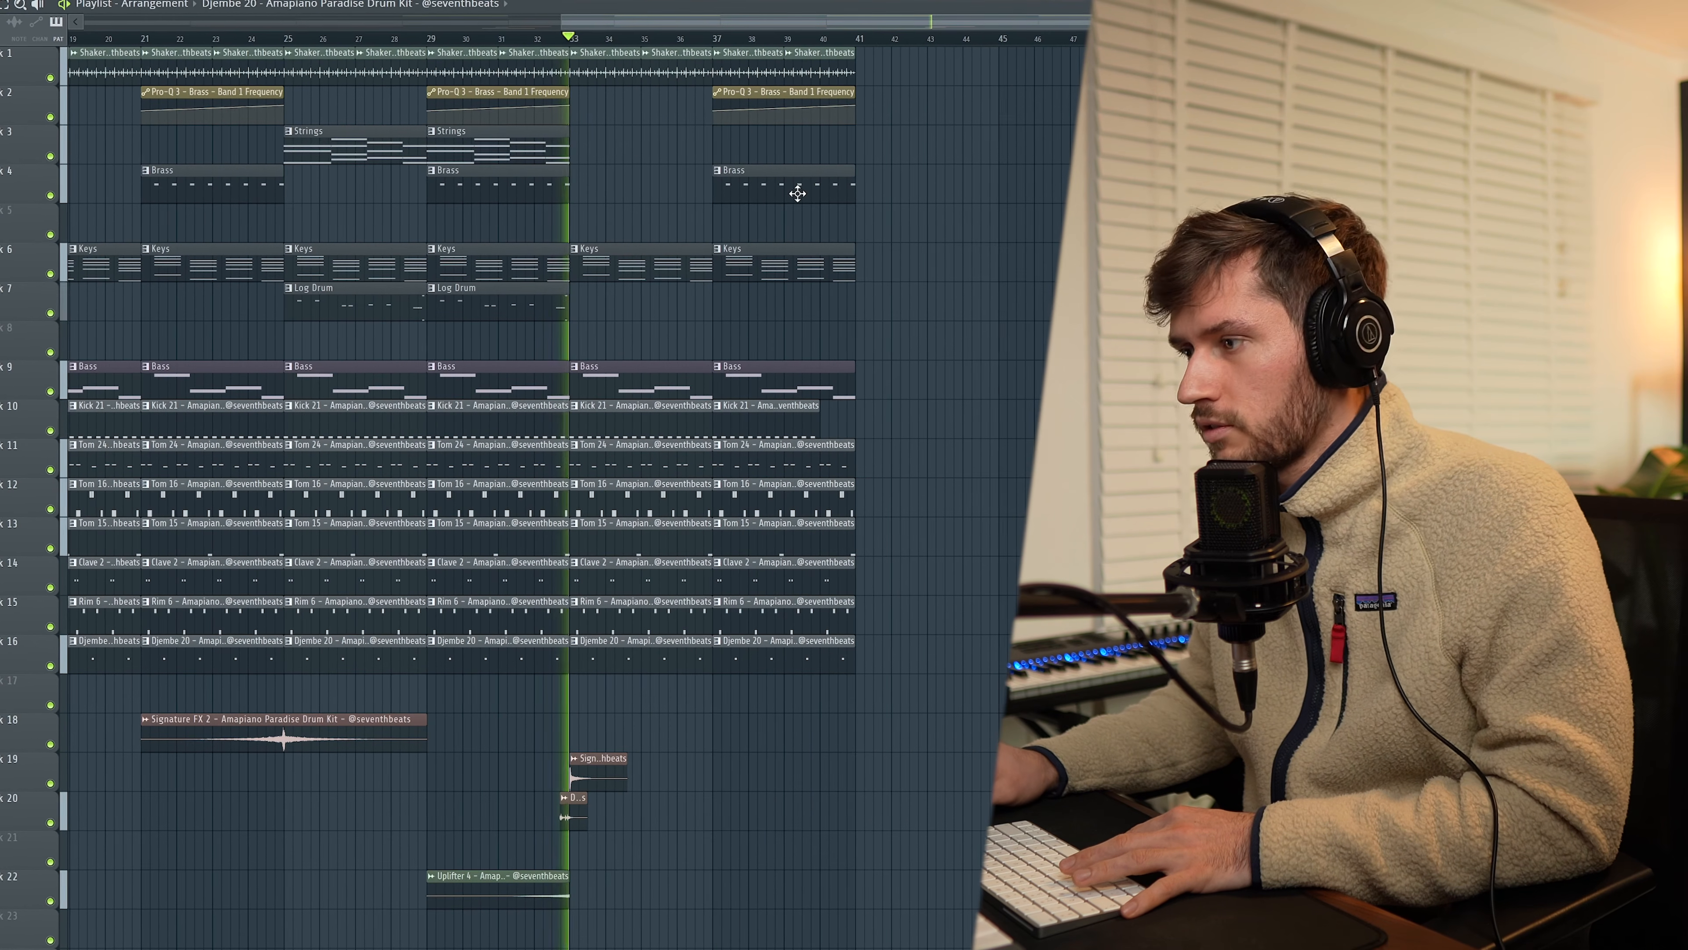